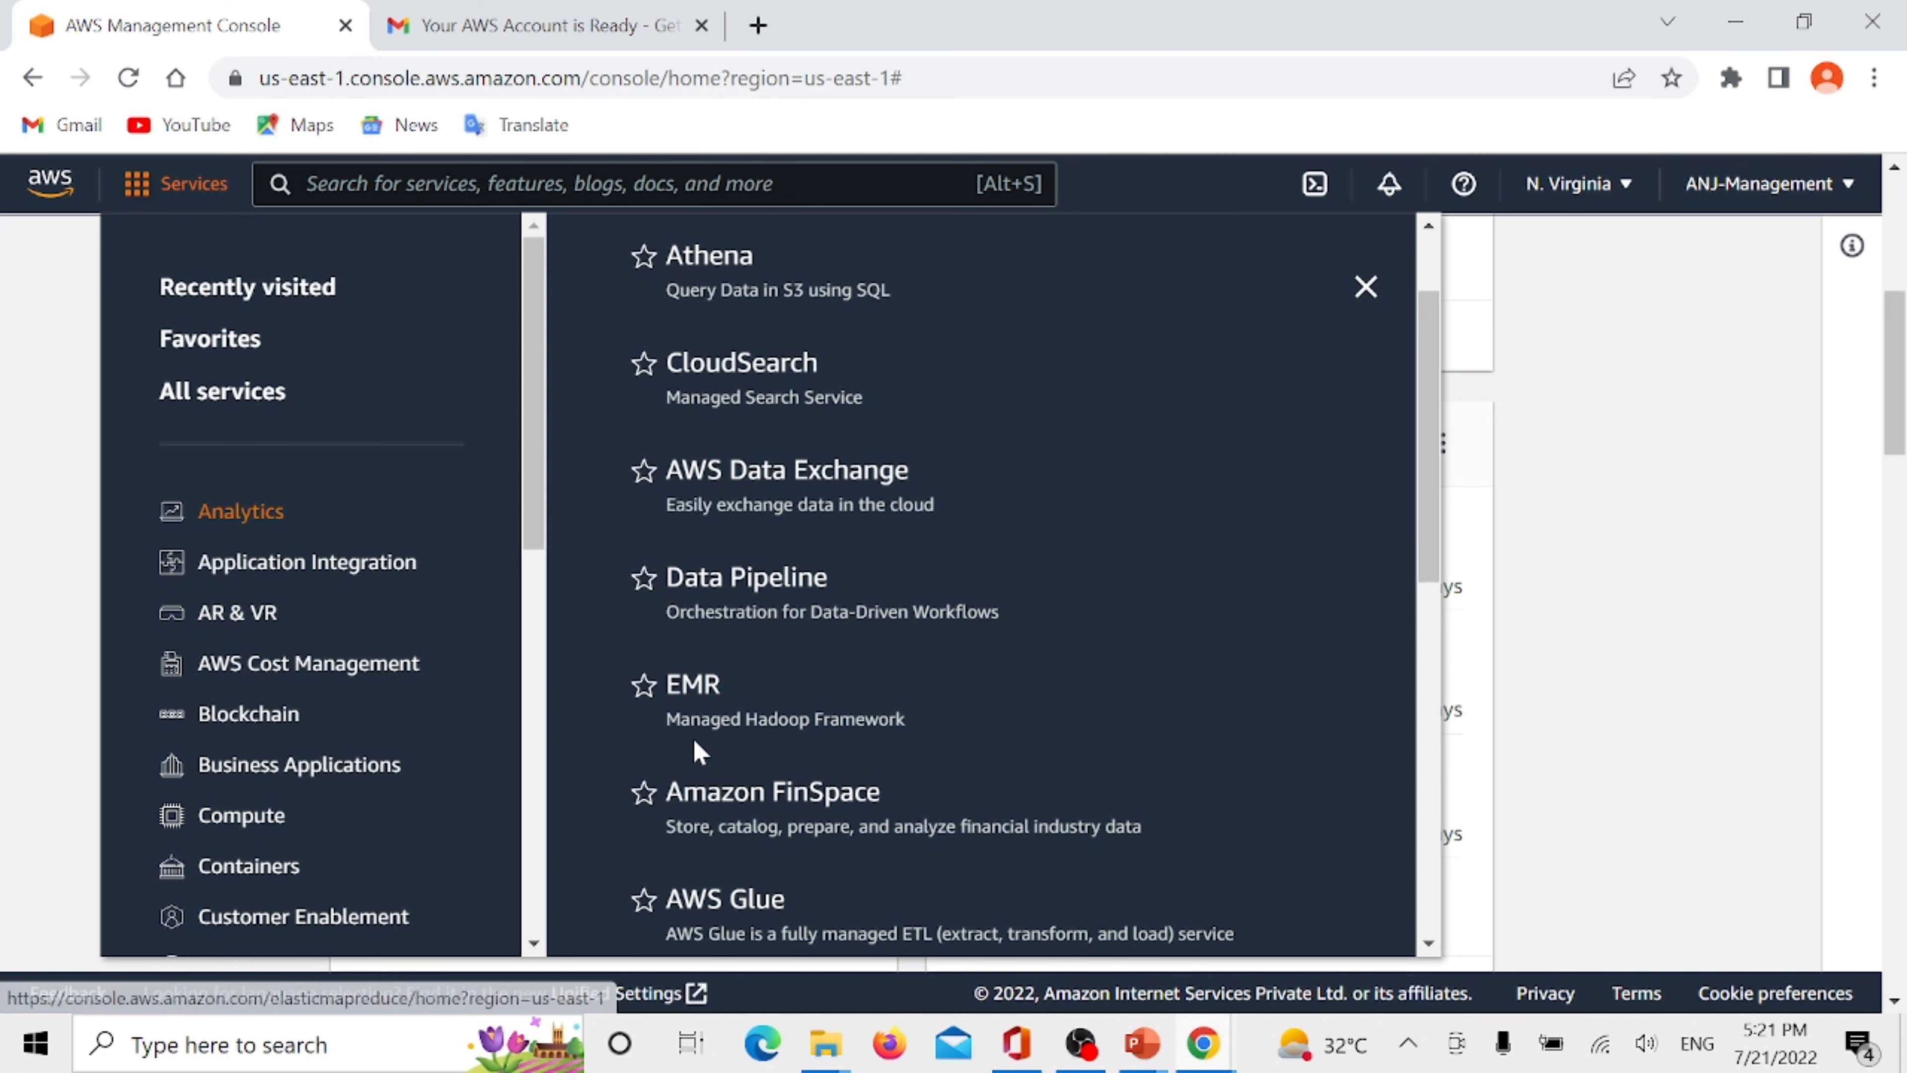
- Browse the Compute category of the service list, and search the console for ec2
{"action": "scroll", "coordinate": [285, 665], "scroll_direction": "down", "scroll_amount": 2}
{"action": "left_click", "coordinate": [217, 676]}
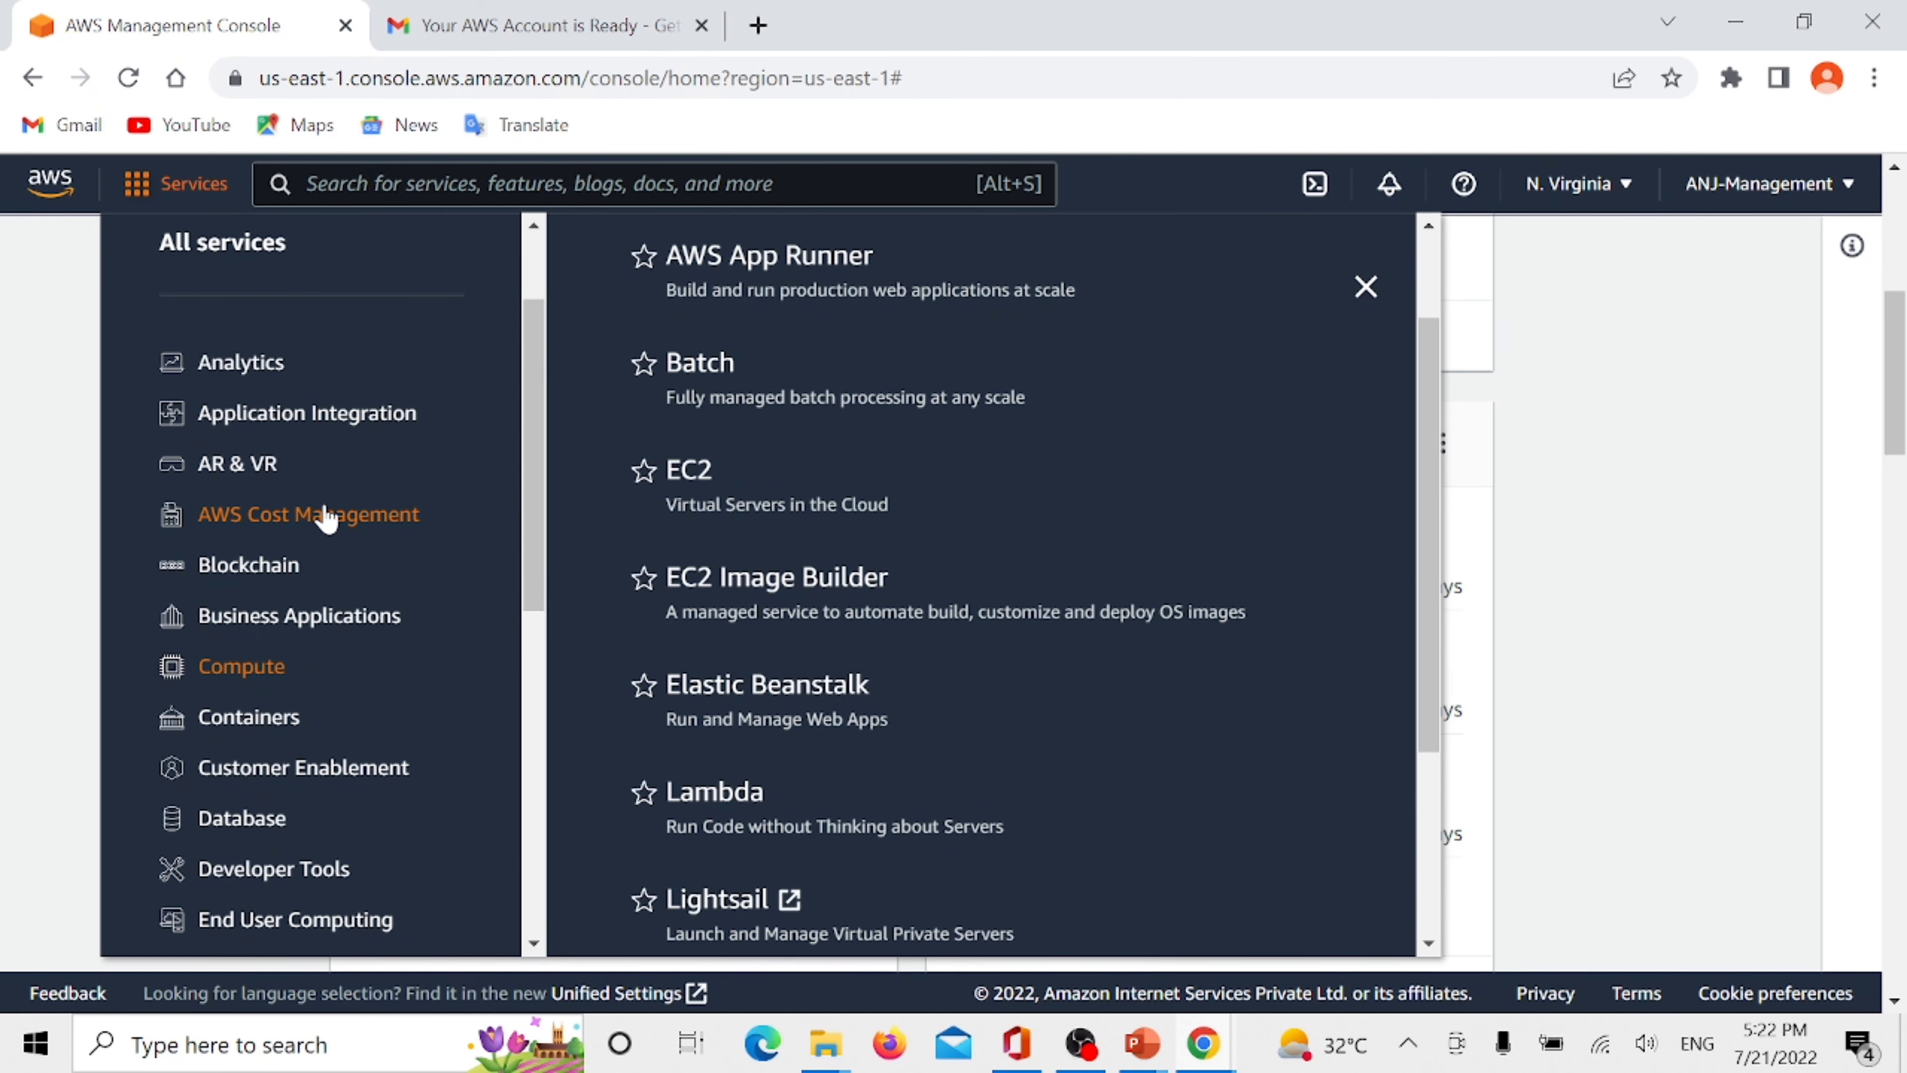
{"action": "left_click", "coordinate": [320, 181]}
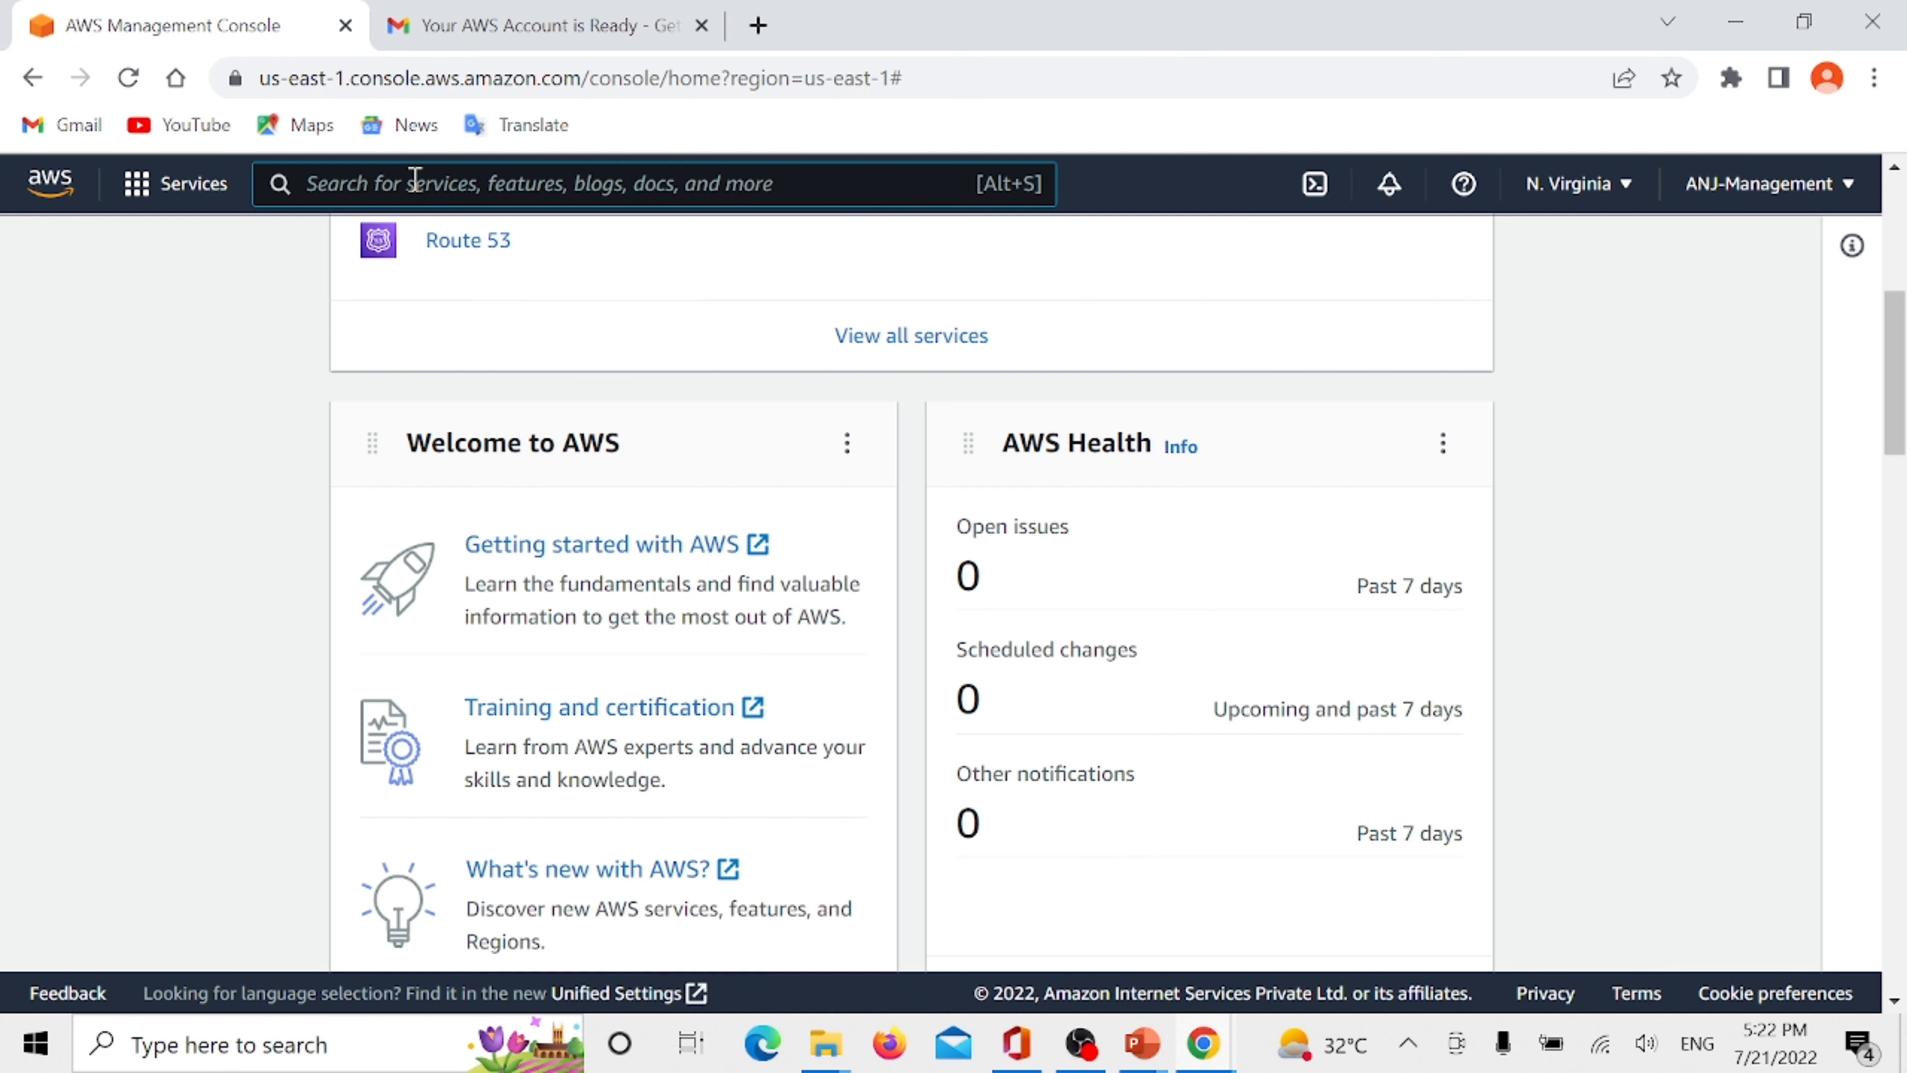
{"action": "type", "text": "ed2"}
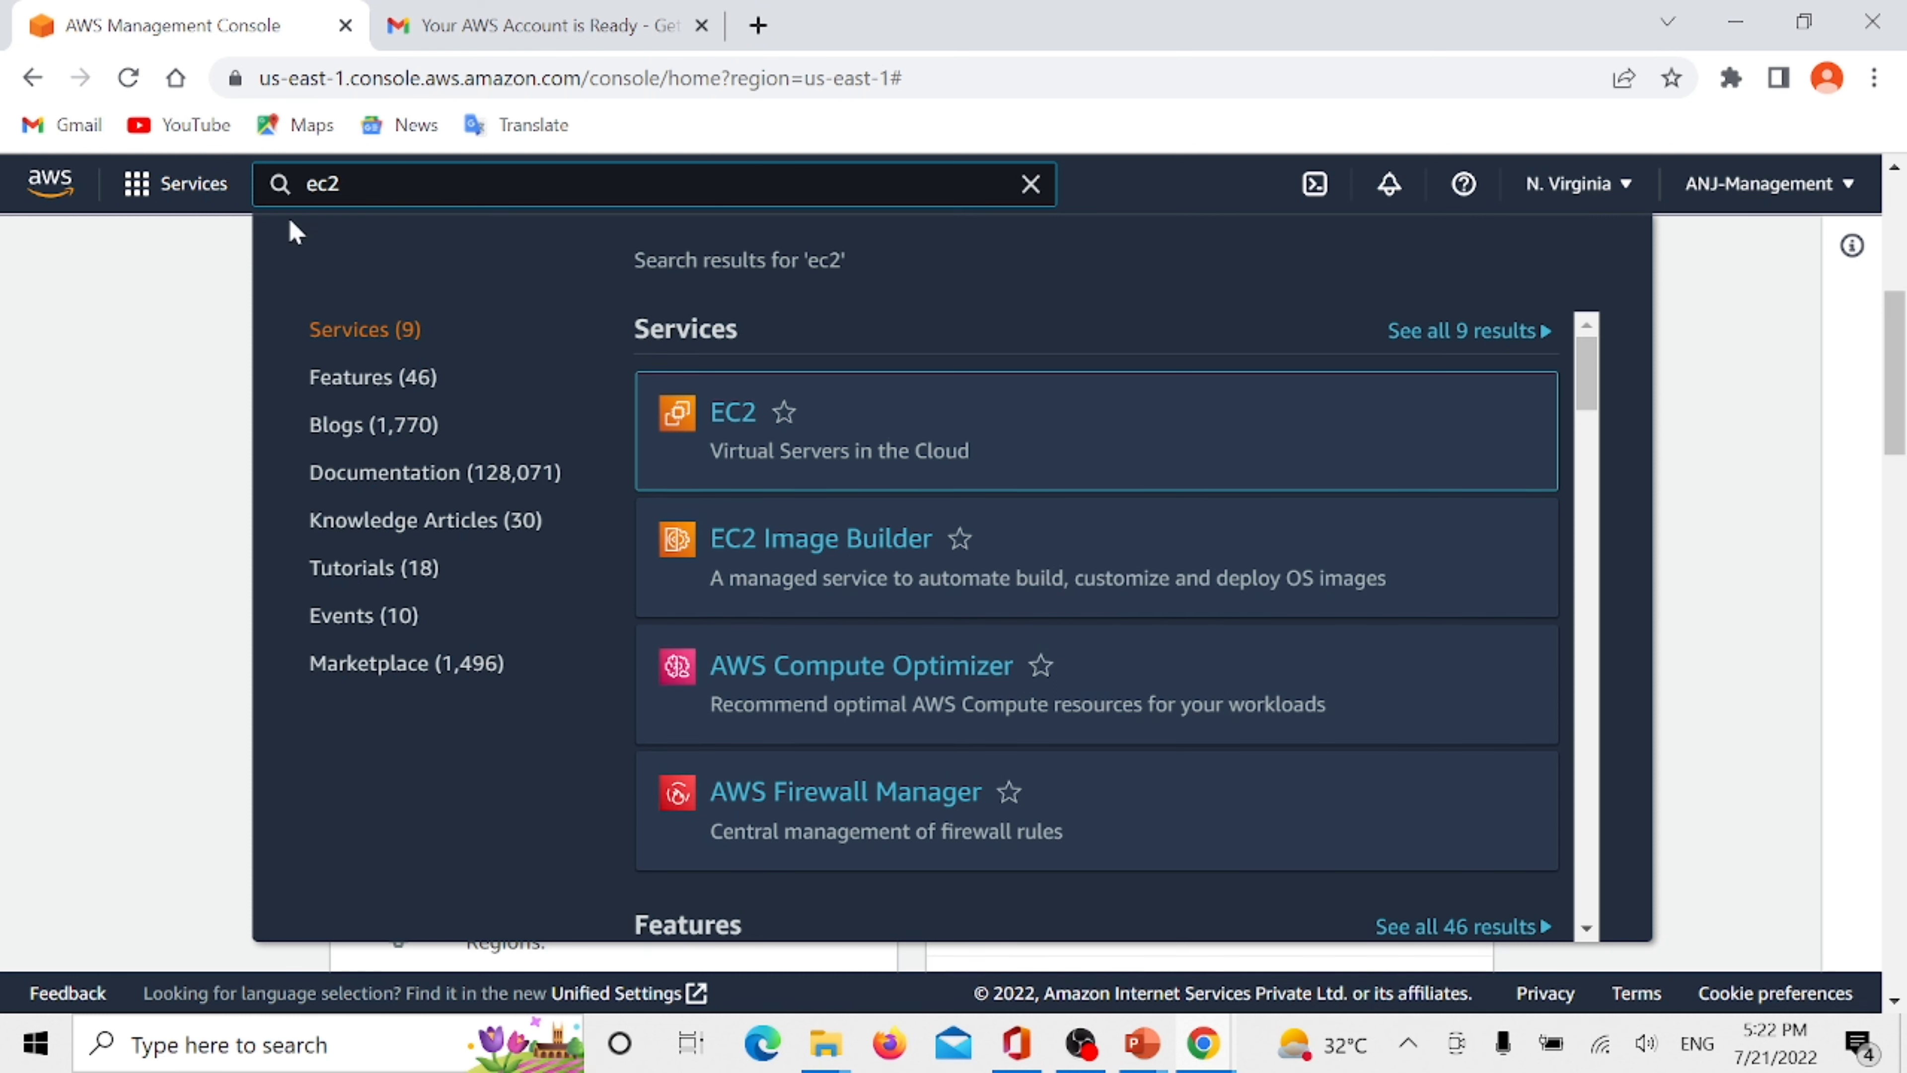
{"action": "mouse_move", "coordinate": [725, 425]}
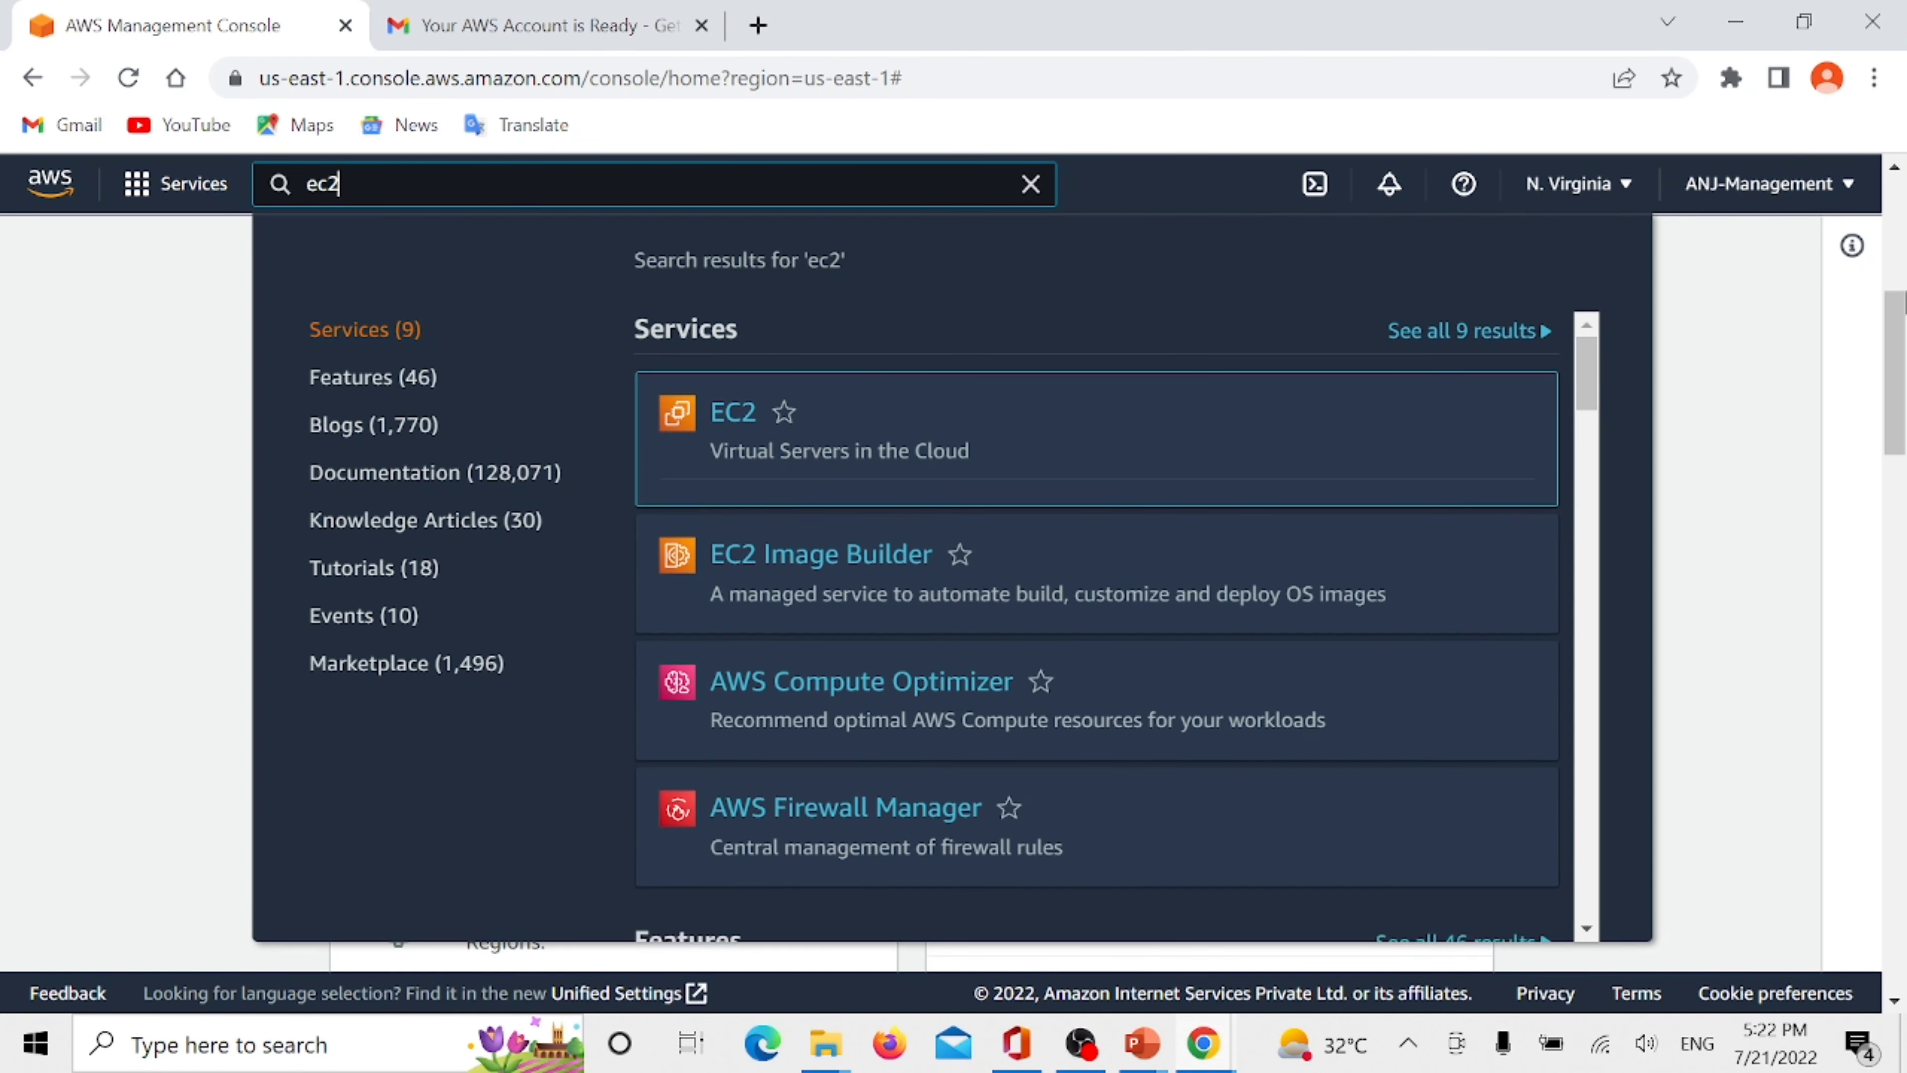
{"action": "left_click", "coordinate": [1696, 419]}
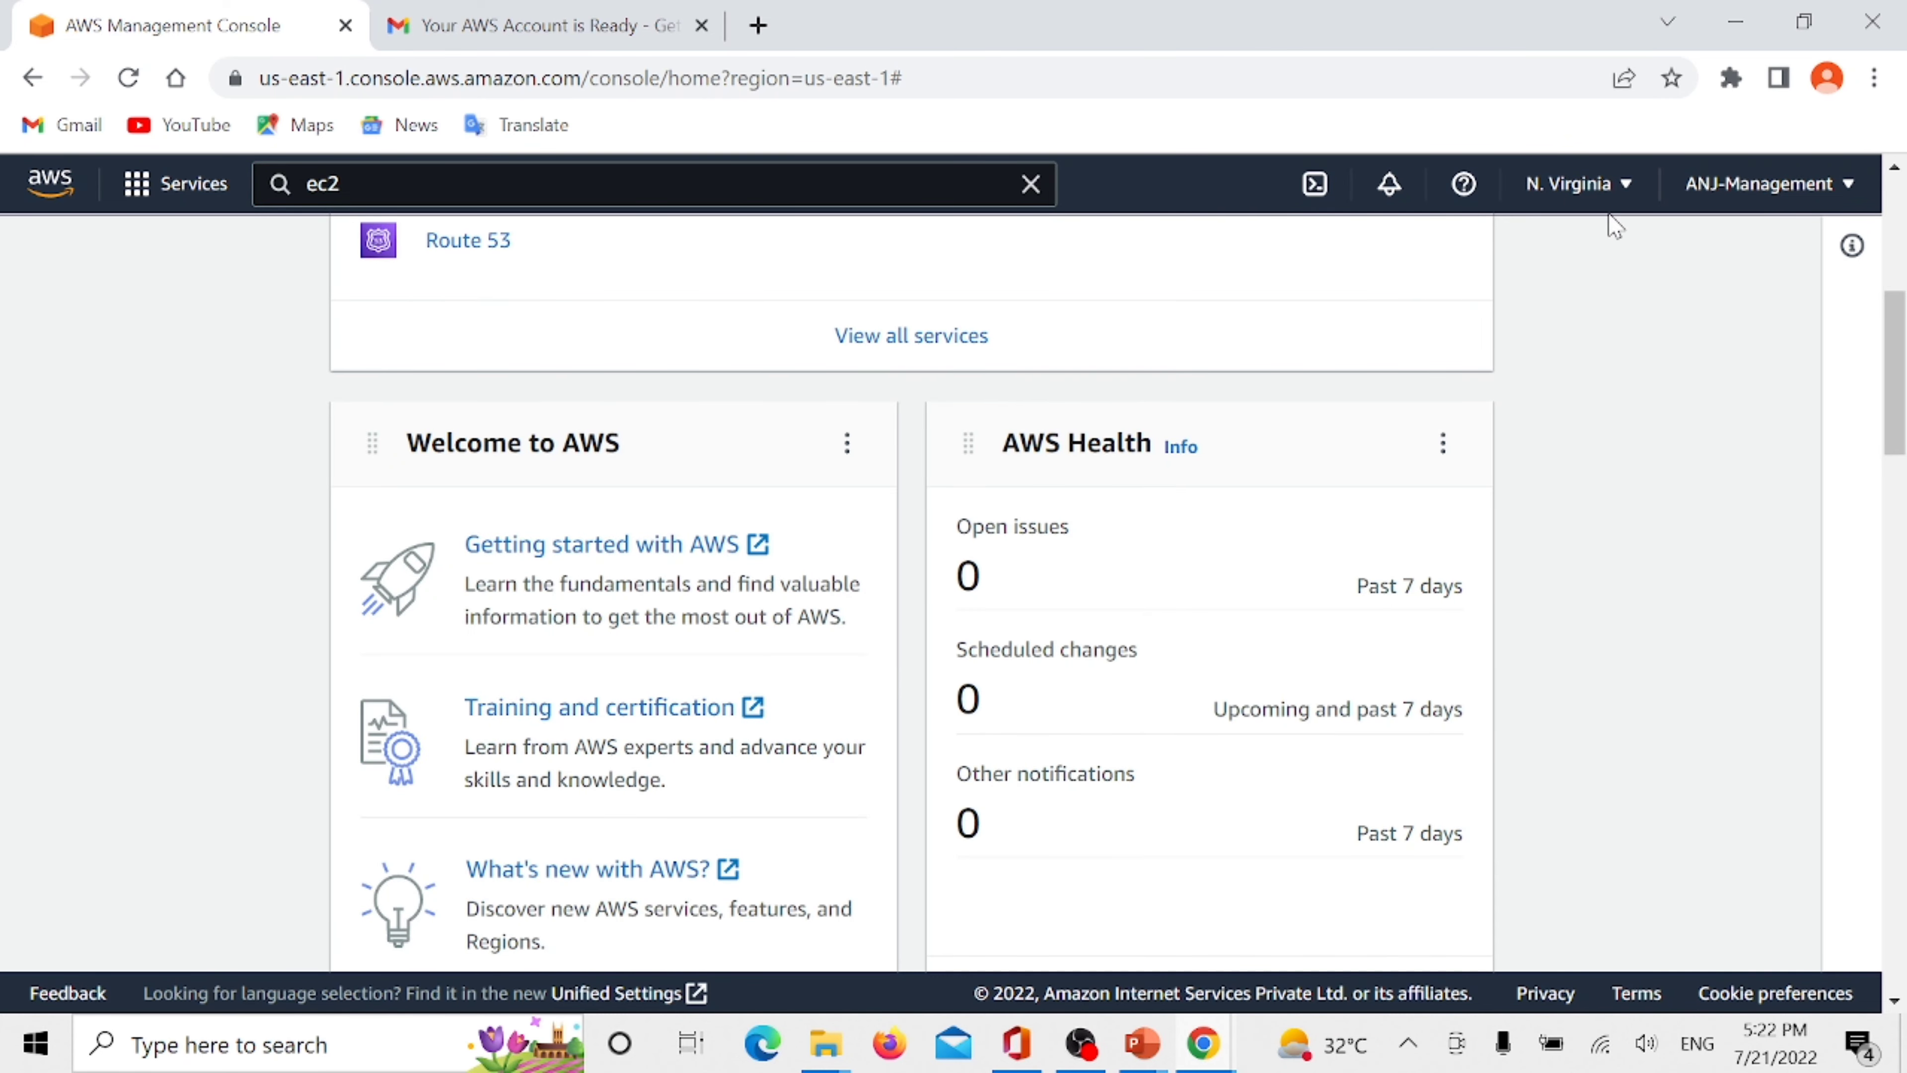
- Examine the account options and look through the list of available AWS regions
{"action": "left_click", "coordinate": [1793, 200]}
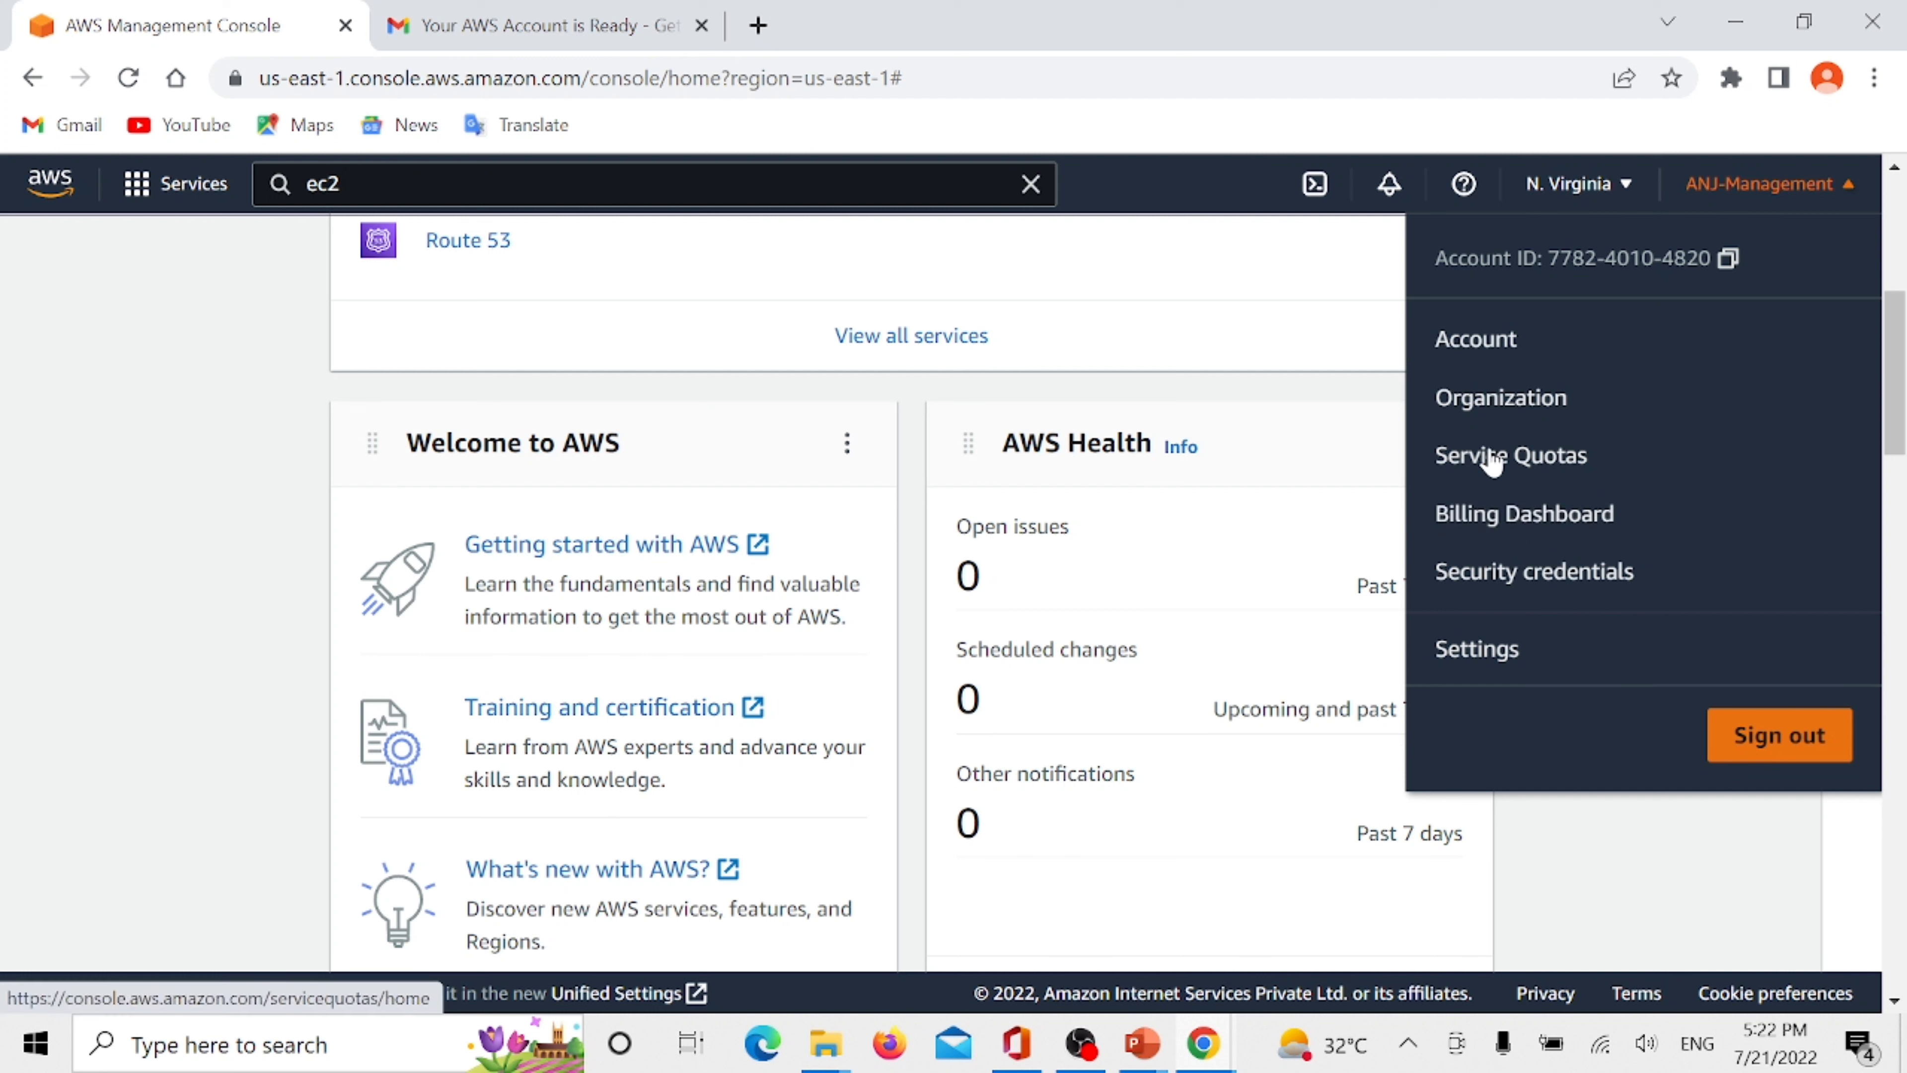
{"action": "left_click", "coordinate": [1342, 362]}
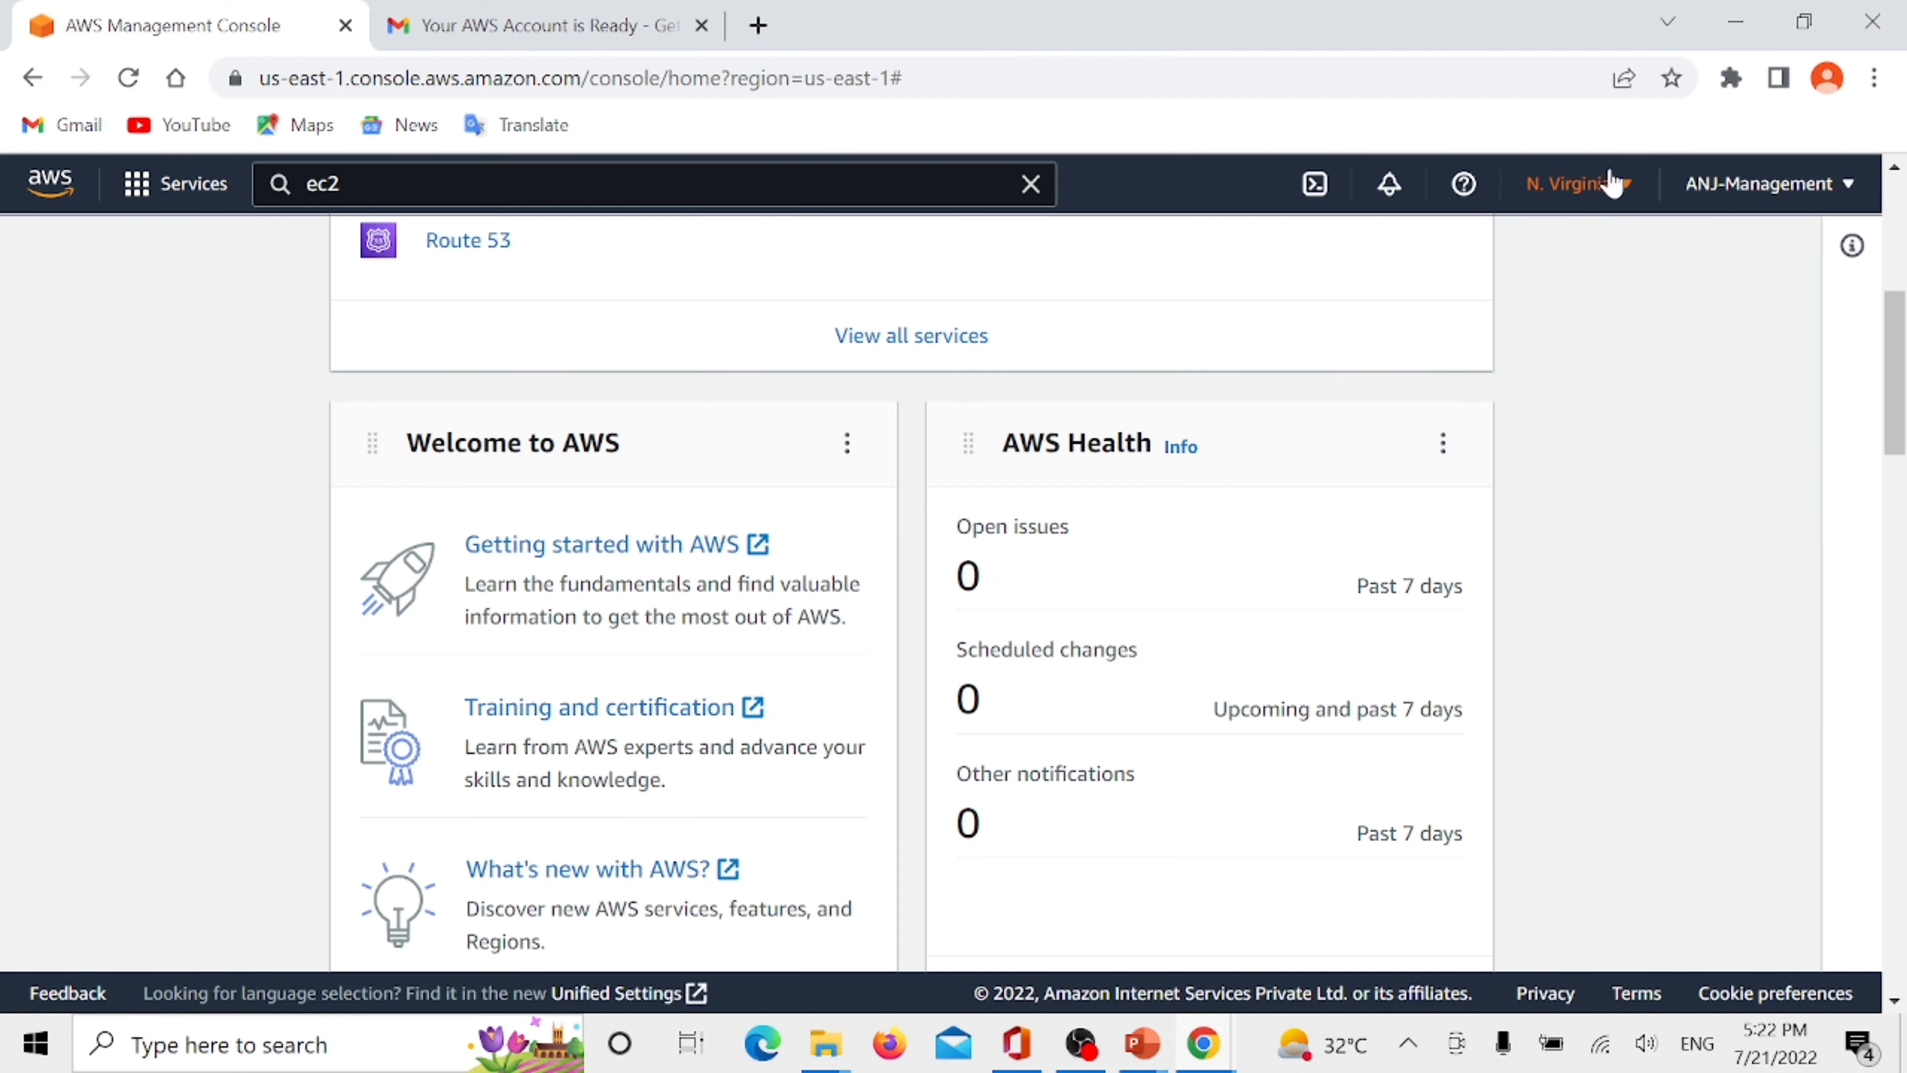
{"action": "left_click", "coordinate": [1581, 193]}
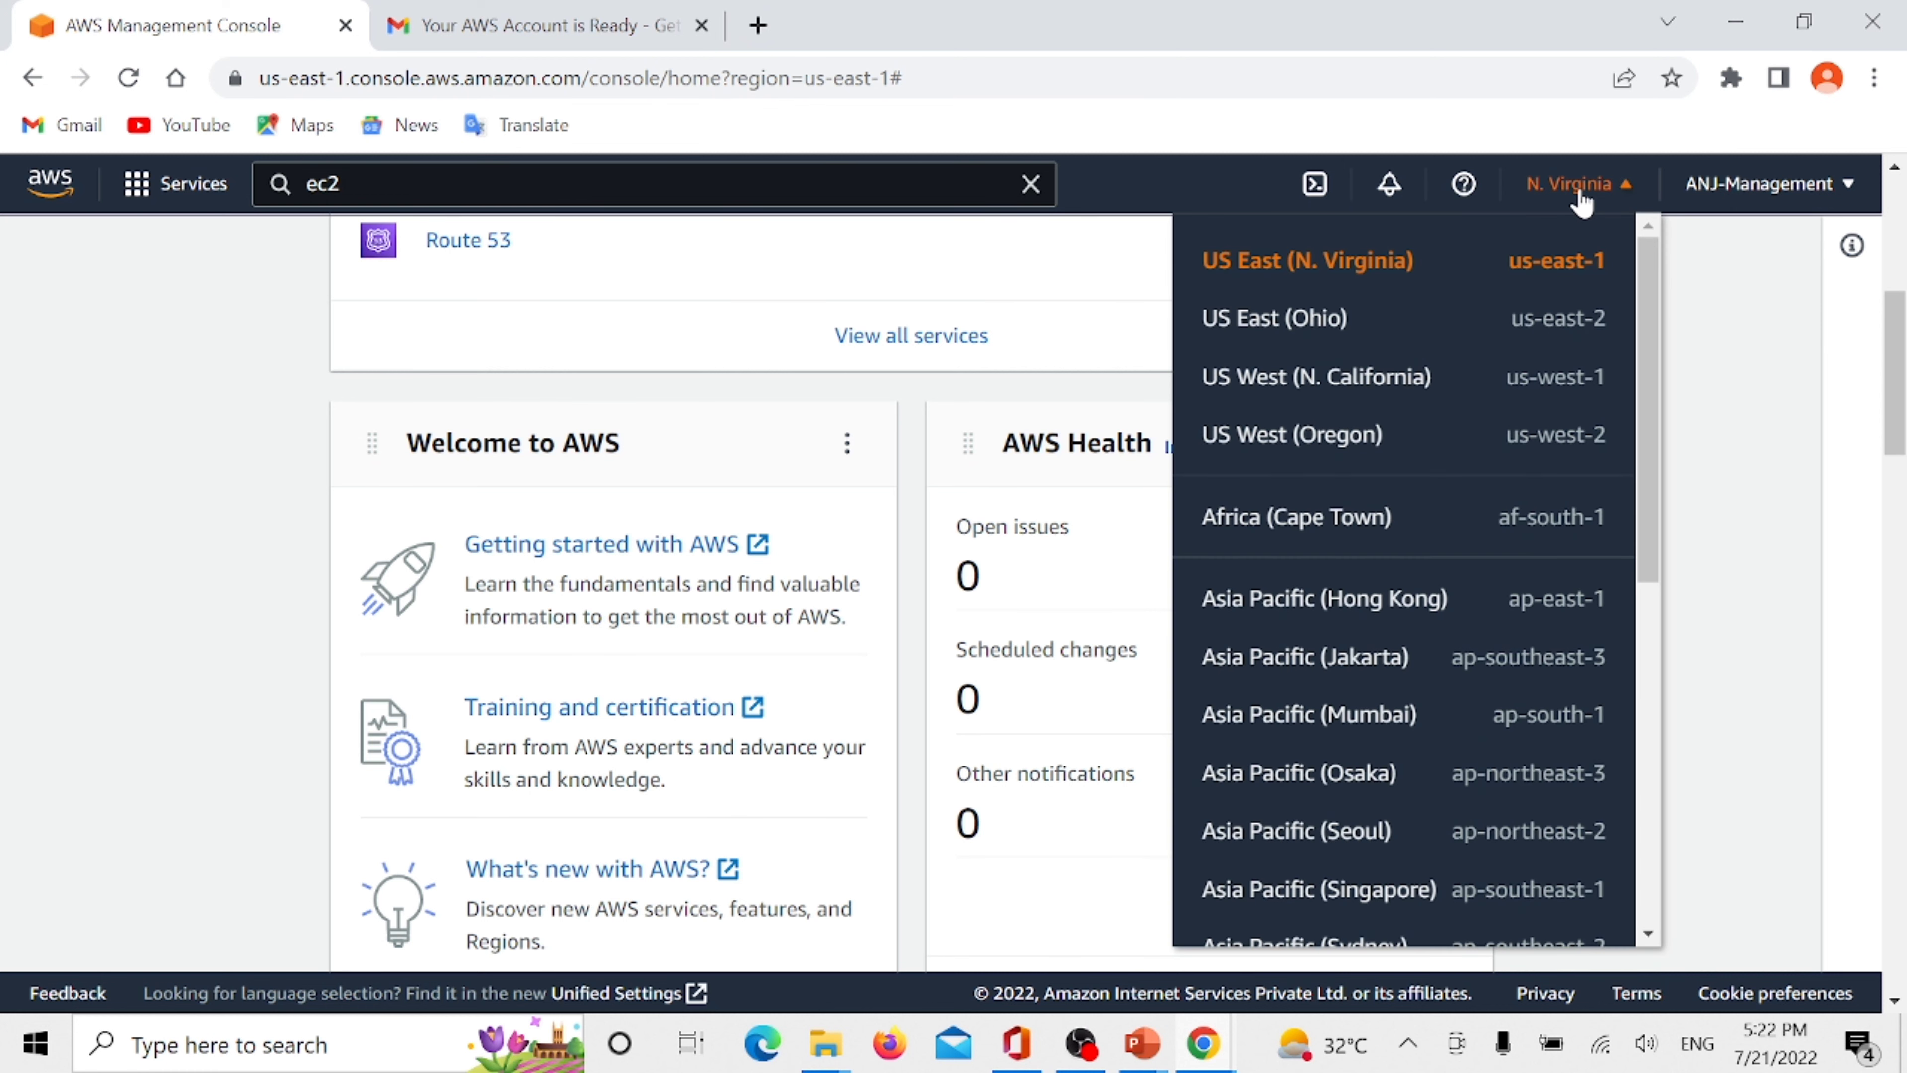
{"action": "scroll", "coordinate": [1333, 371], "scroll_direction": "down", "scroll_amount": 5}
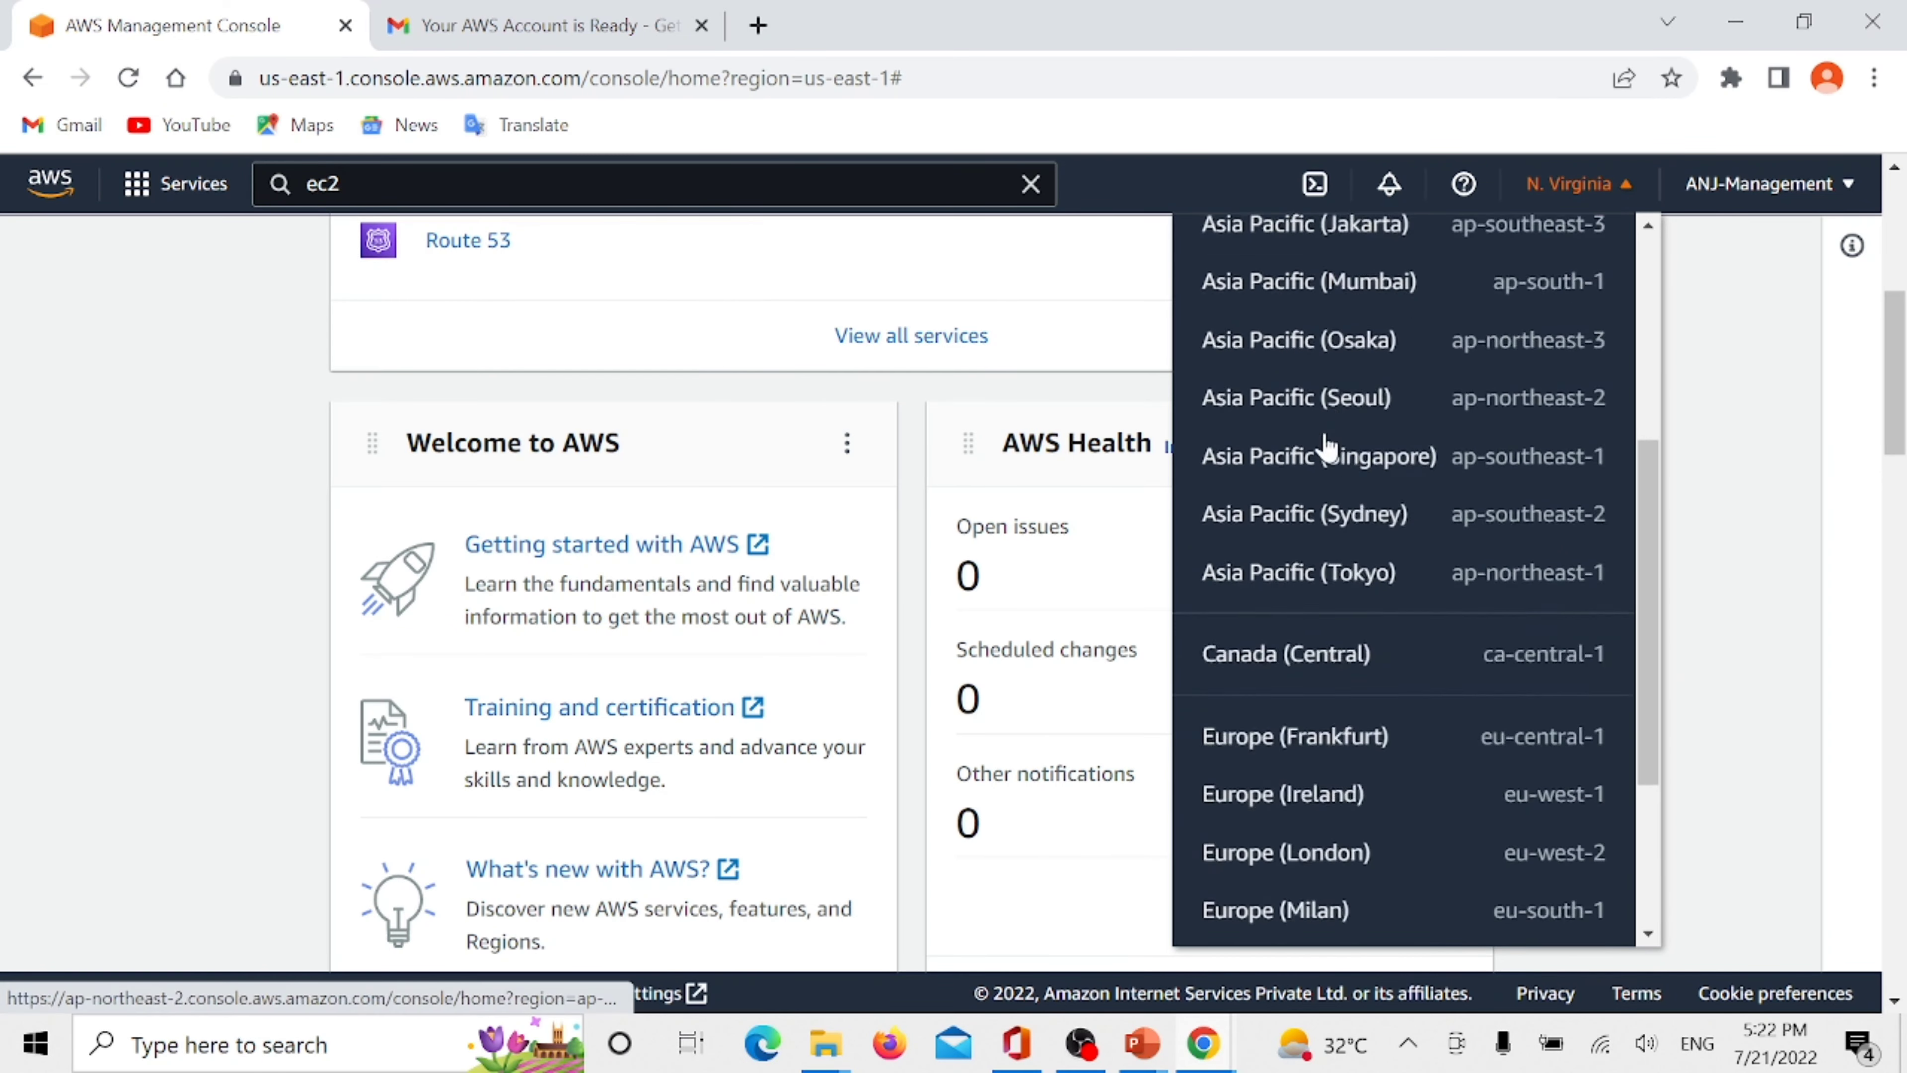
{"action": "scroll", "coordinate": [1331, 466], "scroll_direction": "down", "scroll_amount": 3}
{"action": "scroll", "coordinate": [1352, 639], "scroll_direction": "up", "scroll_amount": 1}
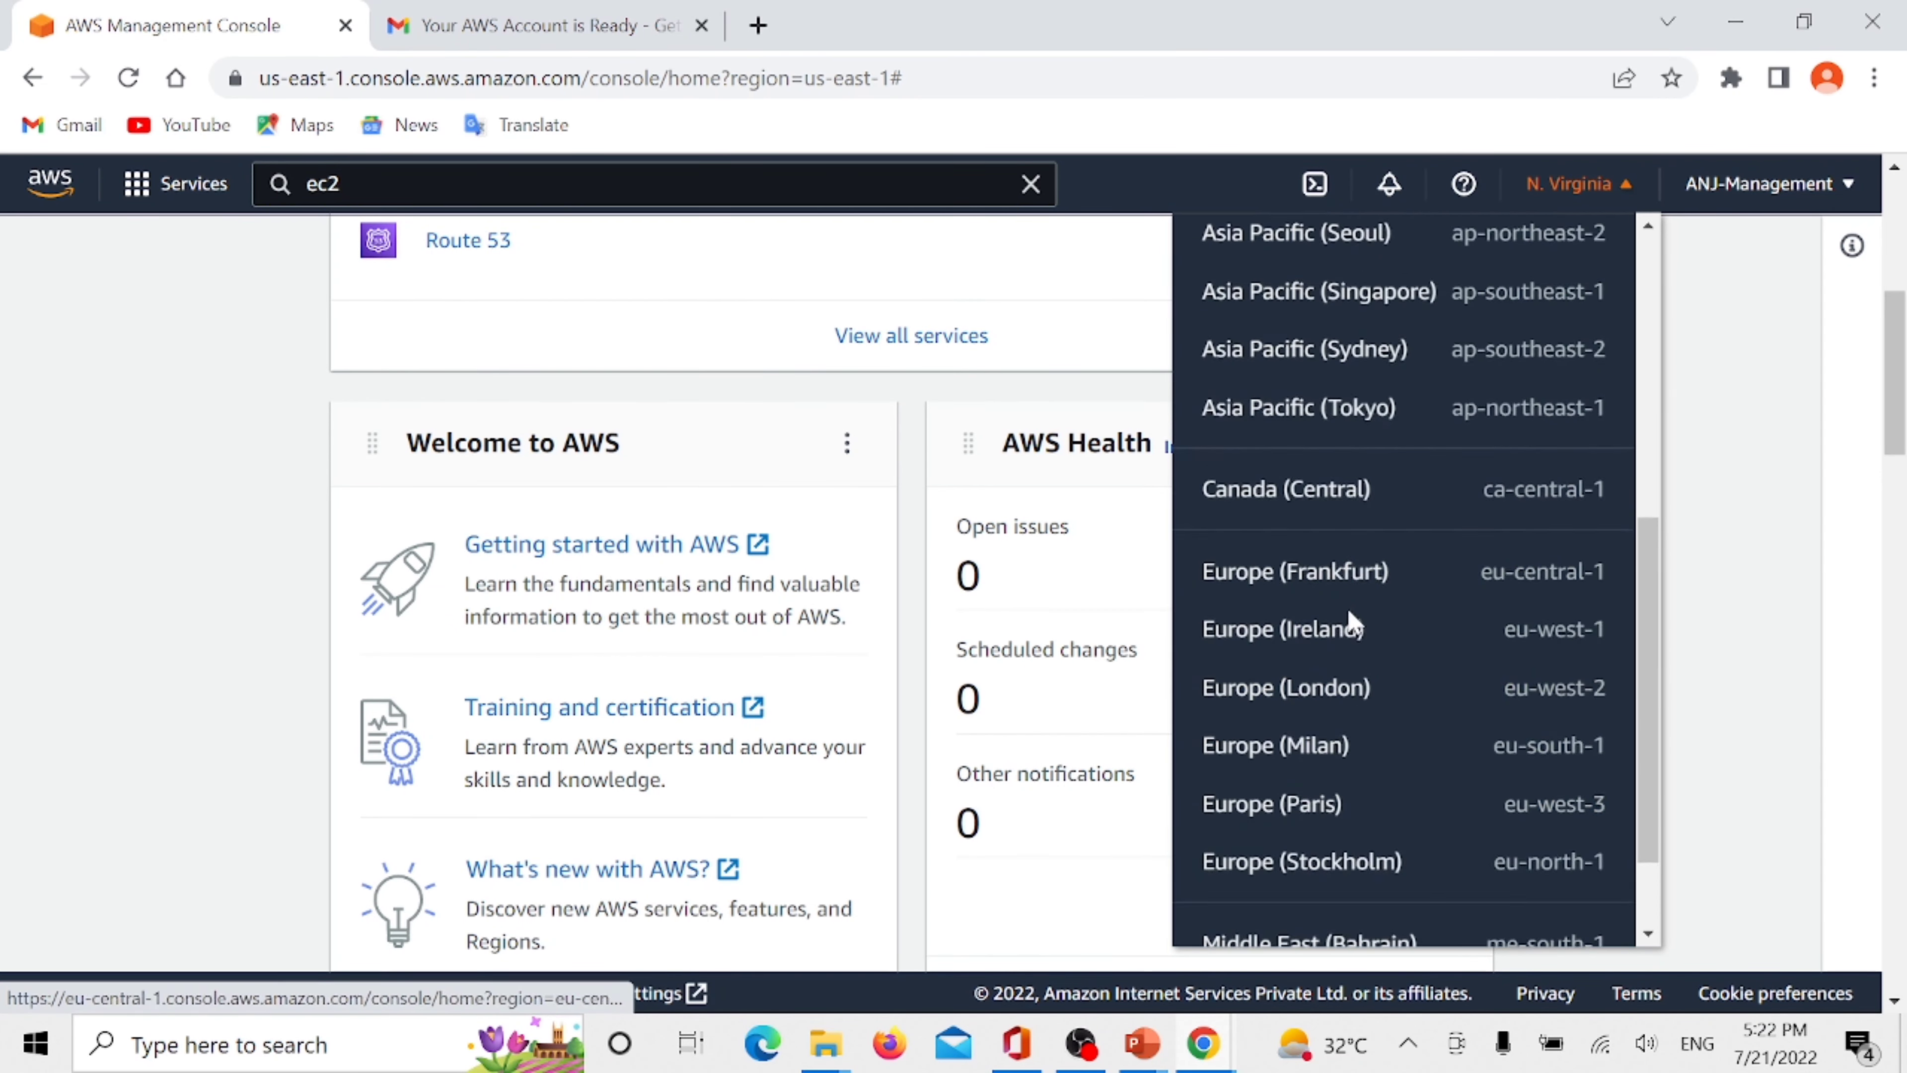
{"action": "scroll", "coordinate": [1350, 586], "scroll_direction": "up", "scroll_amount": 5}
{"action": "left_click", "coordinate": [1724, 334]}
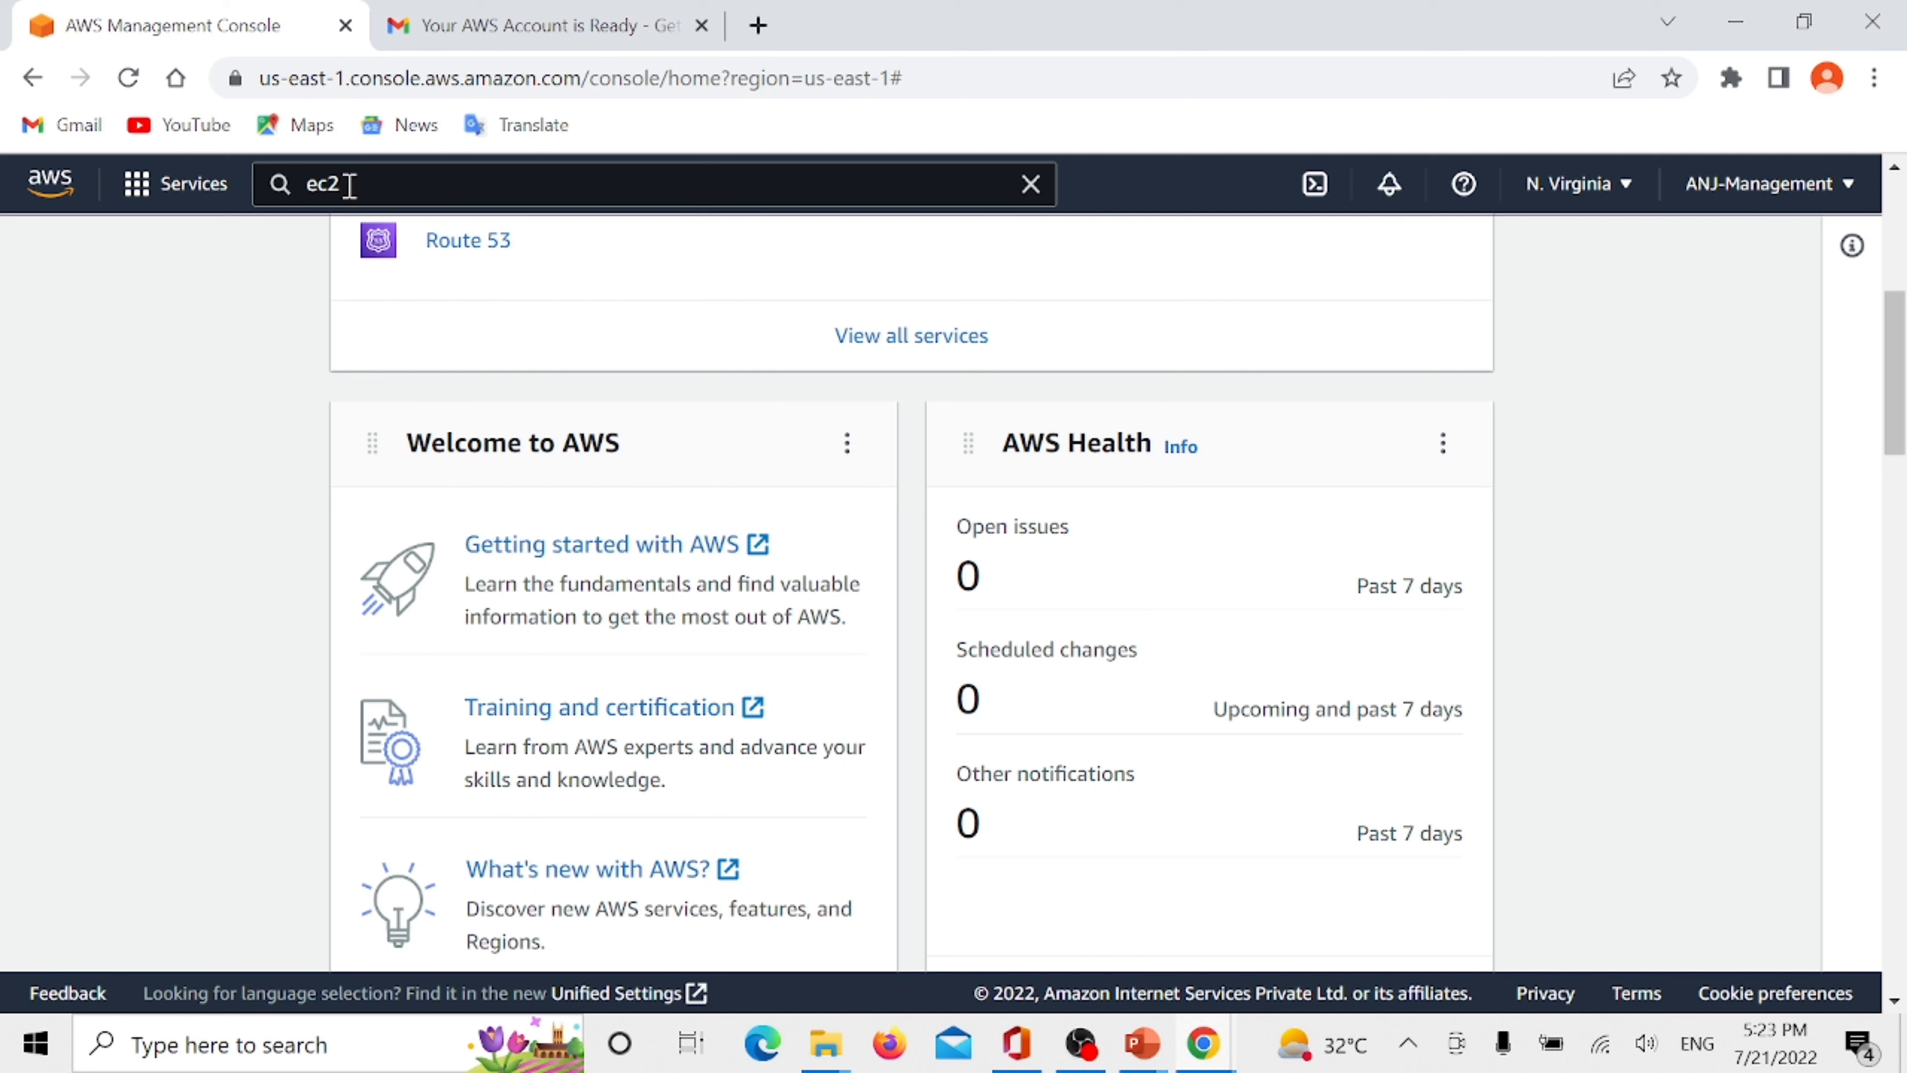
- Open the EC2 service from the ec2 search results and switch its region to US East (Ohio)
{"action": "left_click", "coordinate": [380, 185]}
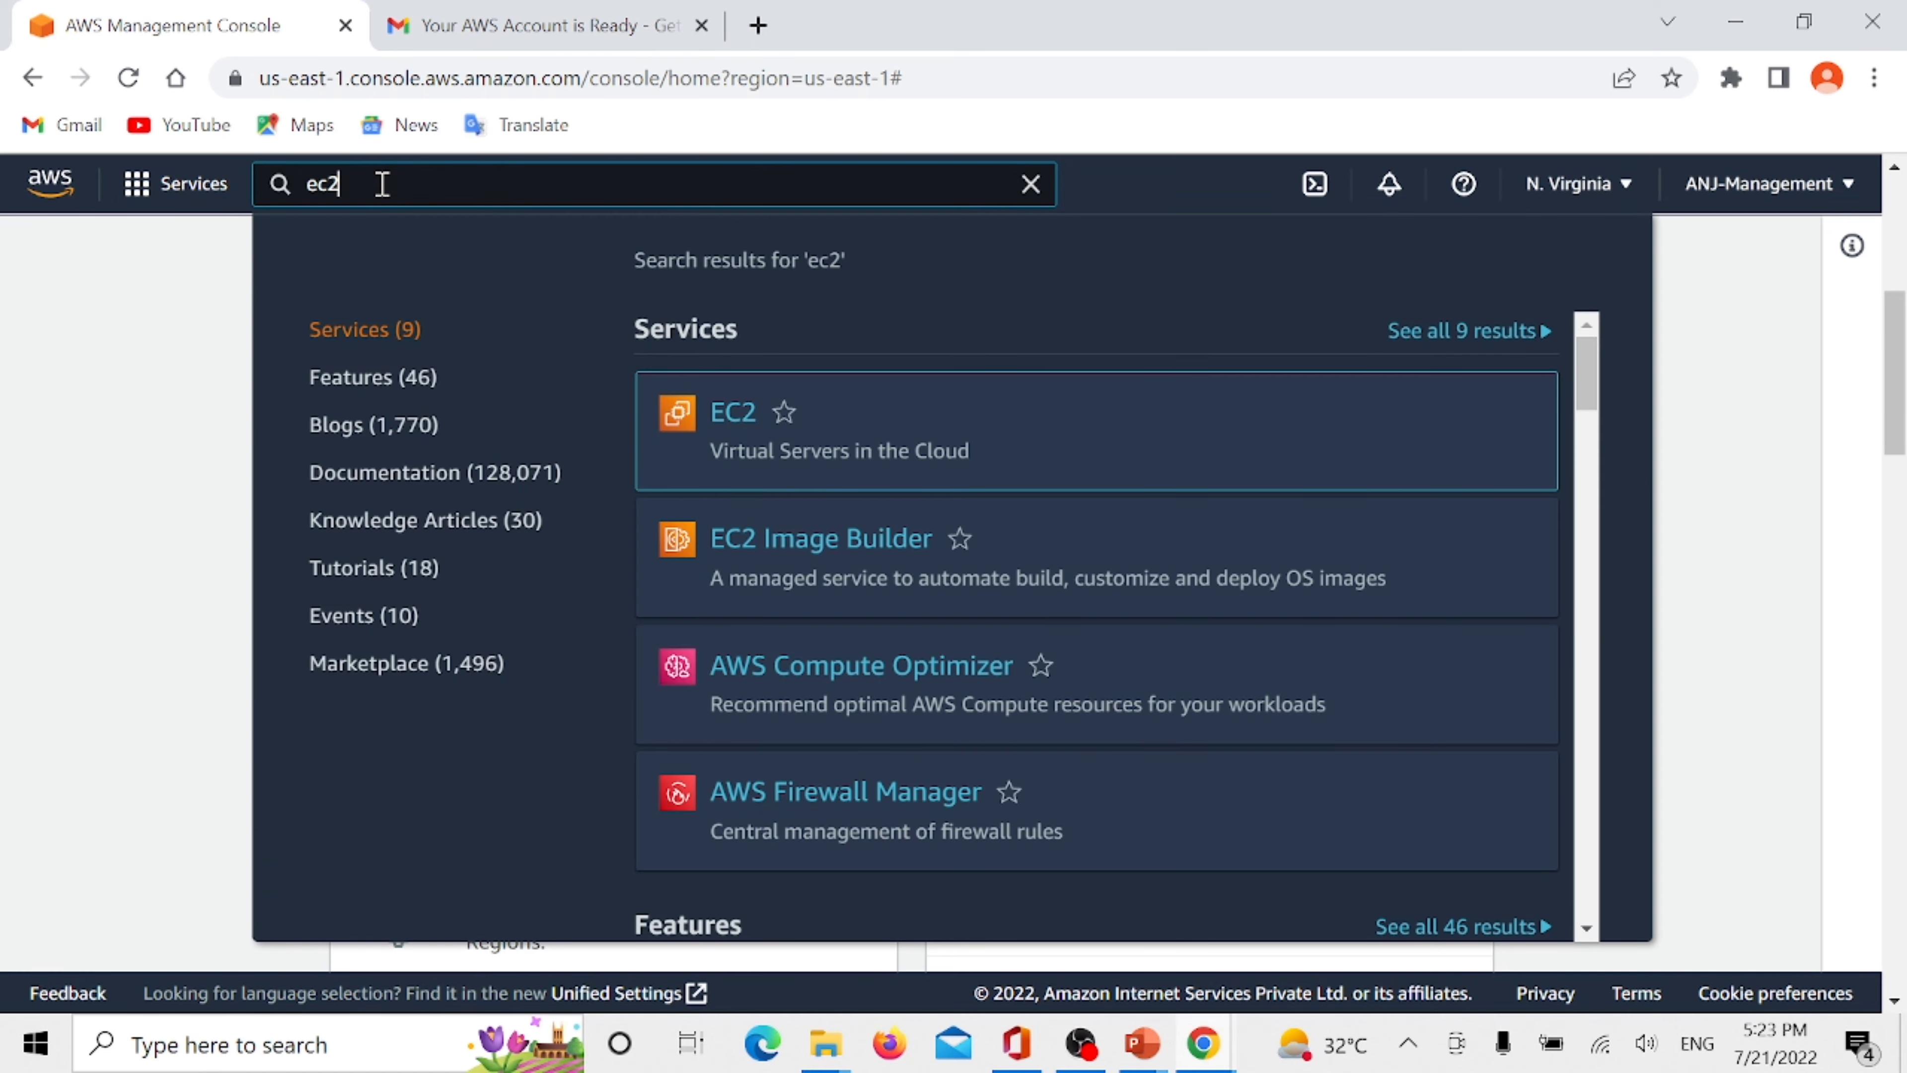
{"action": "left_click", "coordinate": [725, 423]}
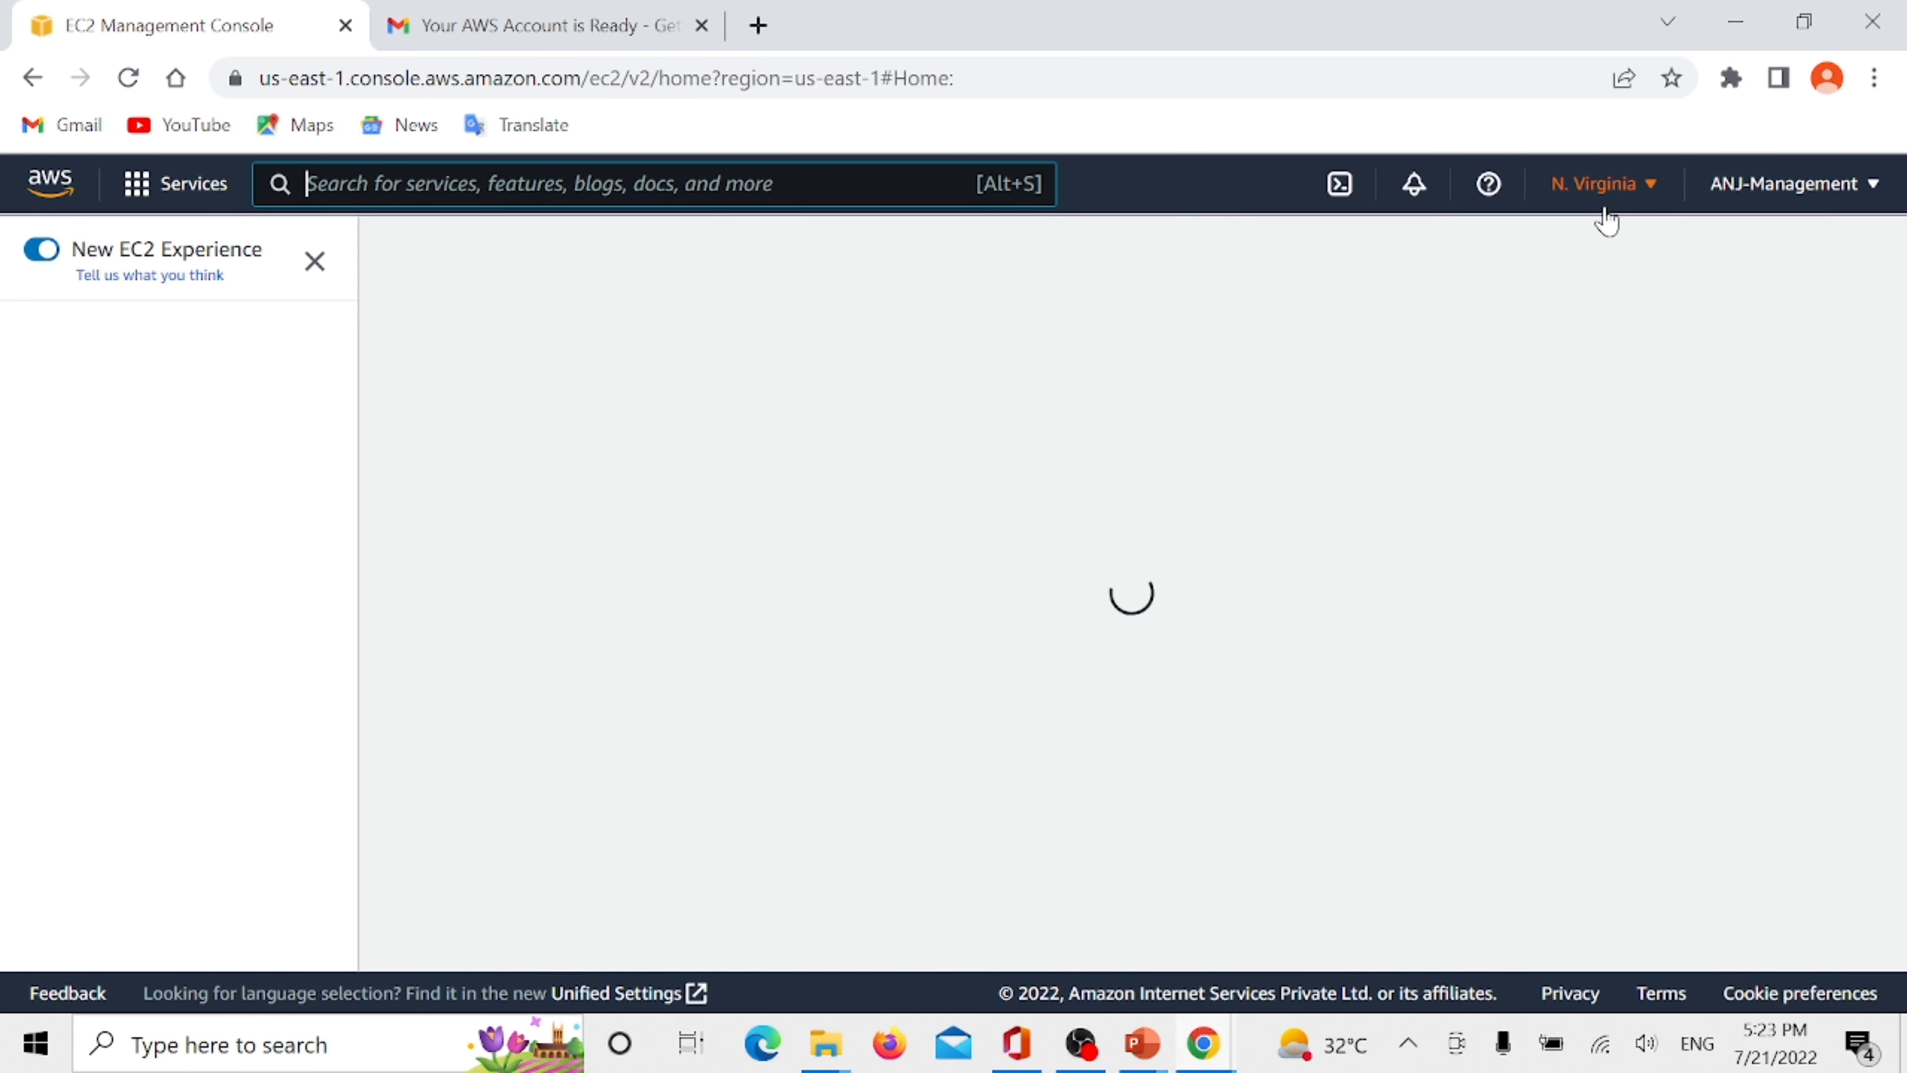
{"action": "left_click", "coordinate": [1616, 184]}
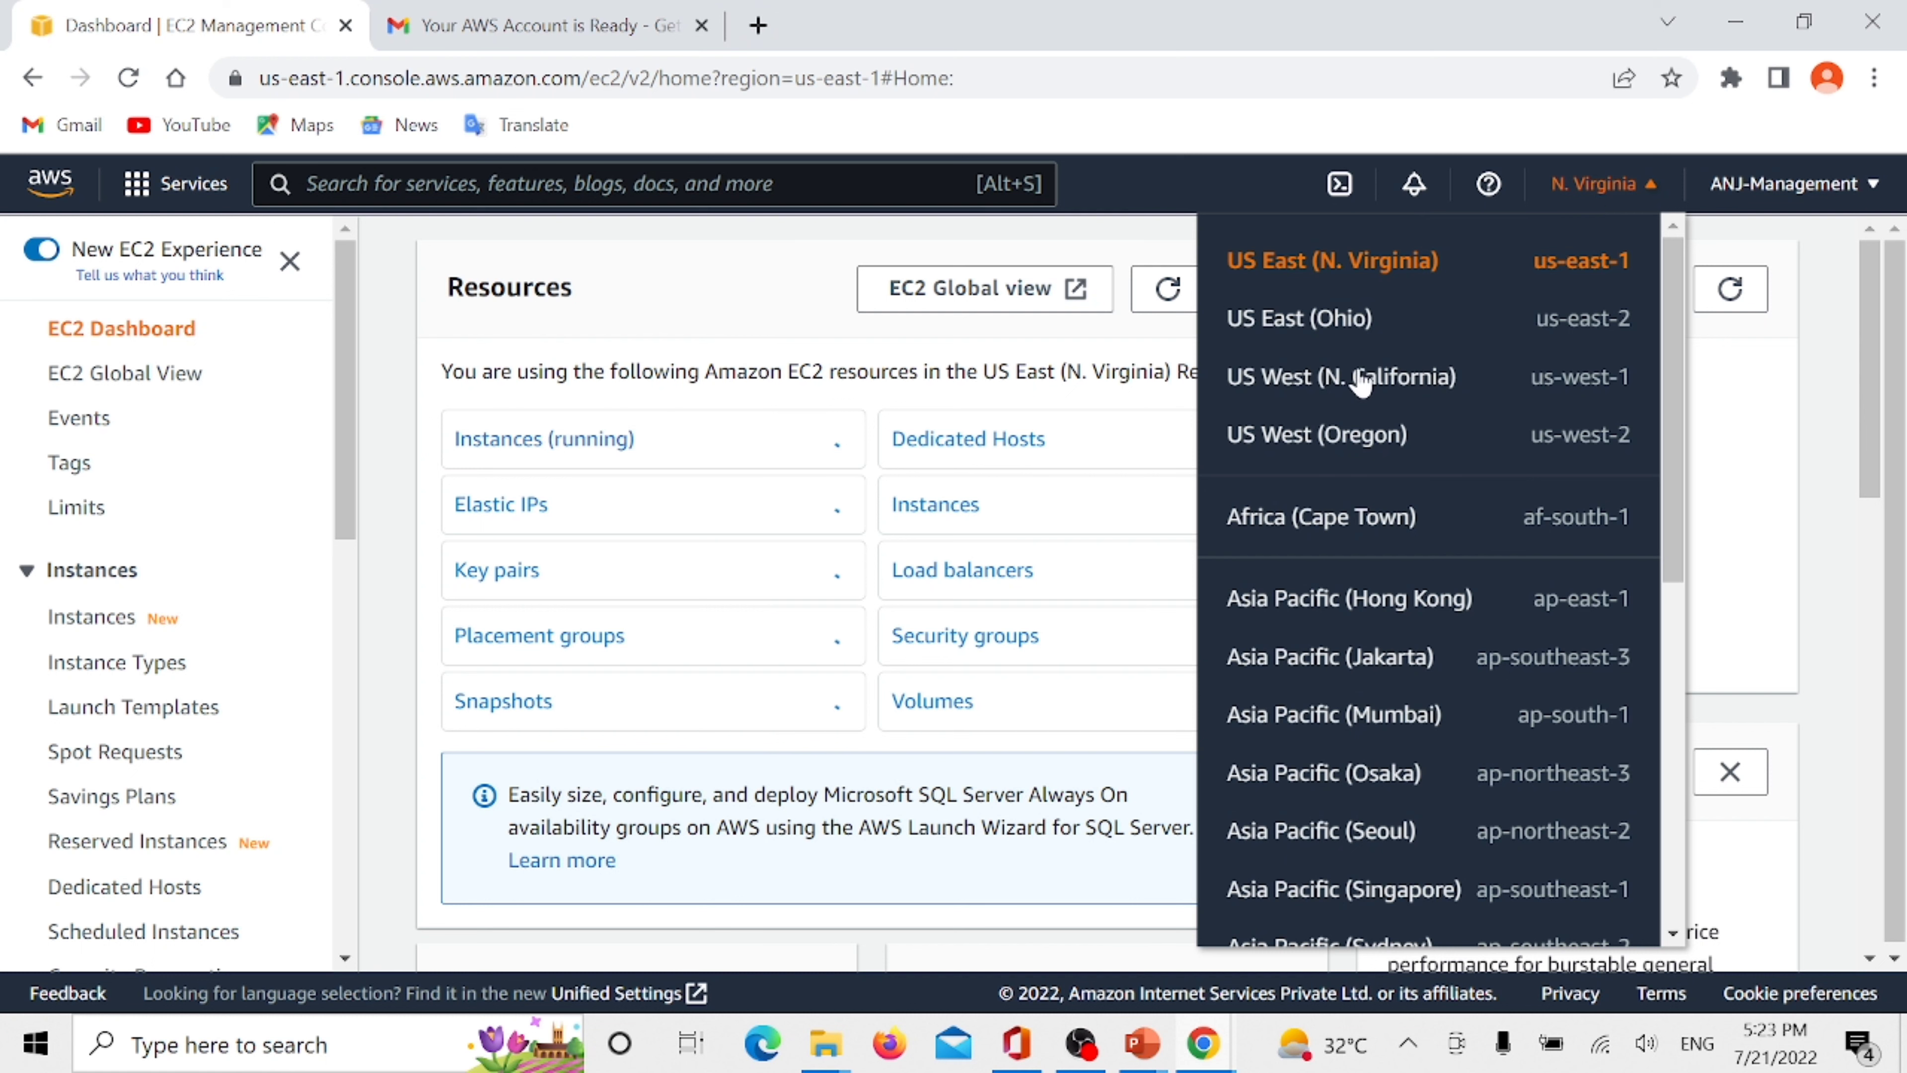
{"action": "scroll", "coordinate": [1361, 383], "scroll_direction": "down", "scroll_amount": 6}
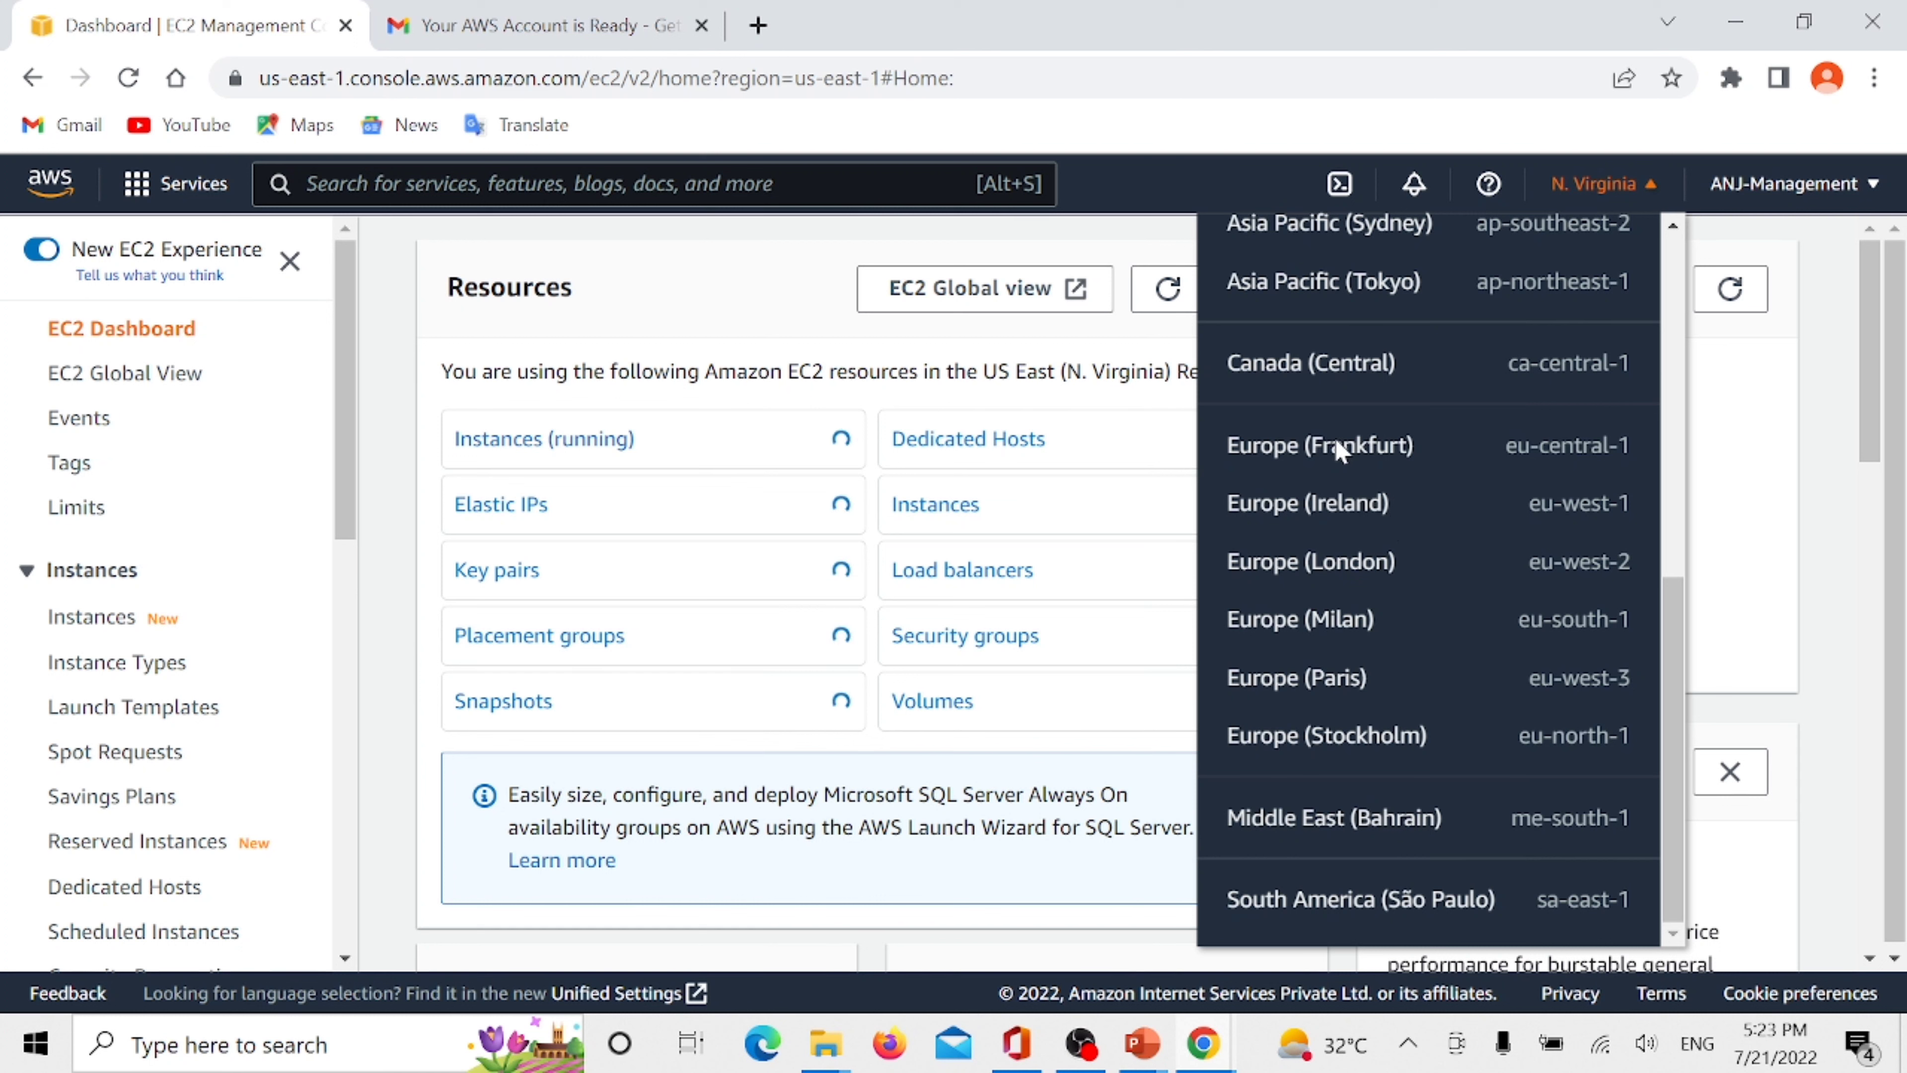
{"action": "scroll", "coordinate": [1329, 376], "scroll_direction": "up", "scroll_amount": 6}
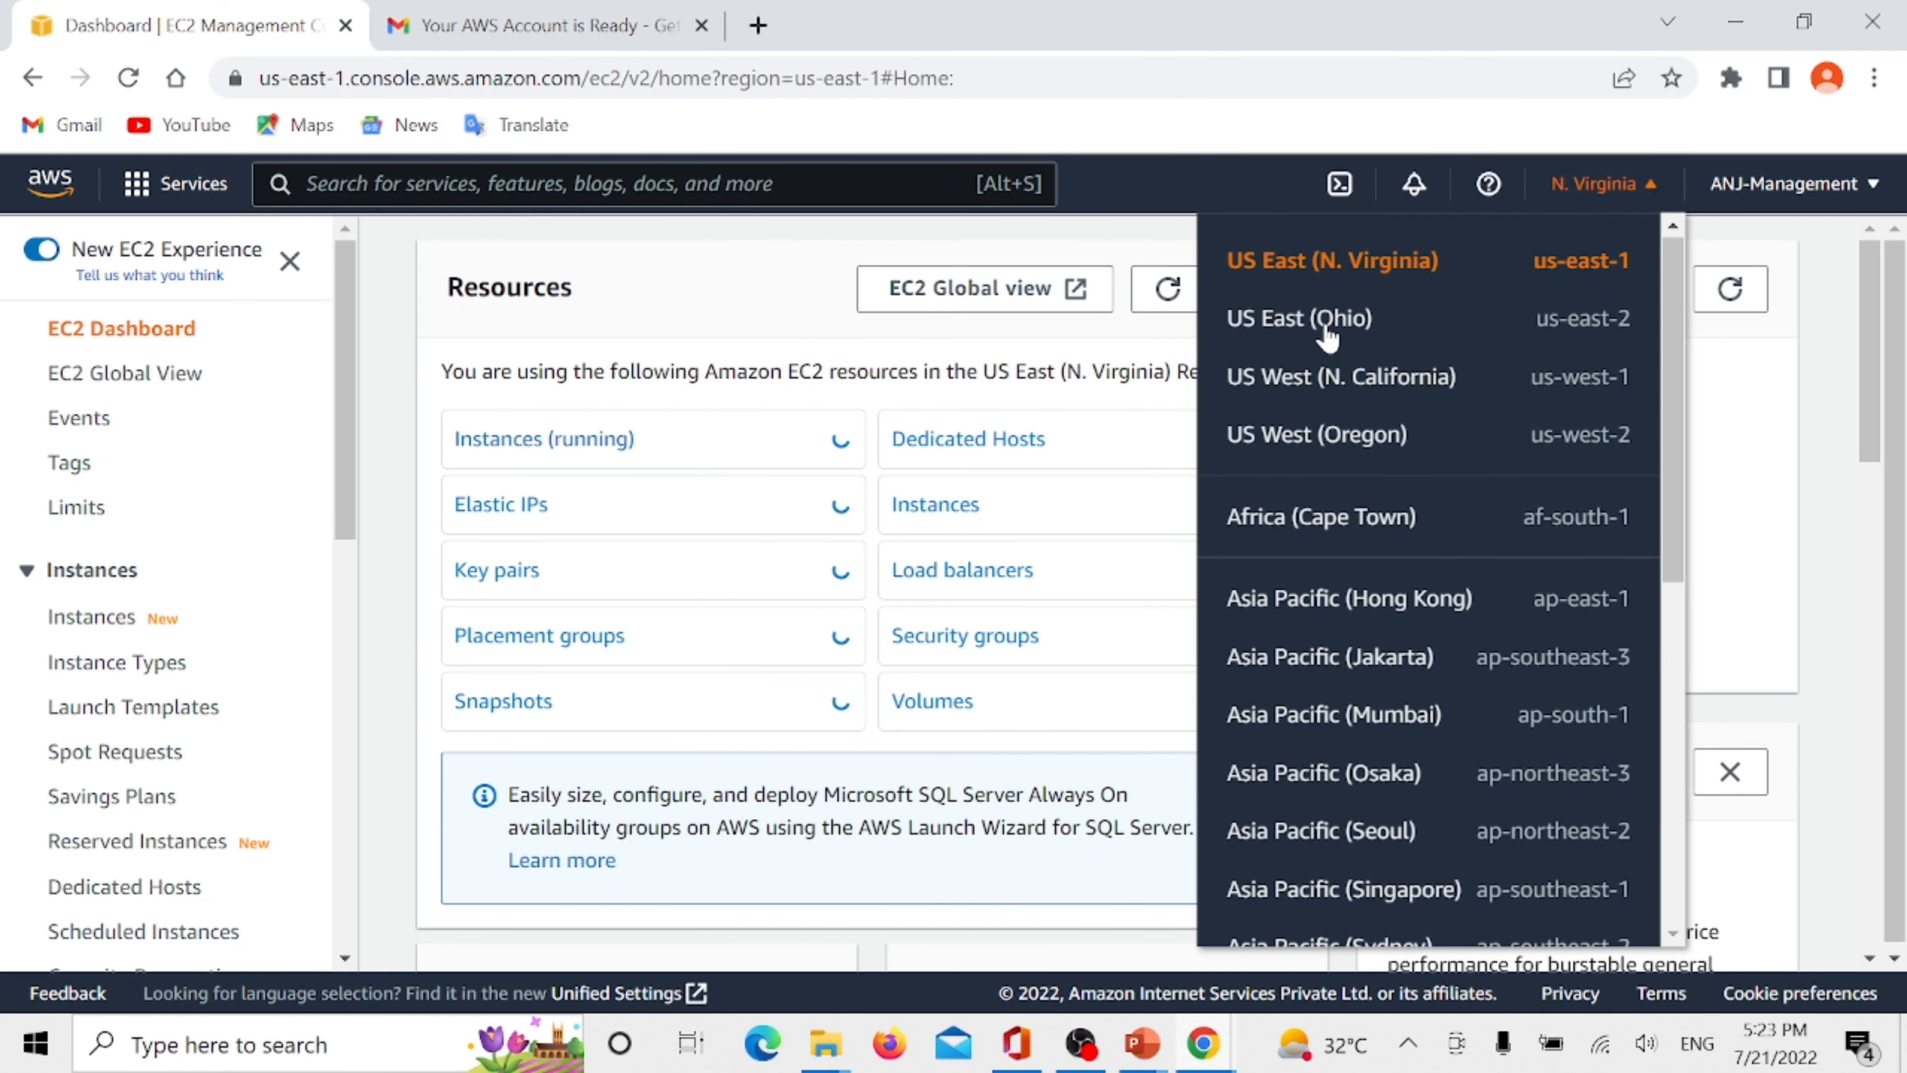
{"action": "left_click", "coordinate": [1295, 331]}
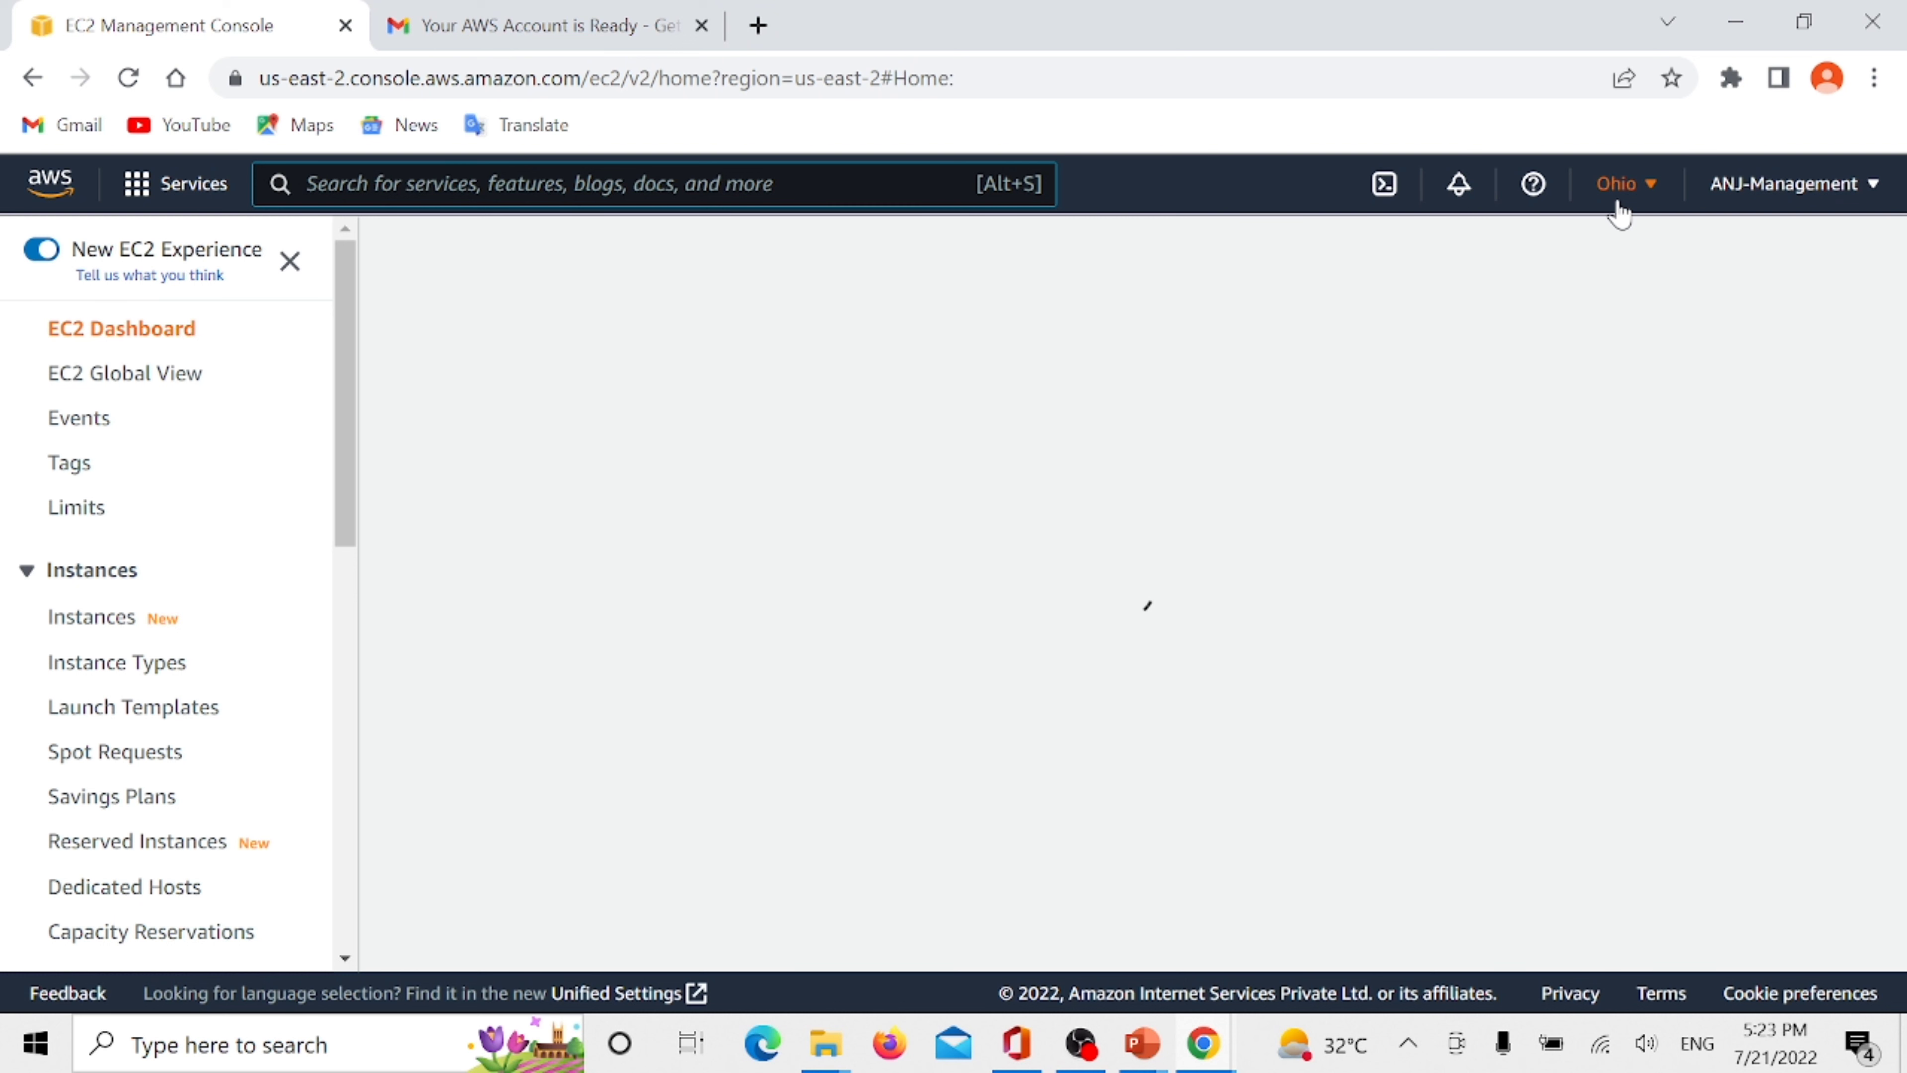
- Search the console for iam, open the IAM service and check its region list
{"action": "left_click", "coordinate": [619, 182]}
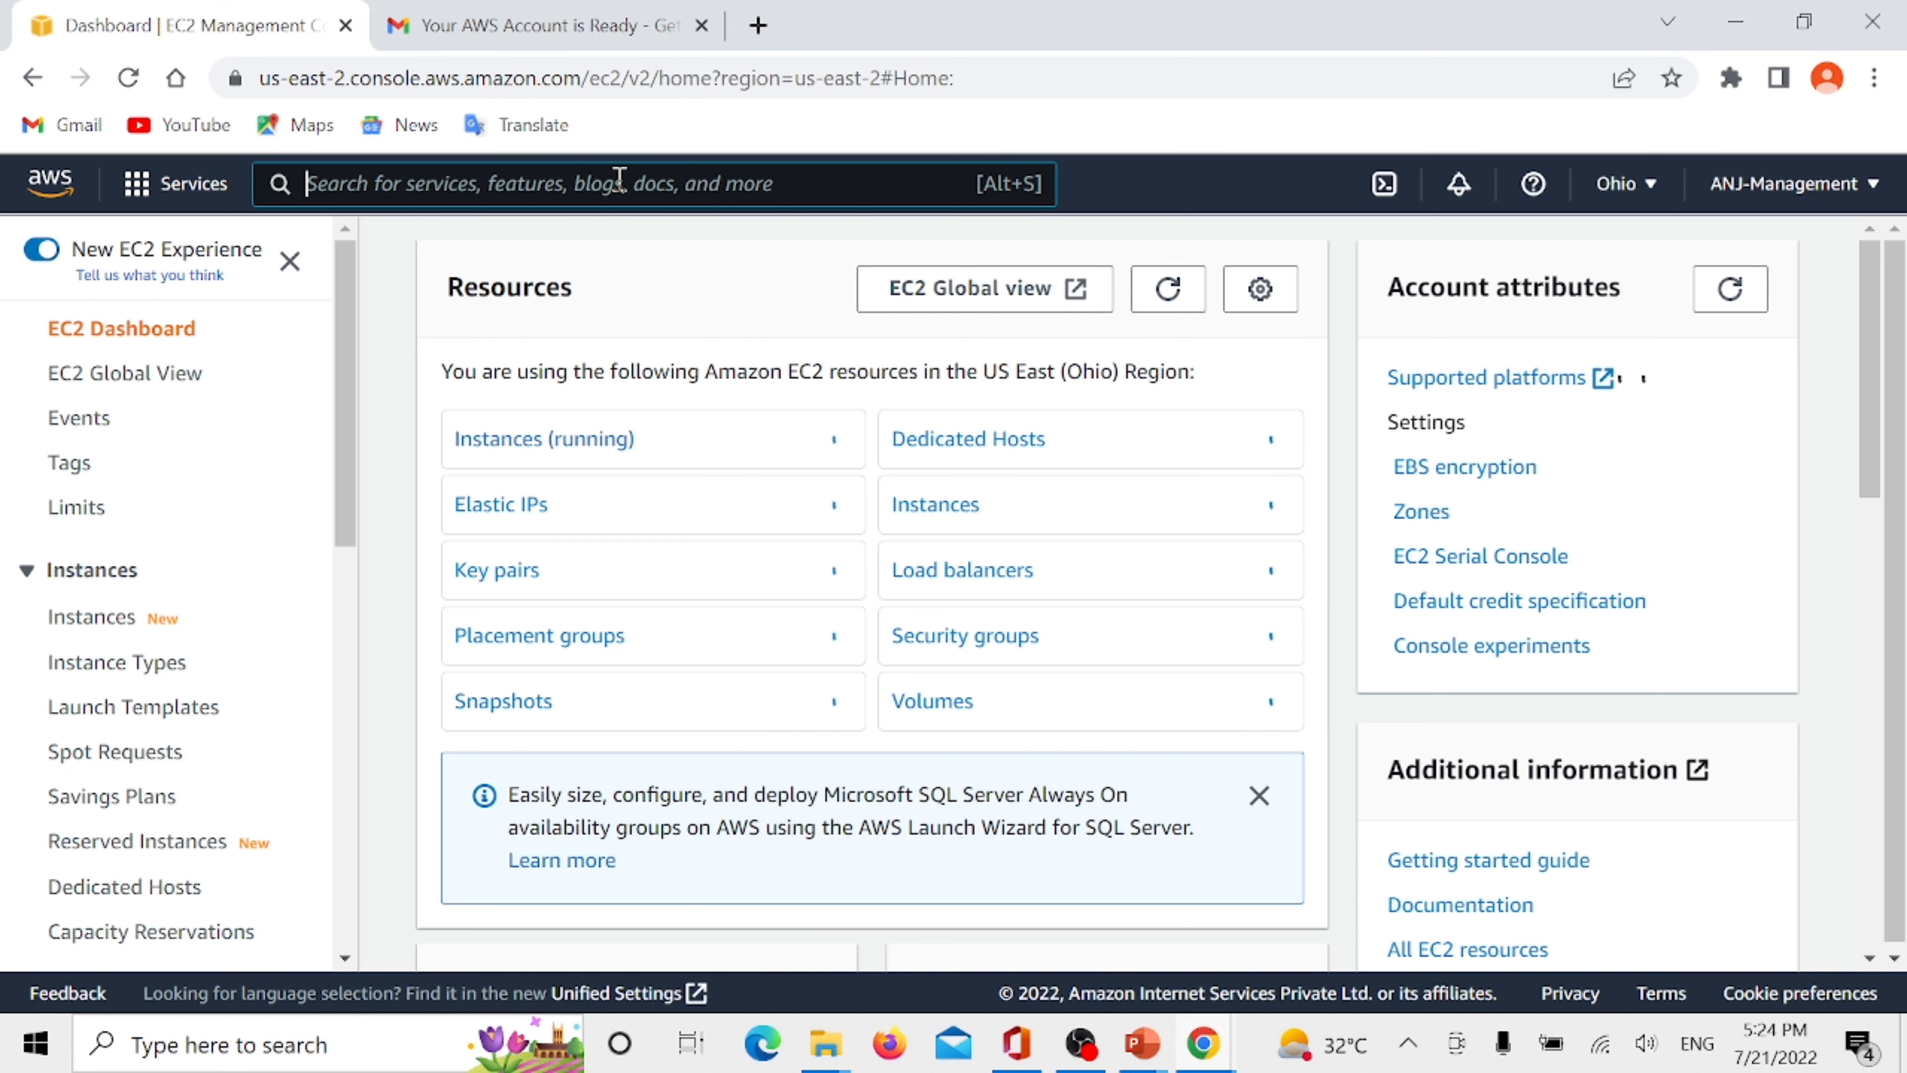
{"action": "type", "text": "ima"}
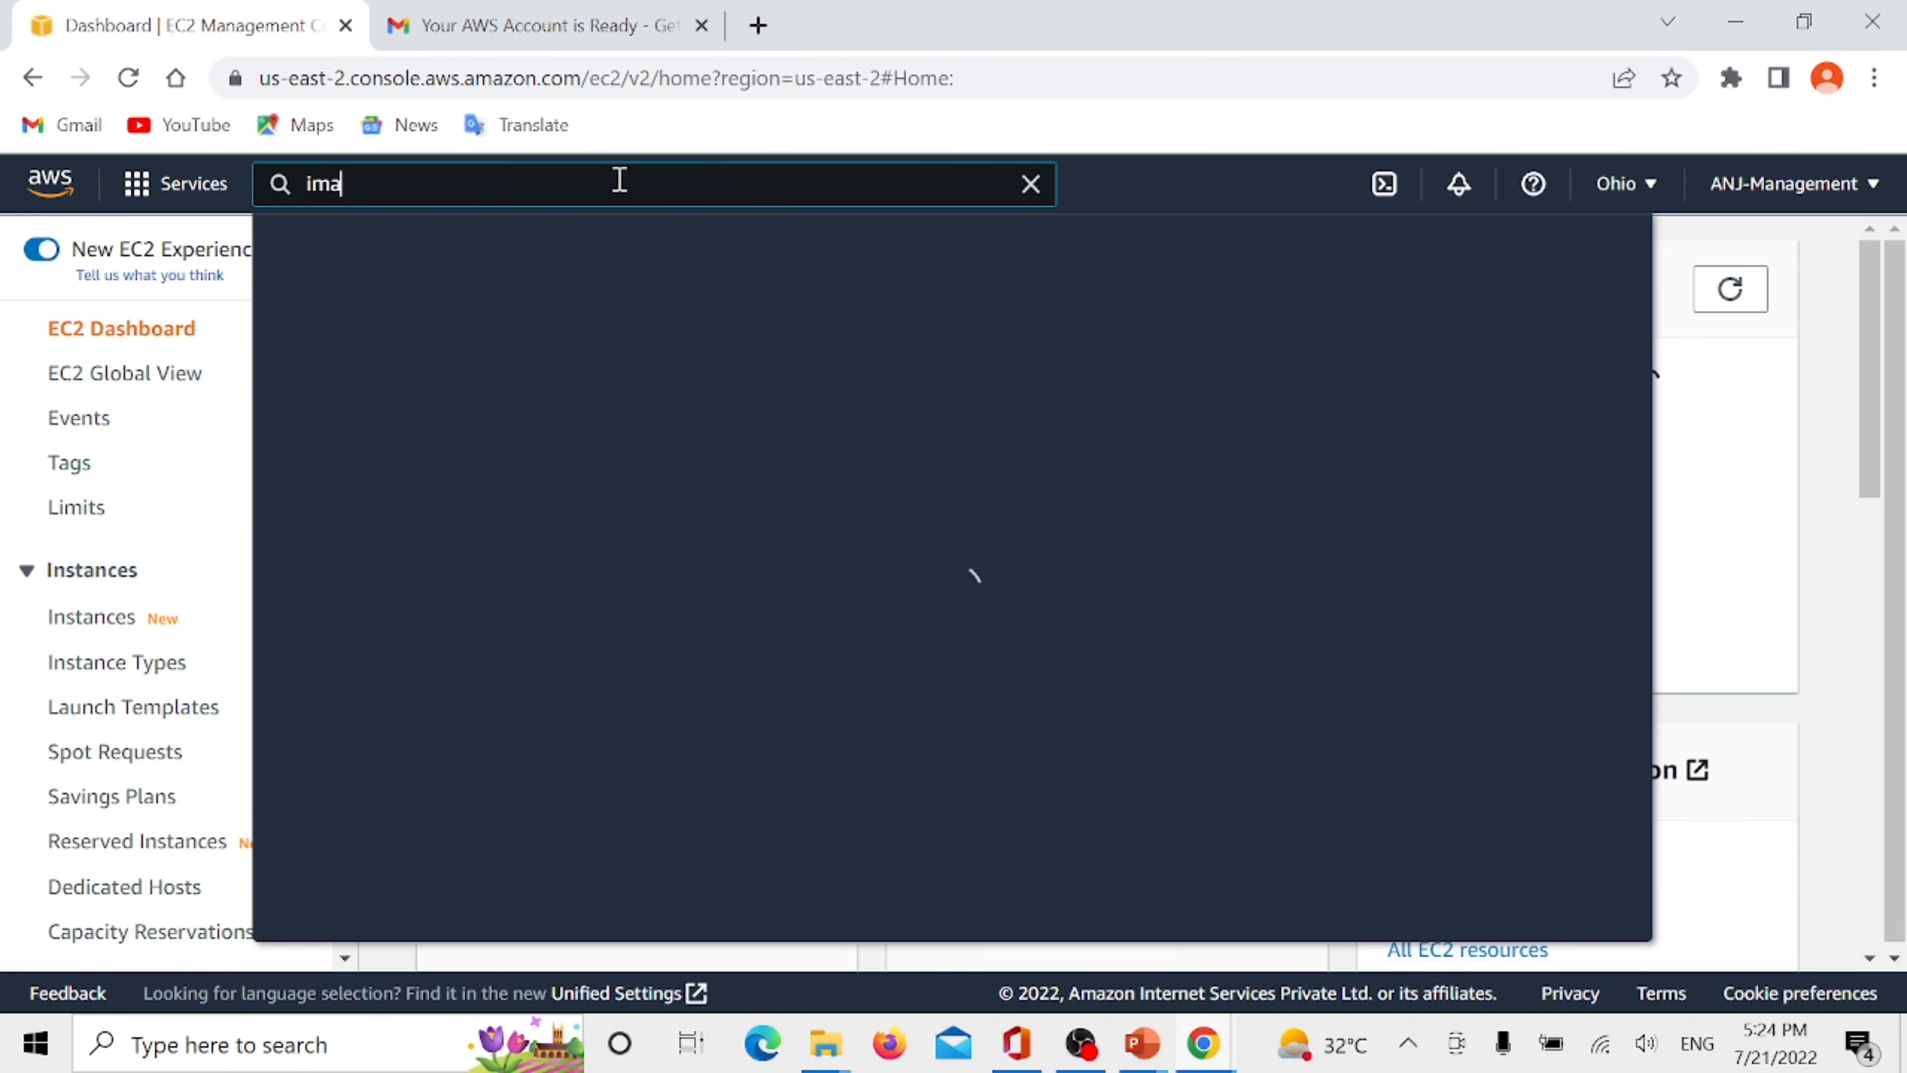
{"action": "key", "text": "BackSpace"}
{"action": "key", "text": "BackSpace"}
{"action": "type", "text": "am"}
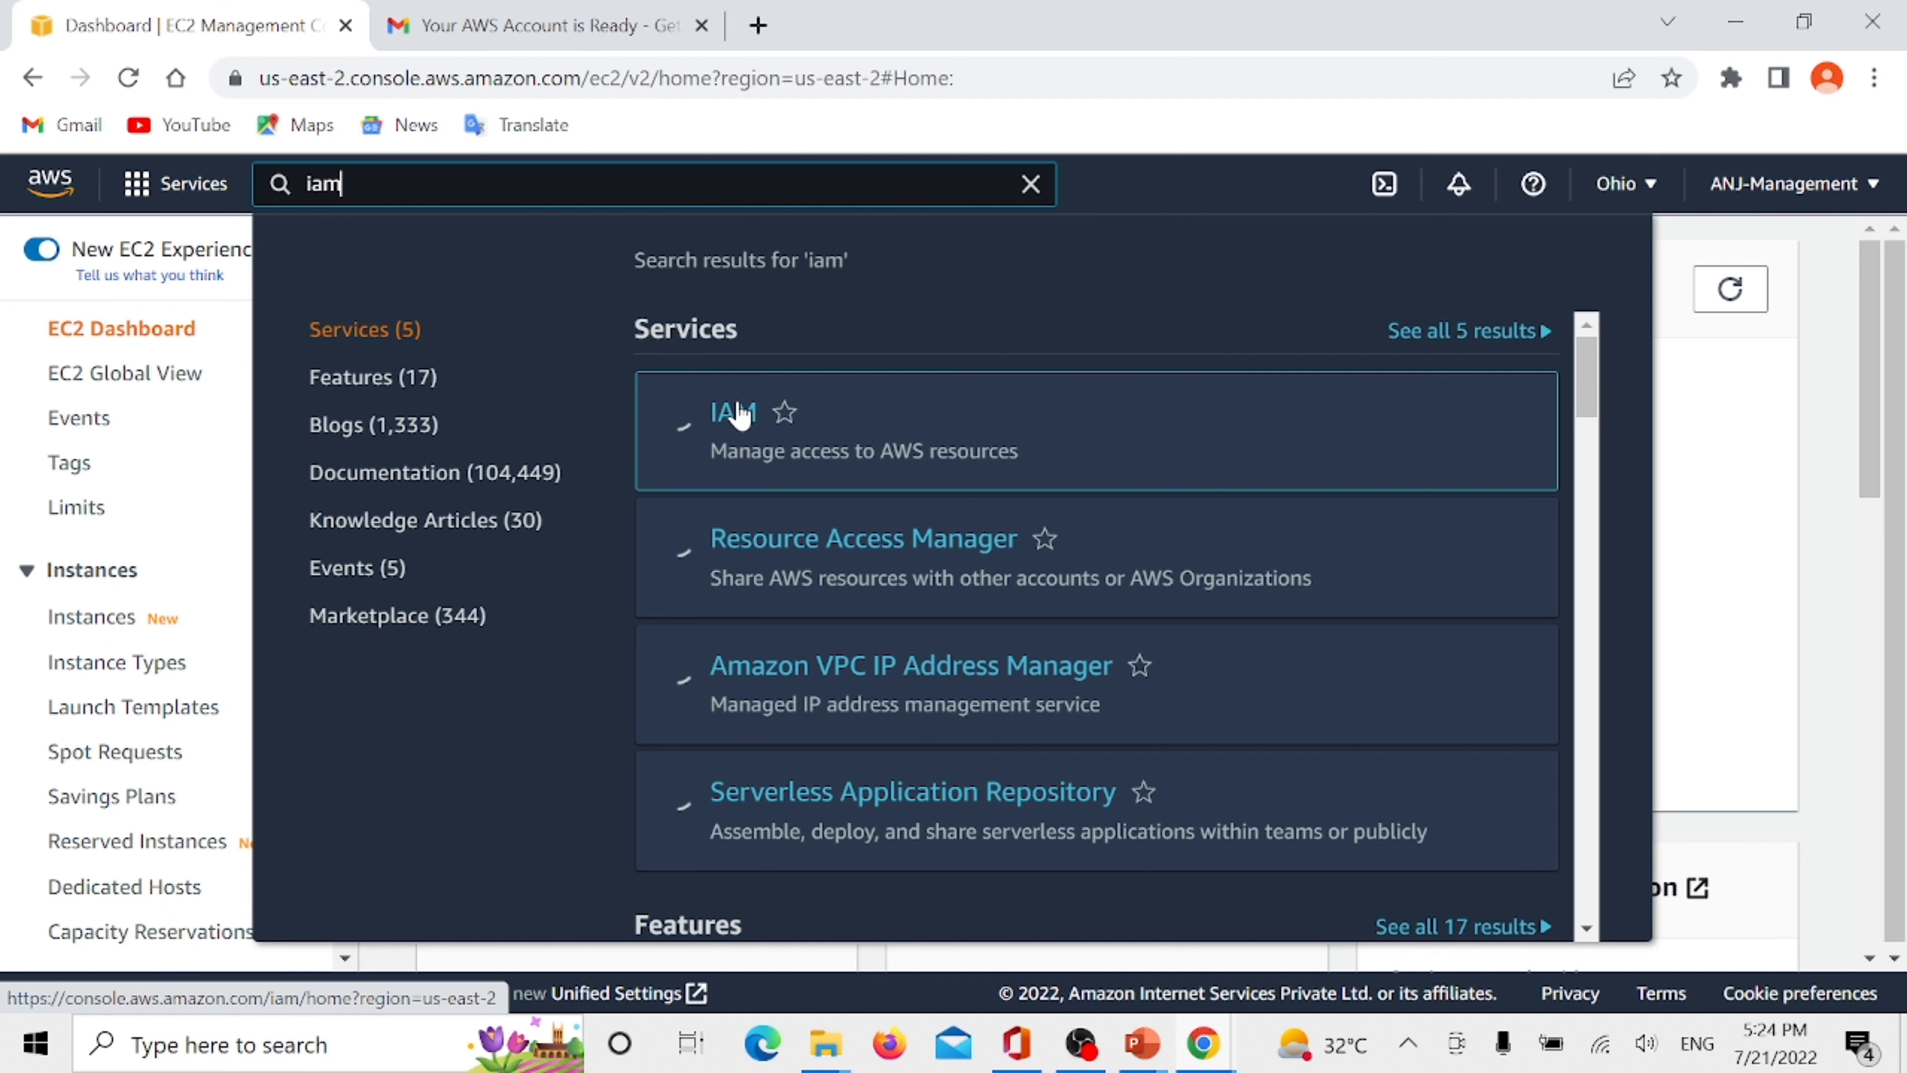
{"action": "left_click", "coordinate": [740, 414]}
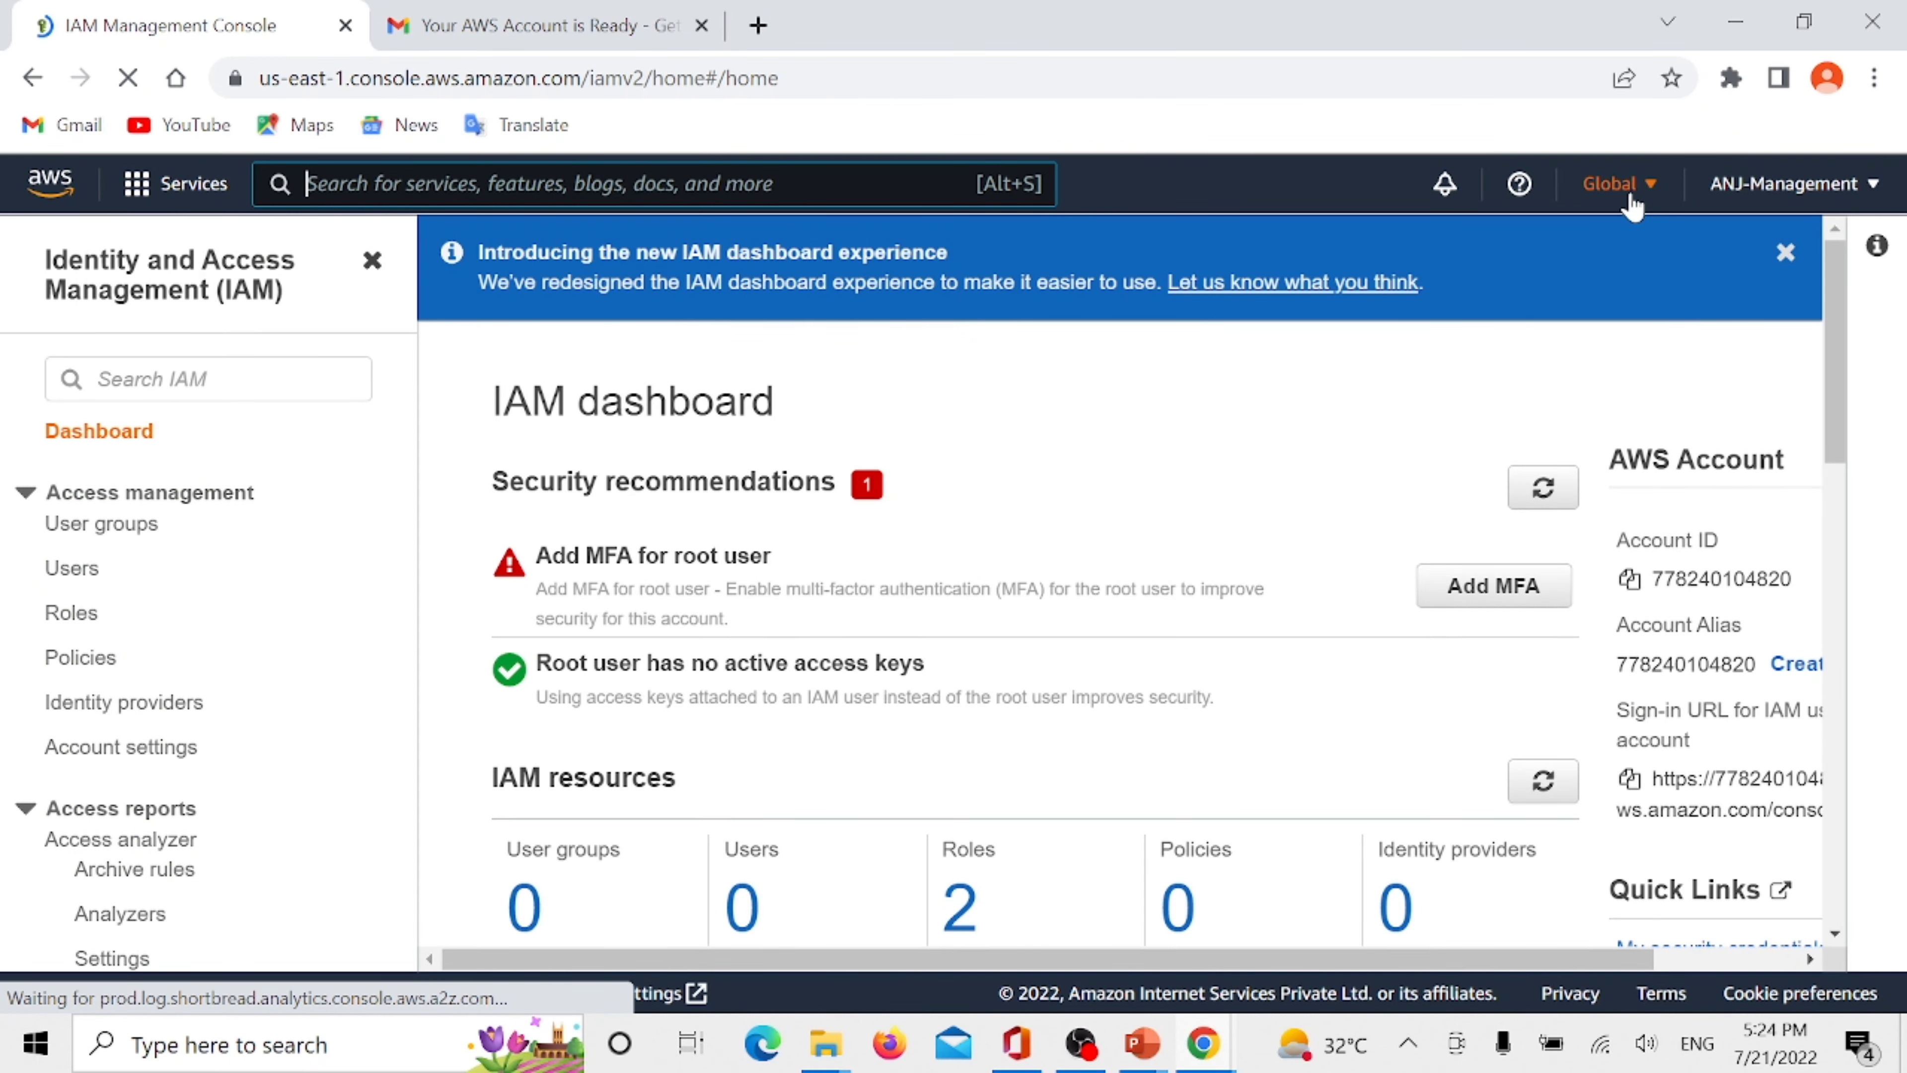
{"action": "left_click", "coordinate": [1623, 188]}
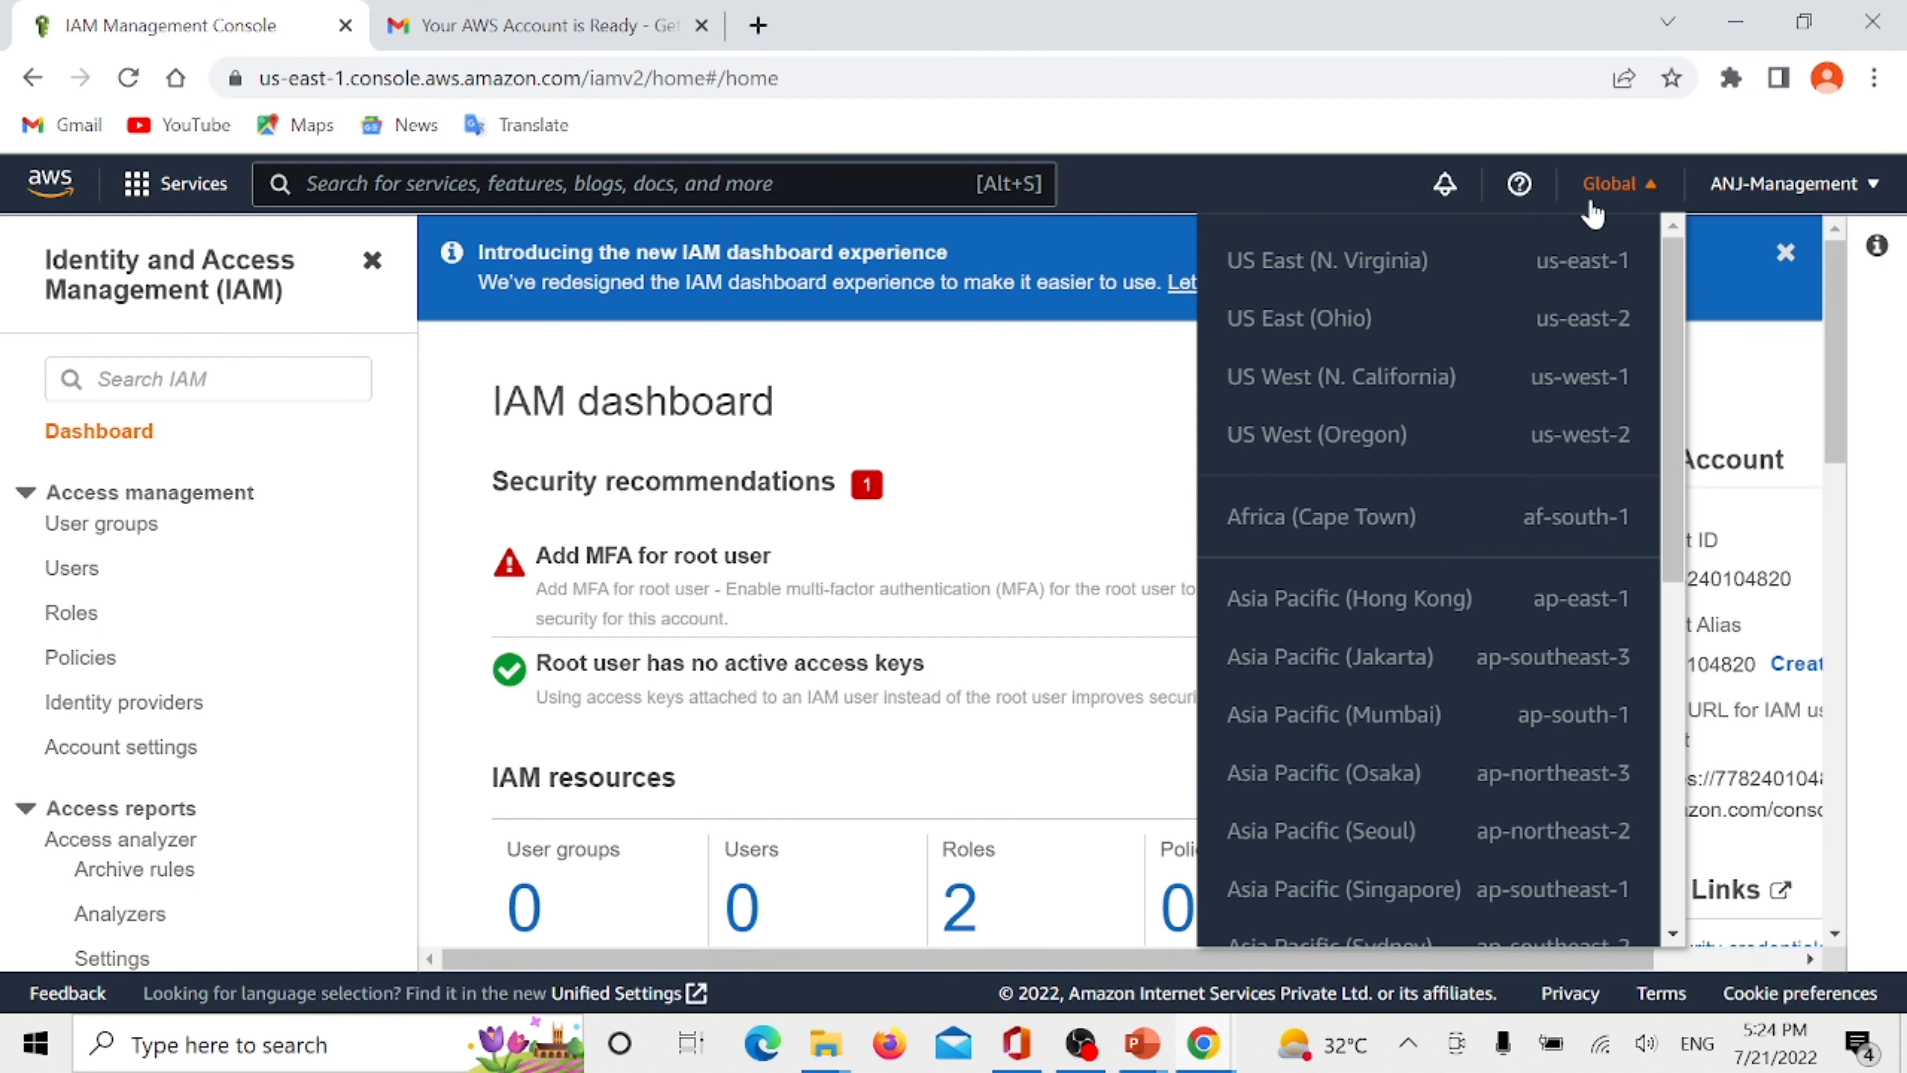
- Search the console for s3, open the S3 service and check its region list
{"action": "left_click", "coordinate": [352, 183]}
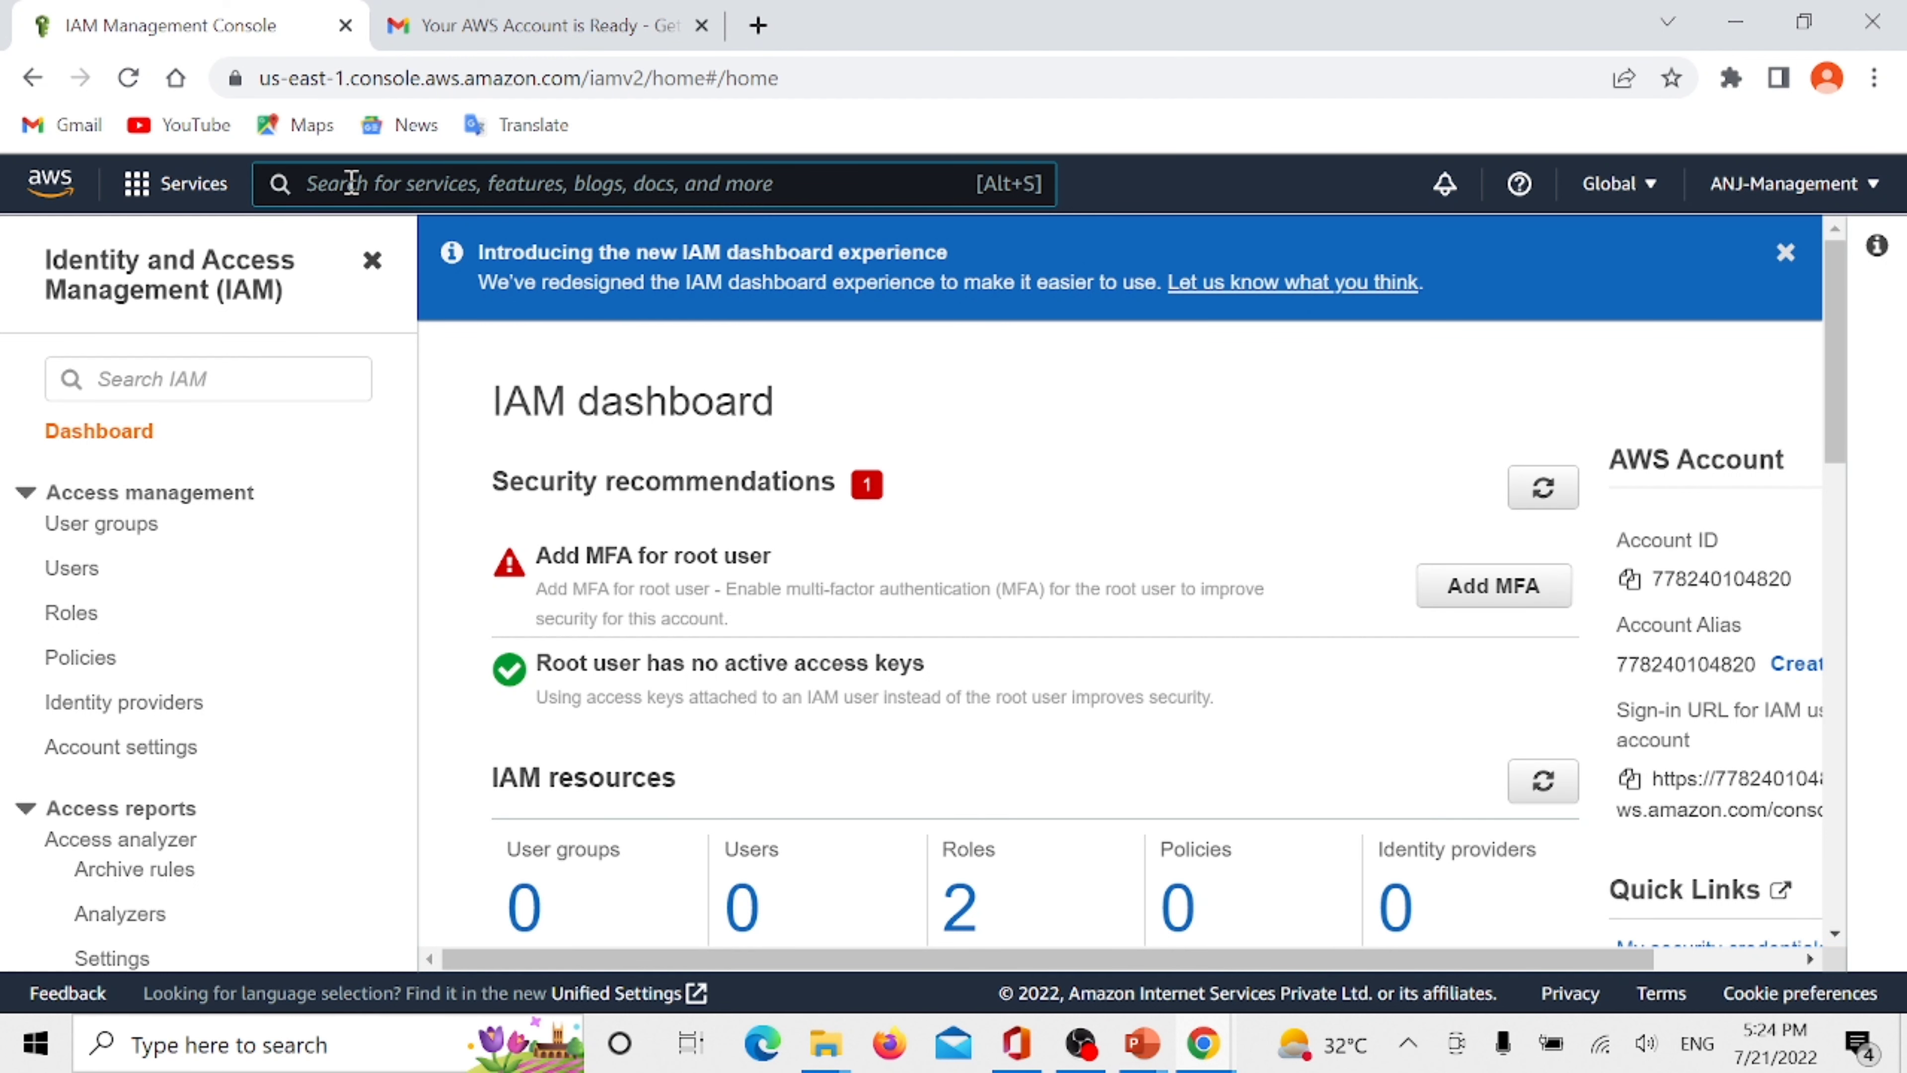
{"action": "type", "text": "s3"}
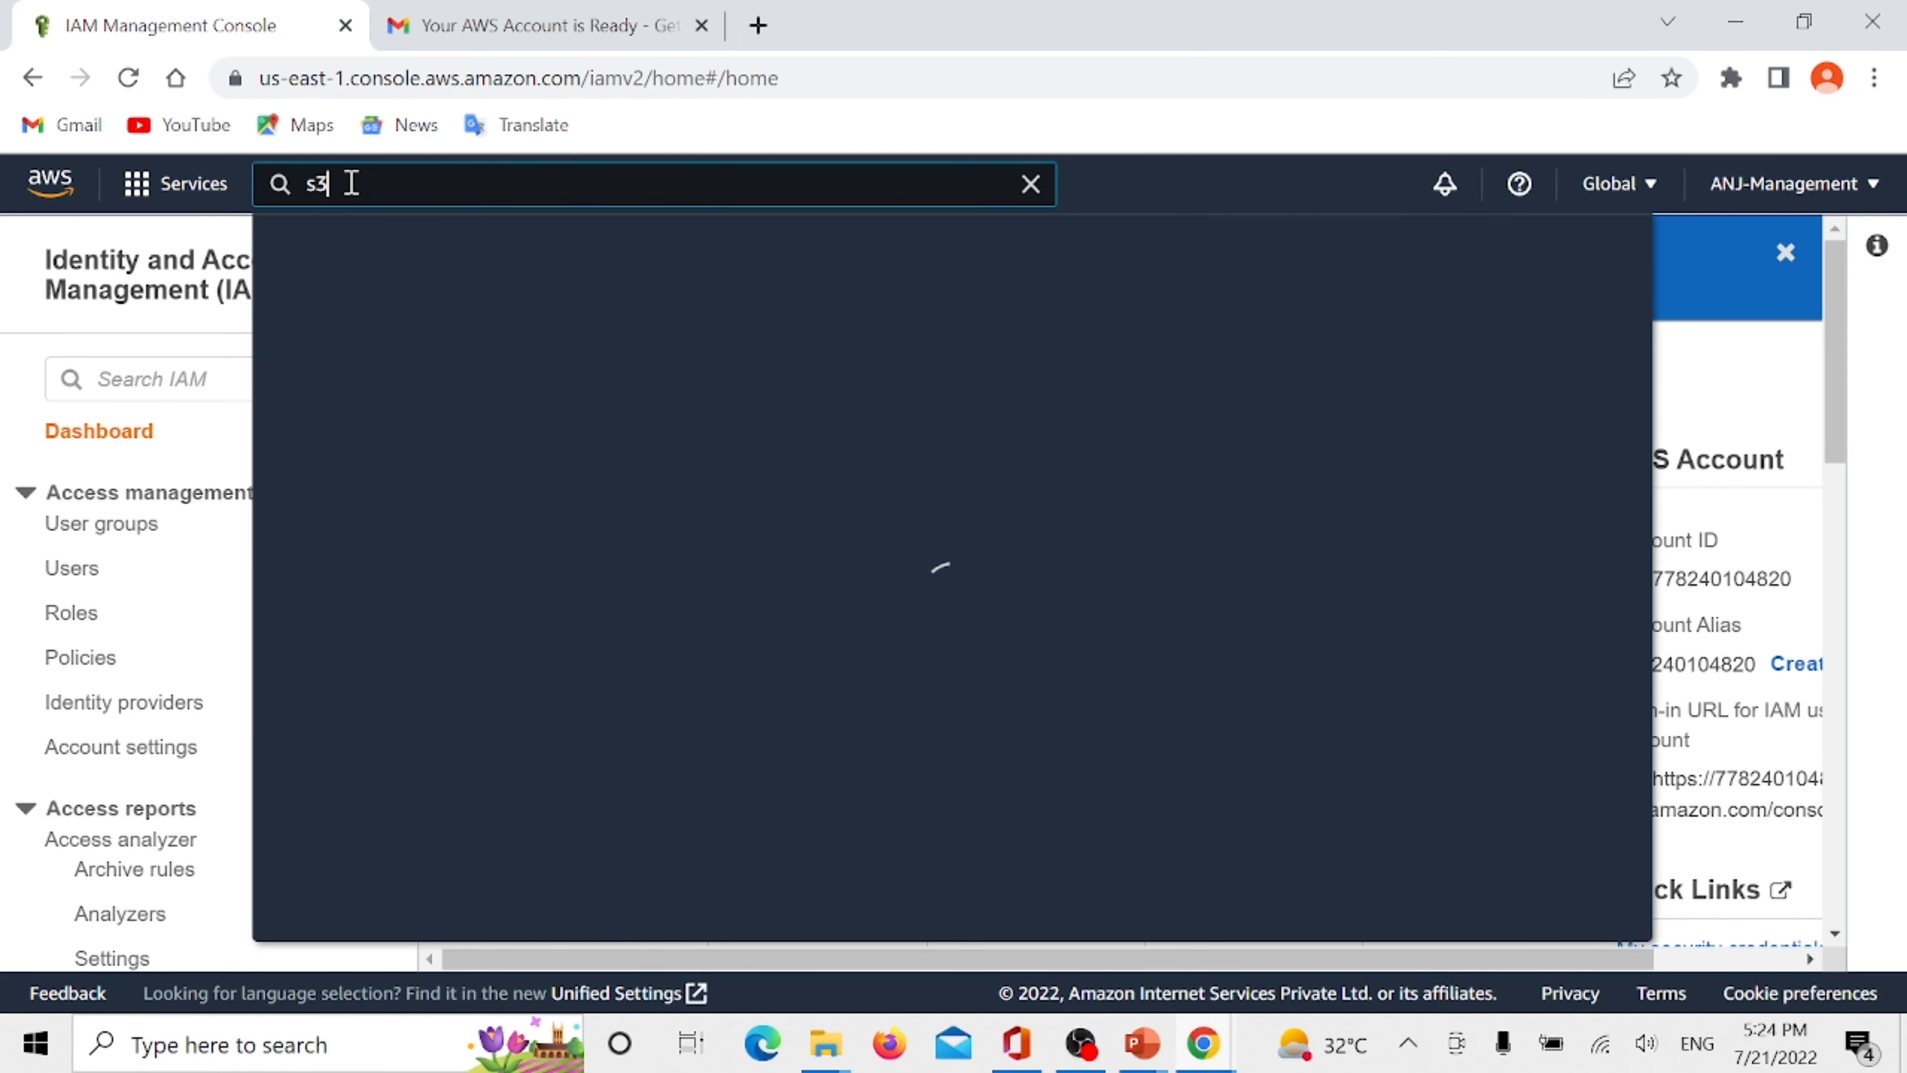
{"action": "key", "text": "Return"}
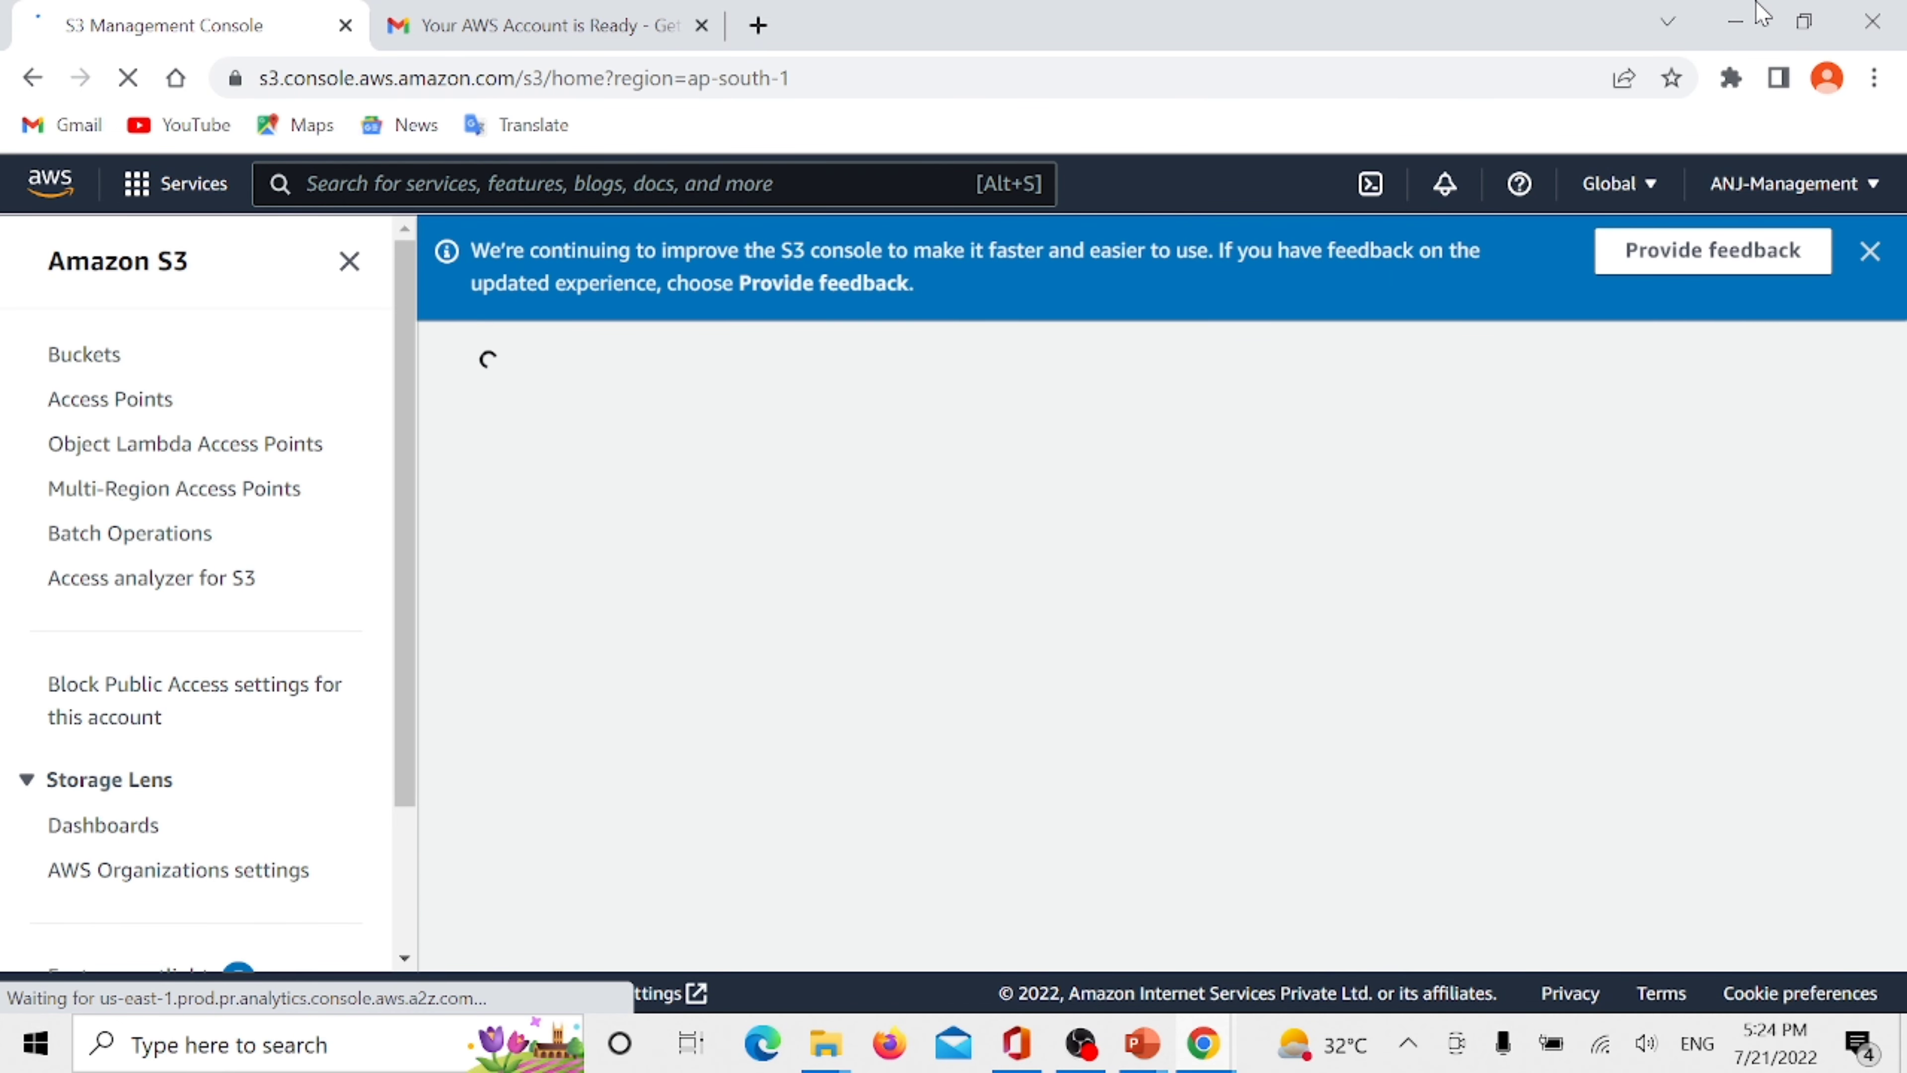
{"action": "left_click", "coordinate": [1614, 183]}
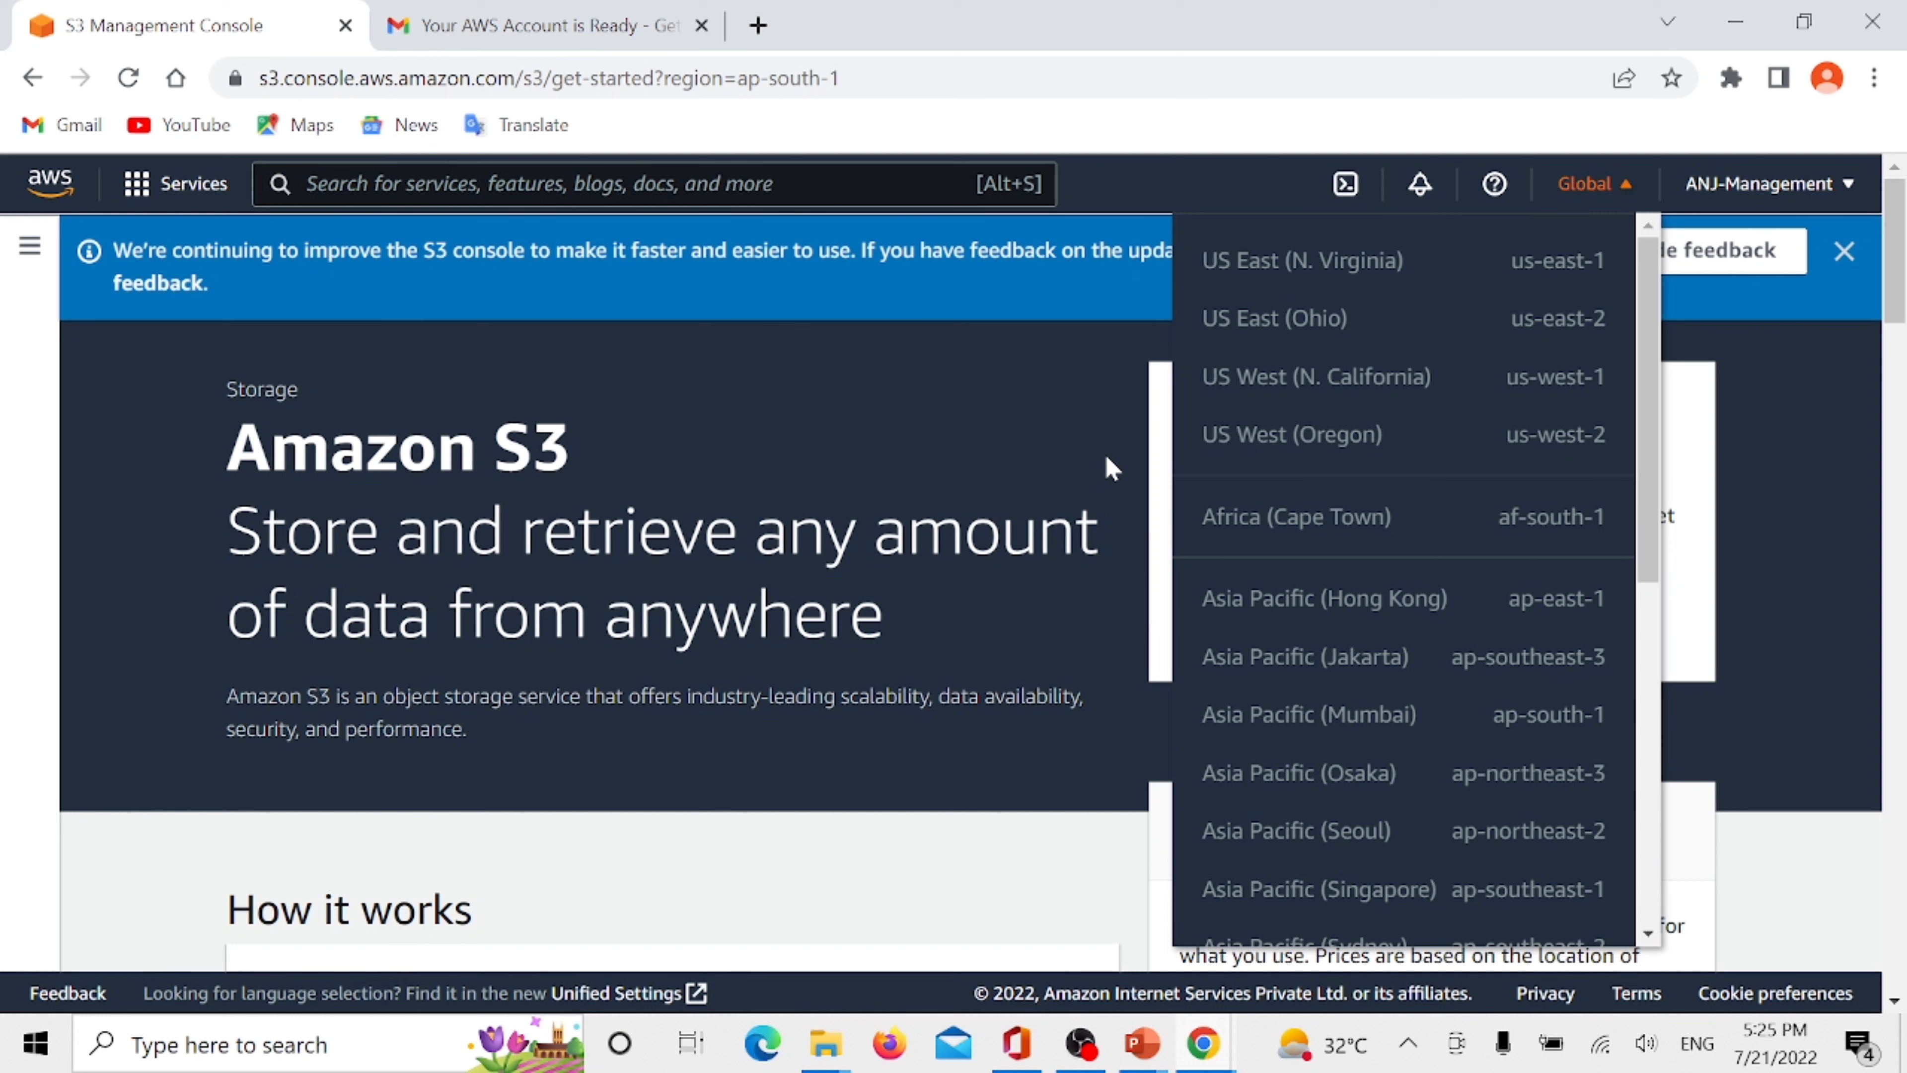
{"action": "left_click", "coordinate": [1185, 65]}
{"action": "left_click", "coordinate": [12, 439]}
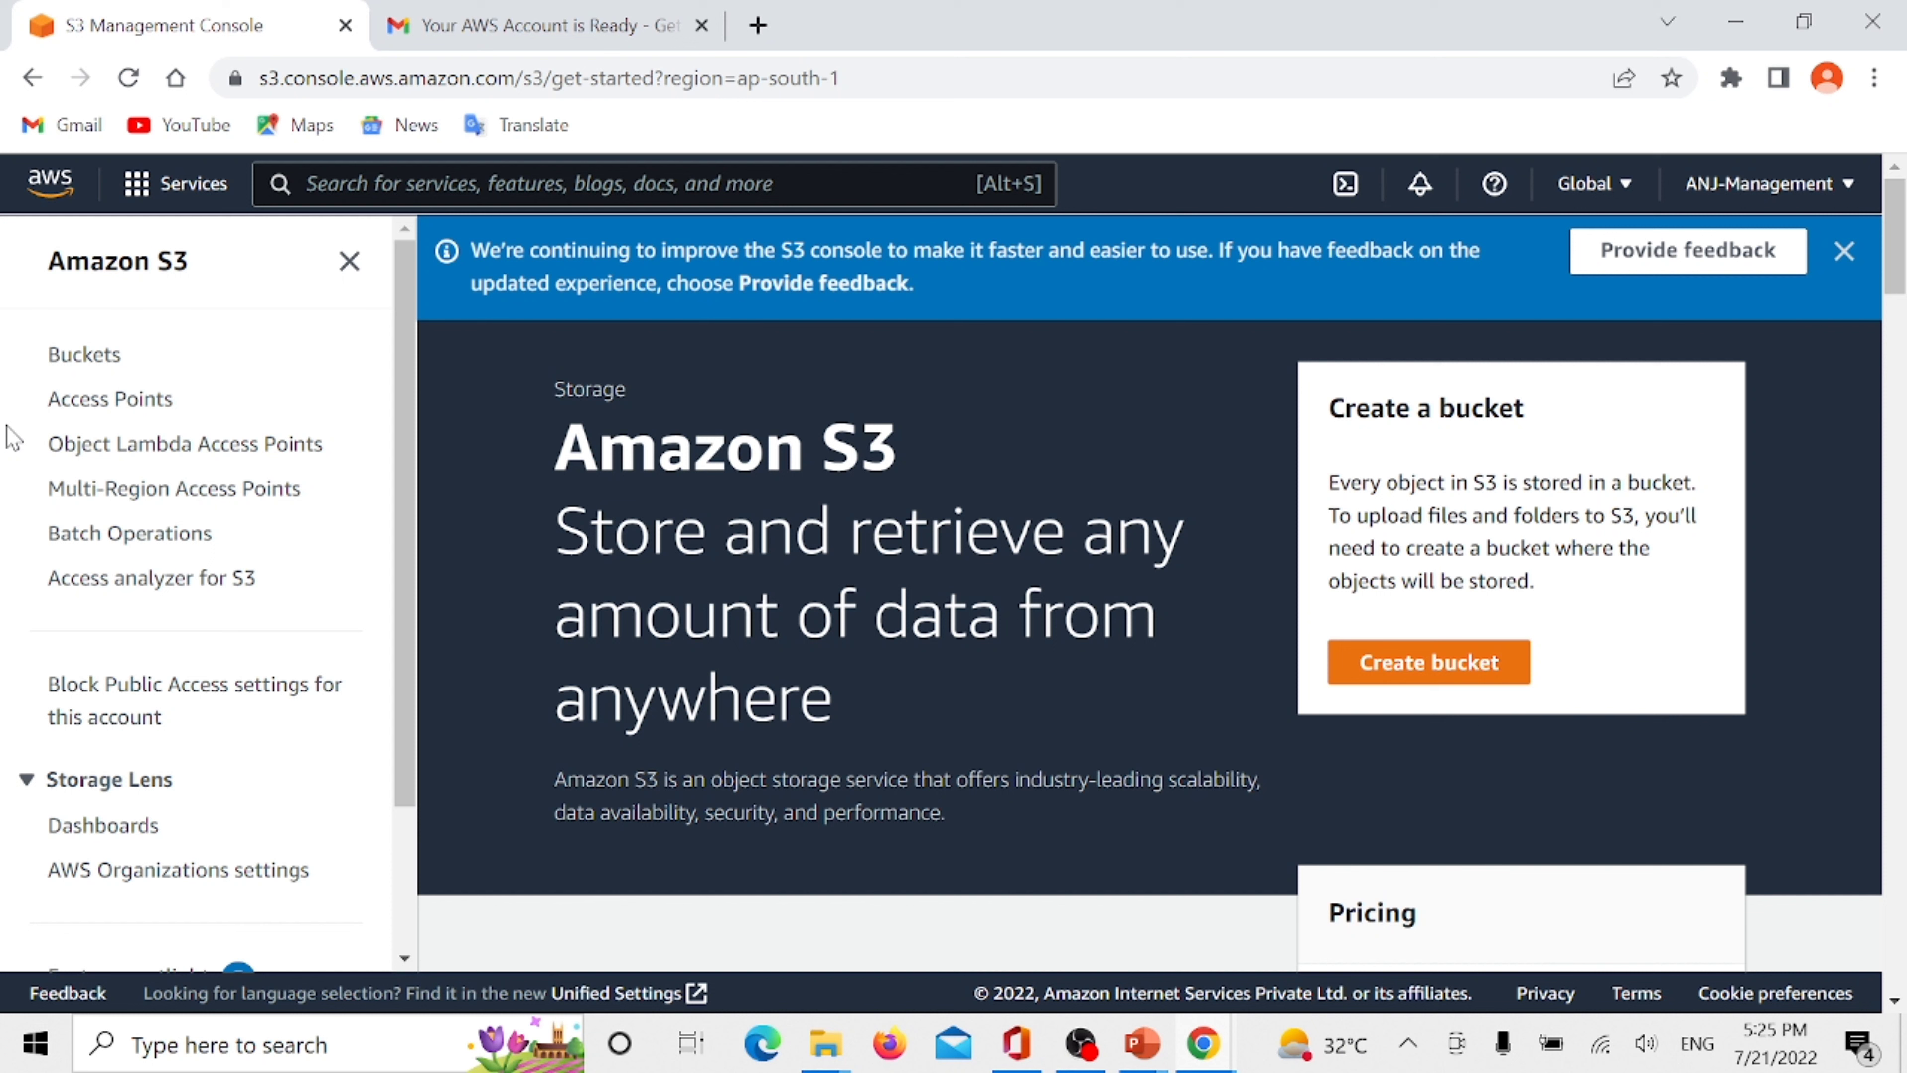
- Return to the console home page, search for budget and open AWS Budgets
{"action": "left_click", "coordinate": [62, 196]}
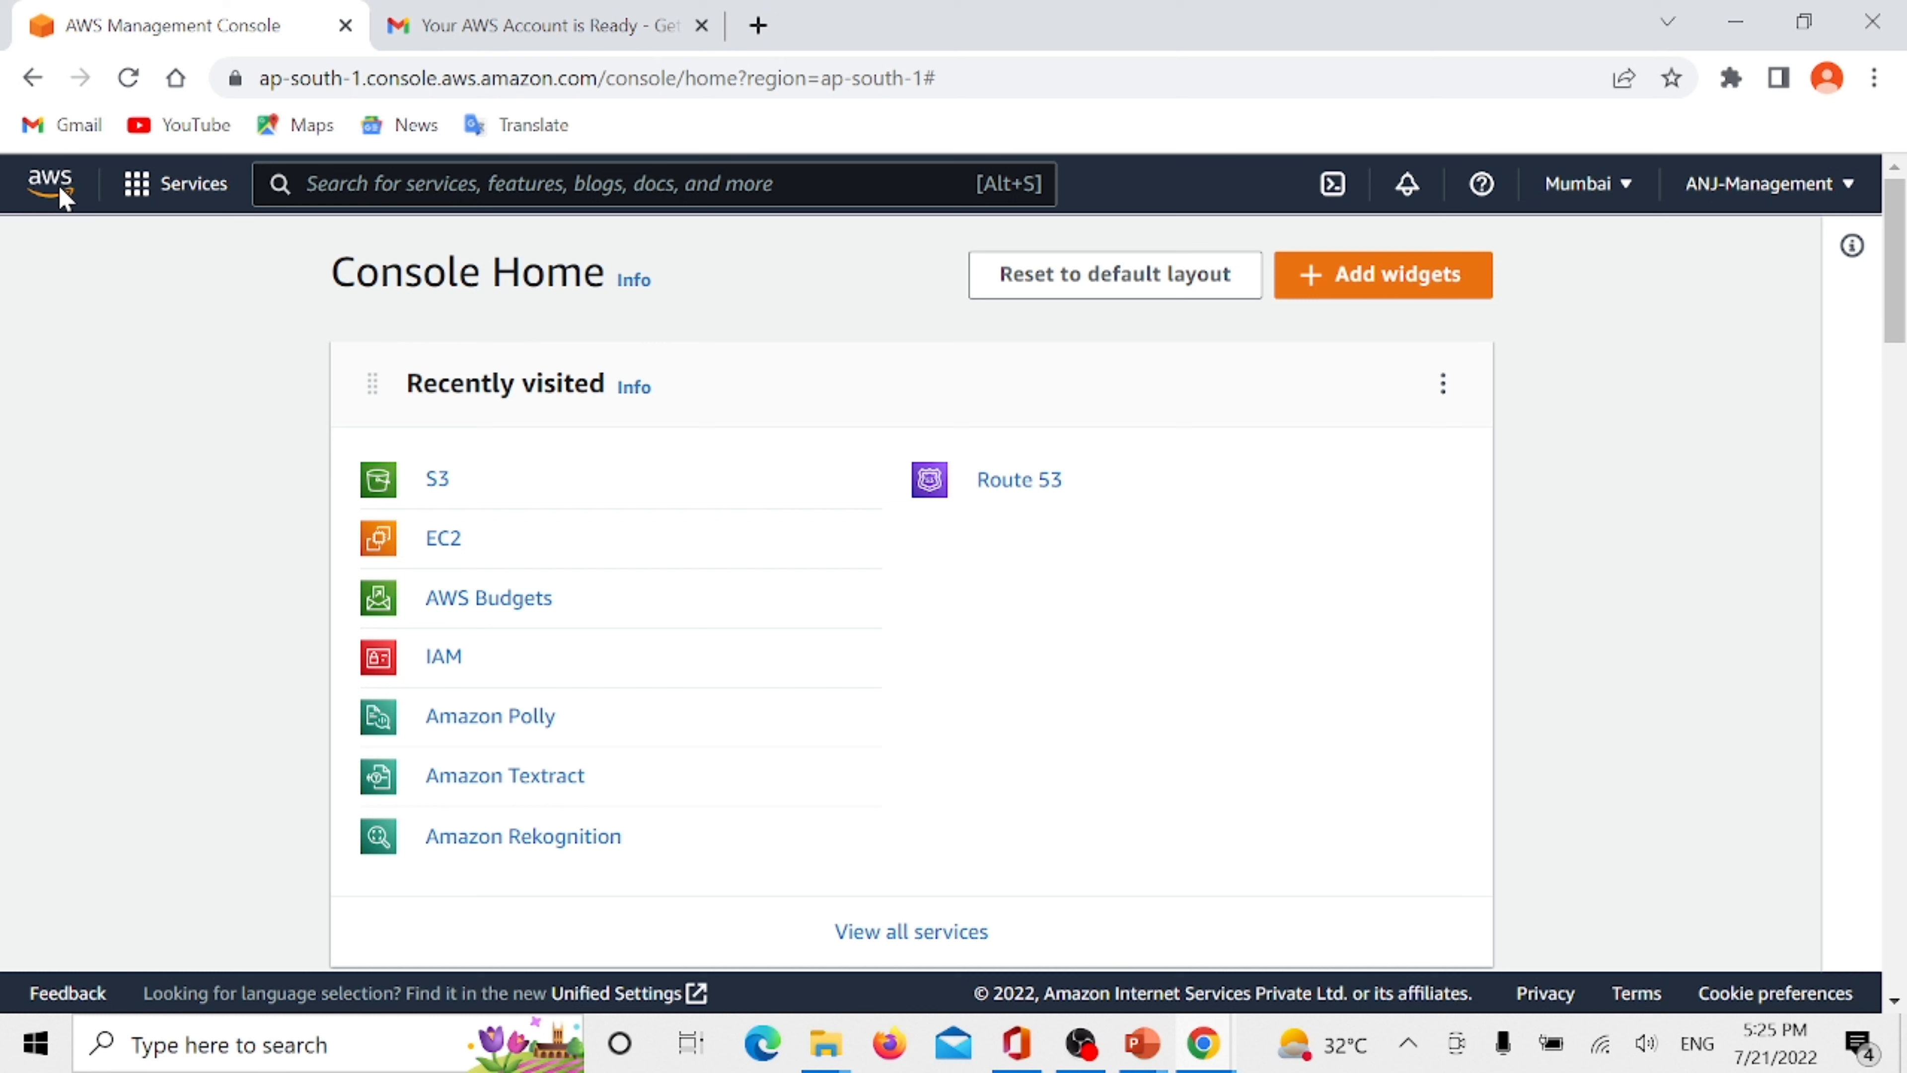
{"action": "left_click", "coordinate": [412, 183]}
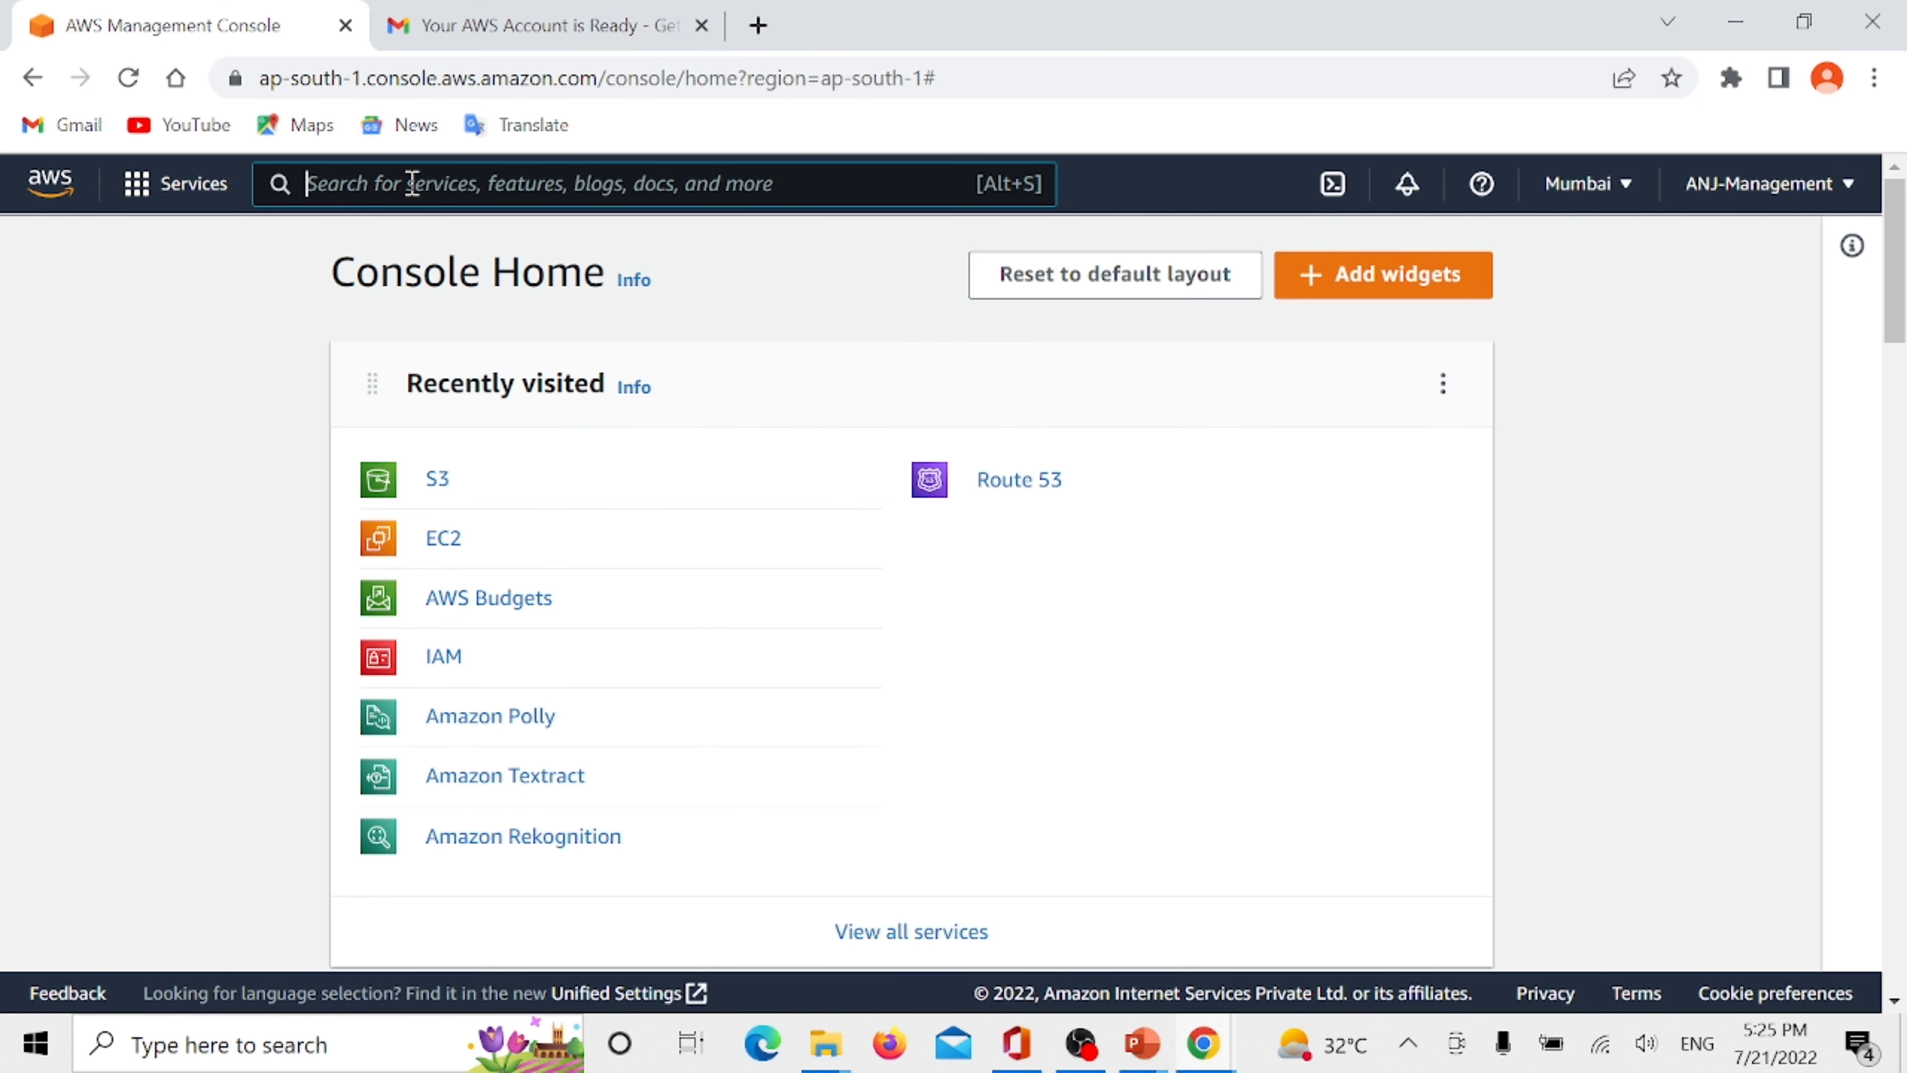
{"action": "type", "text": "bud"}
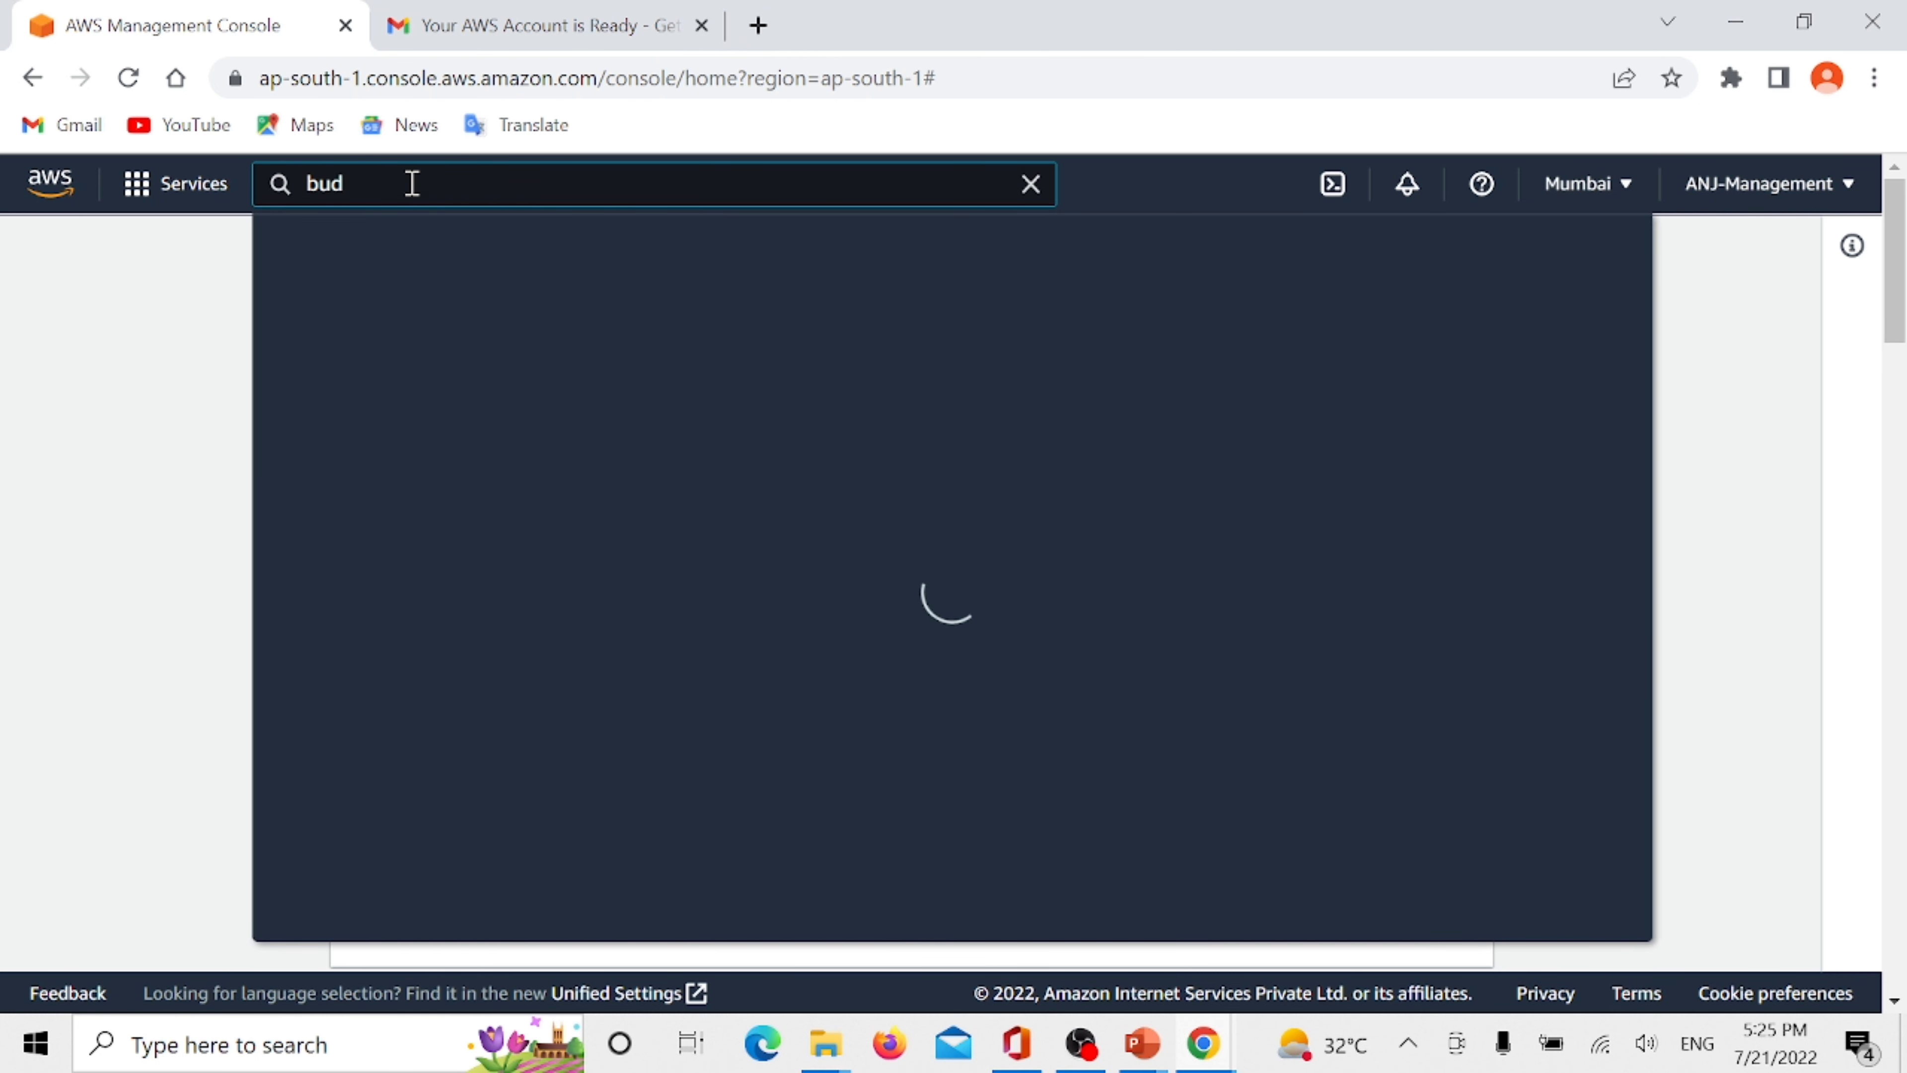
{"action": "type", "text": "get"}
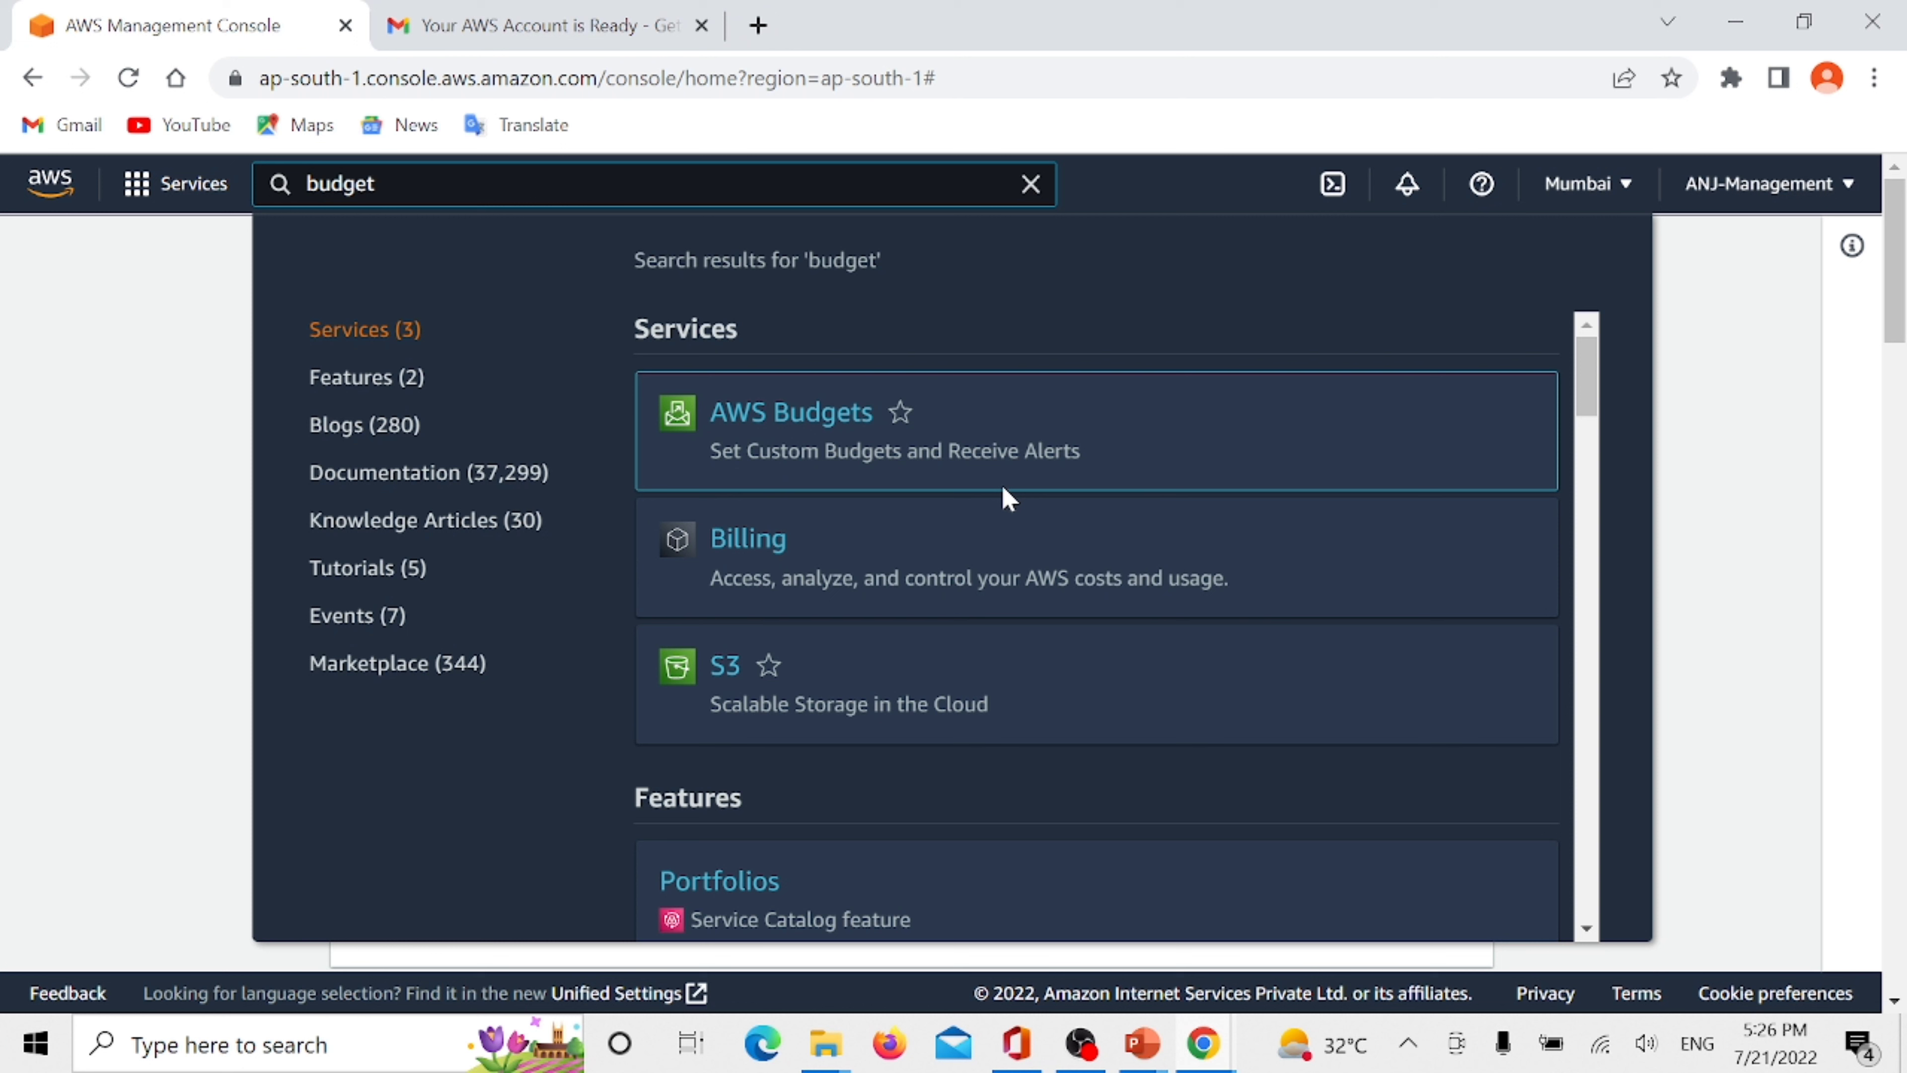
{"action": "left_click", "coordinate": [818, 437]}
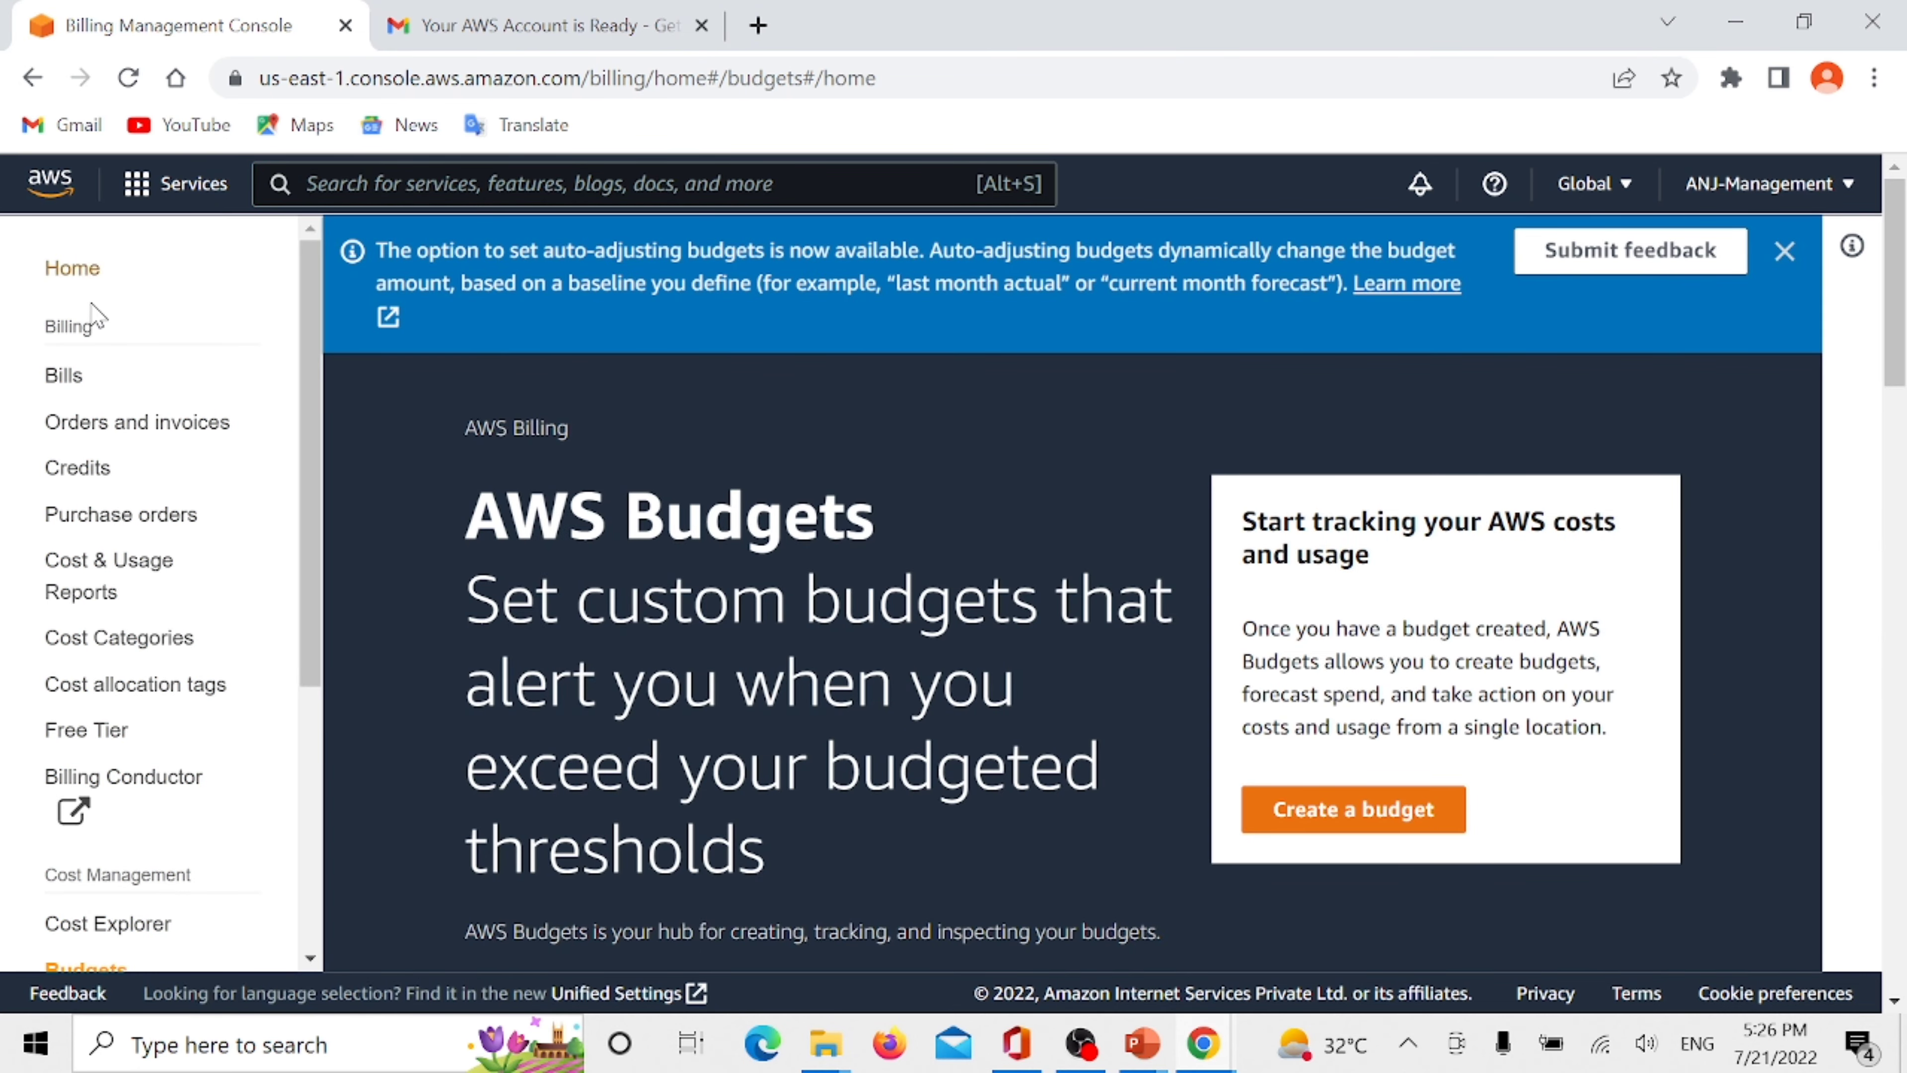
- Look through the billing and cost management sections, and dismiss the notice about auto-adjusting budgets
{"action": "scroll", "coordinate": [94, 316], "scroll_direction": "down", "scroll_amount": 5}
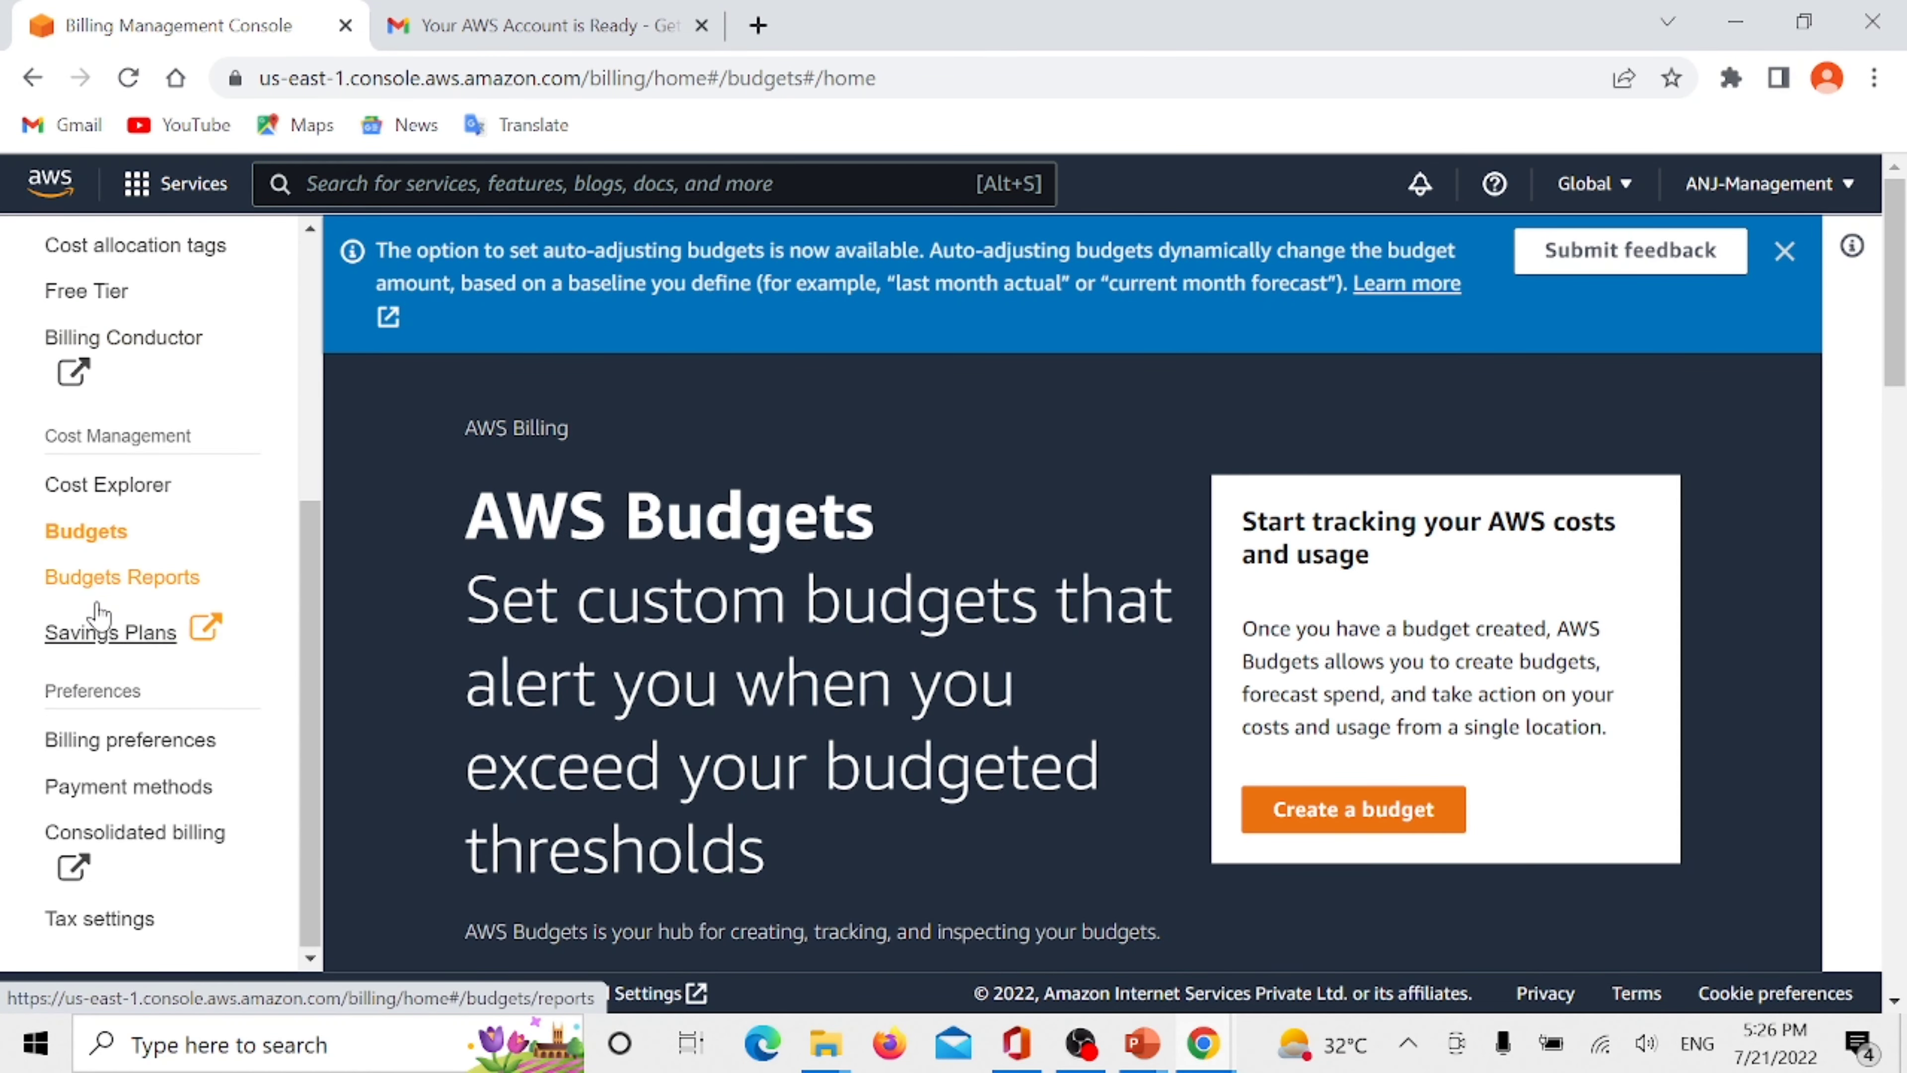
{"action": "scroll", "coordinate": [101, 676], "scroll_direction": "down", "scroll_amount": 3}
{"action": "scroll", "coordinate": [64, 630], "scroll_direction": "up", "scroll_amount": 10}
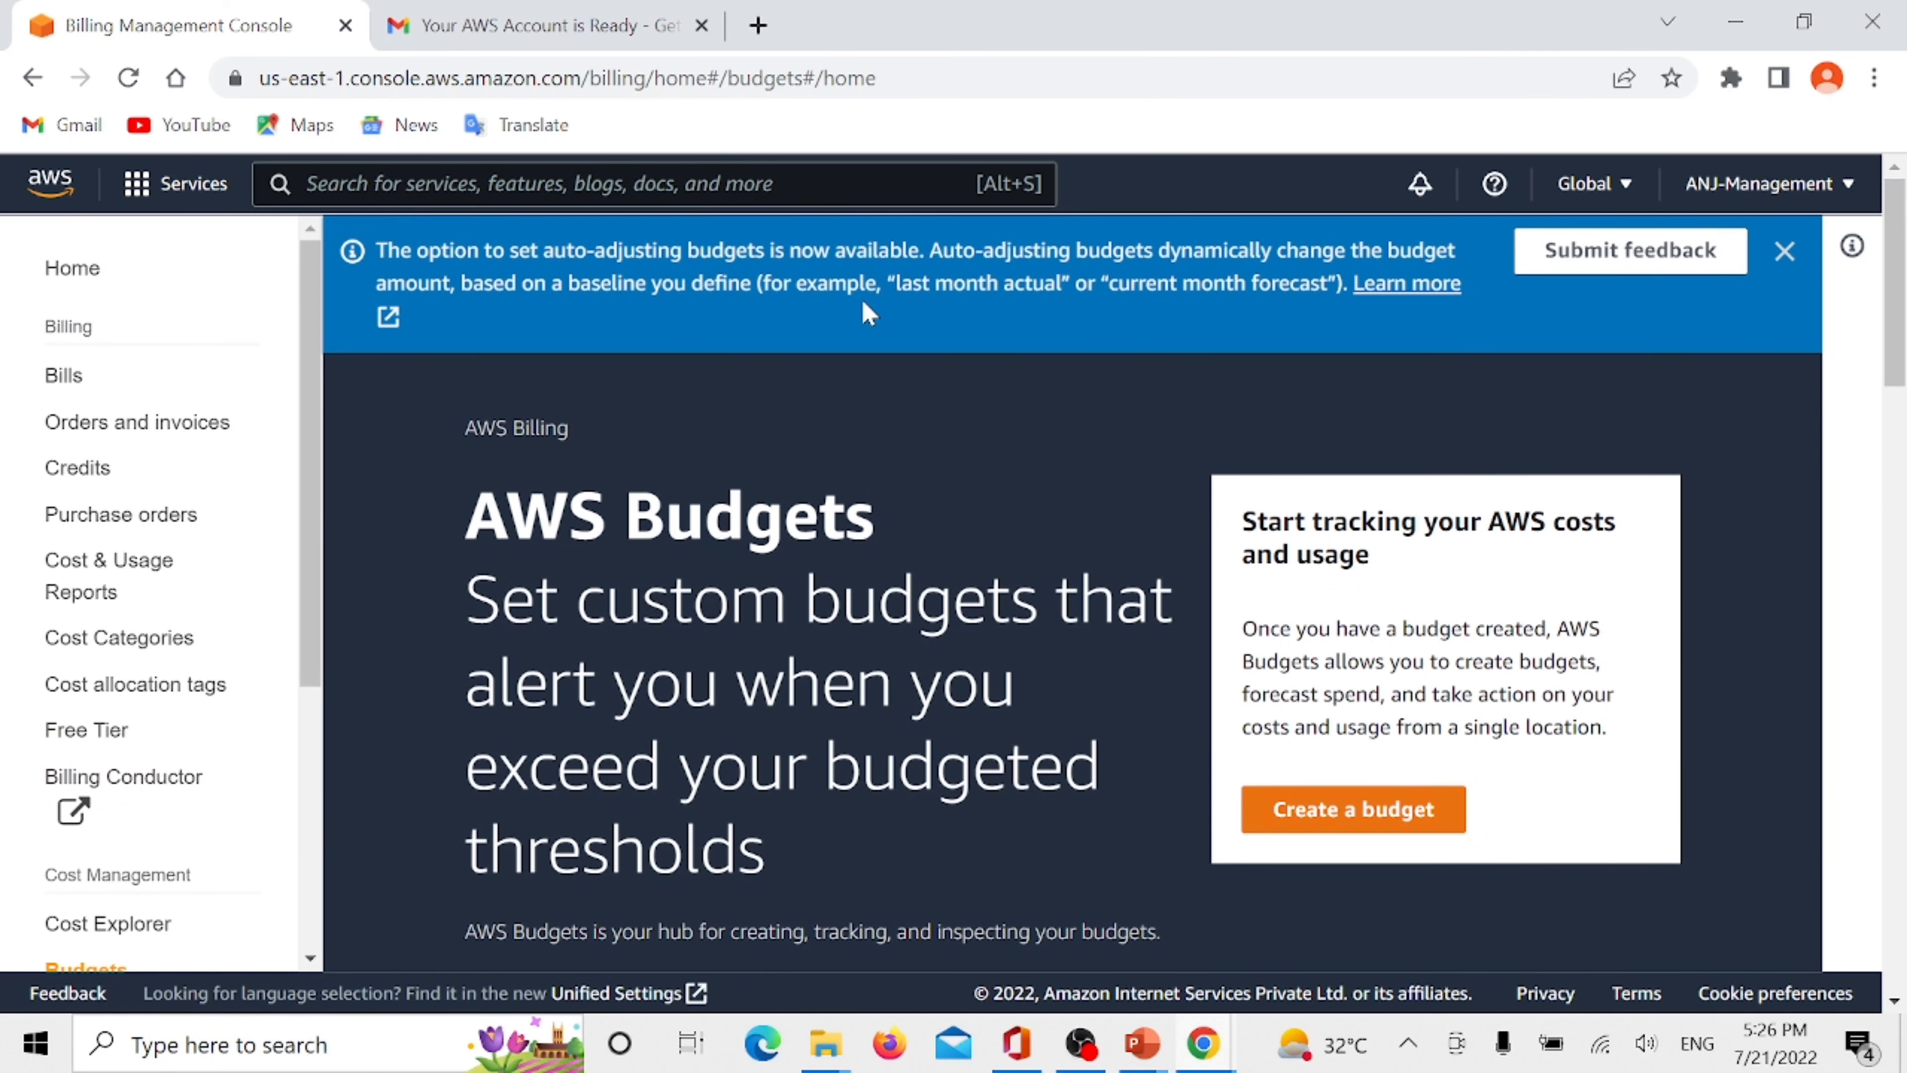
{"action": "left_click", "coordinate": [1786, 252]}
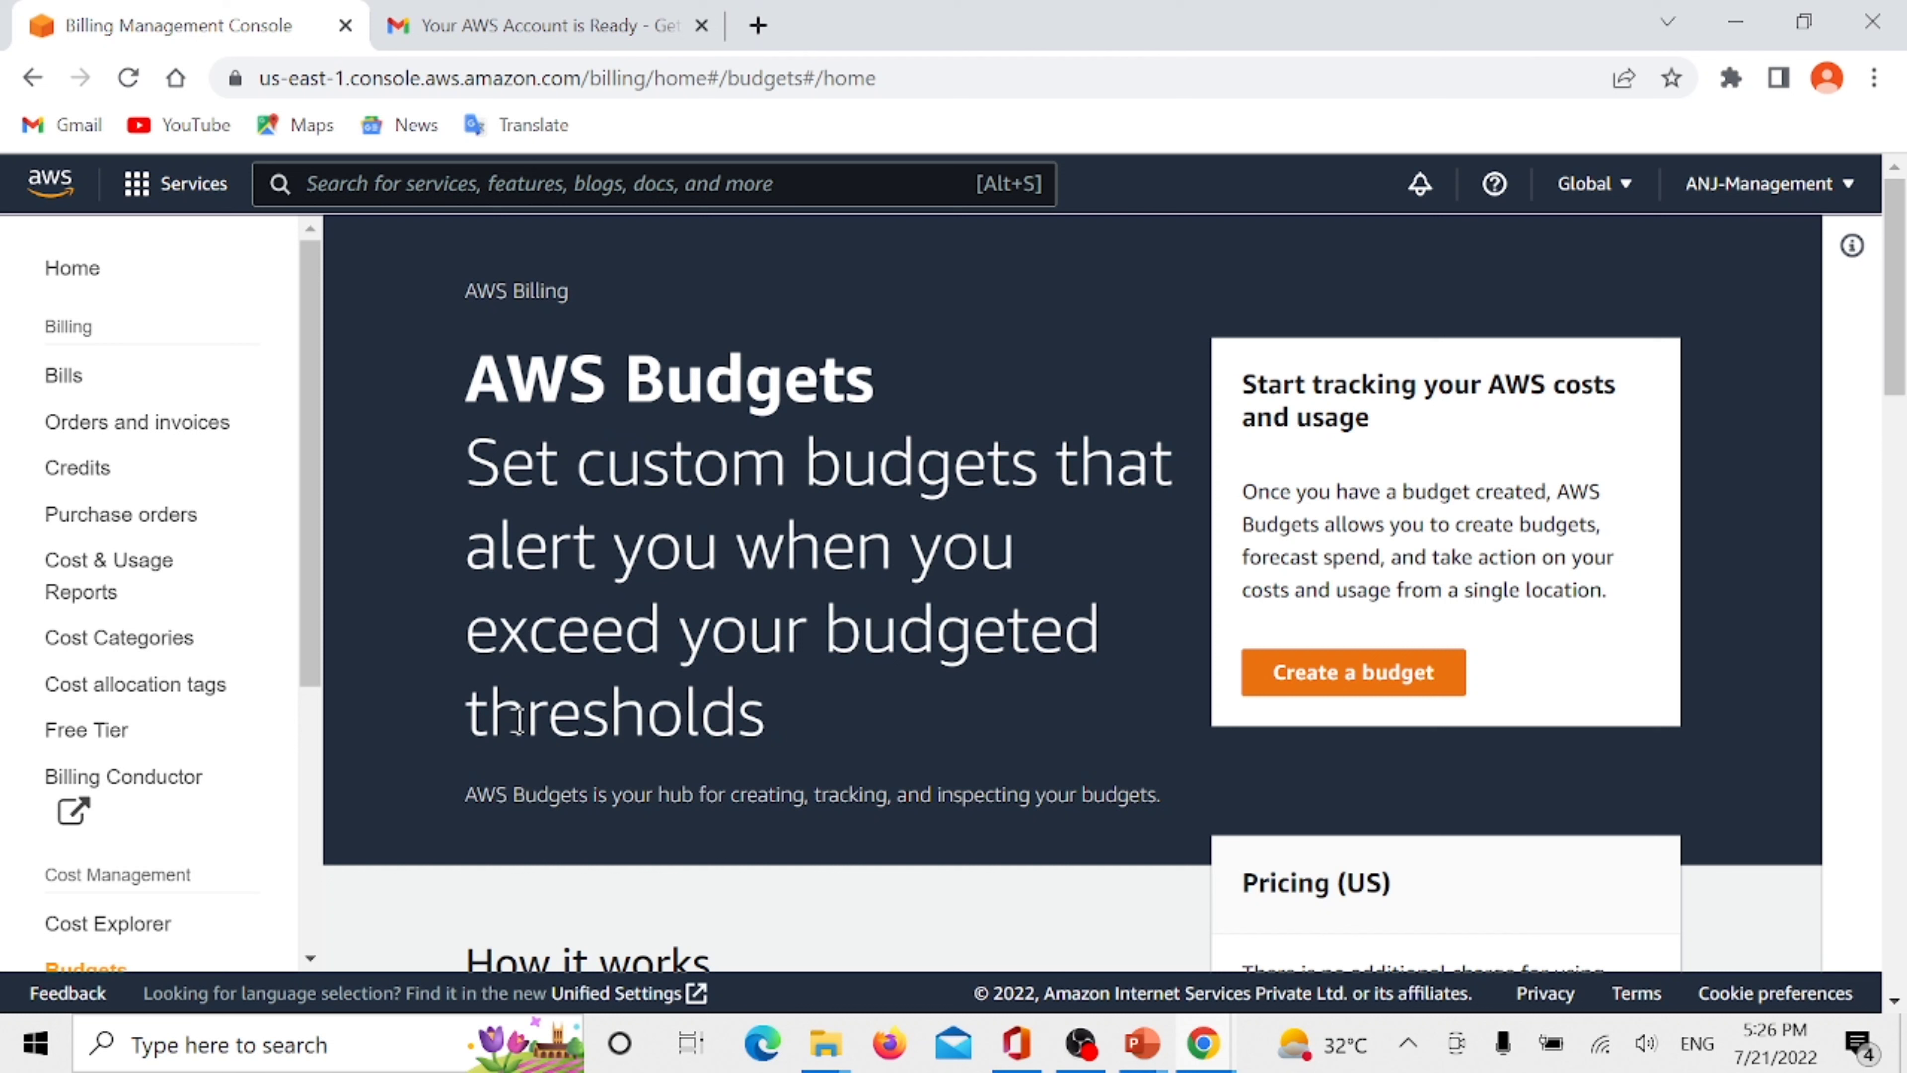
{"action": "left_click_drag", "start_coordinate": [518, 720], "coordinate": [687, 721]}
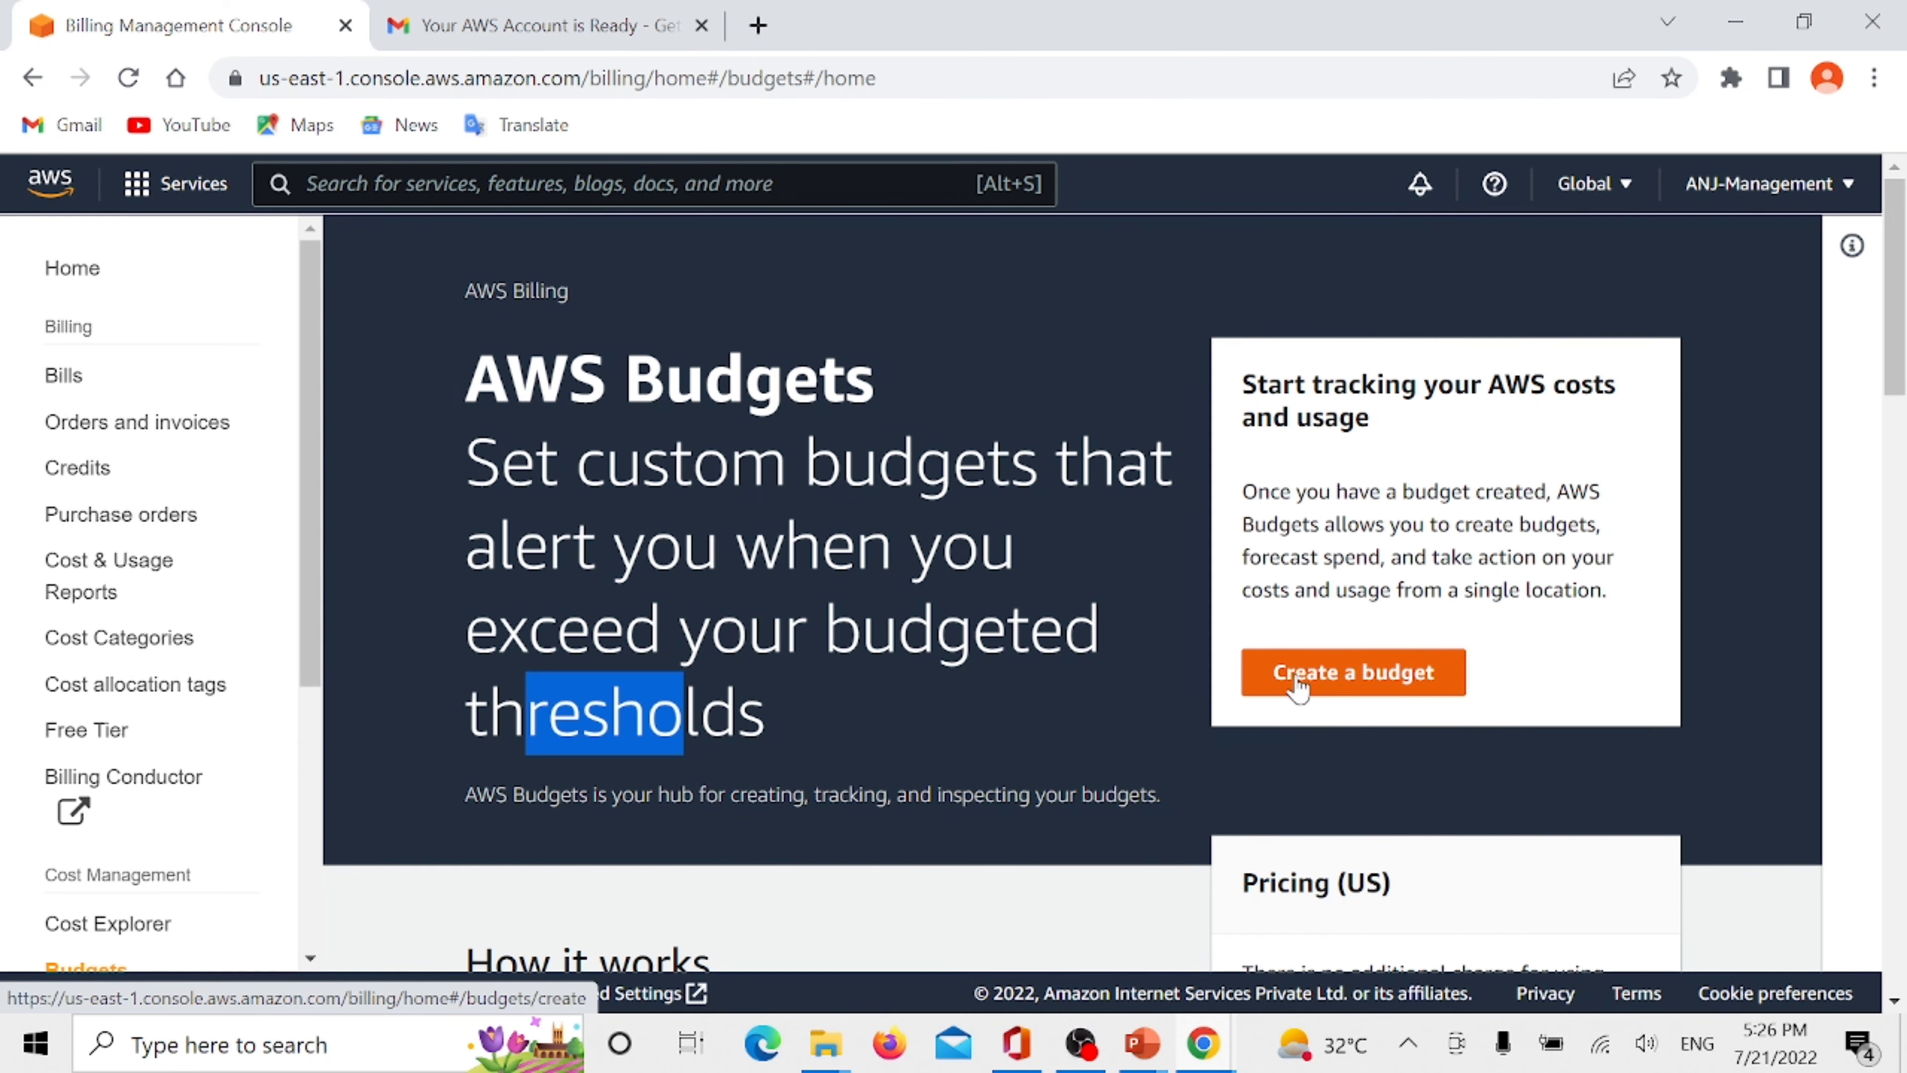
- Read the Pricing (US) note on the AWS Budgets page and open its pricing details
{"action": "scroll", "coordinate": [1235, 637], "scroll_direction": "down", "scroll_amount": 2}
{"action": "scroll", "coordinate": [1236, 638], "scroll_direction": "down", "scroll_amount": 2}
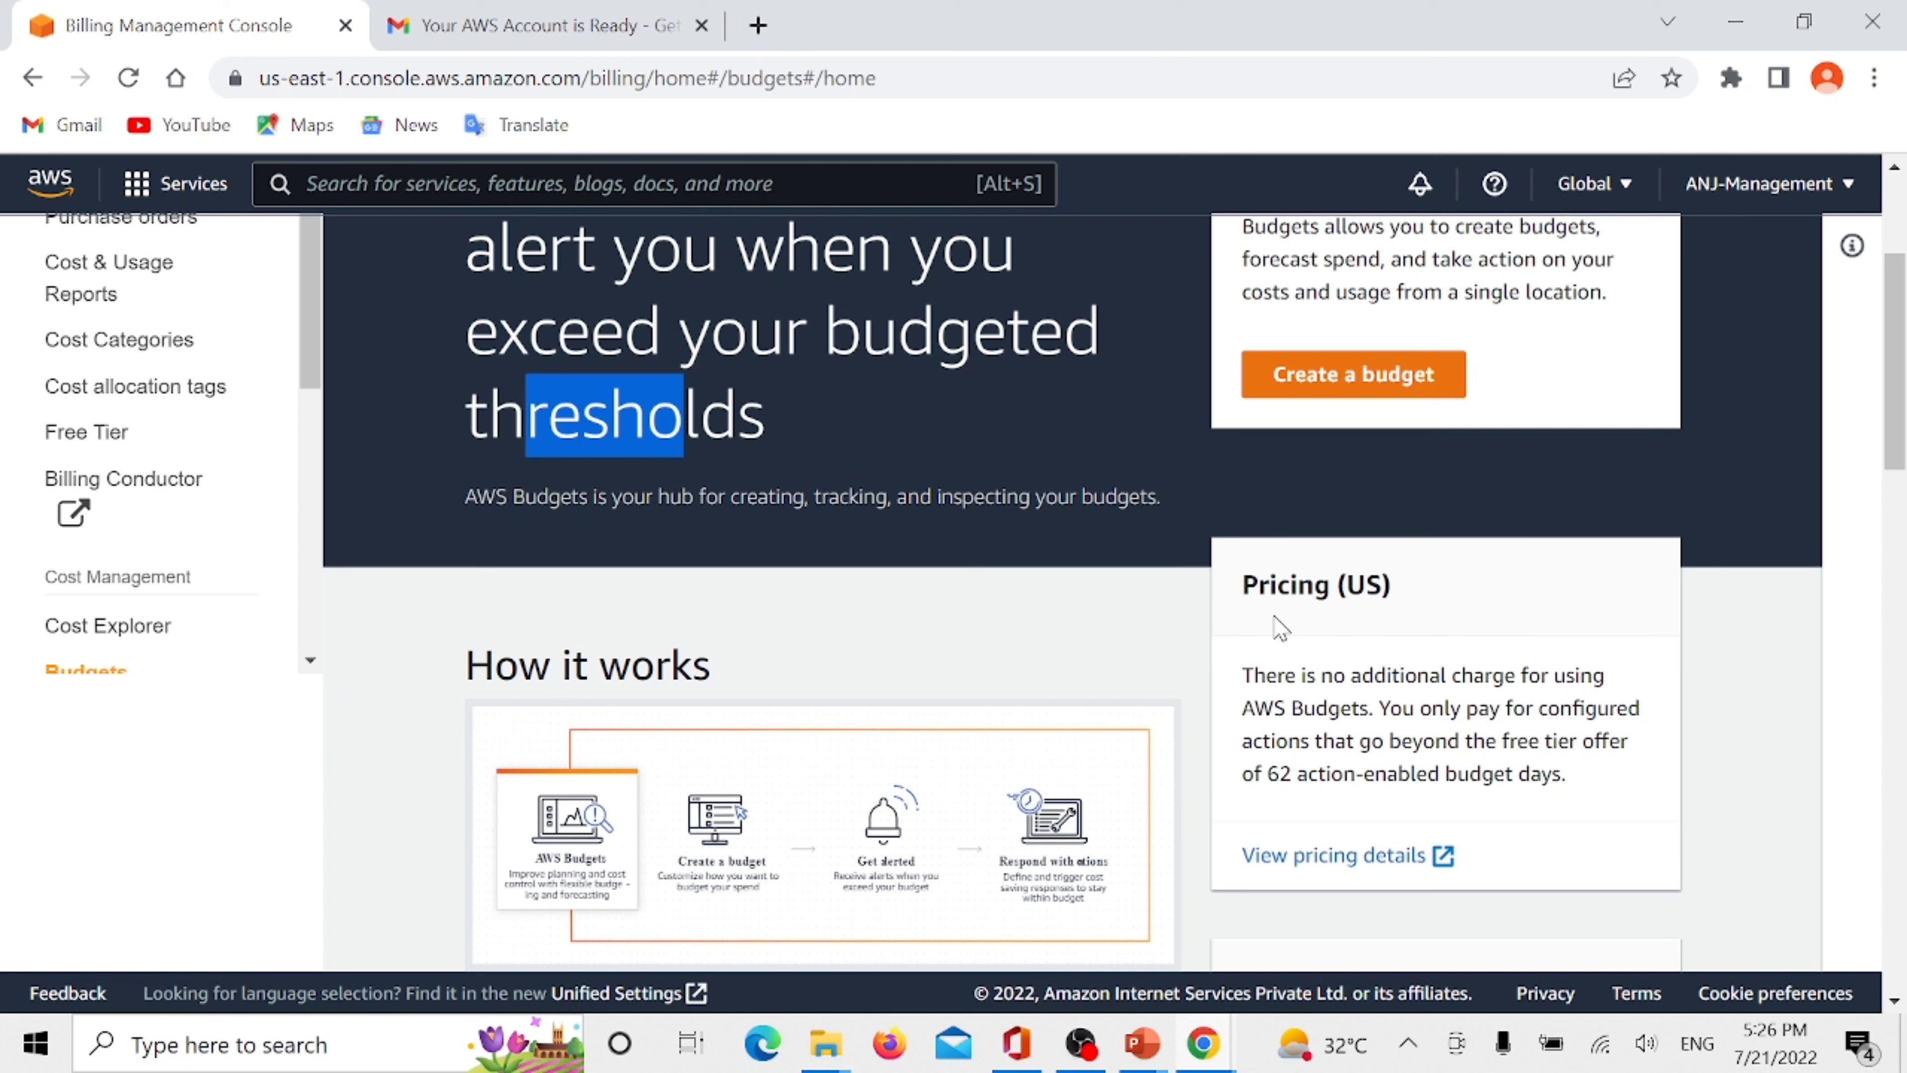
{"action": "left_click", "coordinate": [1259, 679]}
{"action": "left_click_drag", "start_coordinate": [1259, 678], "coordinate": [1592, 676]}
{"action": "left_click_drag", "start_coordinate": [1261, 706], "coordinate": [1356, 703]}
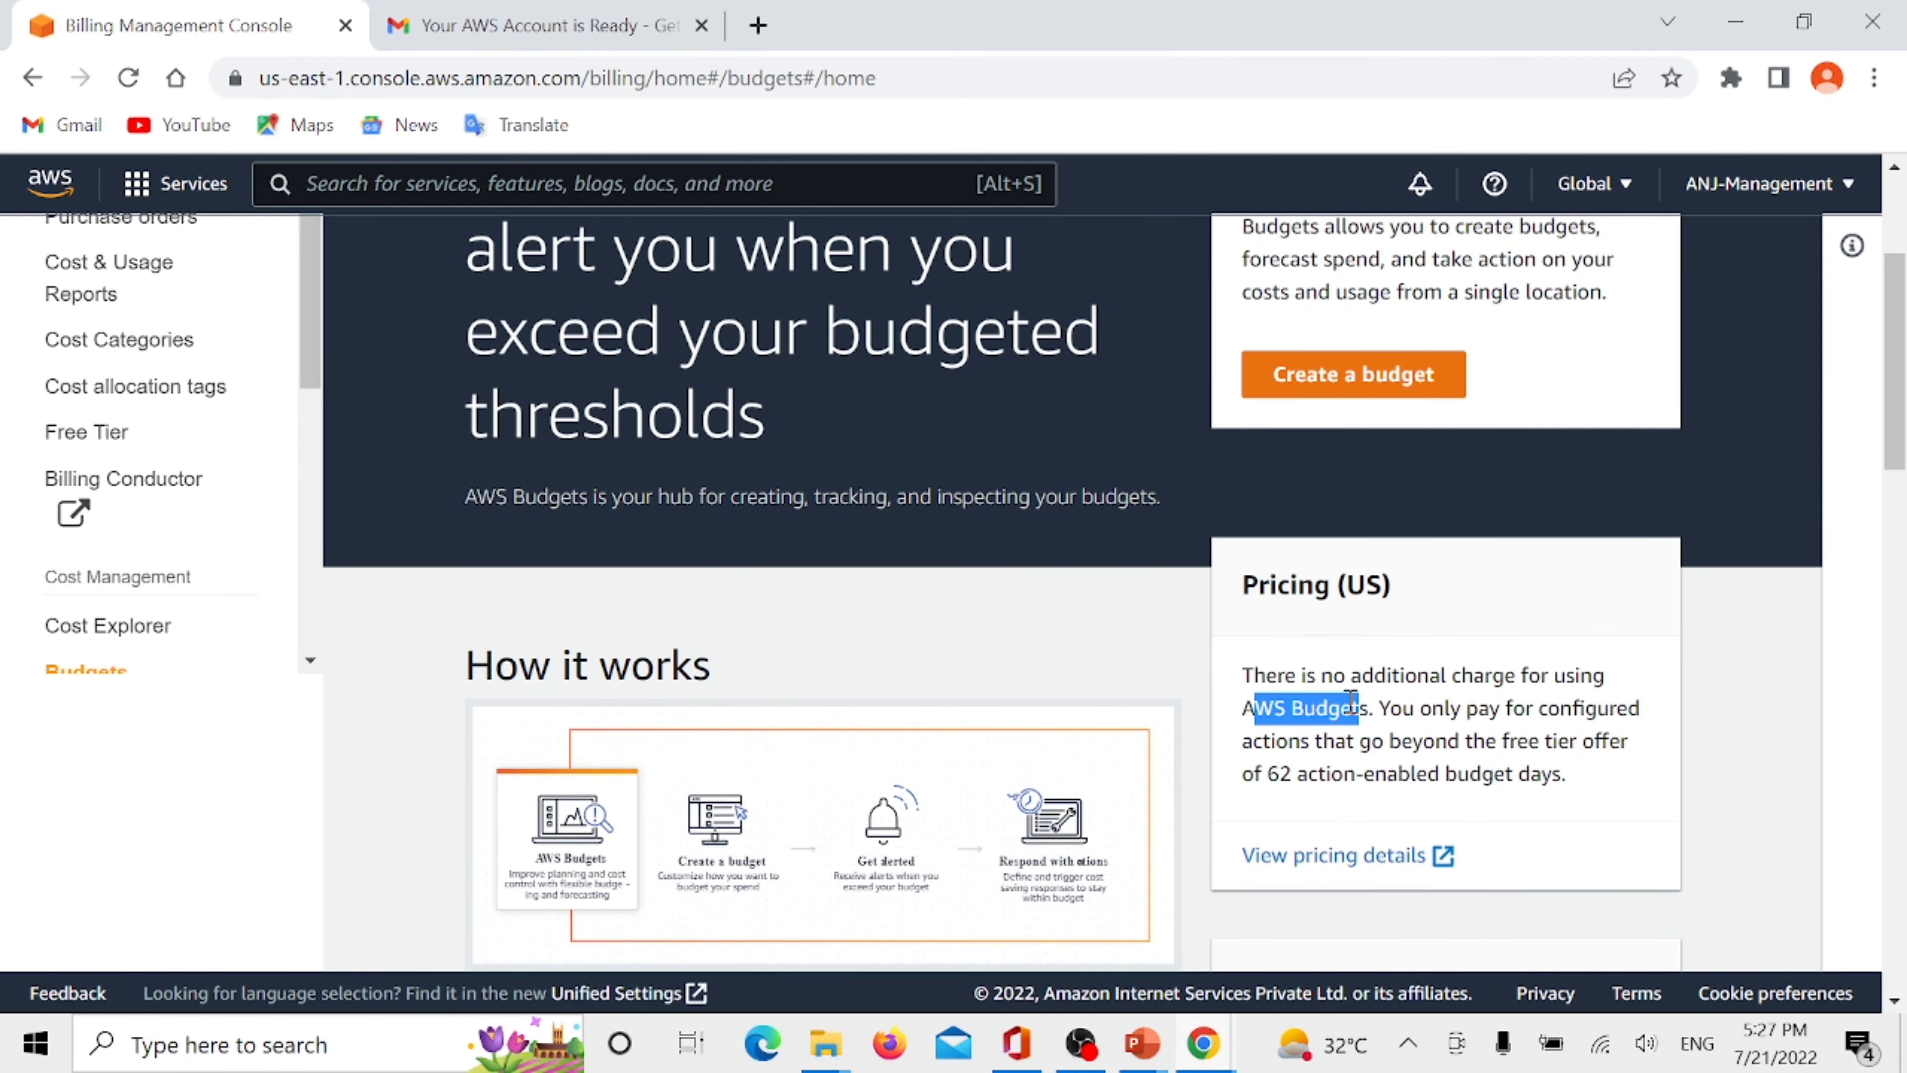
{"action": "left_click", "coordinate": [1326, 858]}
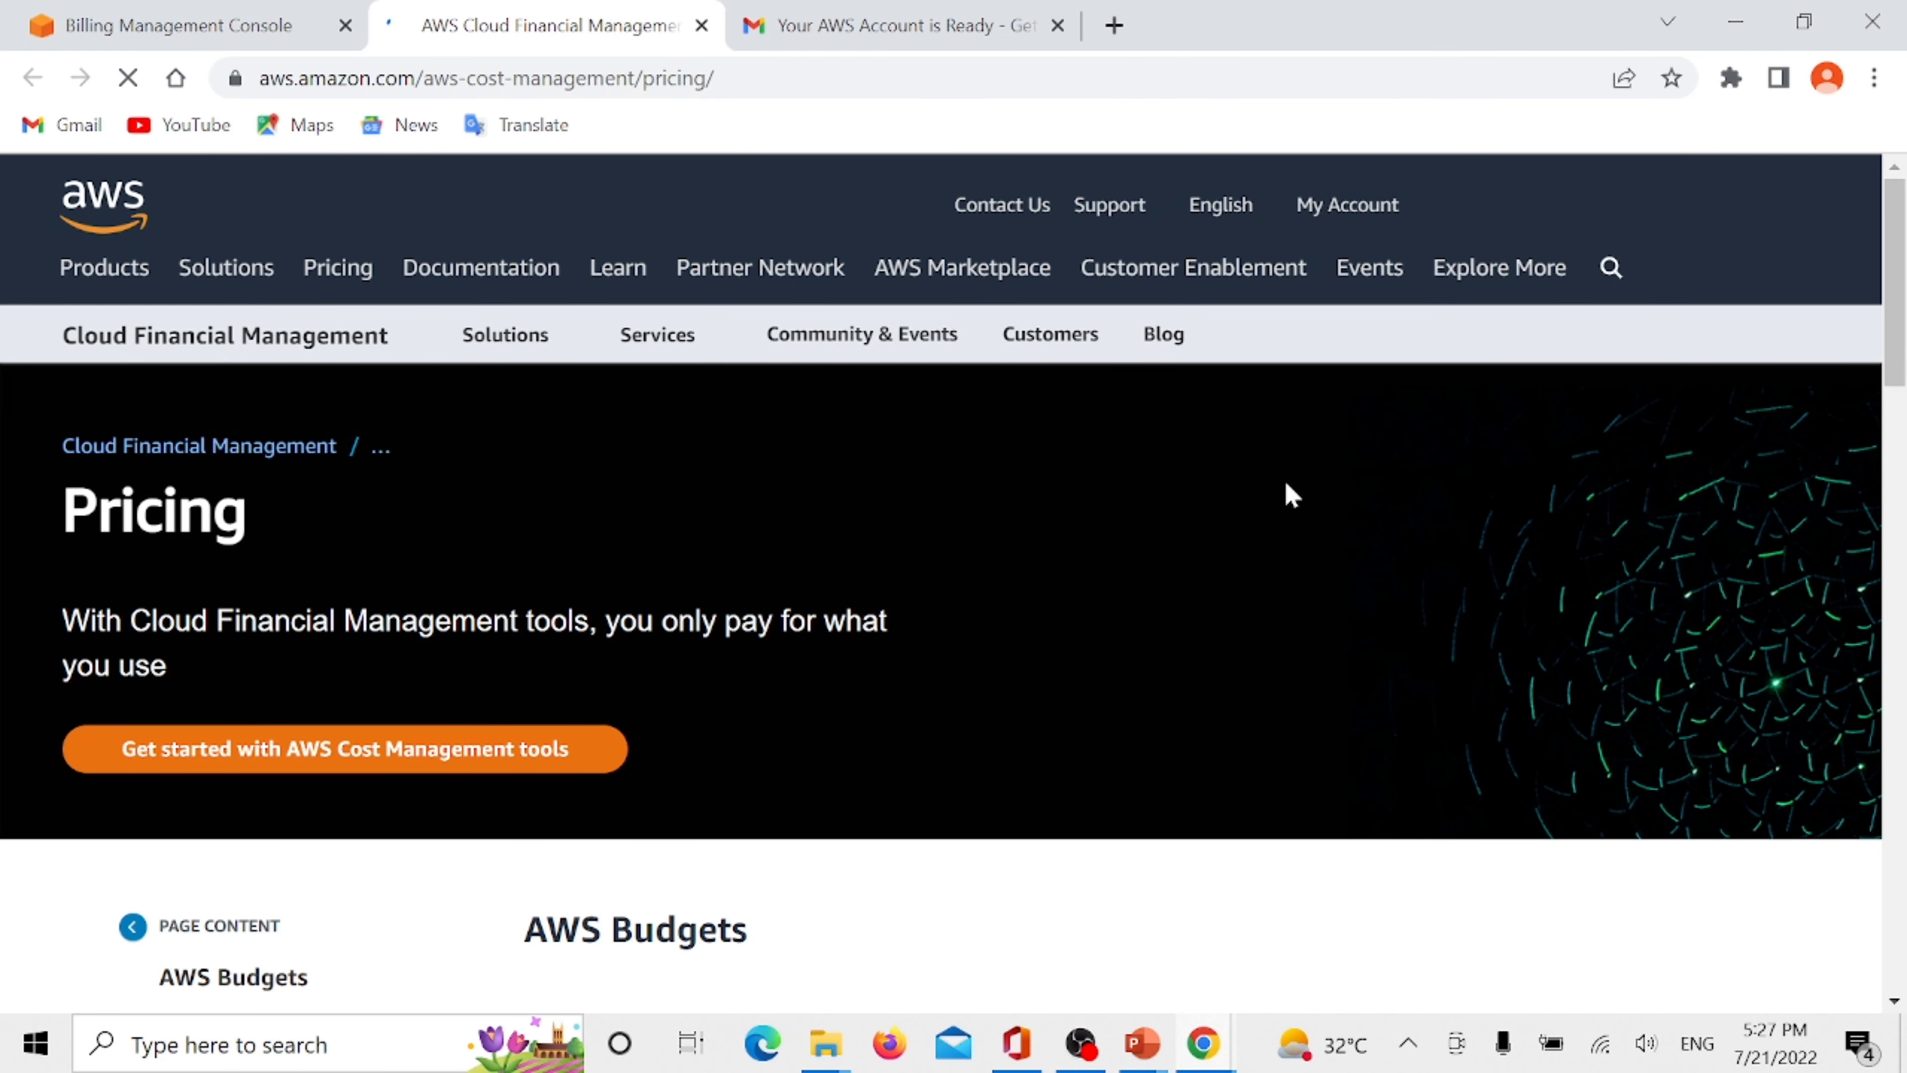
- Review the charges for action-enabled budgets and for AWS Budgets Reports on the pricing page
{"action": "scroll", "coordinate": [953, 528], "scroll_direction": "down", "scroll_amount": 5}
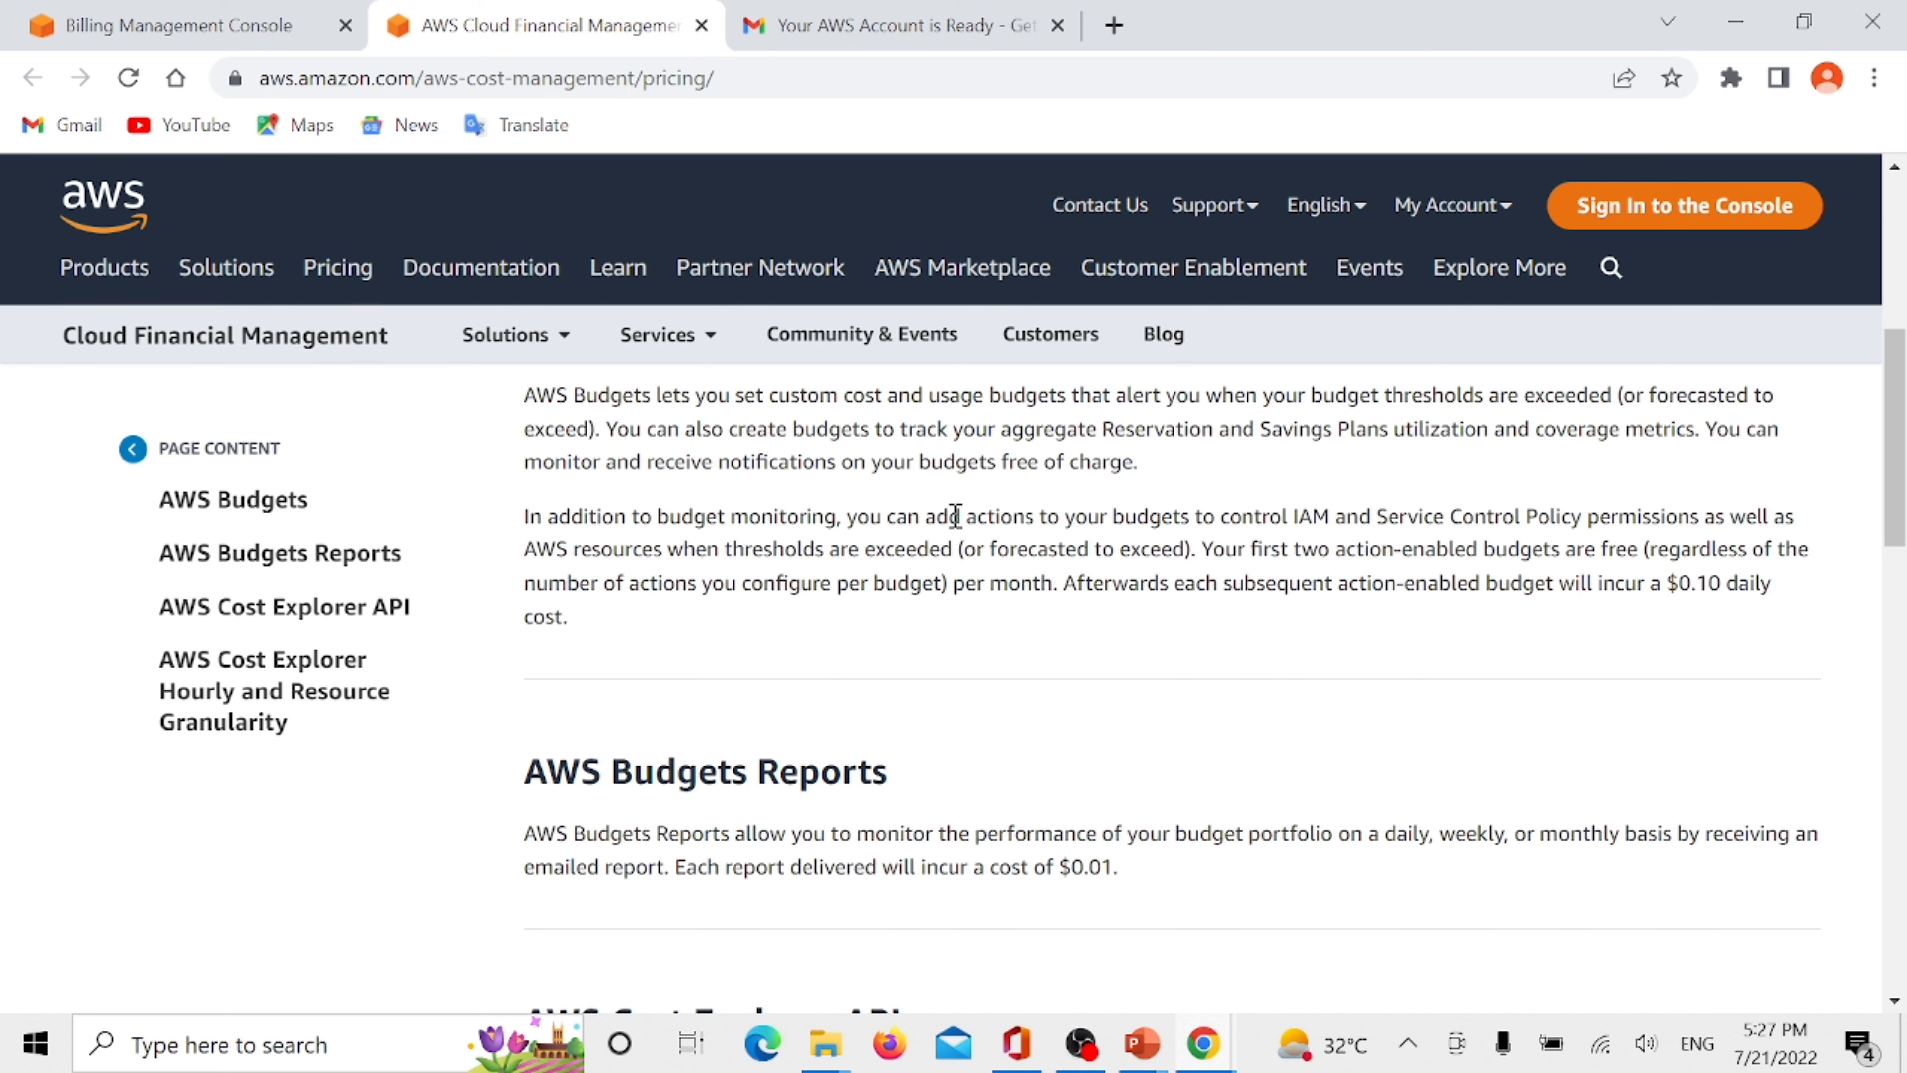
{"action": "scroll", "coordinate": [1081, 583], "scroll_direction": "up", "scroll_amount": 2}
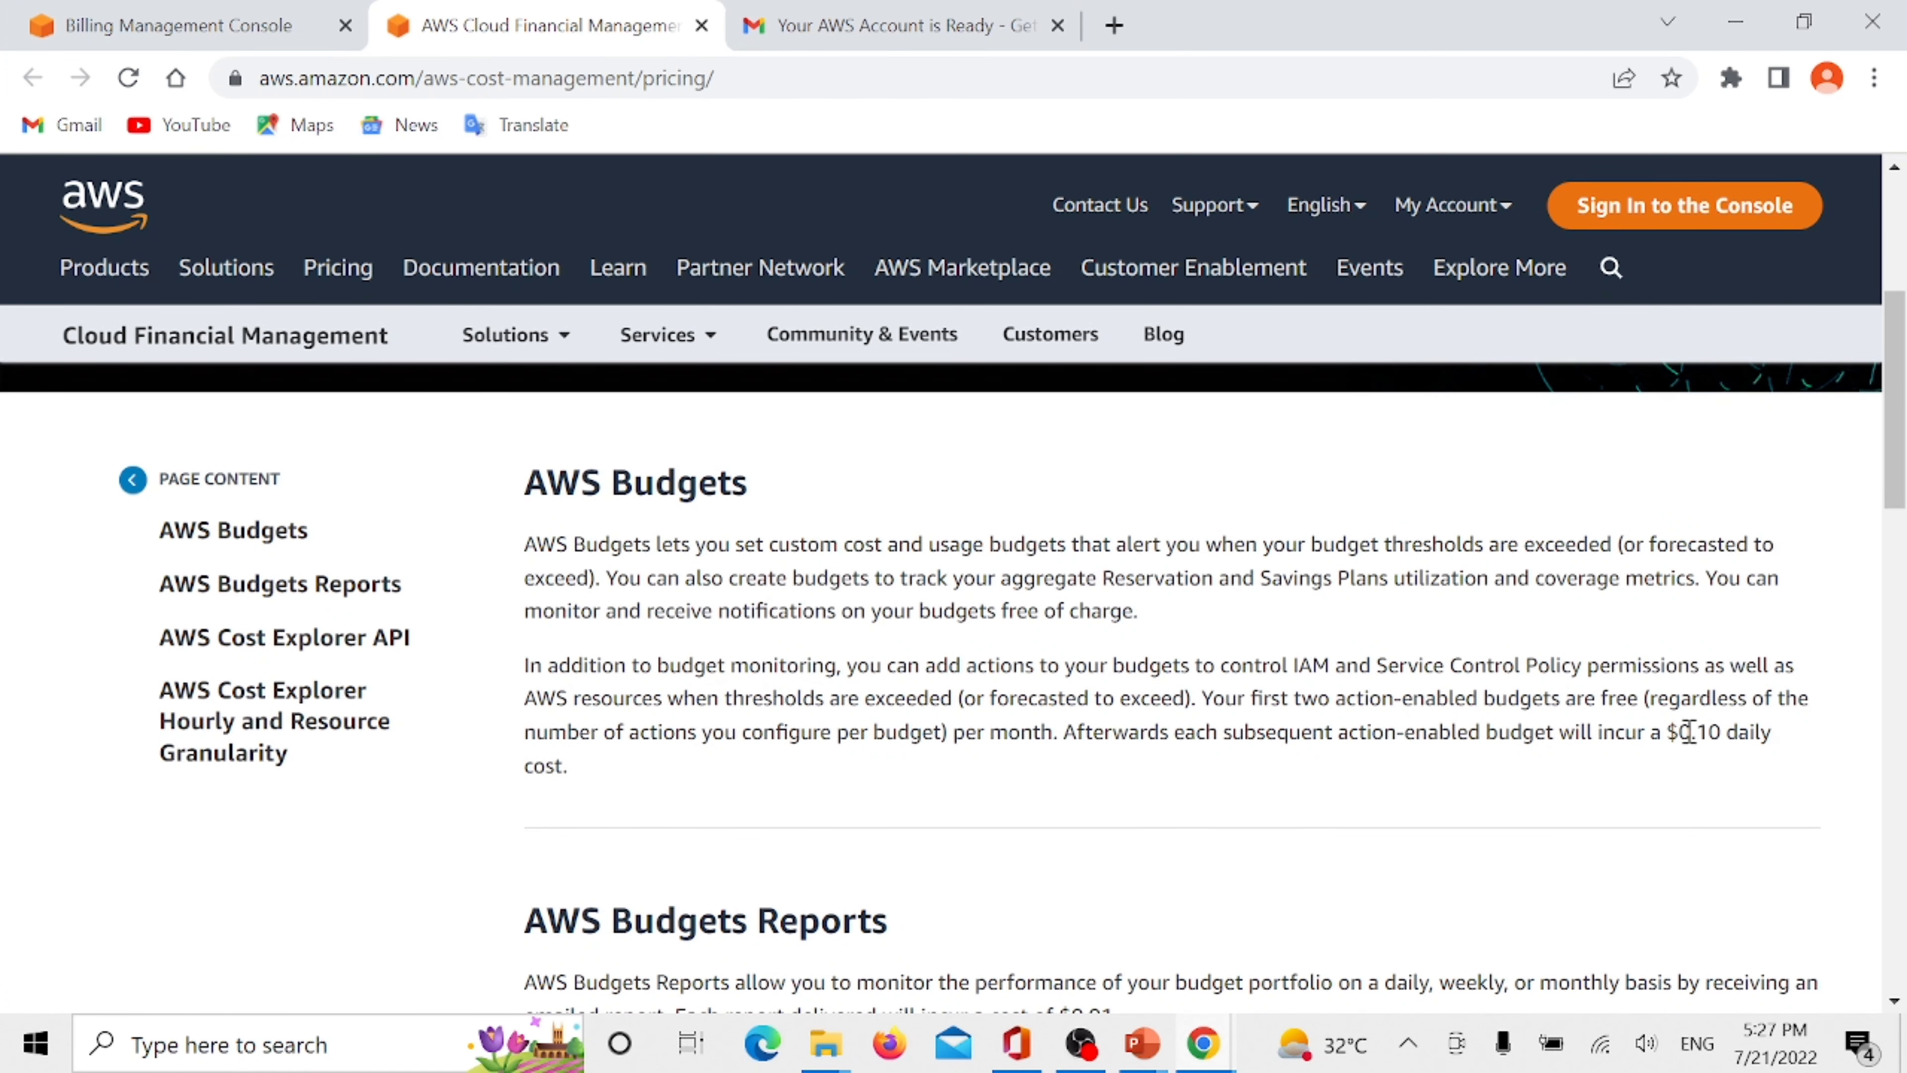
{"action": "left_click_drag", "start_coordinate": [1676, 734], "coordinate": [1774, 737]}
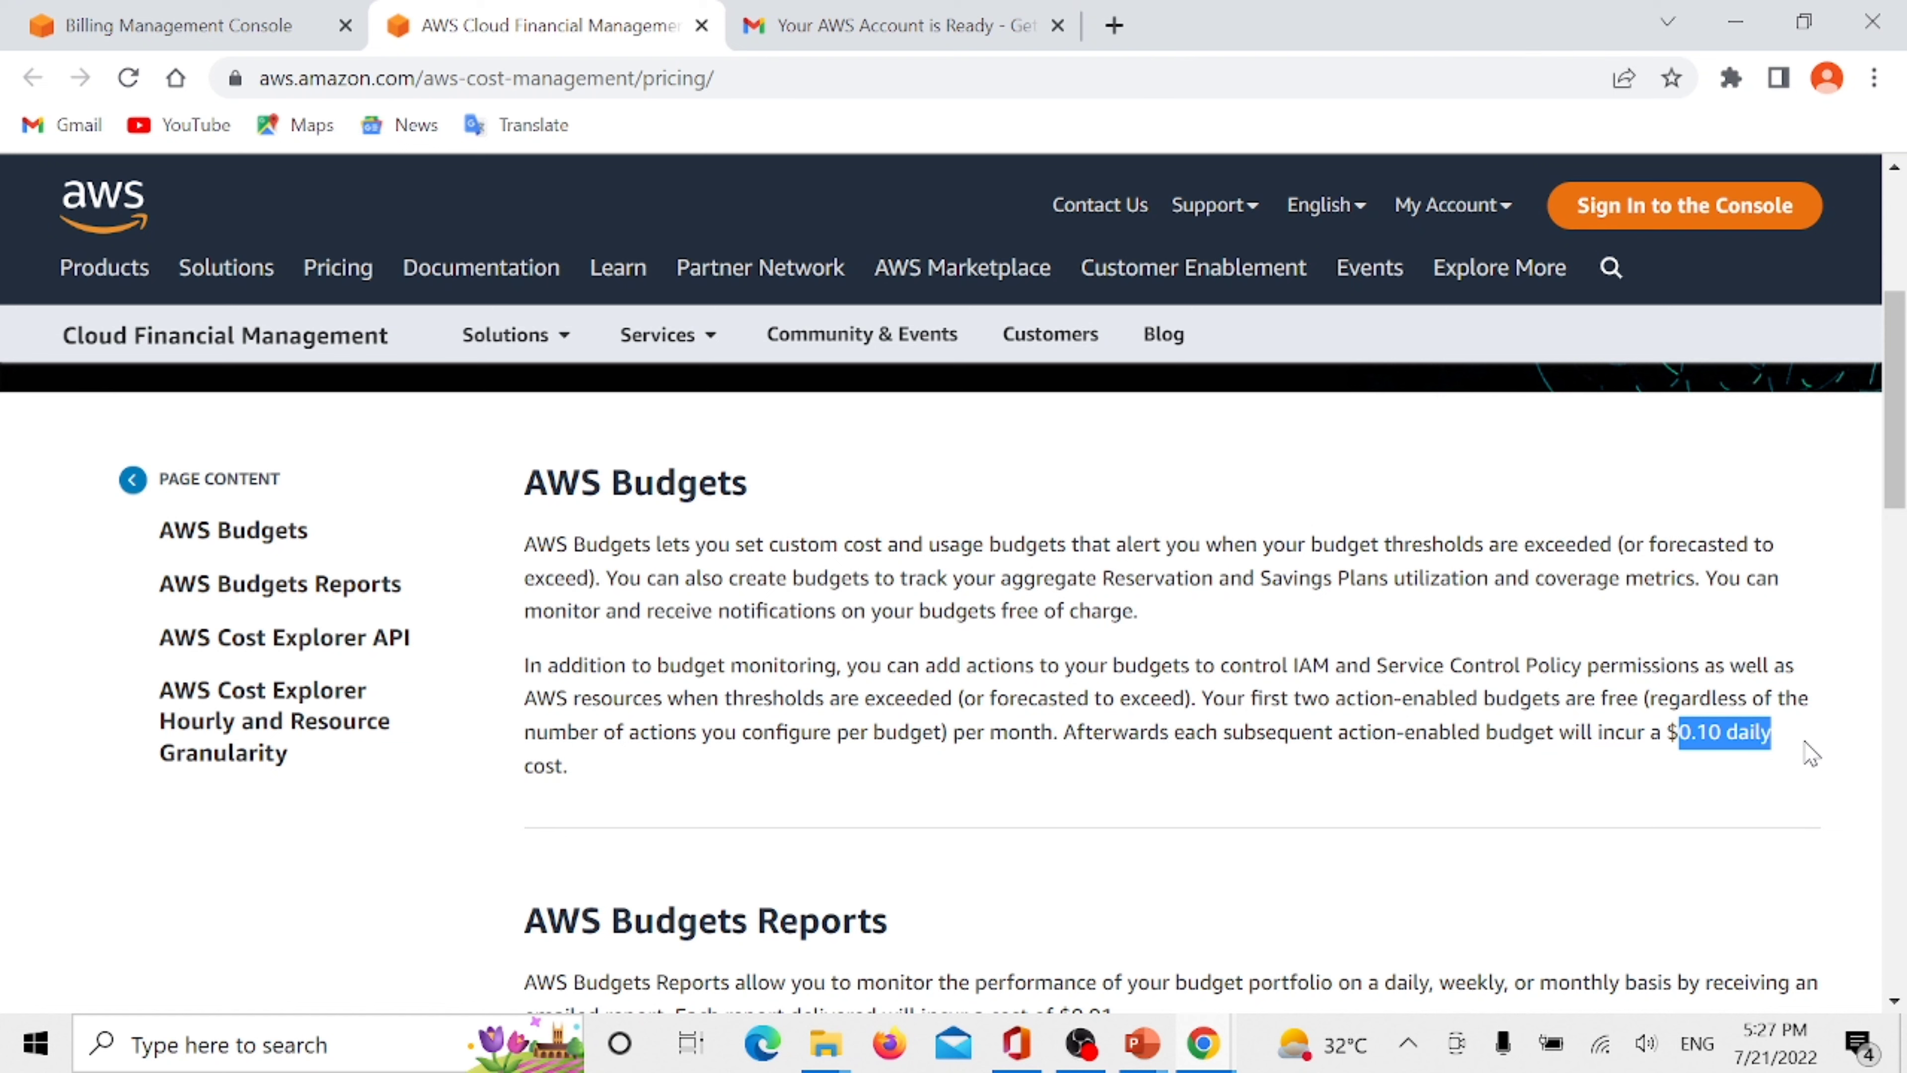
{"action": "scroll", "coordinate": [1040, 734], "scroll_direction": "down", "scroll_amount": 4}
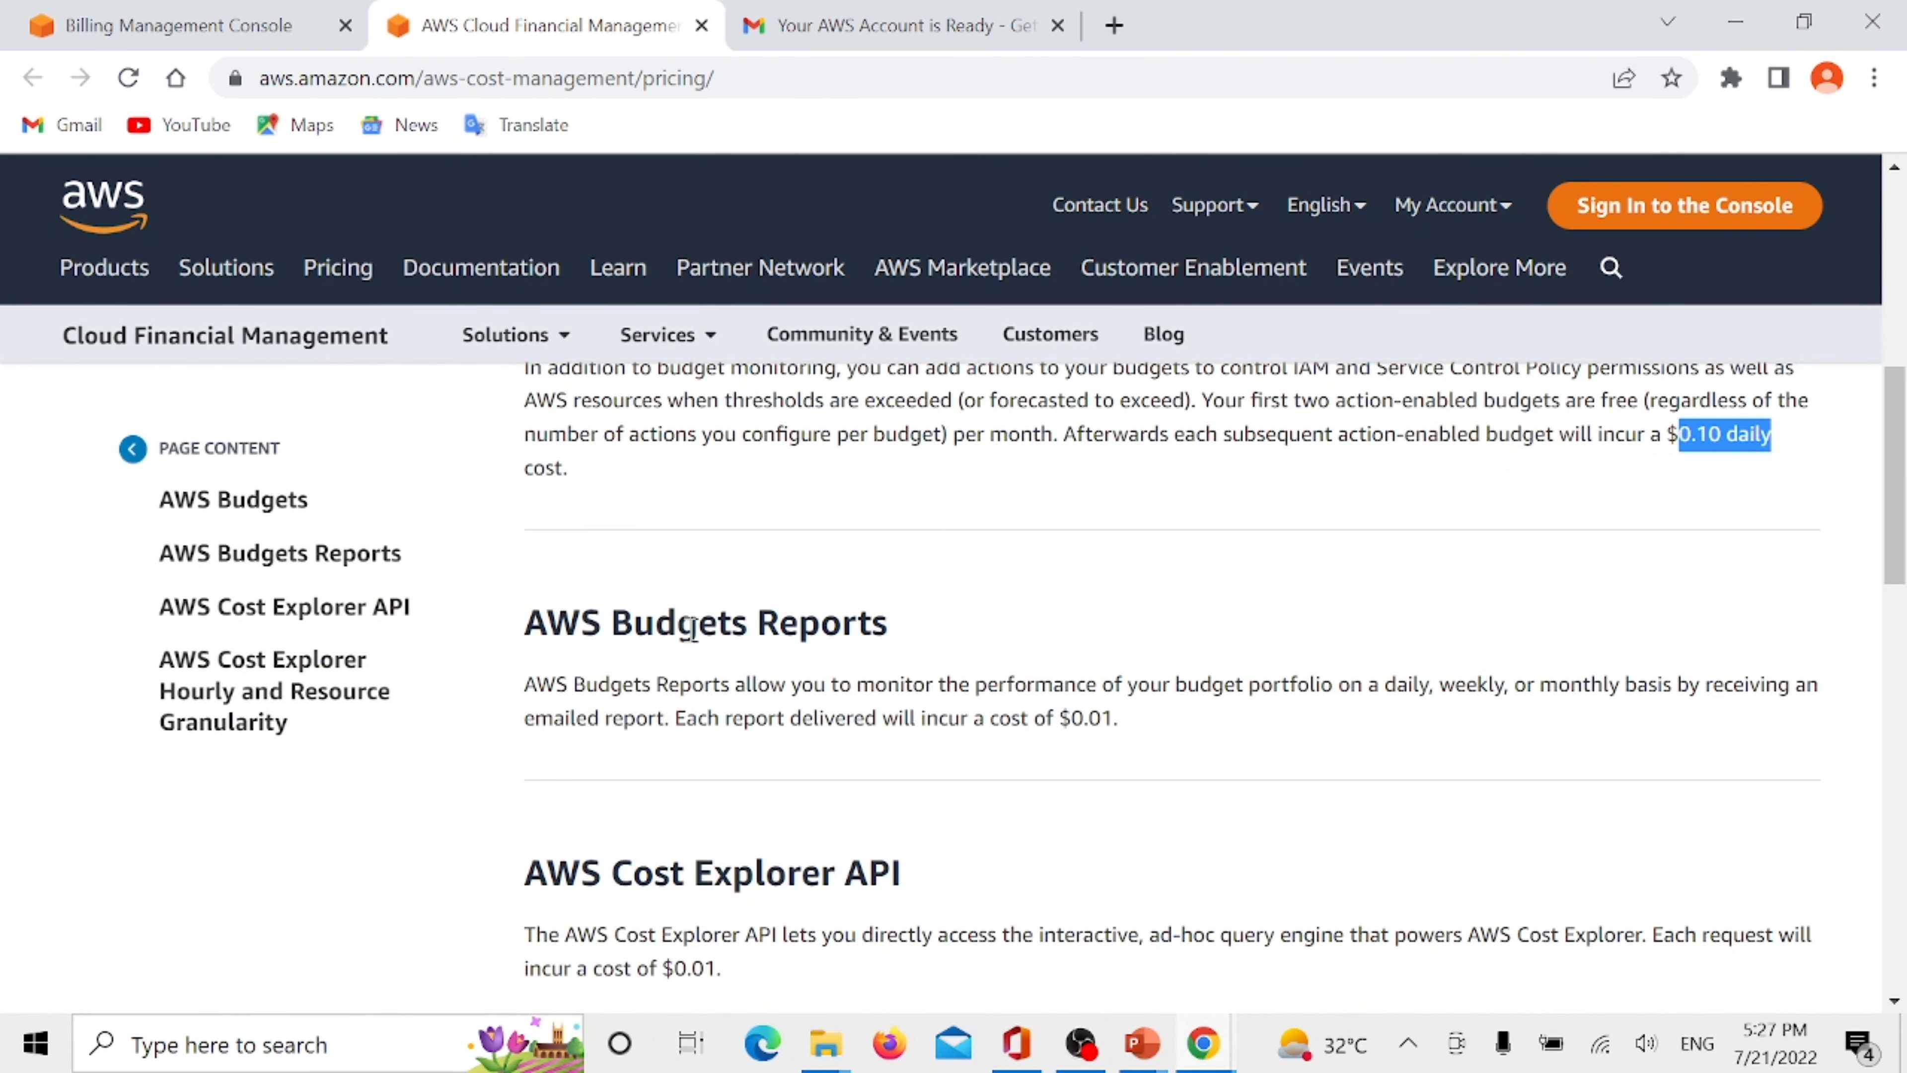
{"action": "left_click_drag", "start_coordinate": [517, 617], "coordinate": [992, 651]}
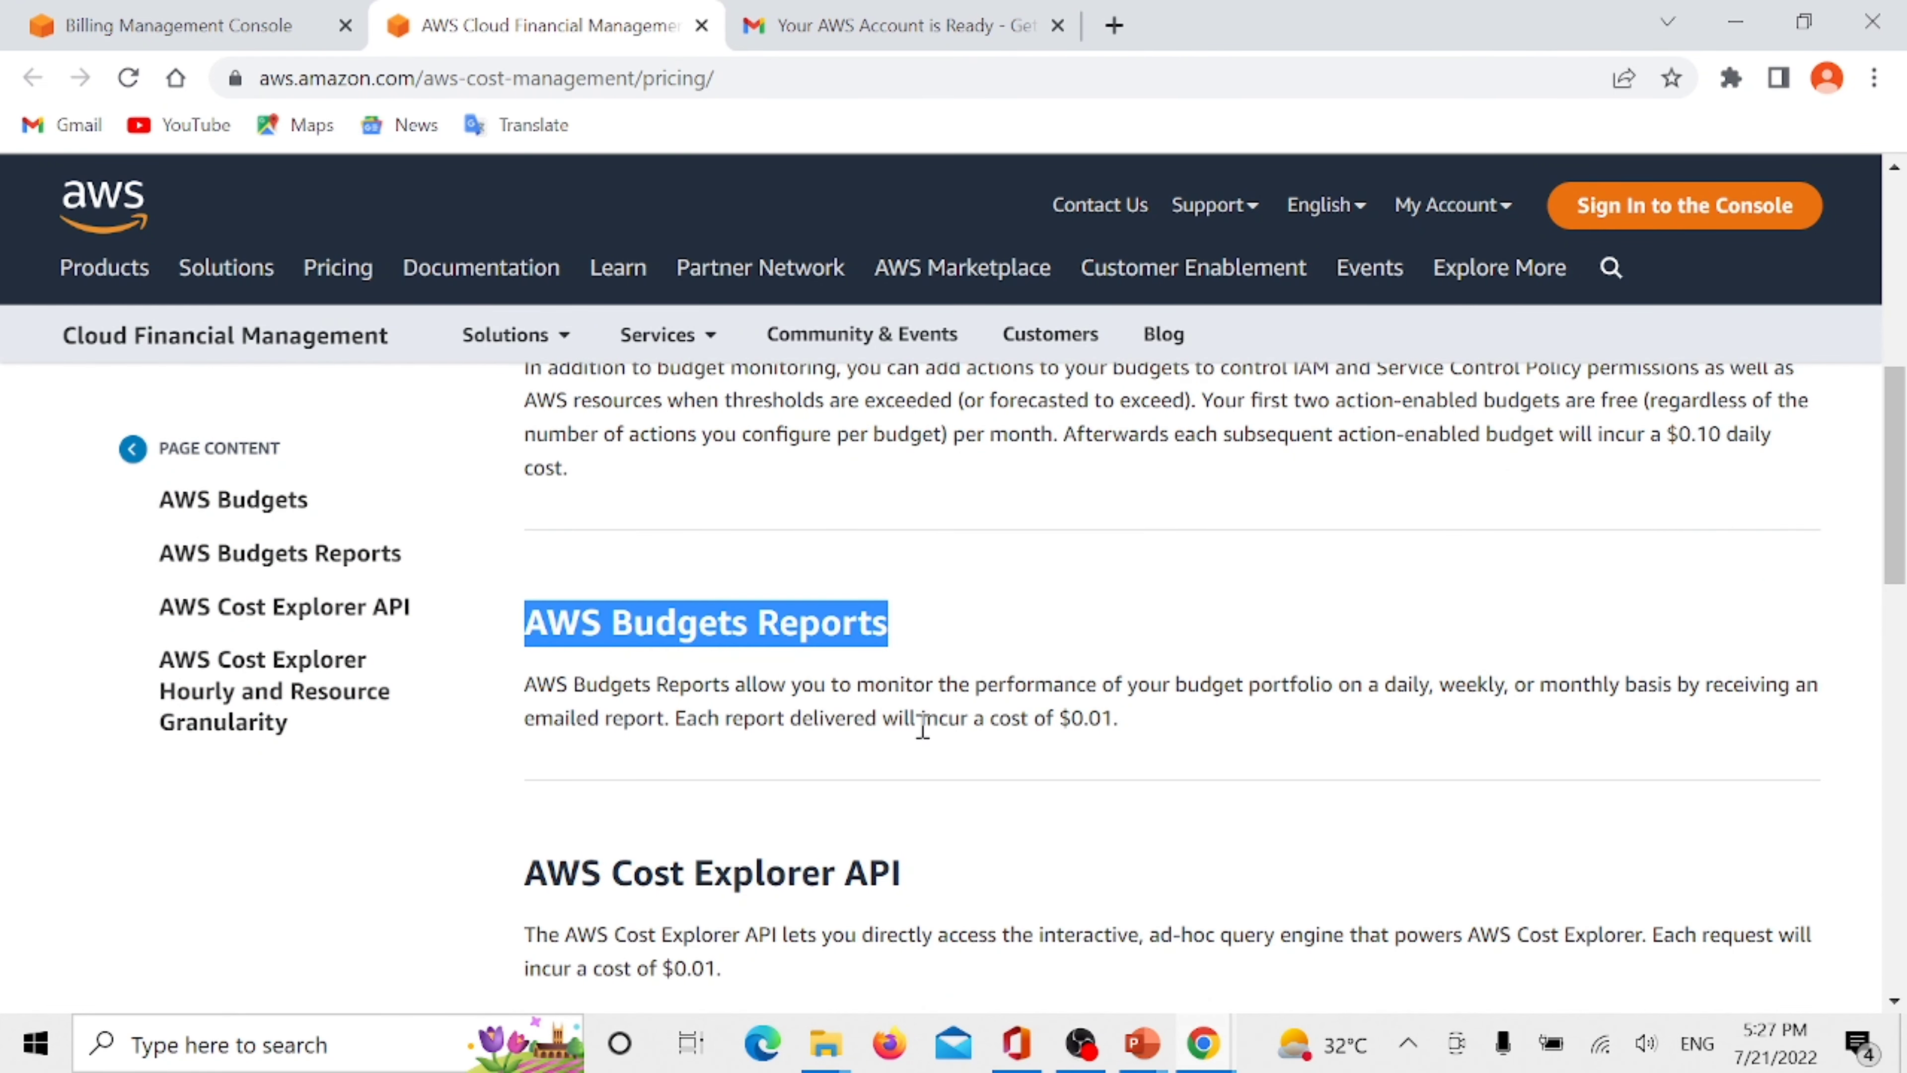
{"action": "left_click_drag", "start_coordinate": [688, 718], "coordinate": [1158, 763]}
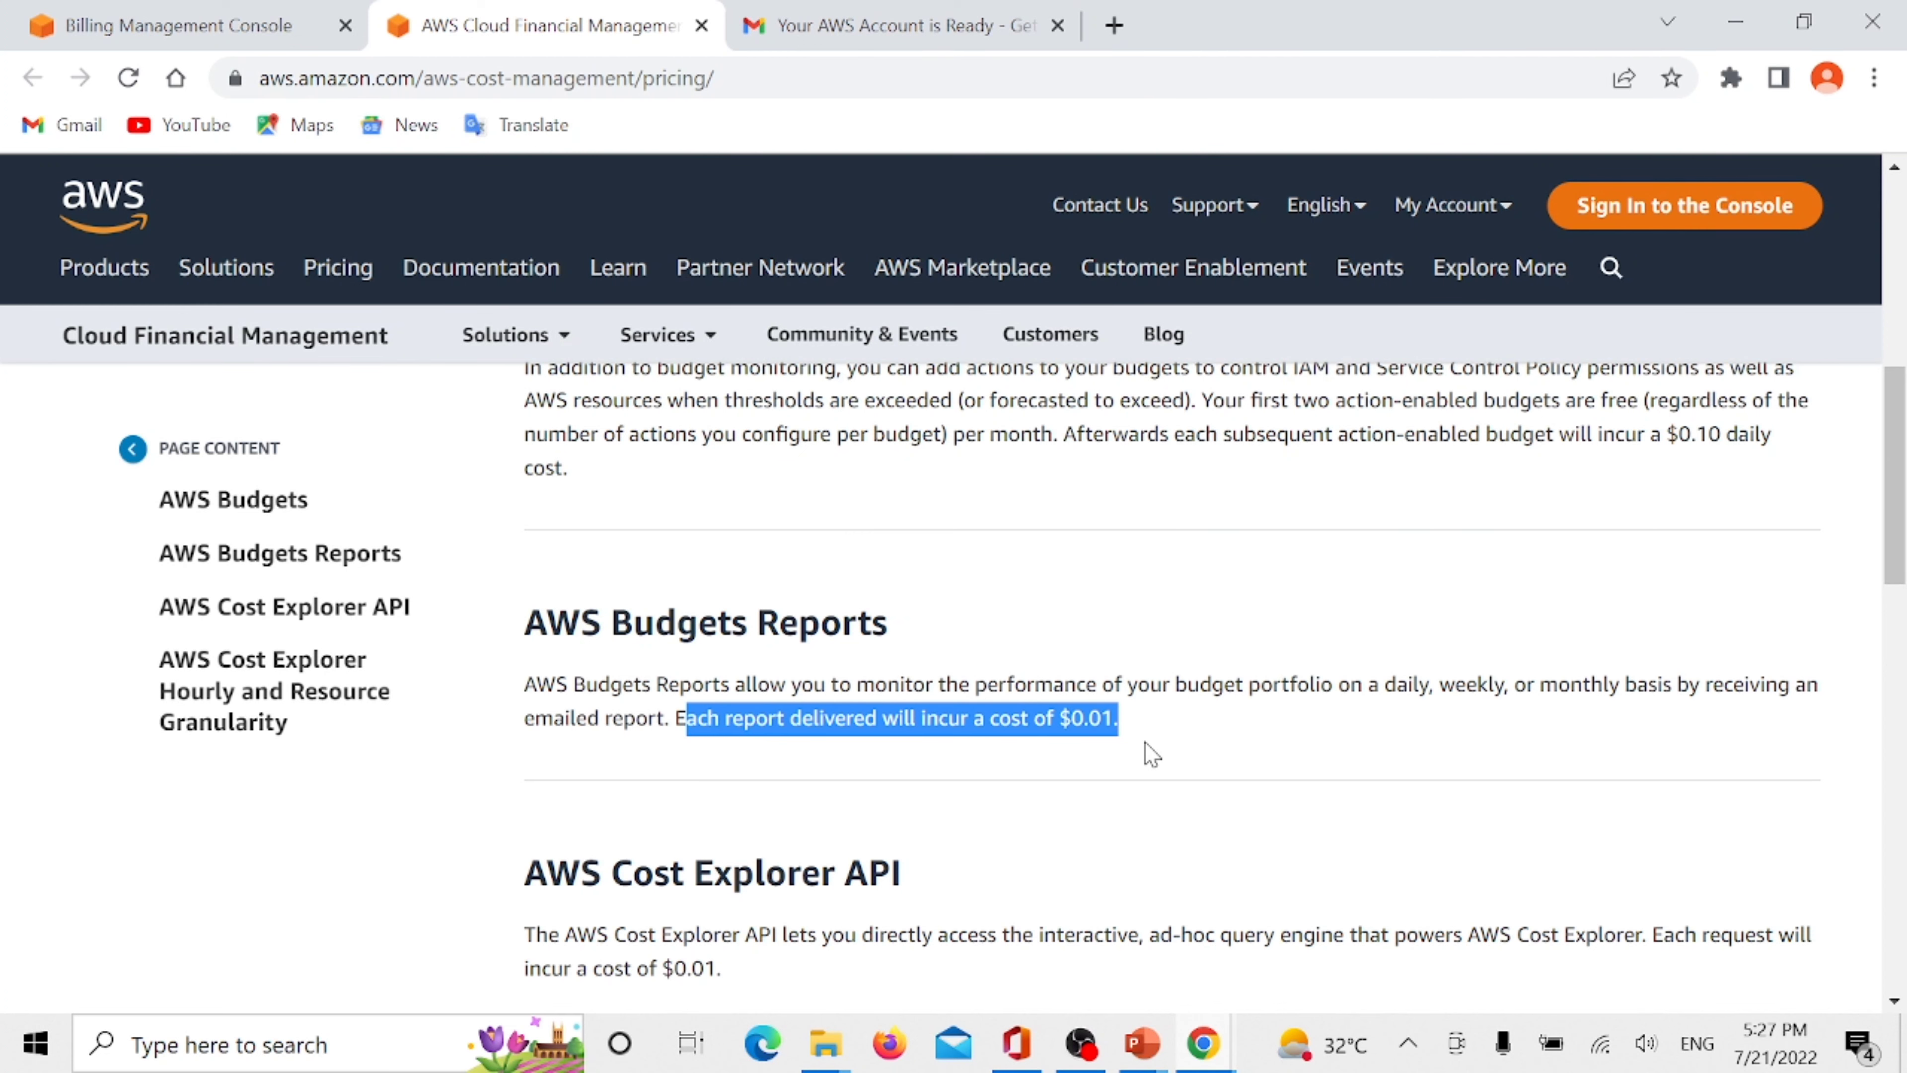
- Examine the free allowance for action-enabled budgets in the pricing page's AWS Budgets section
{"action": "scroll", "coordinate": [1153, 754], "scroll_direction": "up", "scroll_amount": 2}
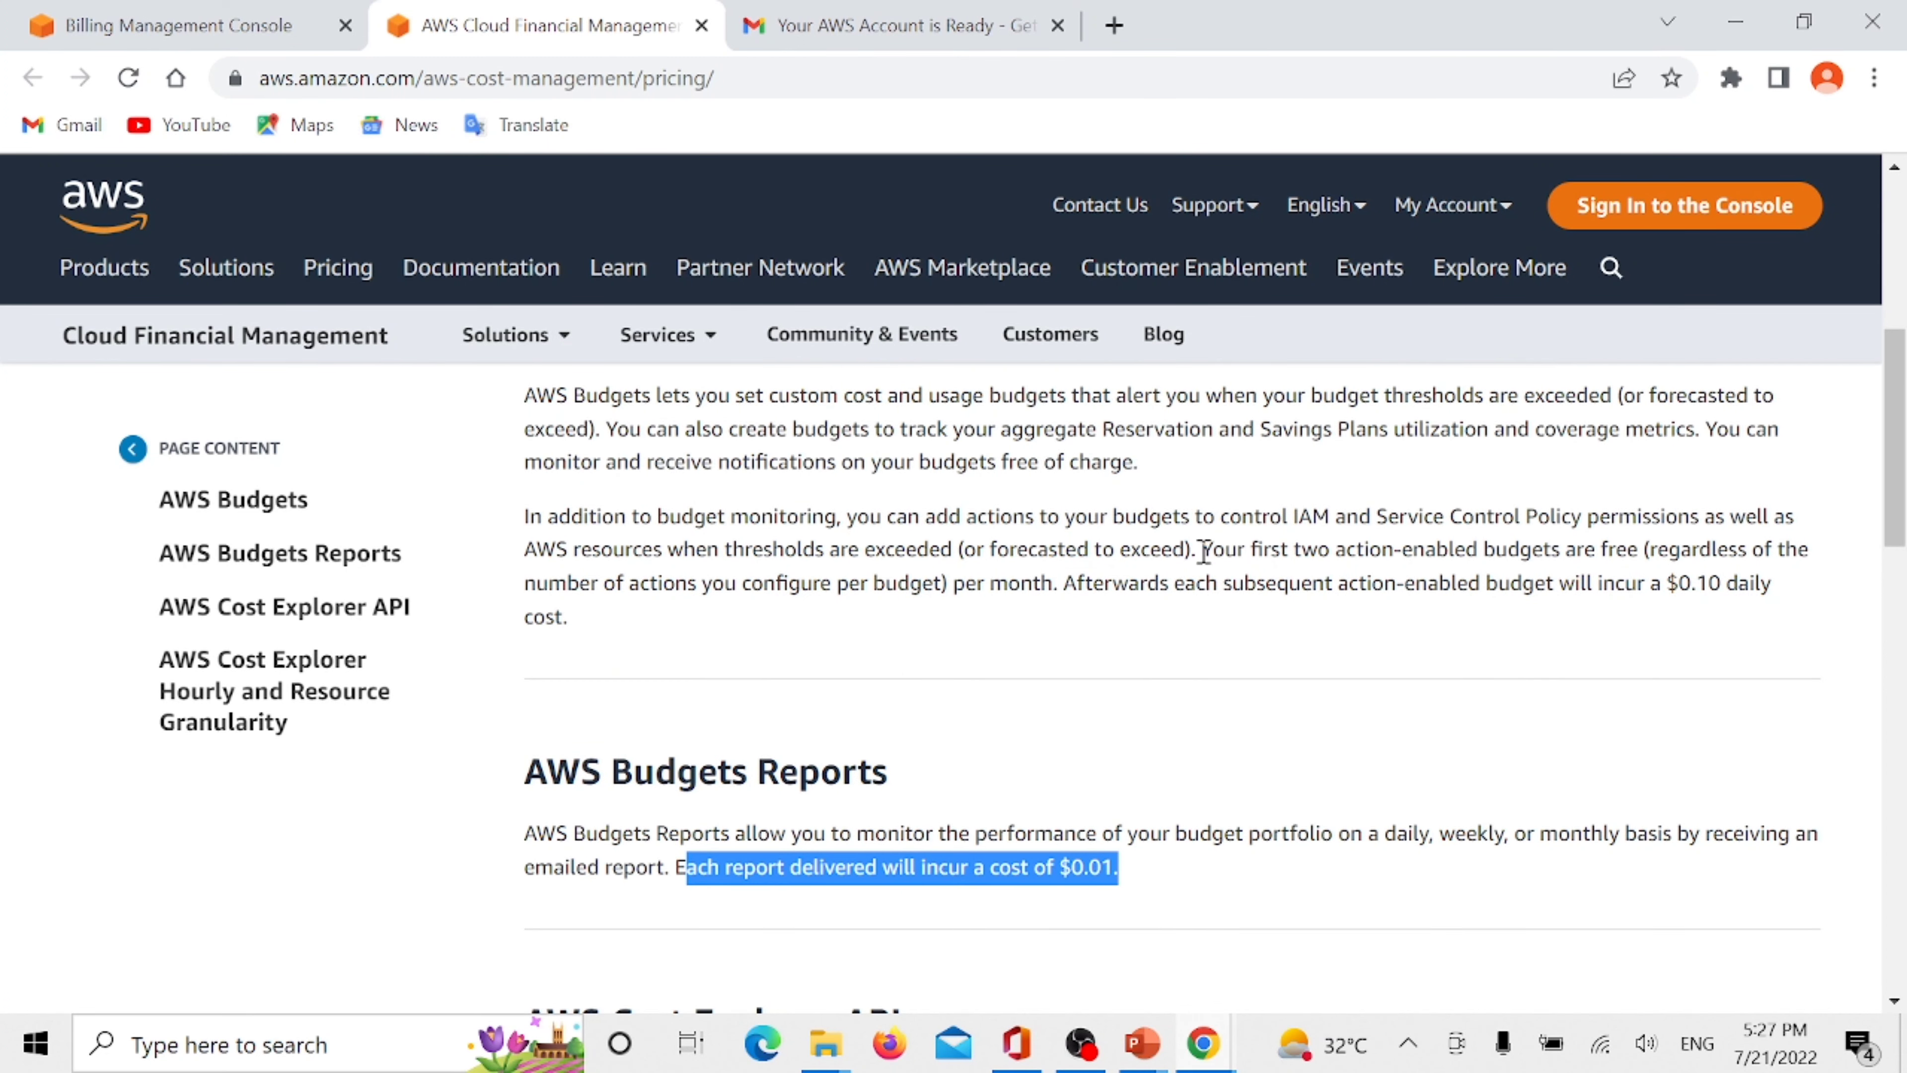
{"action": "left_click_drag", "start_coordinate": [1202, 551], "coordinate": [1789, 556]}
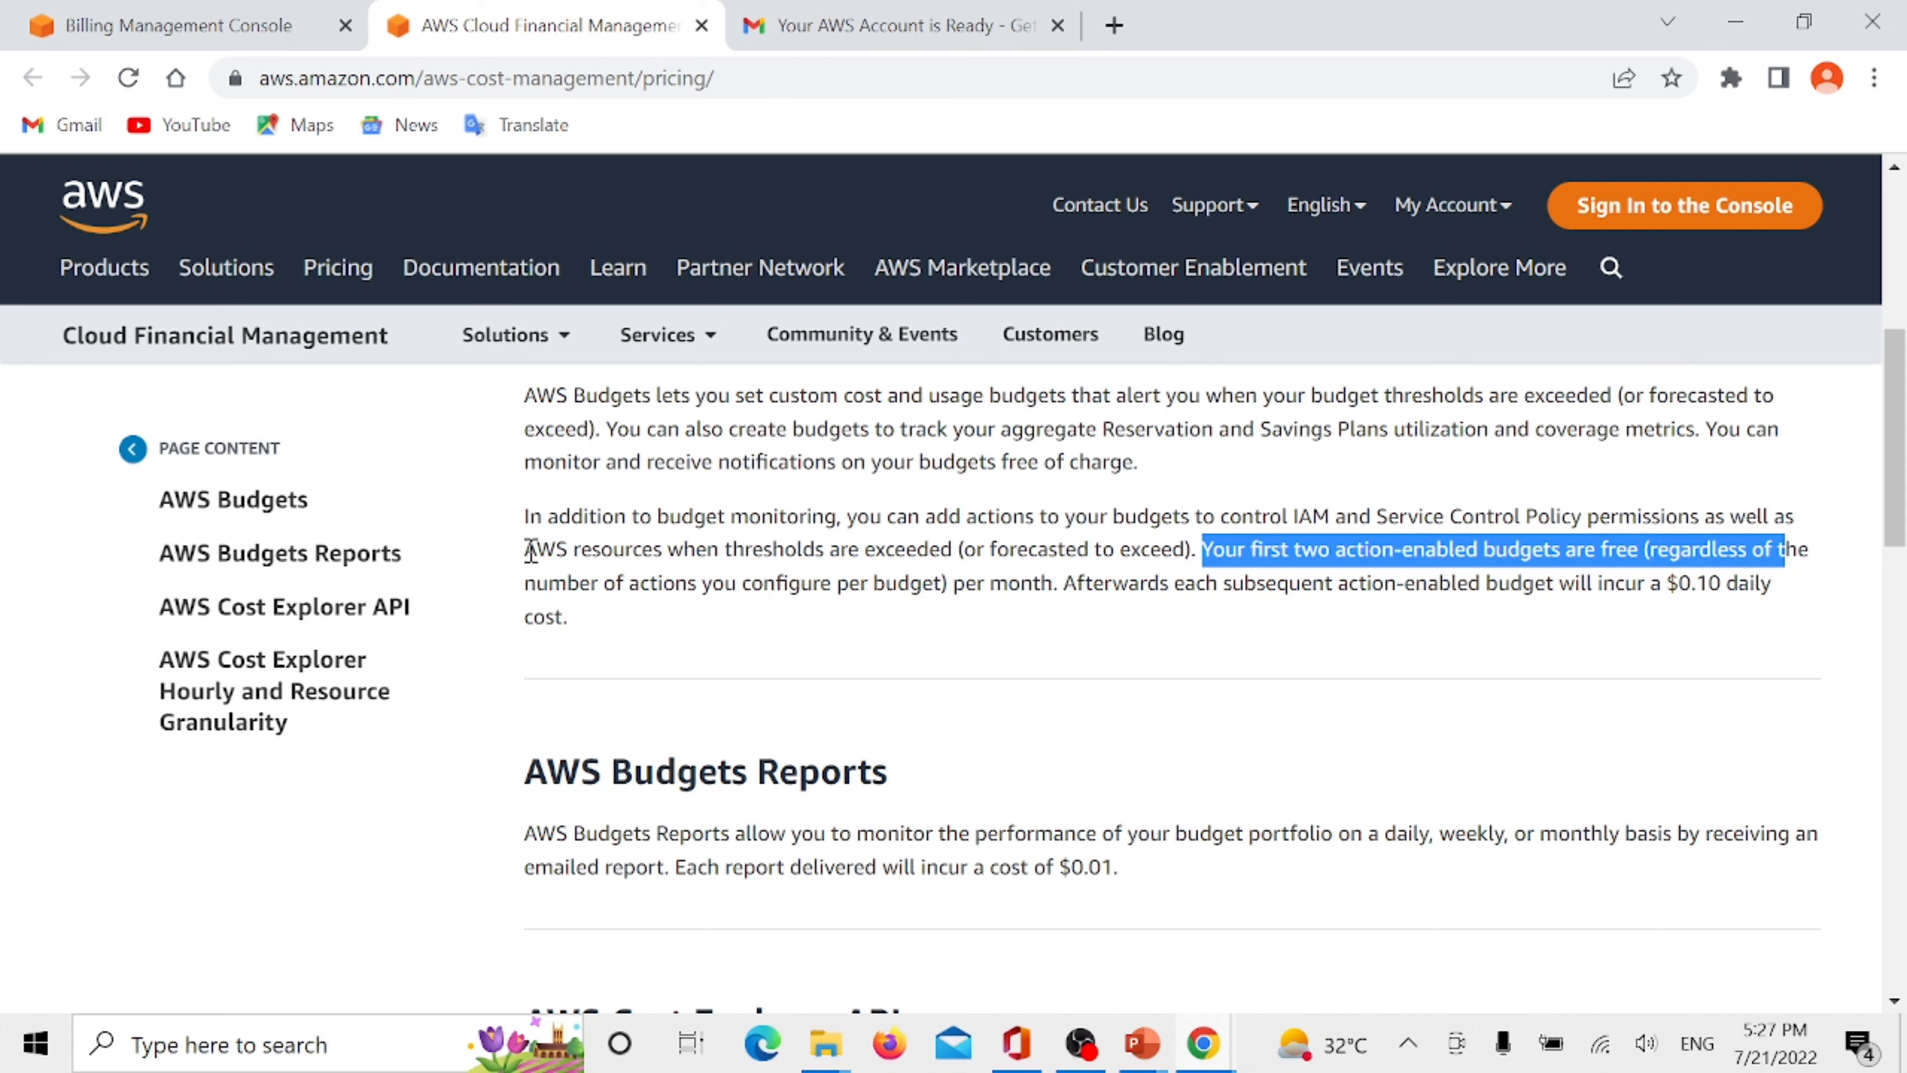
{"action": "scroll", "coordinate": [892, 521], "scroll_direction": "up", "scroll_amount": 3}
{"action": "scroll", "coordinate": [892, 521], "scroll_direction": "up", "scroll_amount": 3}
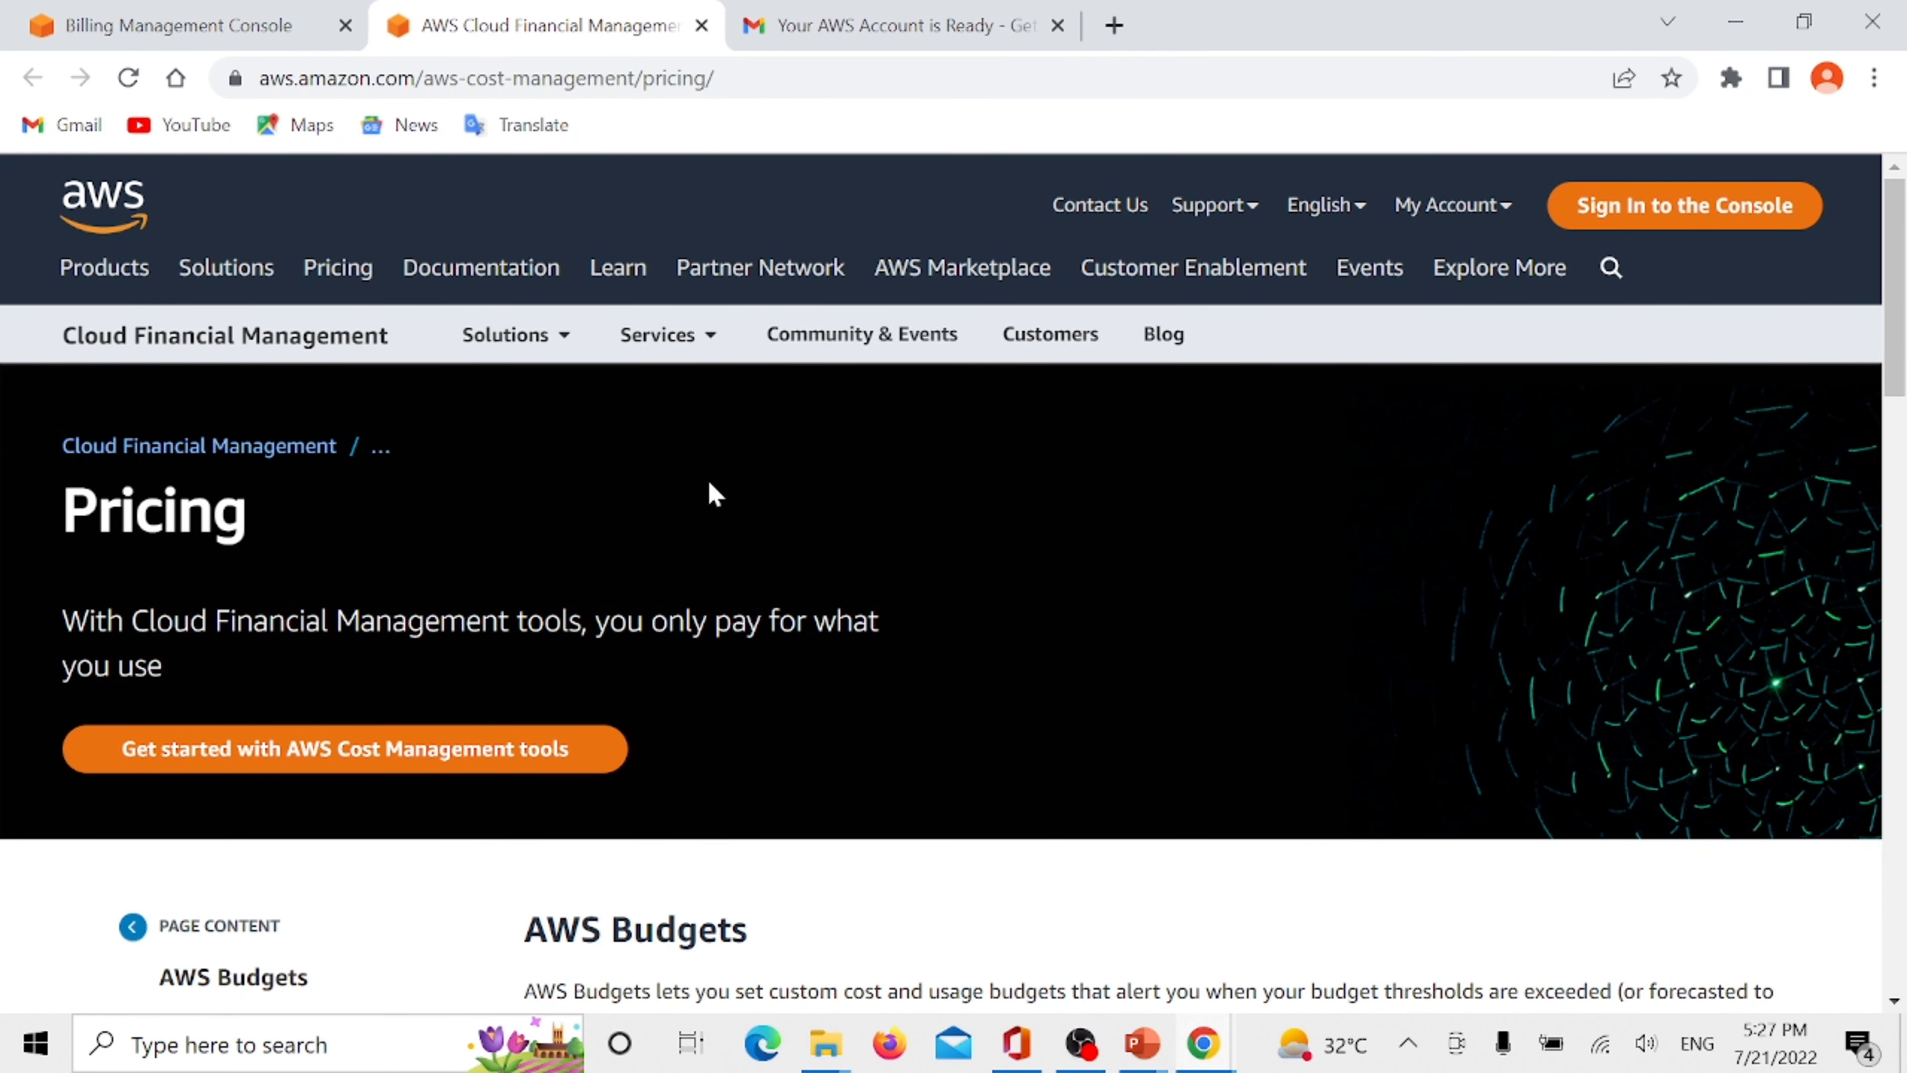
{"action": "scroll", "coordinate": [715, 493], "scroll_direction": "down", "scroll_amount": 3}
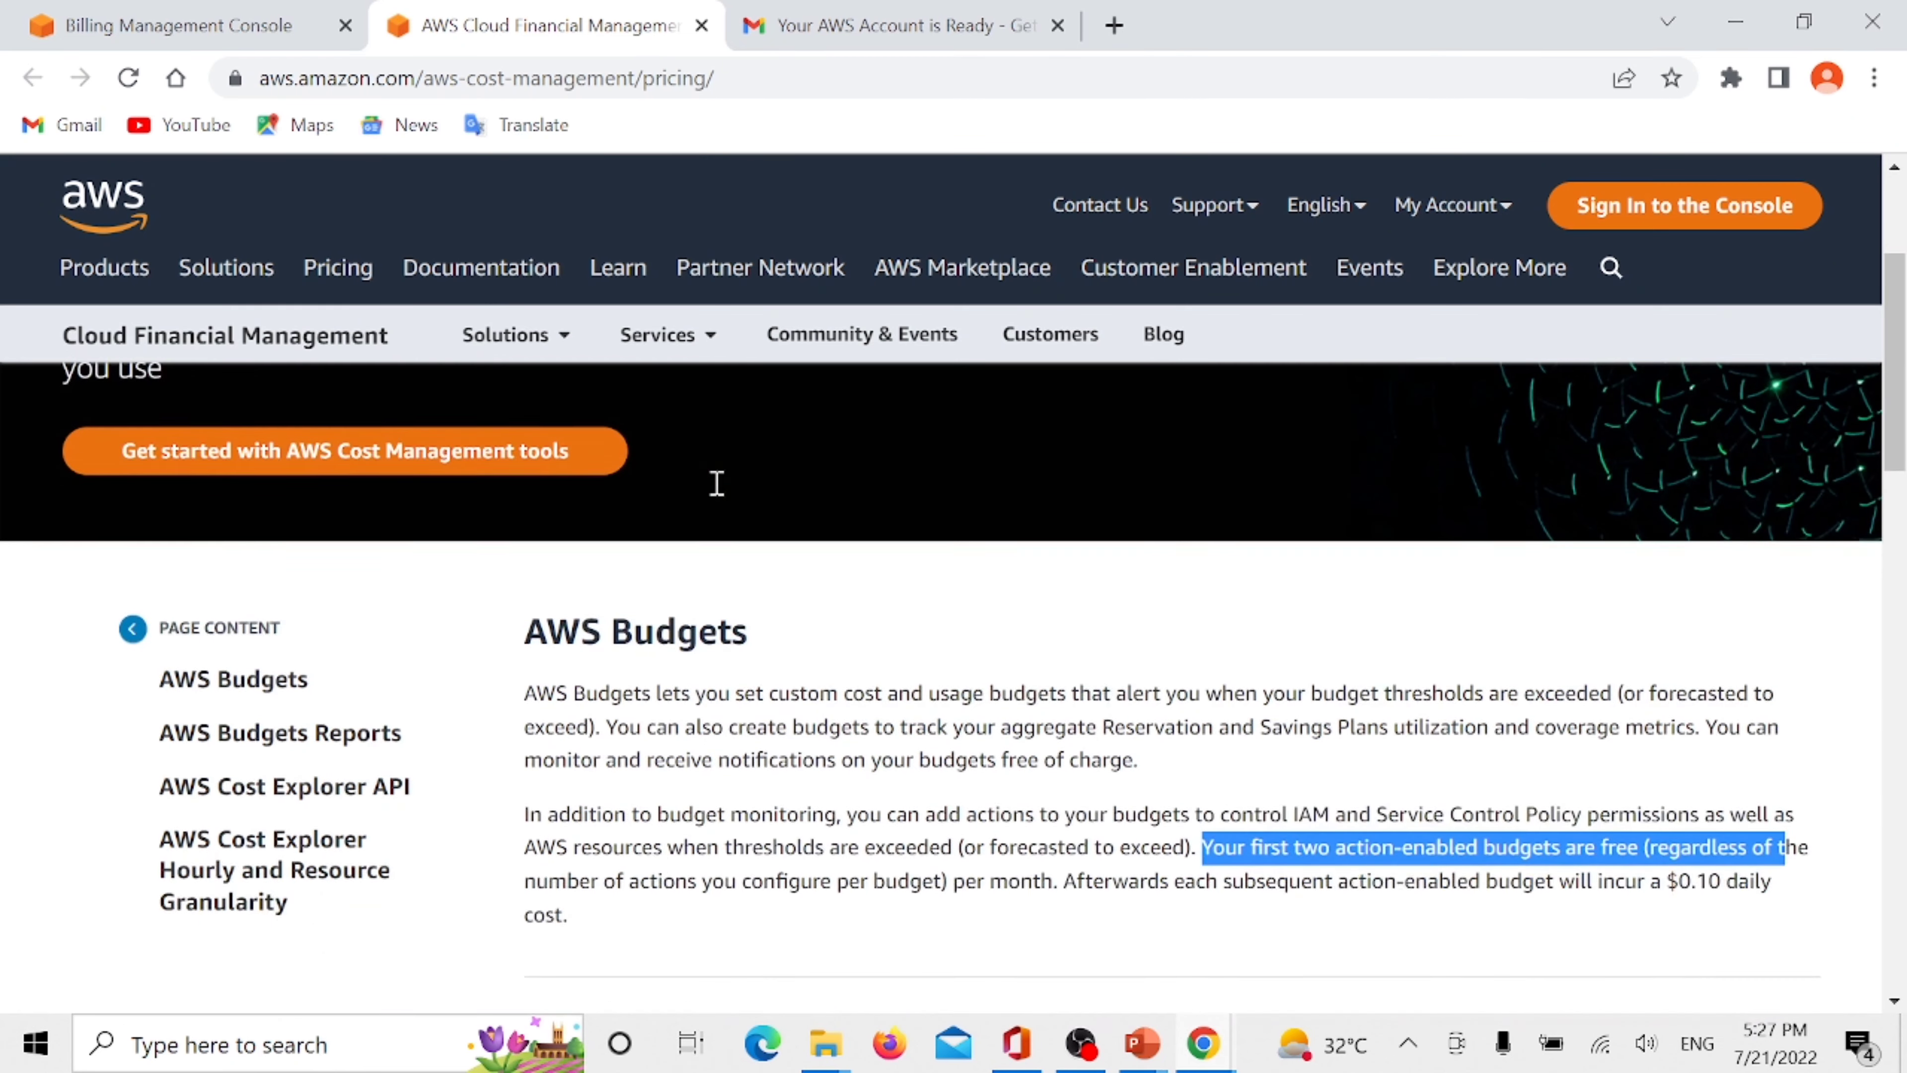
{"action": "scroll", "coordinate": [717, 483], "scroll_direction": "down", "scroll_amount": 2}
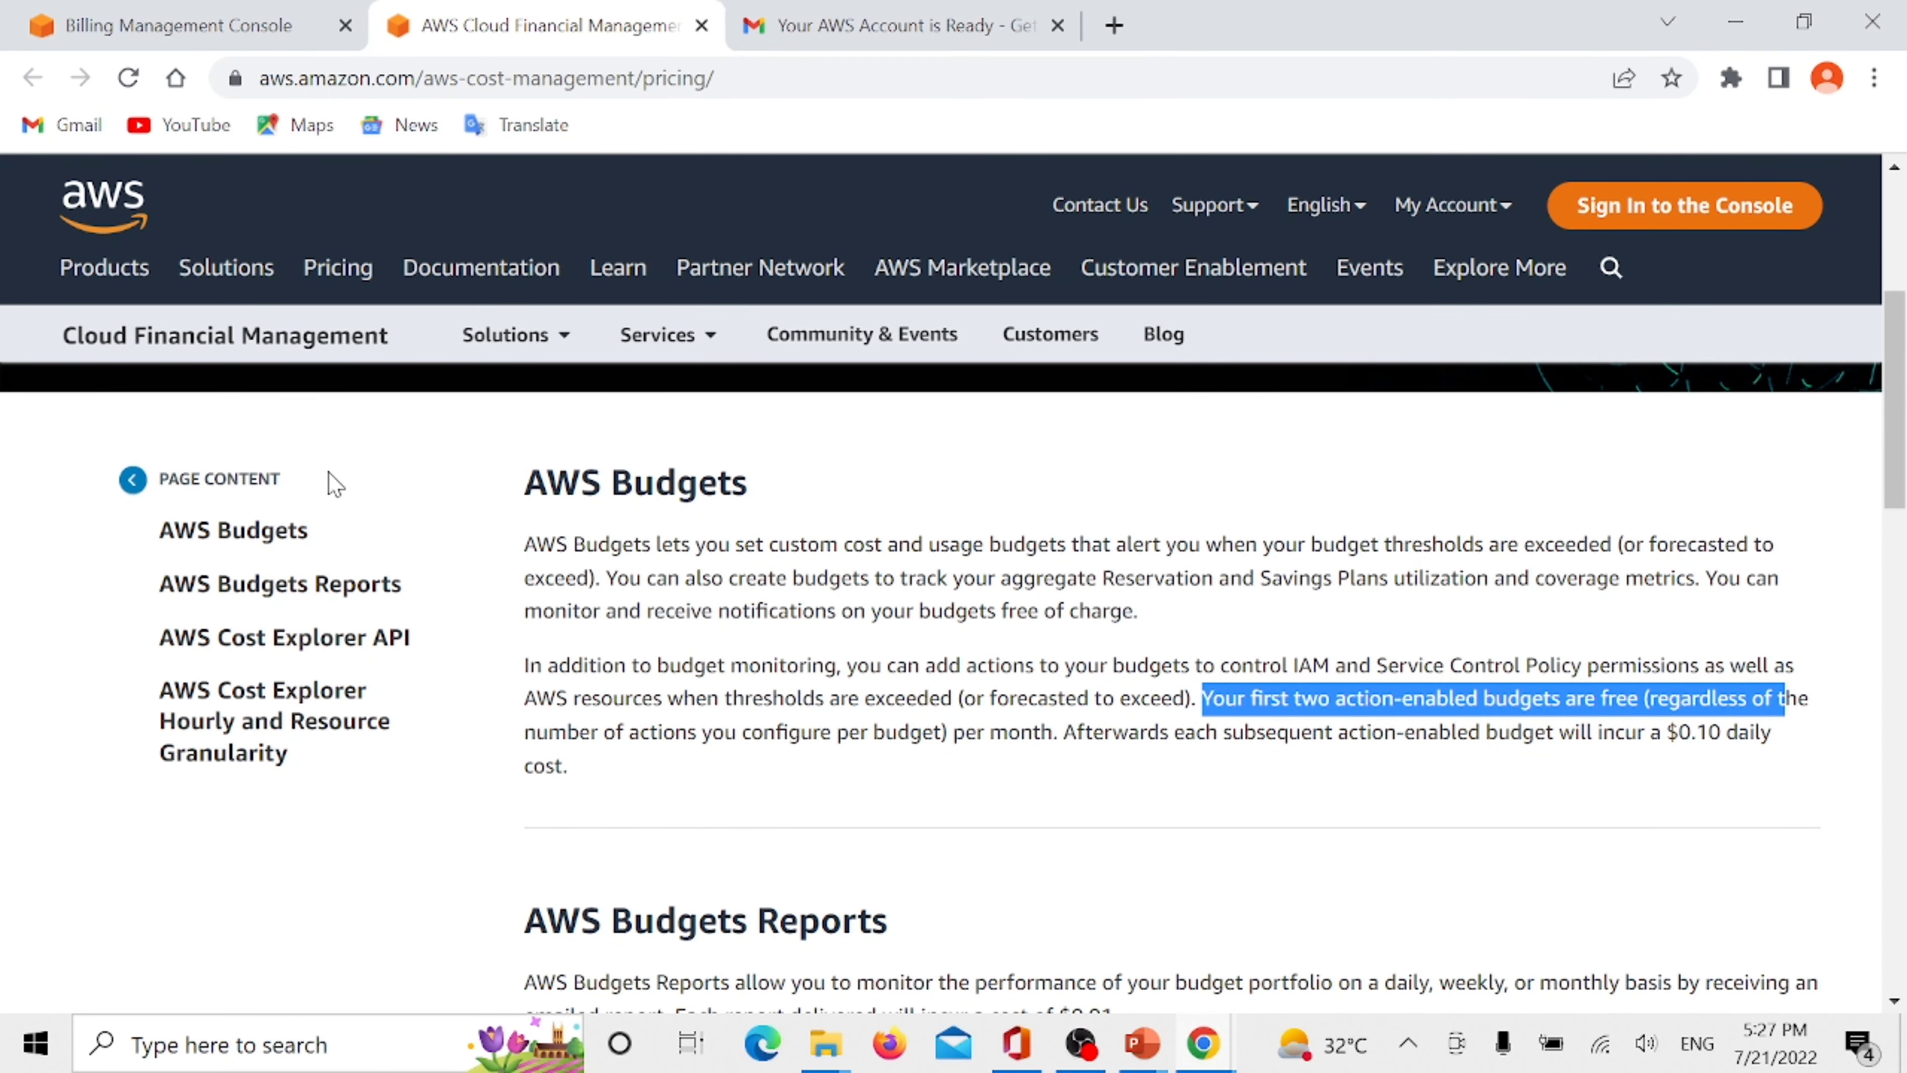
{"action": "left_click", "coordinate": [263, 544]}
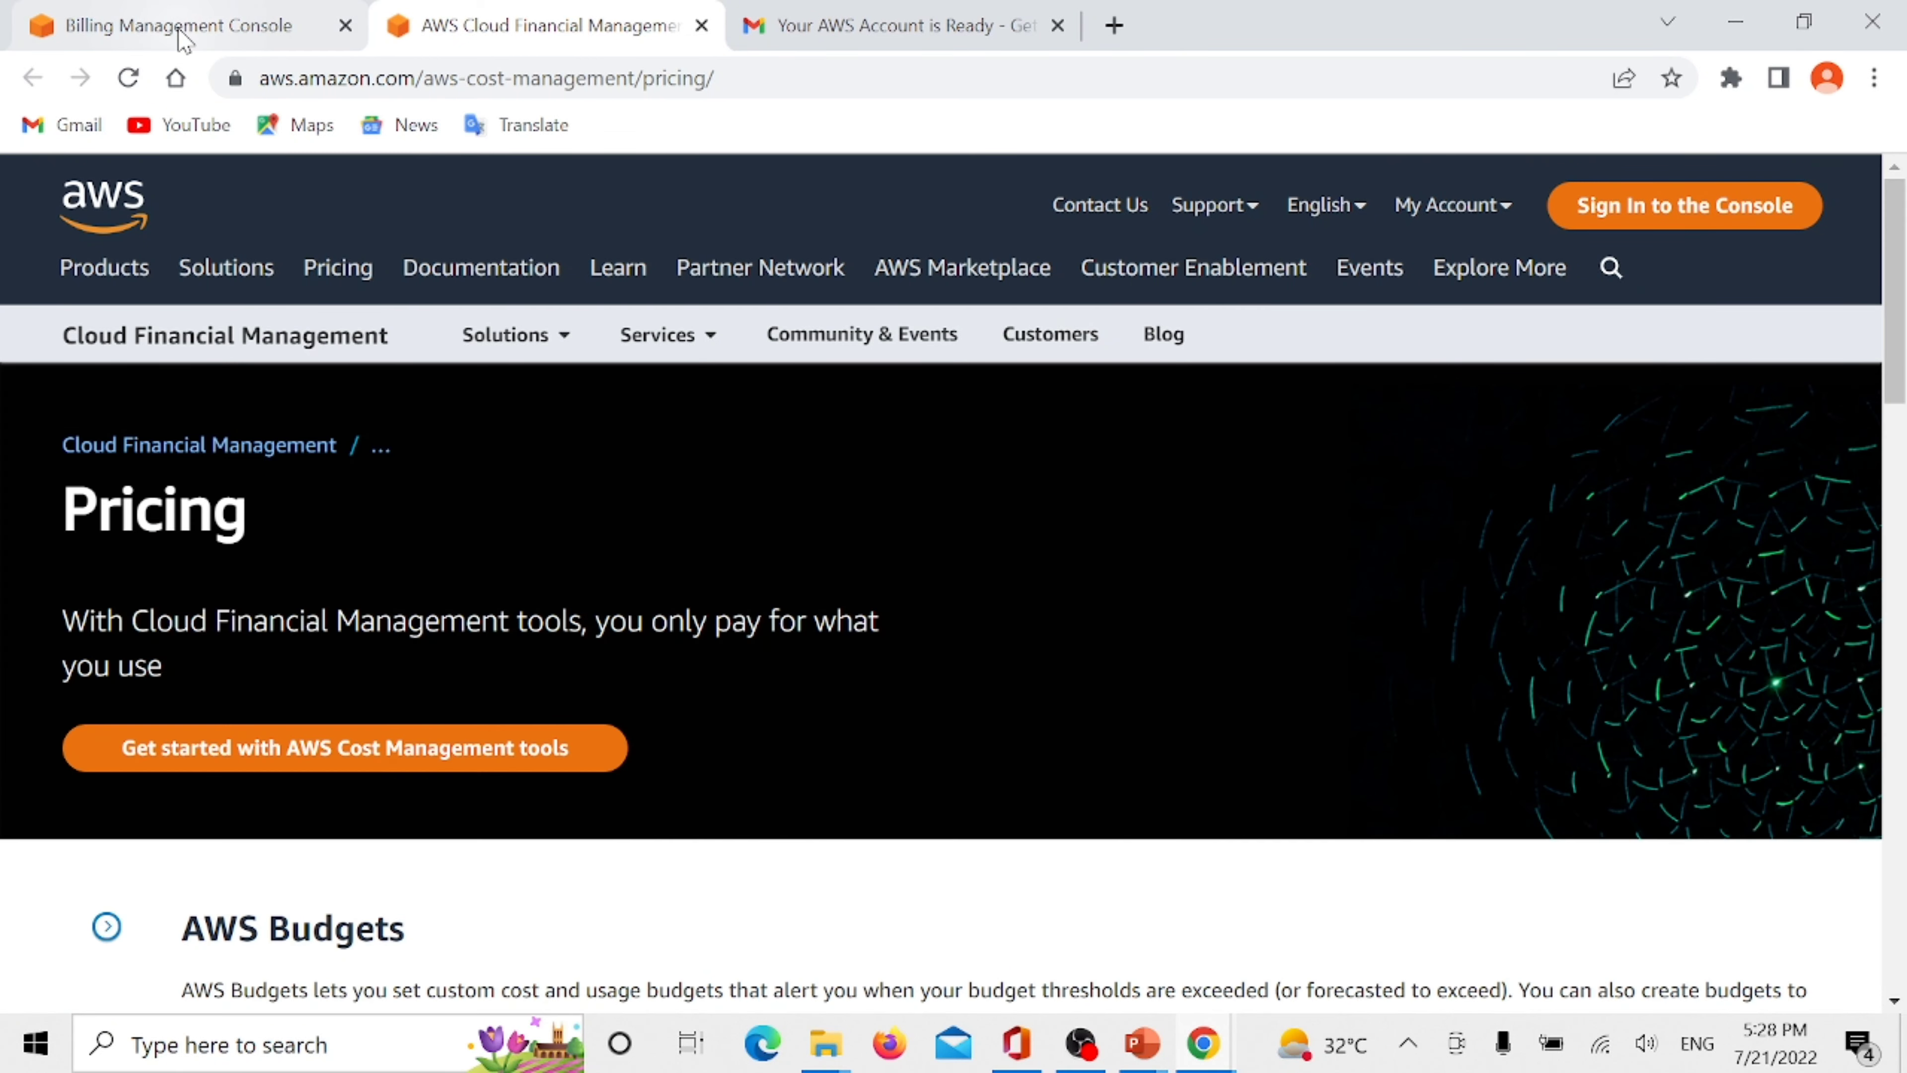
- Return to the Billing Management Console, start a new budget, and continue with the Cost budget type
{"action": "left_click", "coordinate": [179, 29]}
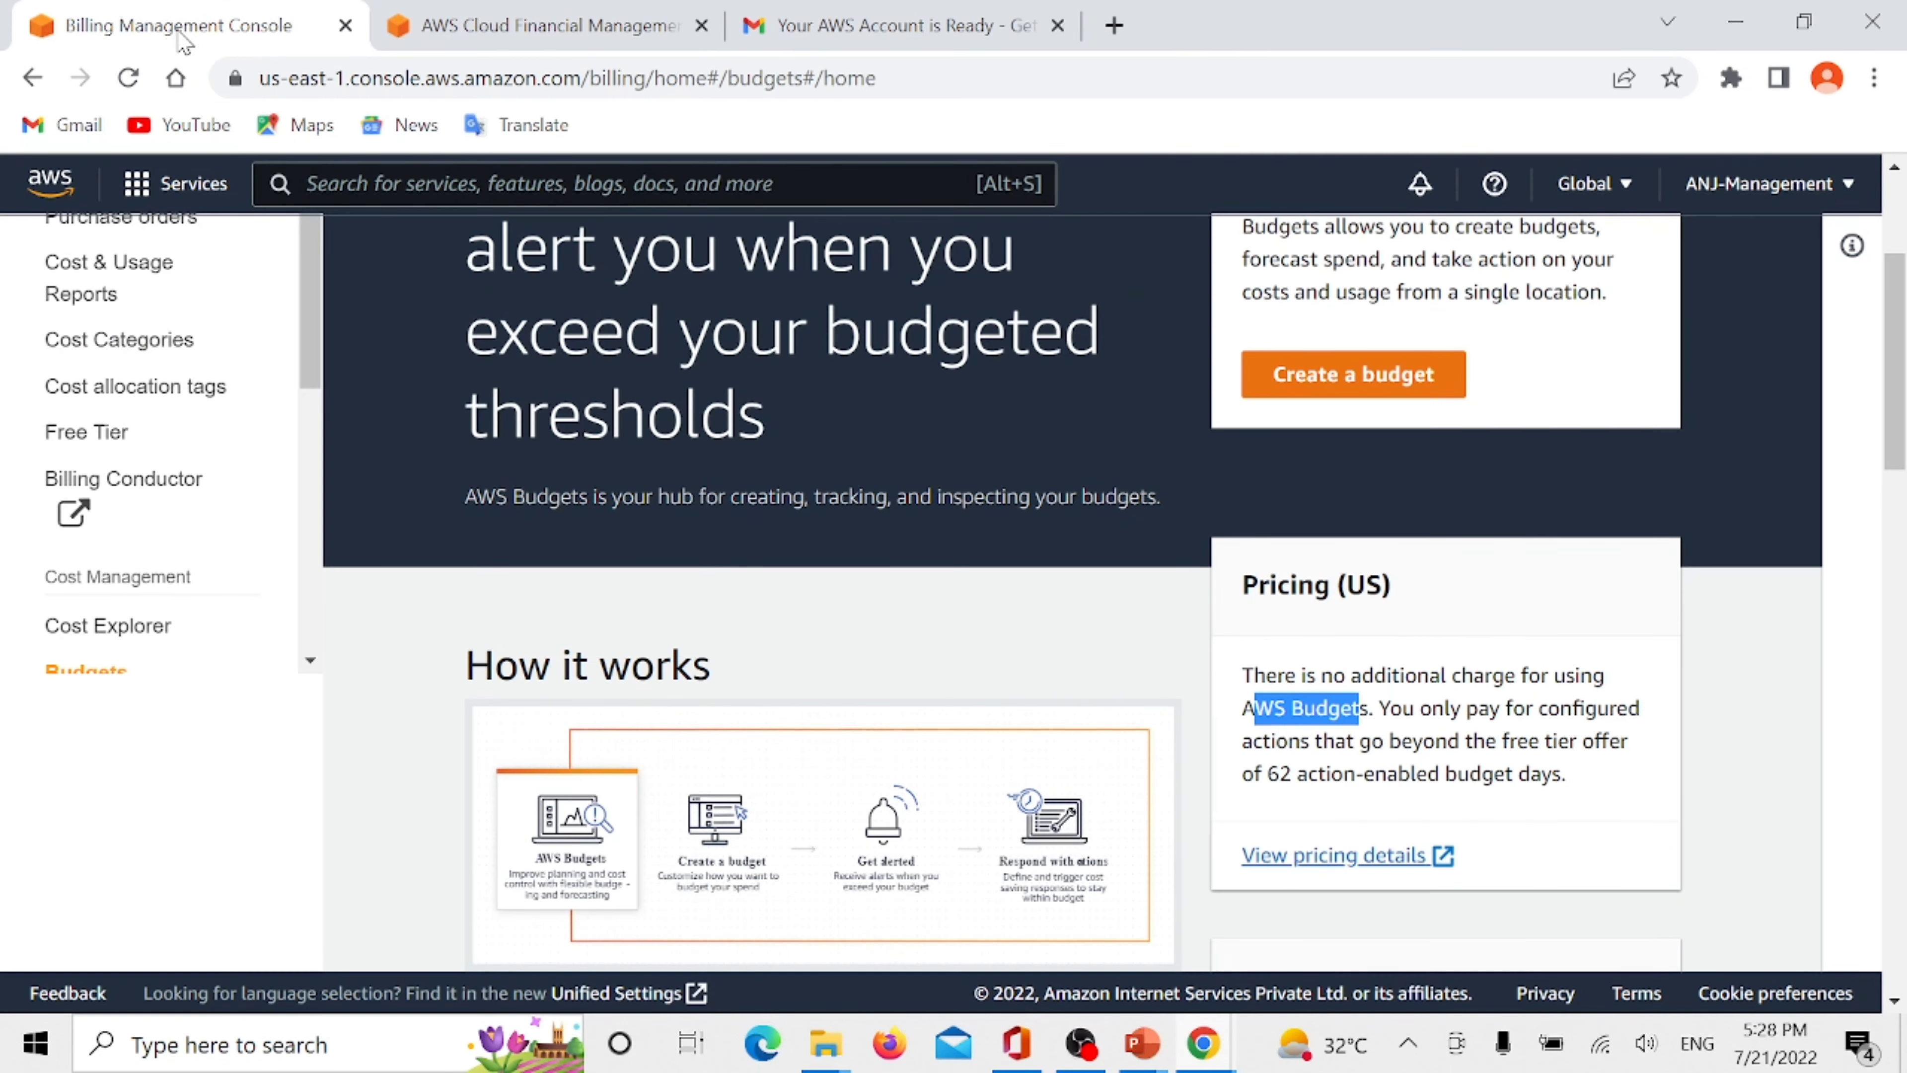
{"action": "left_click", "coordinate": [1359, 404]}
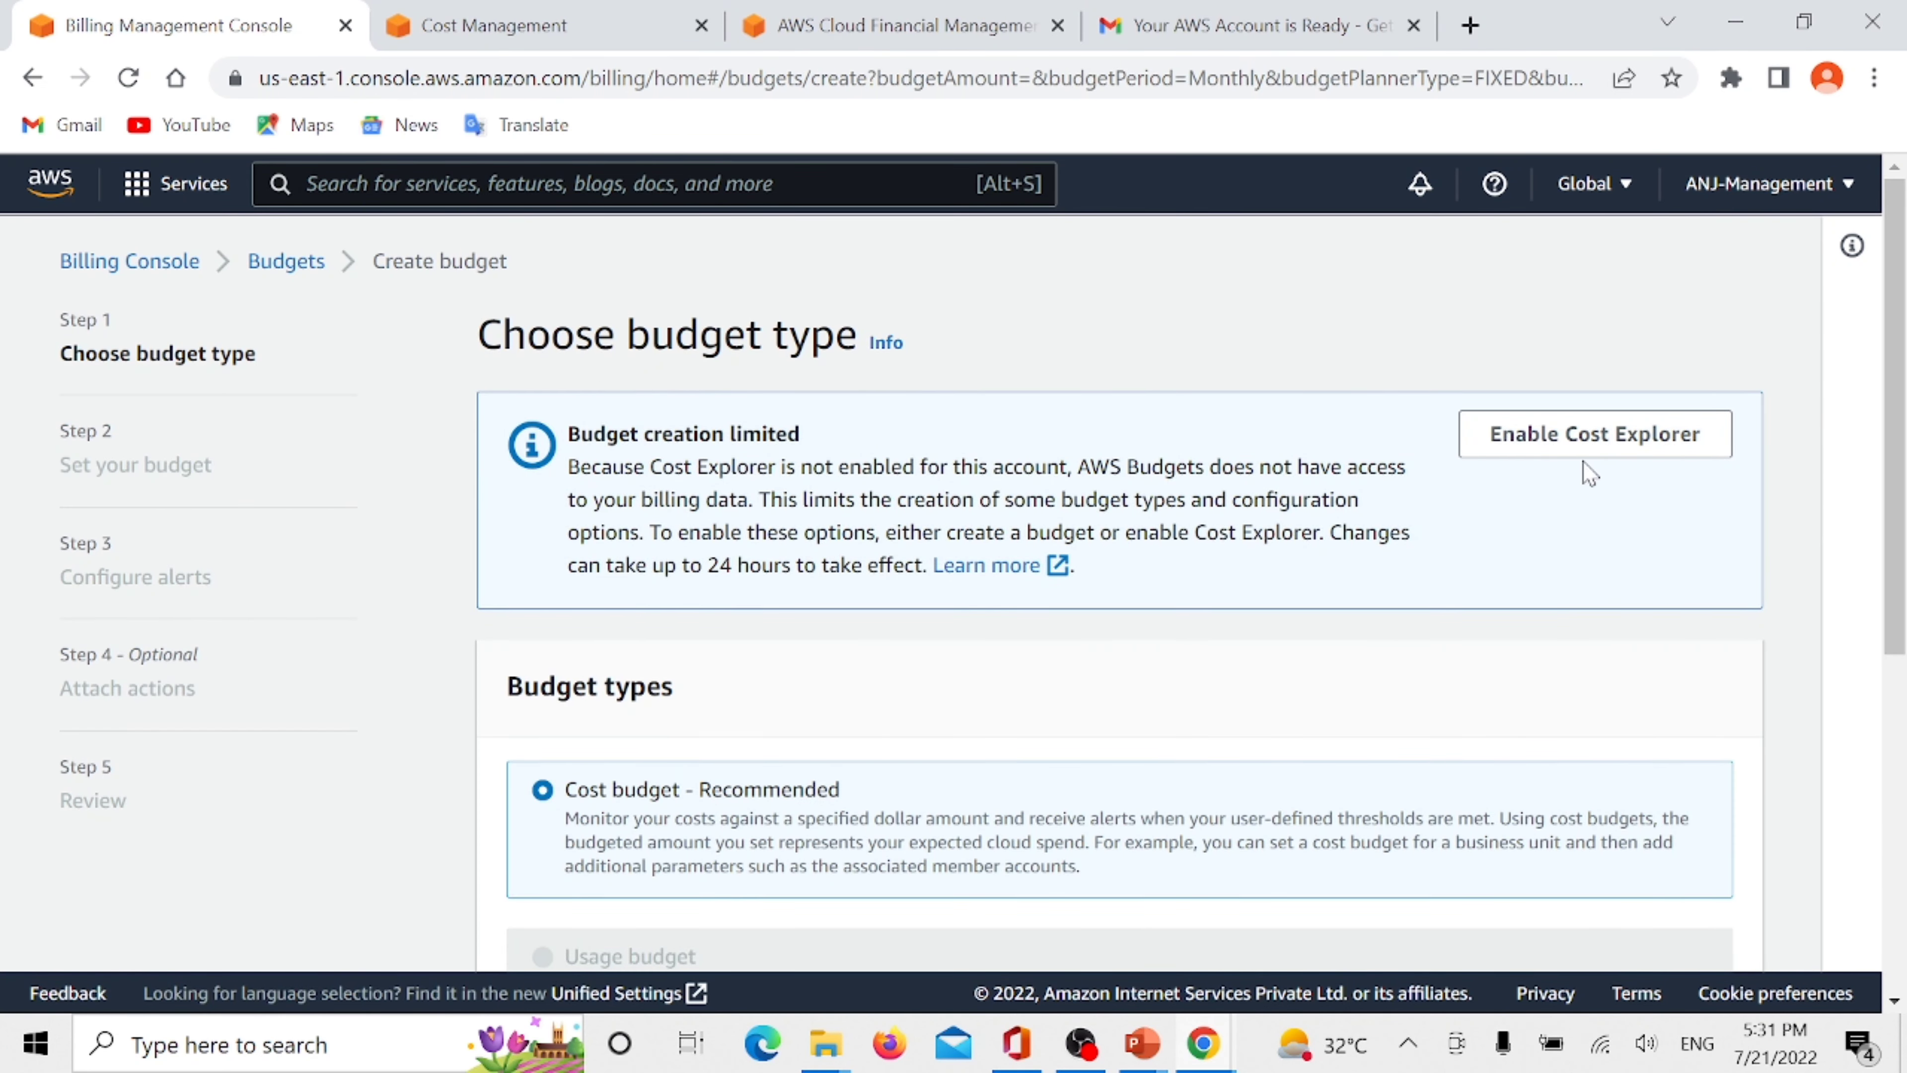
{"action": "scroll", "coordinate": [571, 511], "scroll_direction": "down", "scroll_amount": 5}
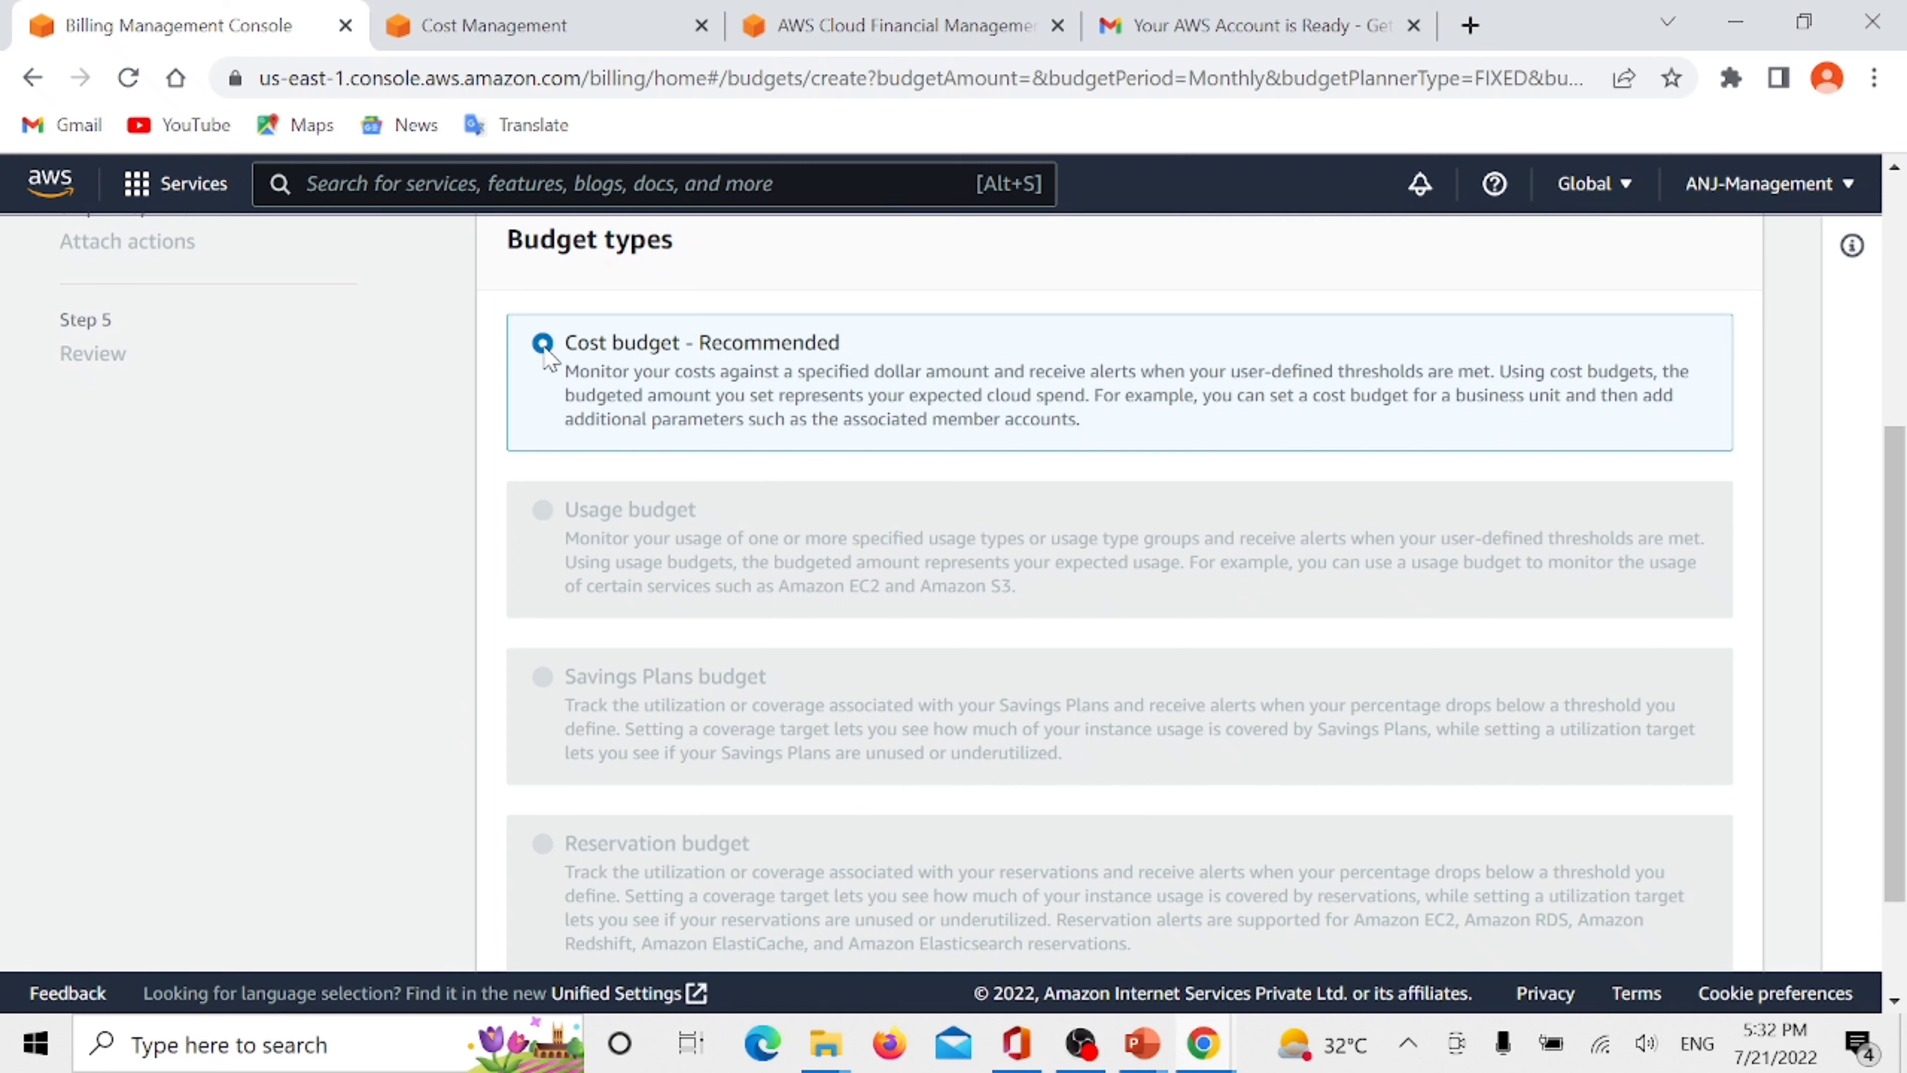
{"action": "scroll", "coordinate": [999, 516], "scroll_direction": "down", "scroll_amount": 3}
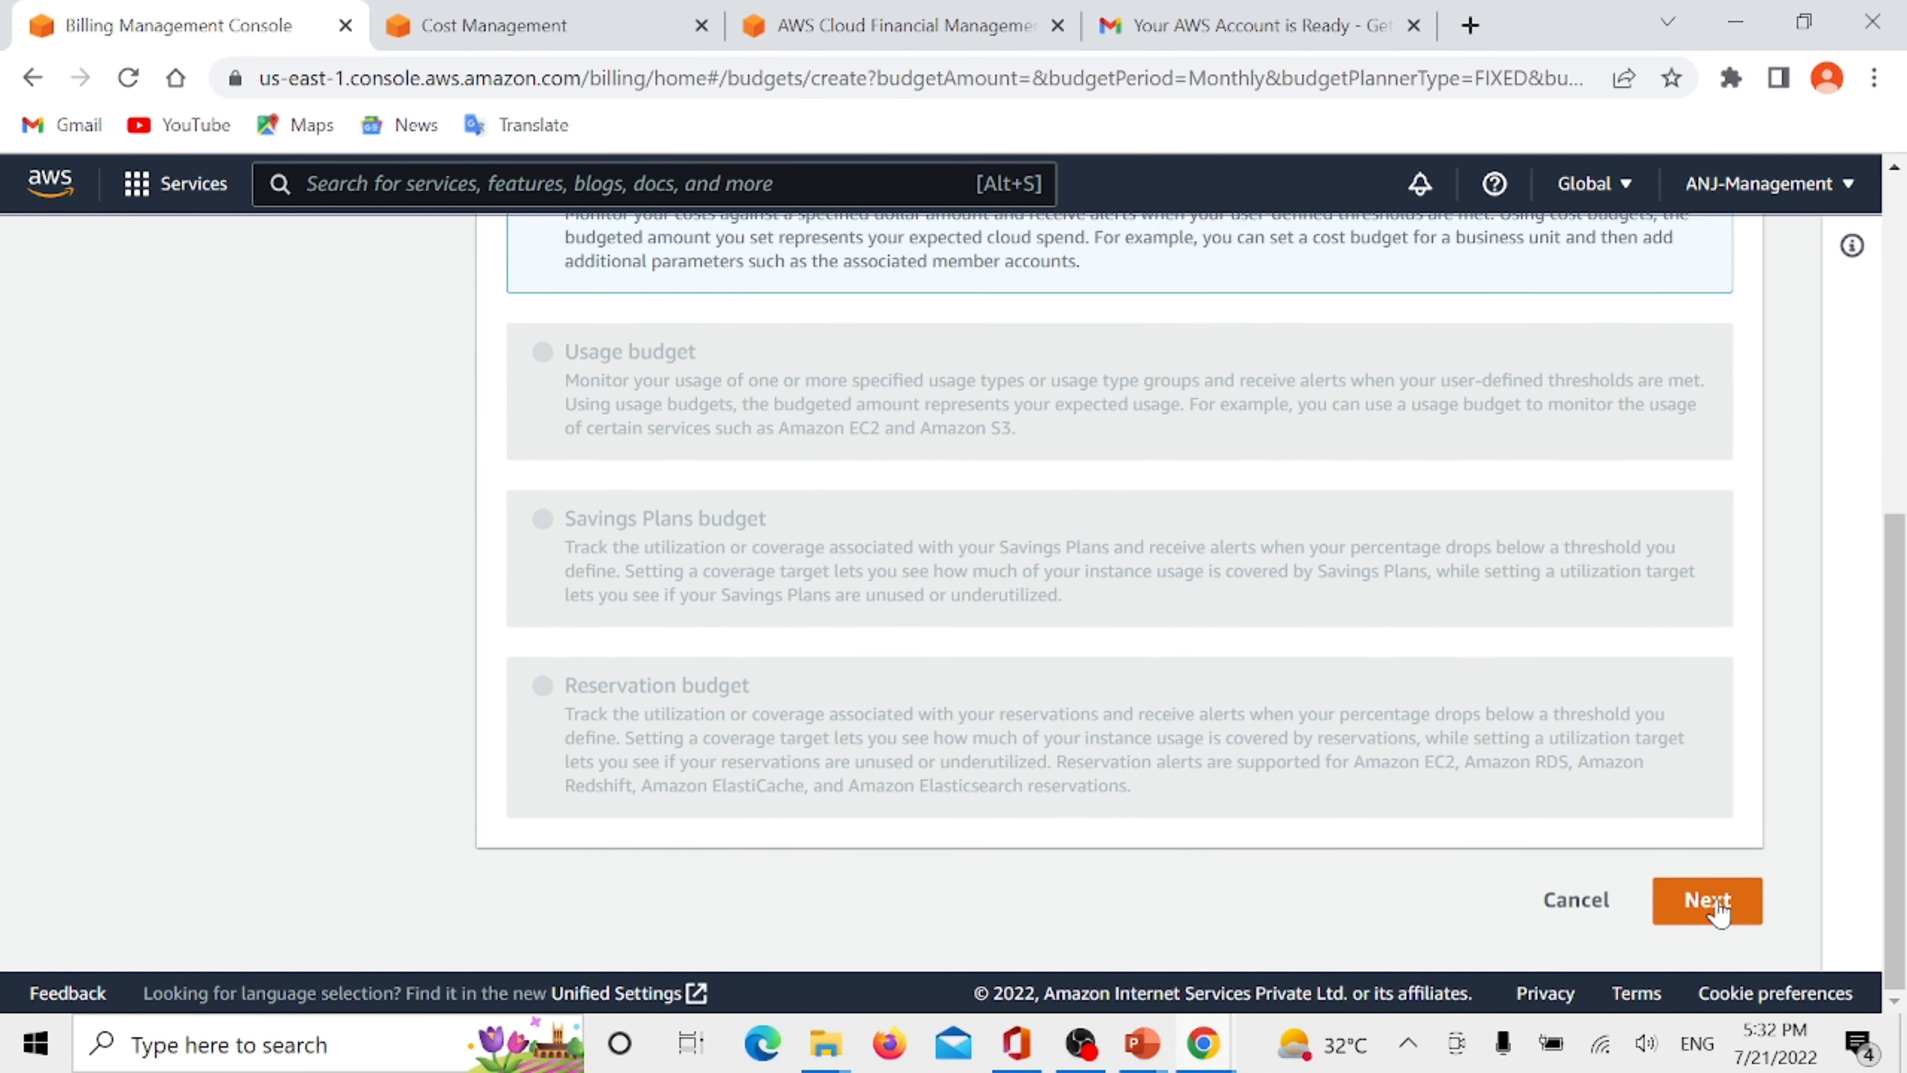
{"action": "left_click", "coordinate": [1719, 910]}
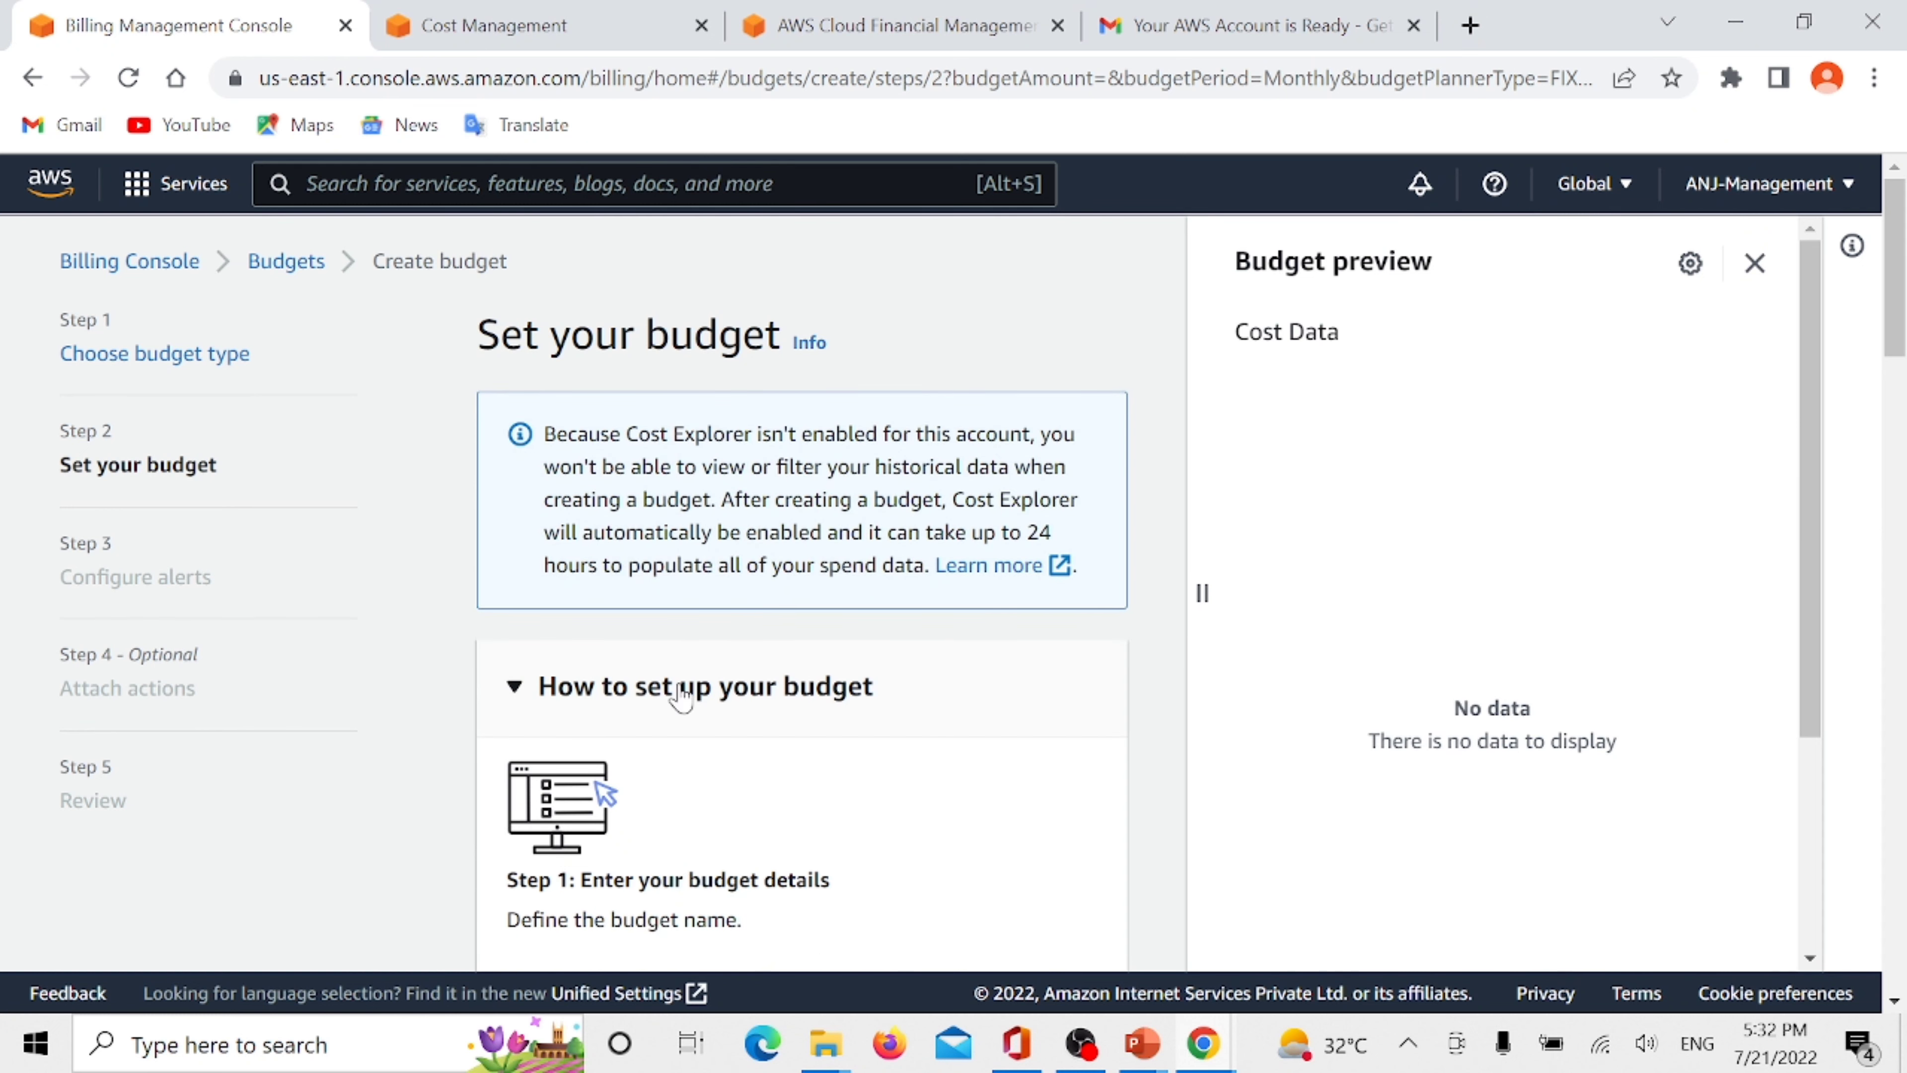
- Read through the budget setup instructions and name the budget MyFirstBudget
{"action": "scroll", "coordinate": [901, 662], "scroll_direction": "down", "scroll_amount": 10}
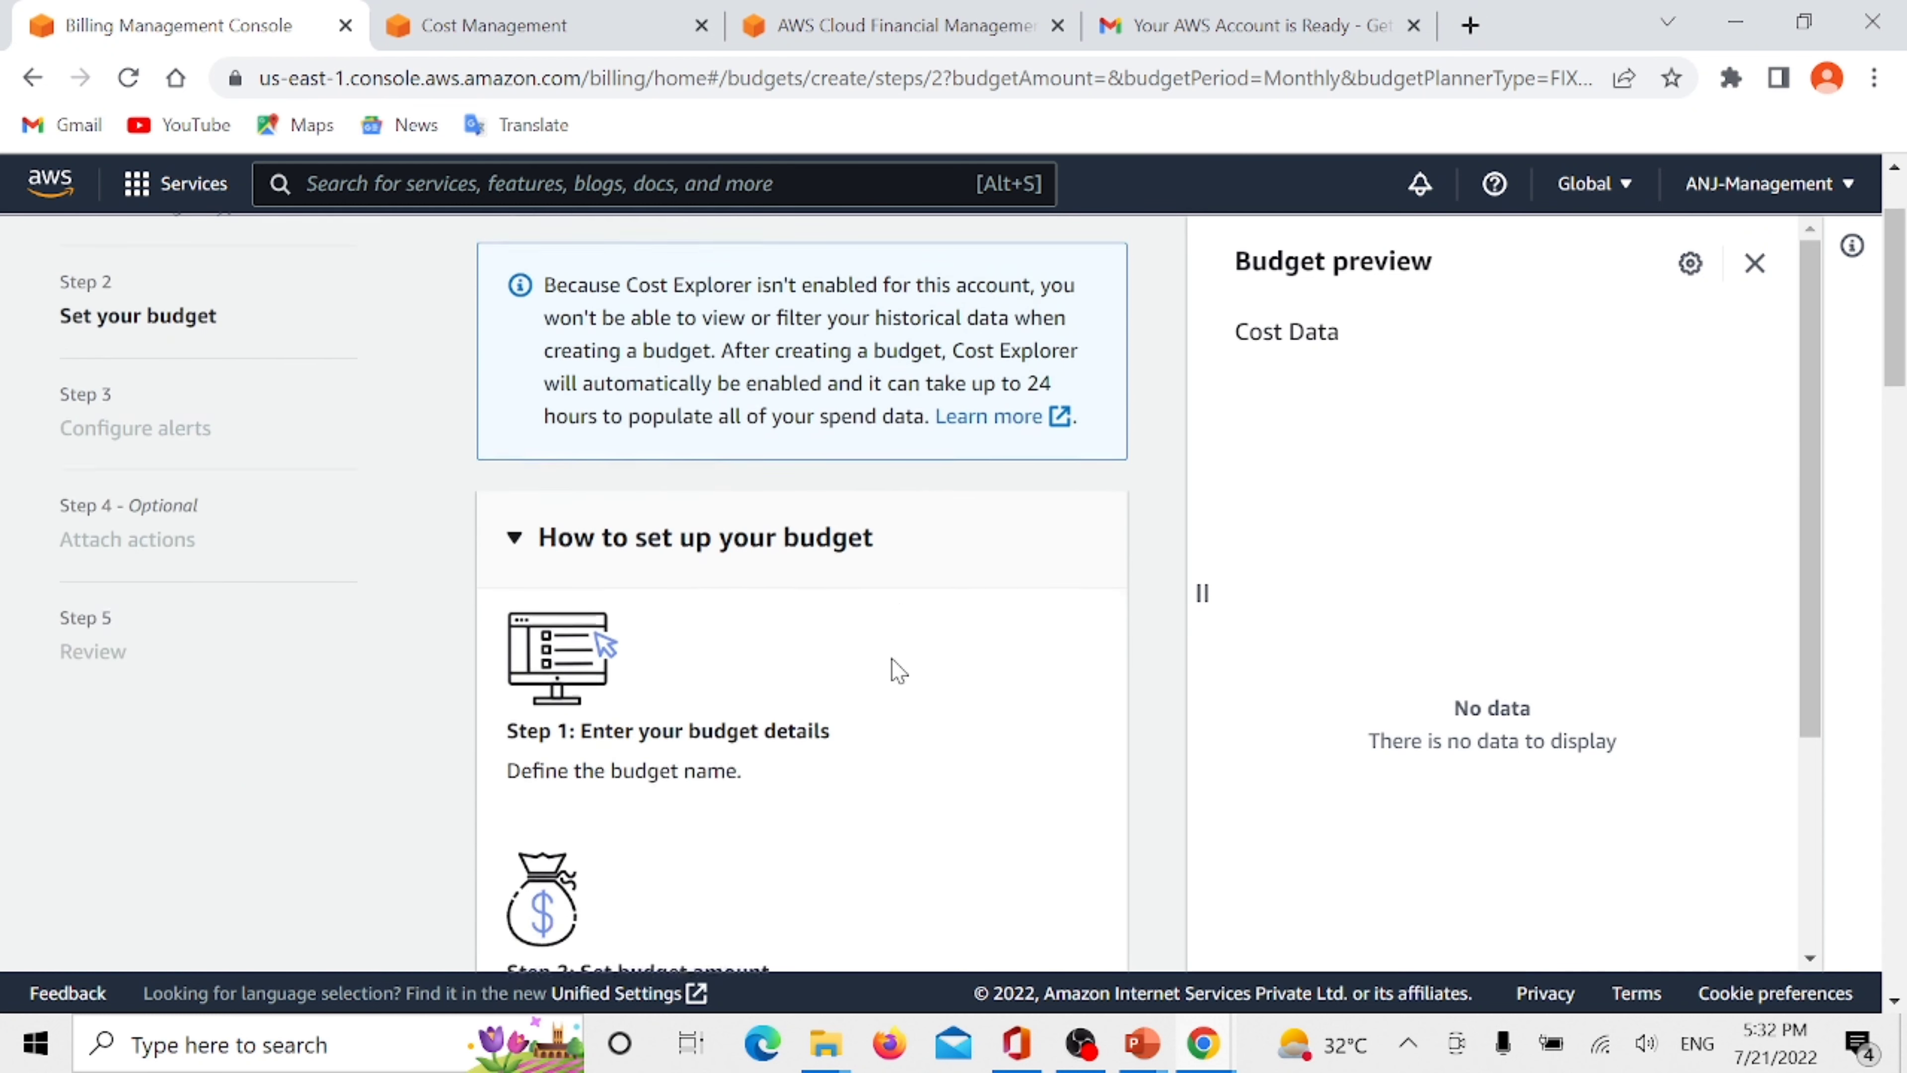
{"action": "scroll", "coordinate": [874, 622], "scroll_direction": "up", "scroll_amount": 5}
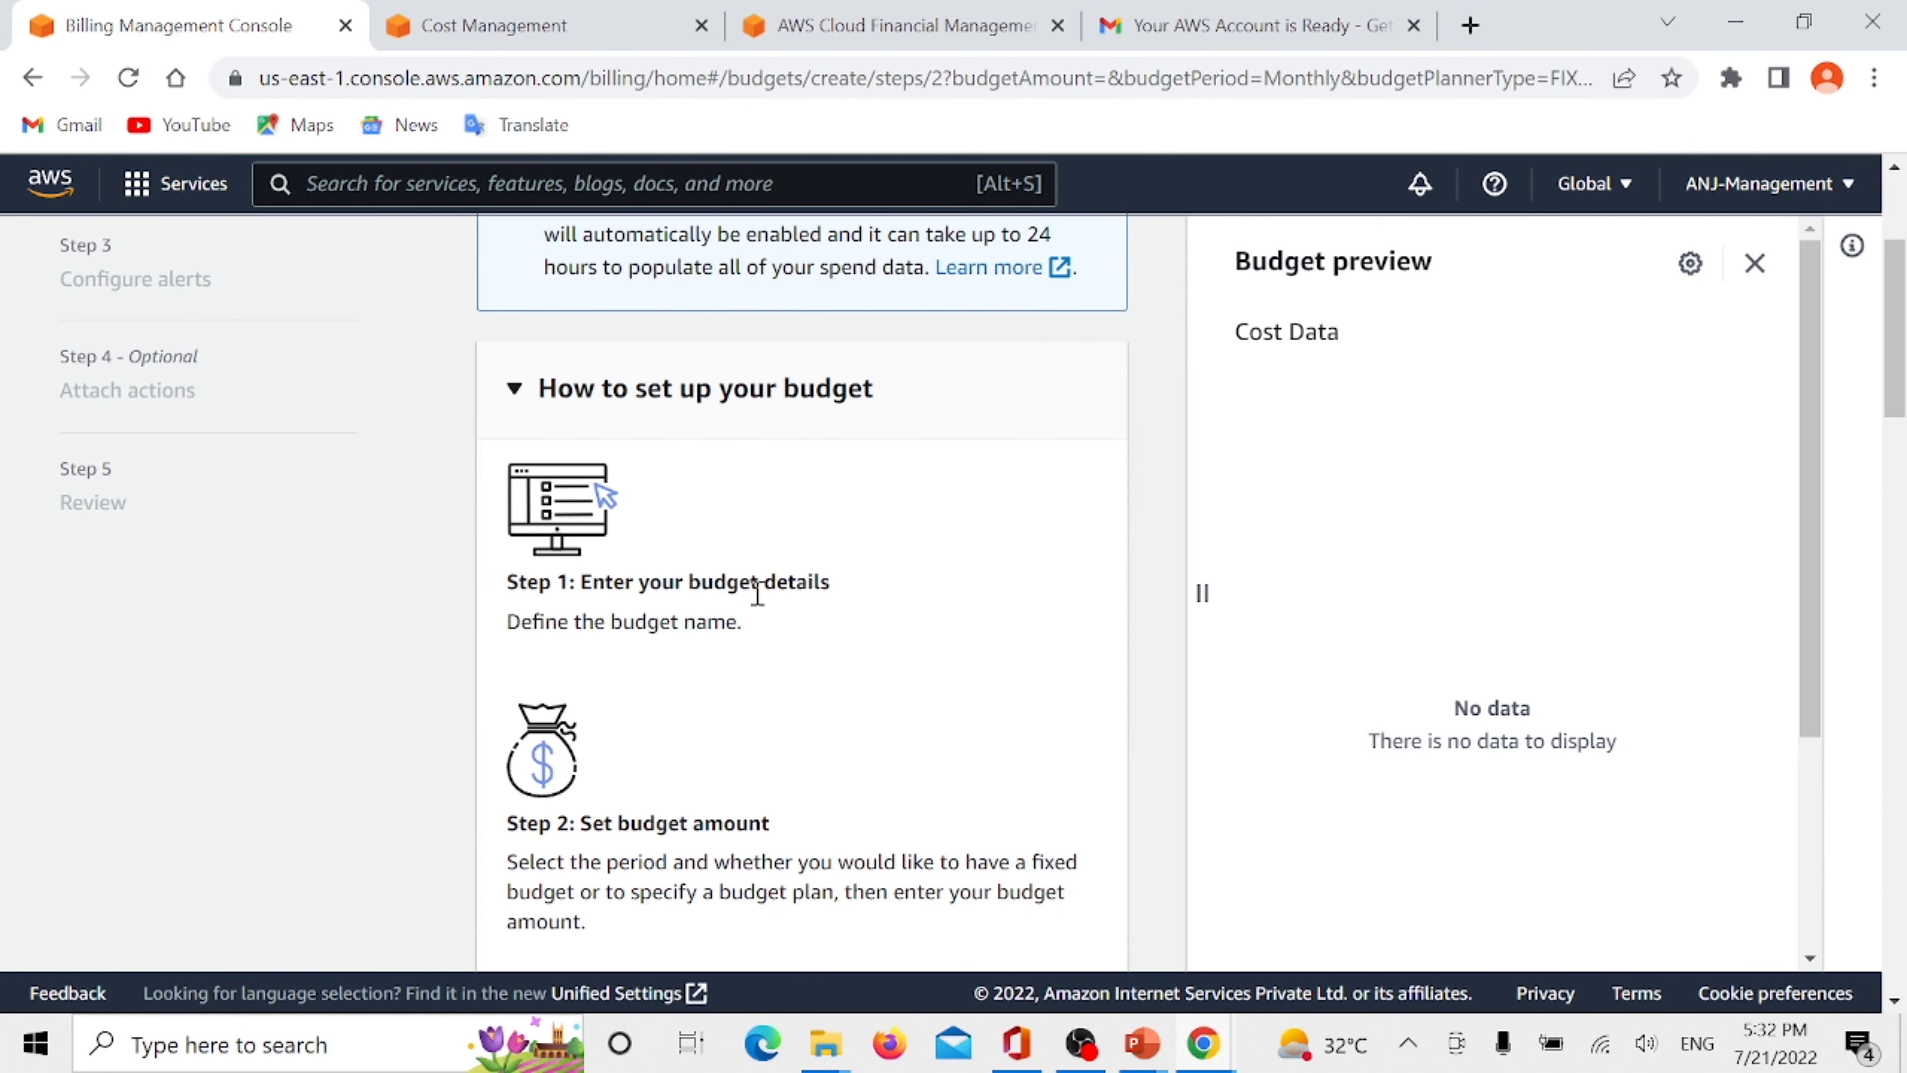
{"action": "scroll", "coordinate": [844, 617], "scroll_direction": "down", "scroll_amount": 4}
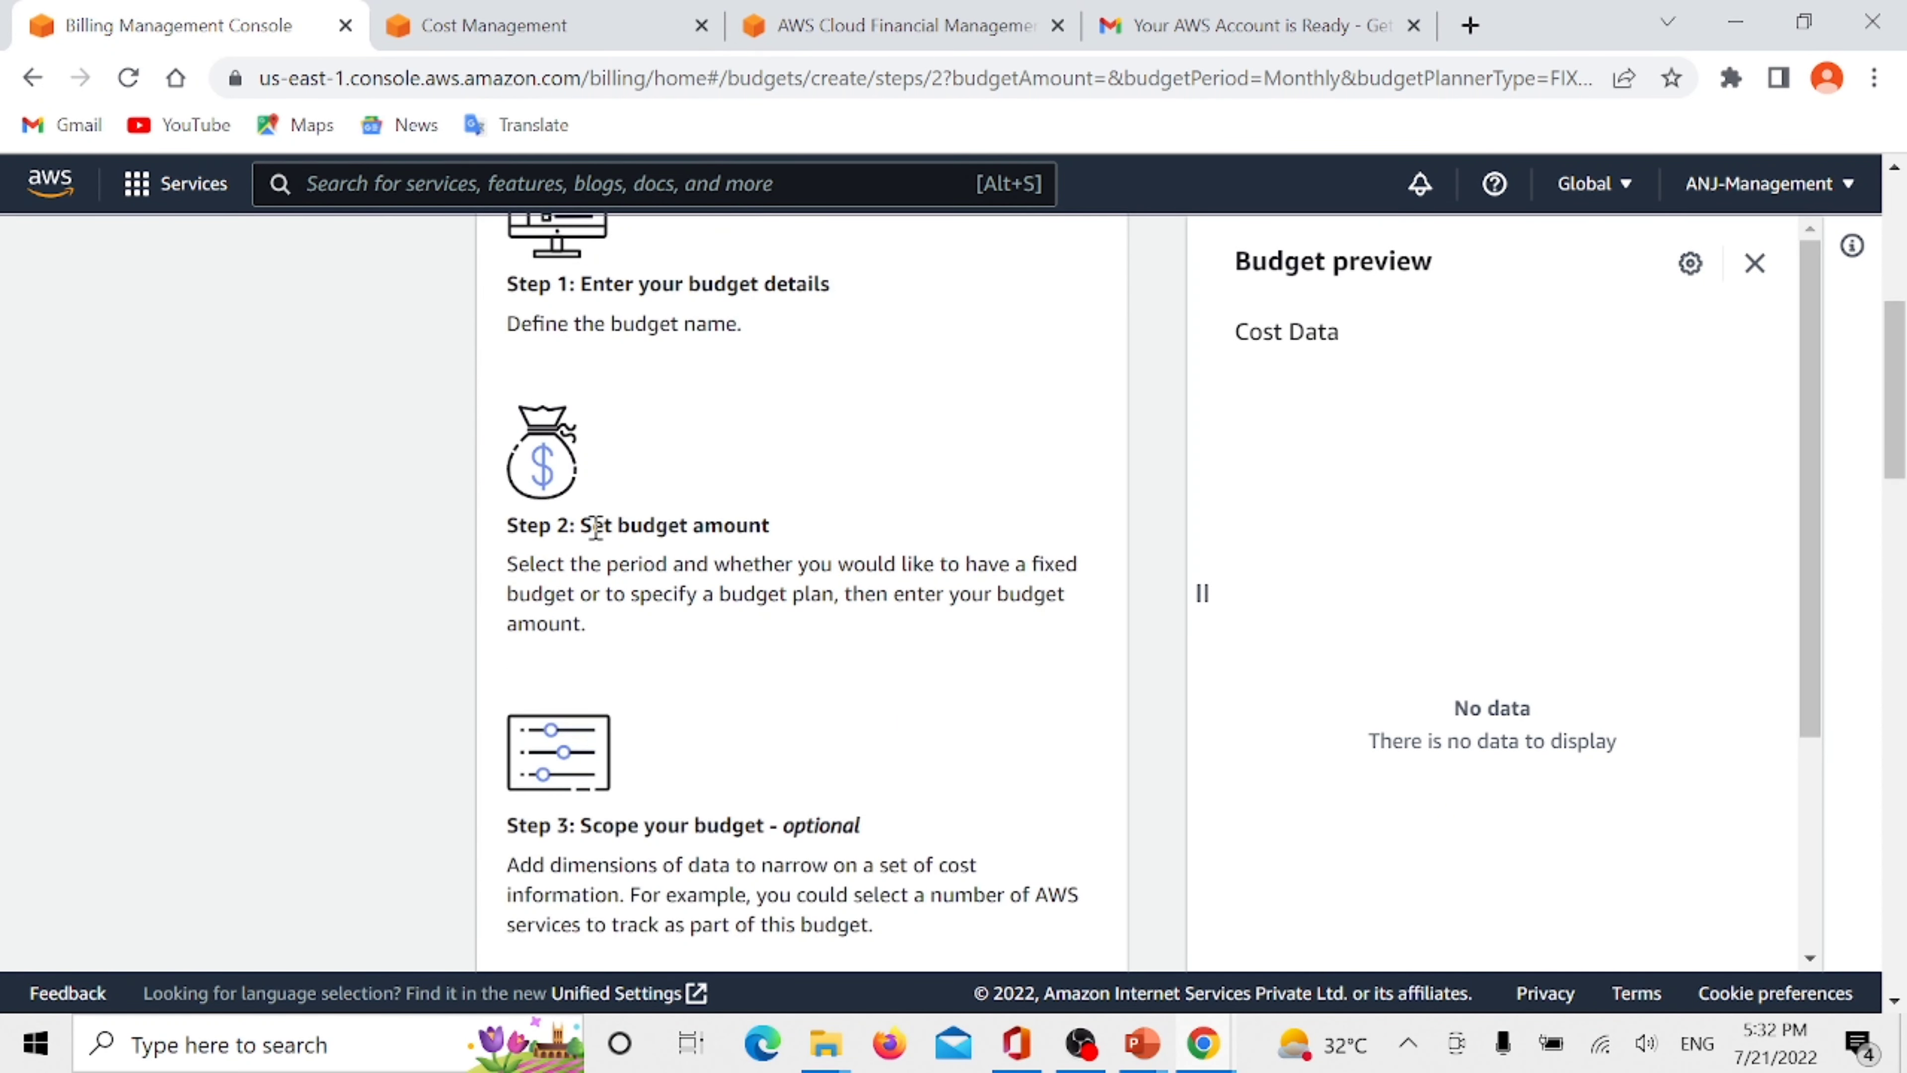
{"action": "scroll", "coordinate": [778, 533], "scroll_direction": "down", "scroll_amount": 8}
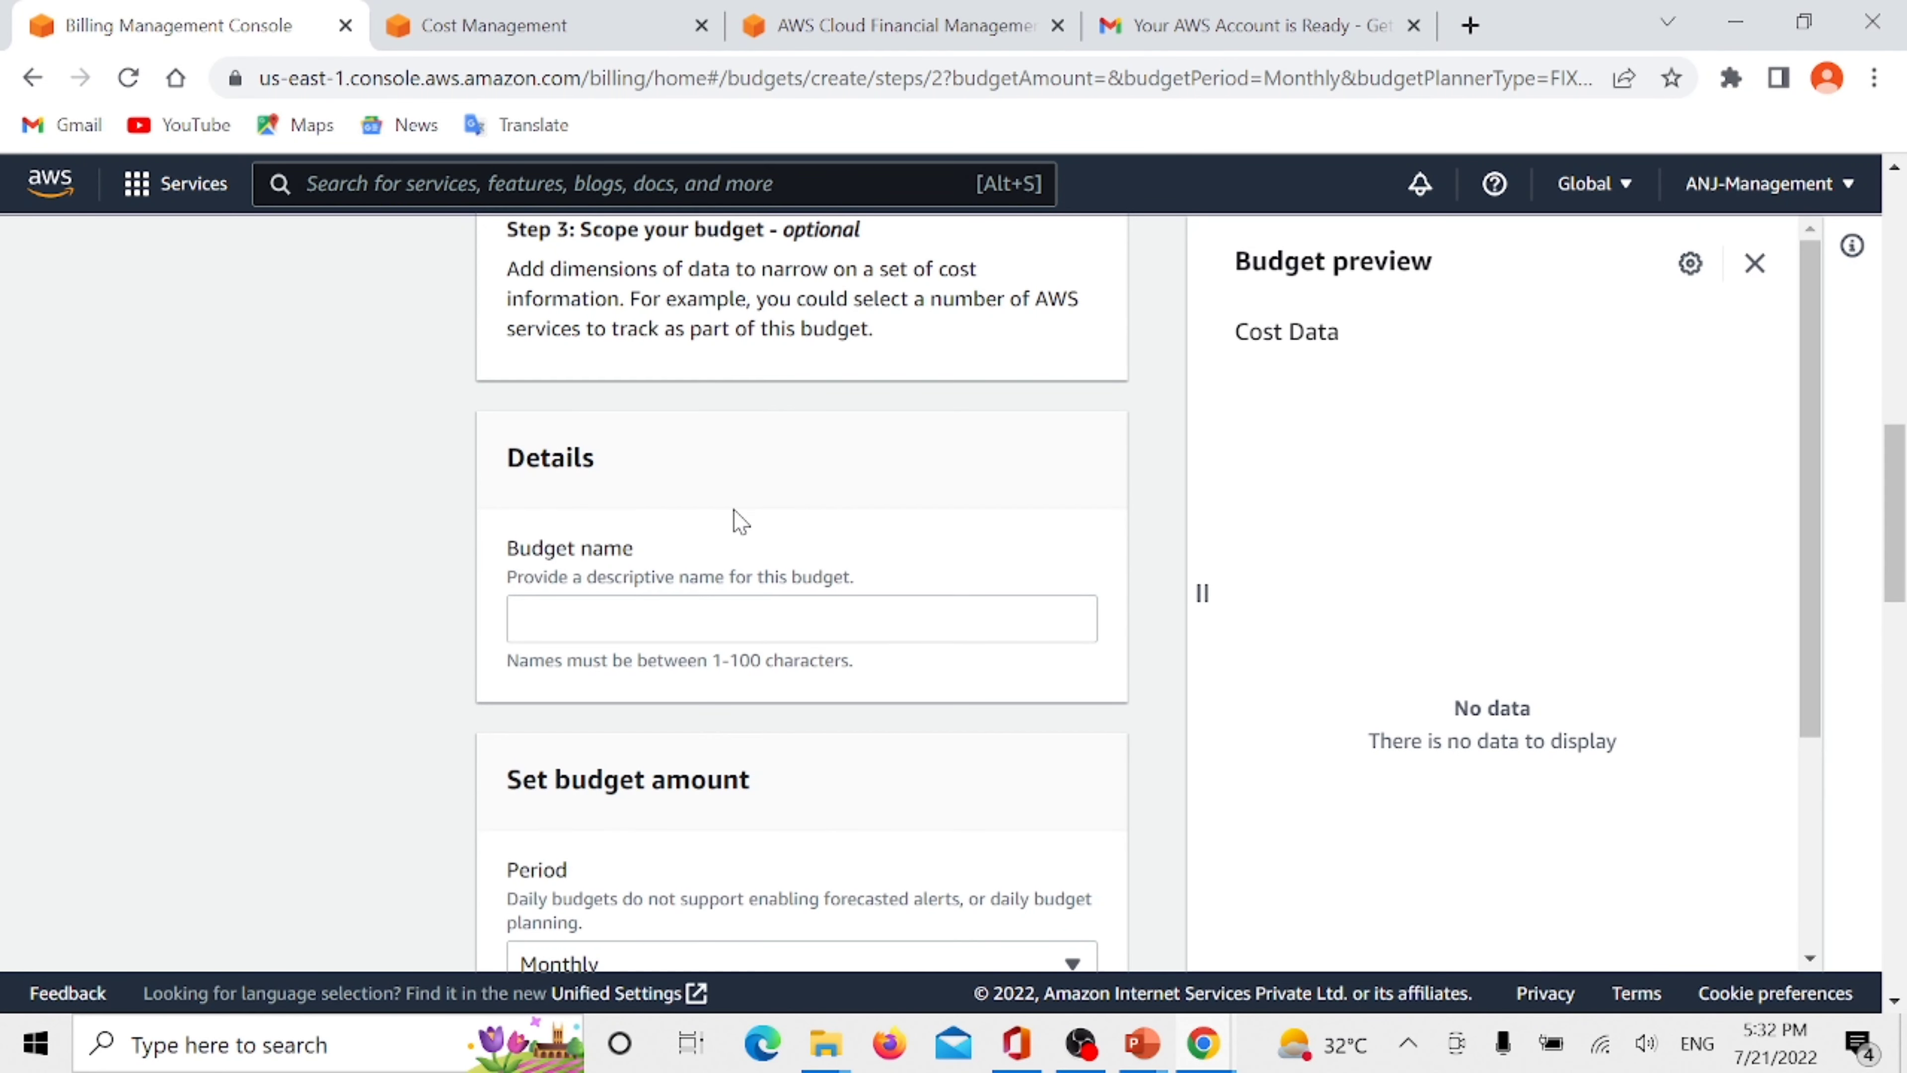
{"action": "left_click", "coordinate": [569, 623]}
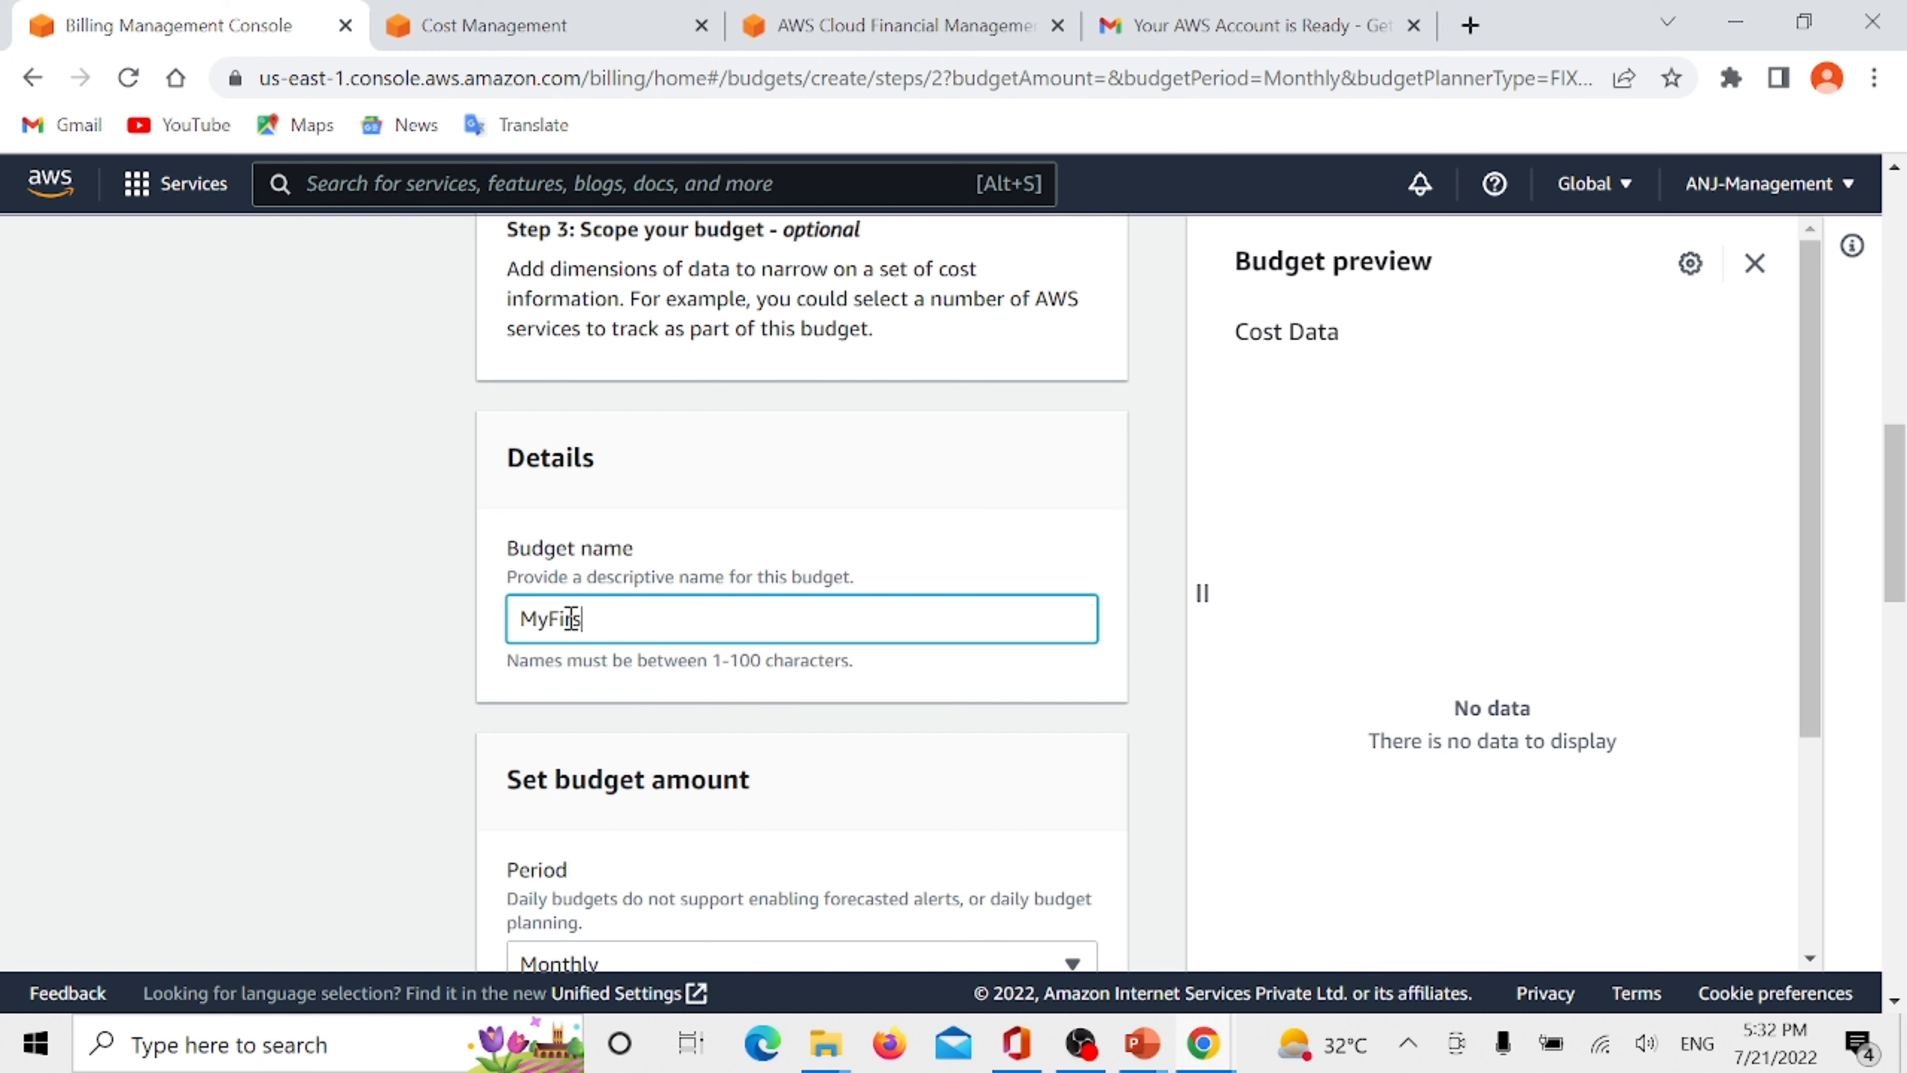
{"action": "type", "text": "MyFirstBudget"}
- Check the available budget periods and budgeting methods, keeping Monthly and Fixed selected
{"action": "scroll", "coordinate": [660, 597], "scroll_direction": "down", "scroll_amount": 4}
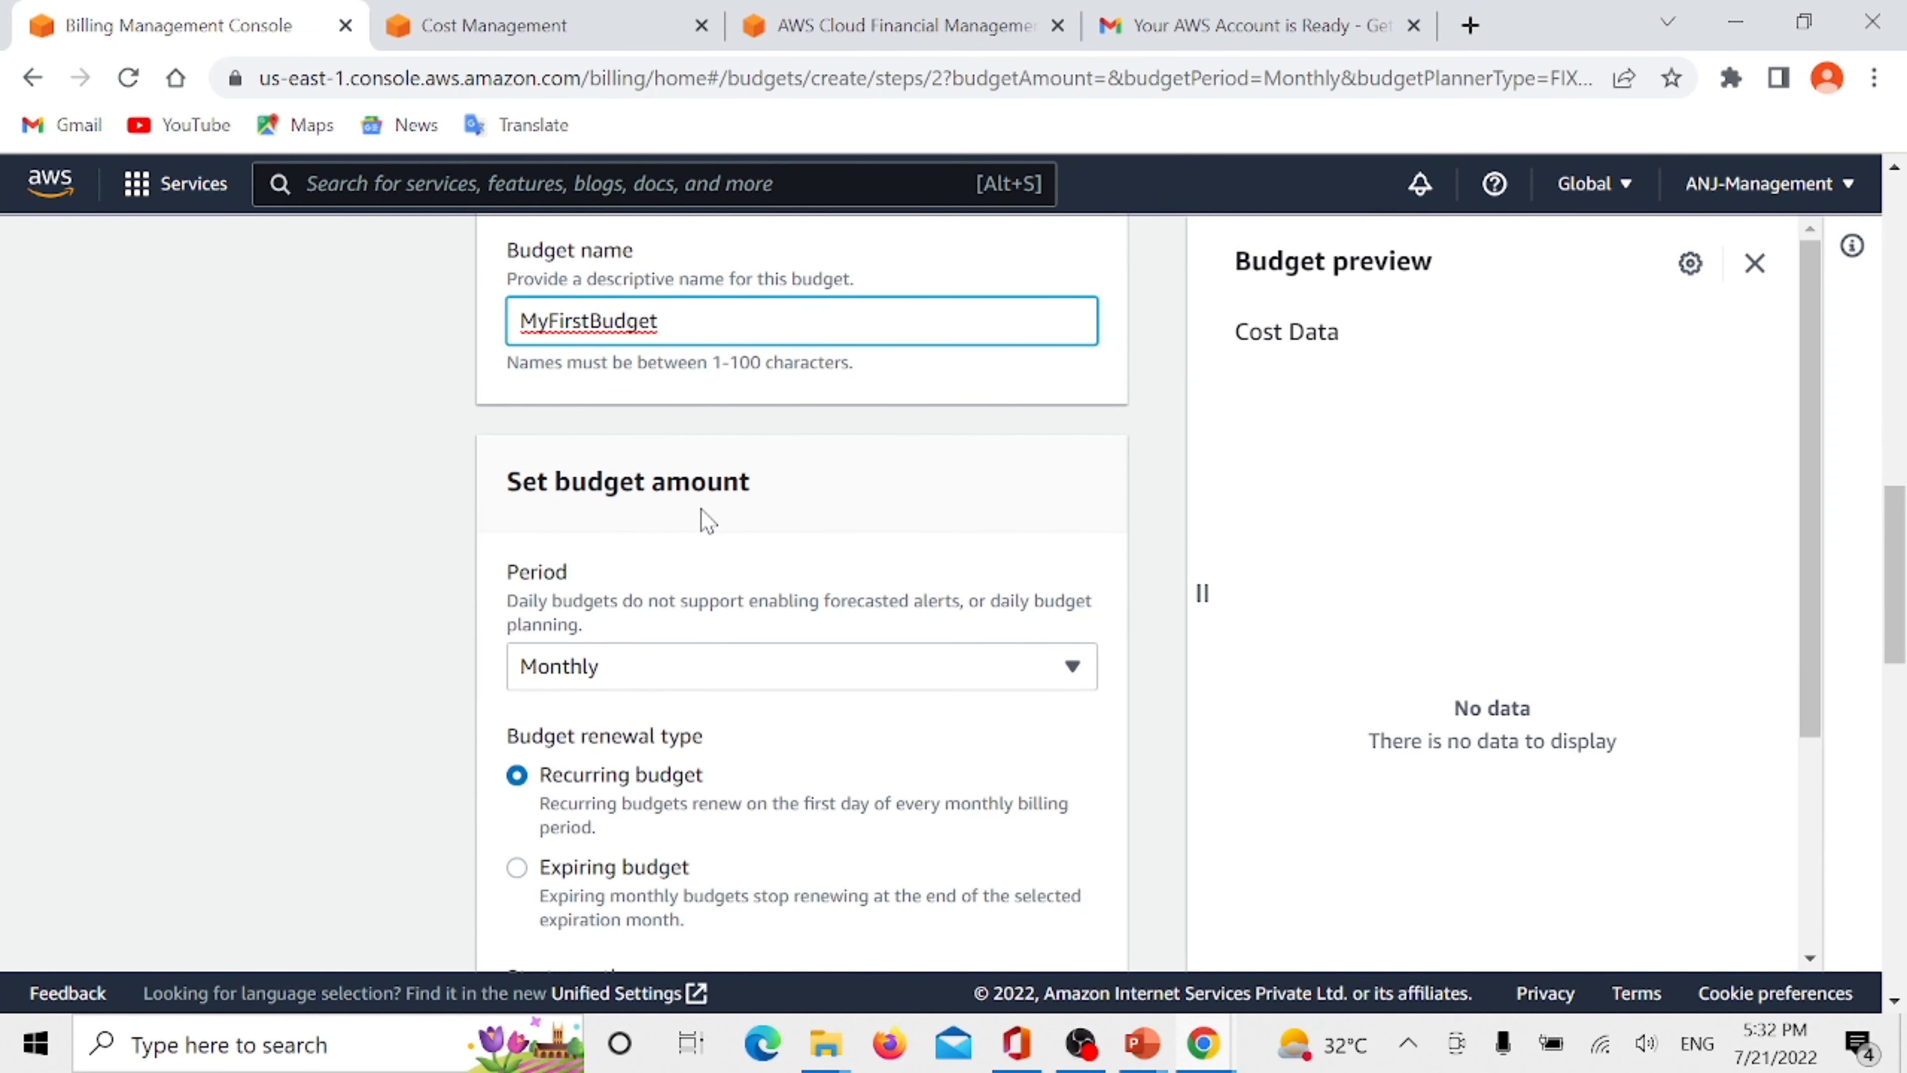
{"action": "scroll", "coordinate": [732, 511], "scroll_direction": "down", "scroll_amount": 2}
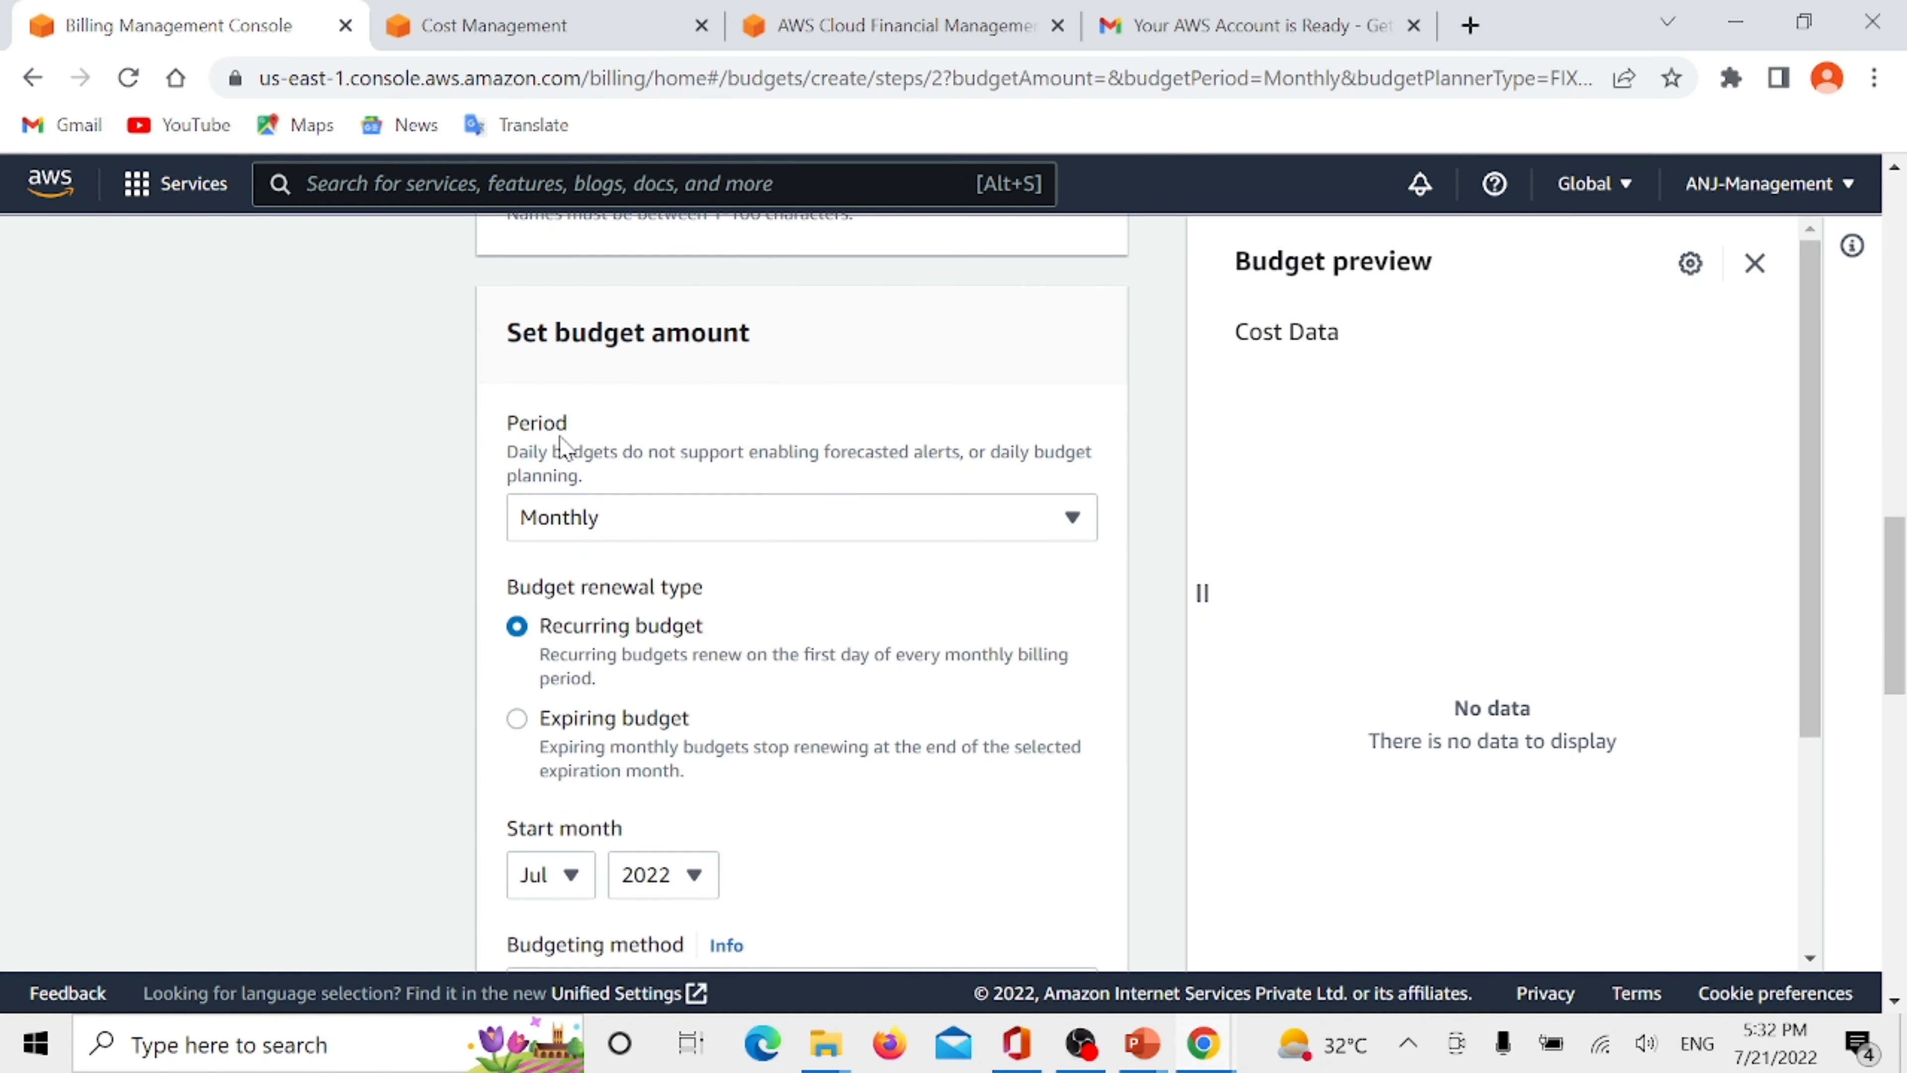
{"action": "left_click", "coordinate": [648, 524]}
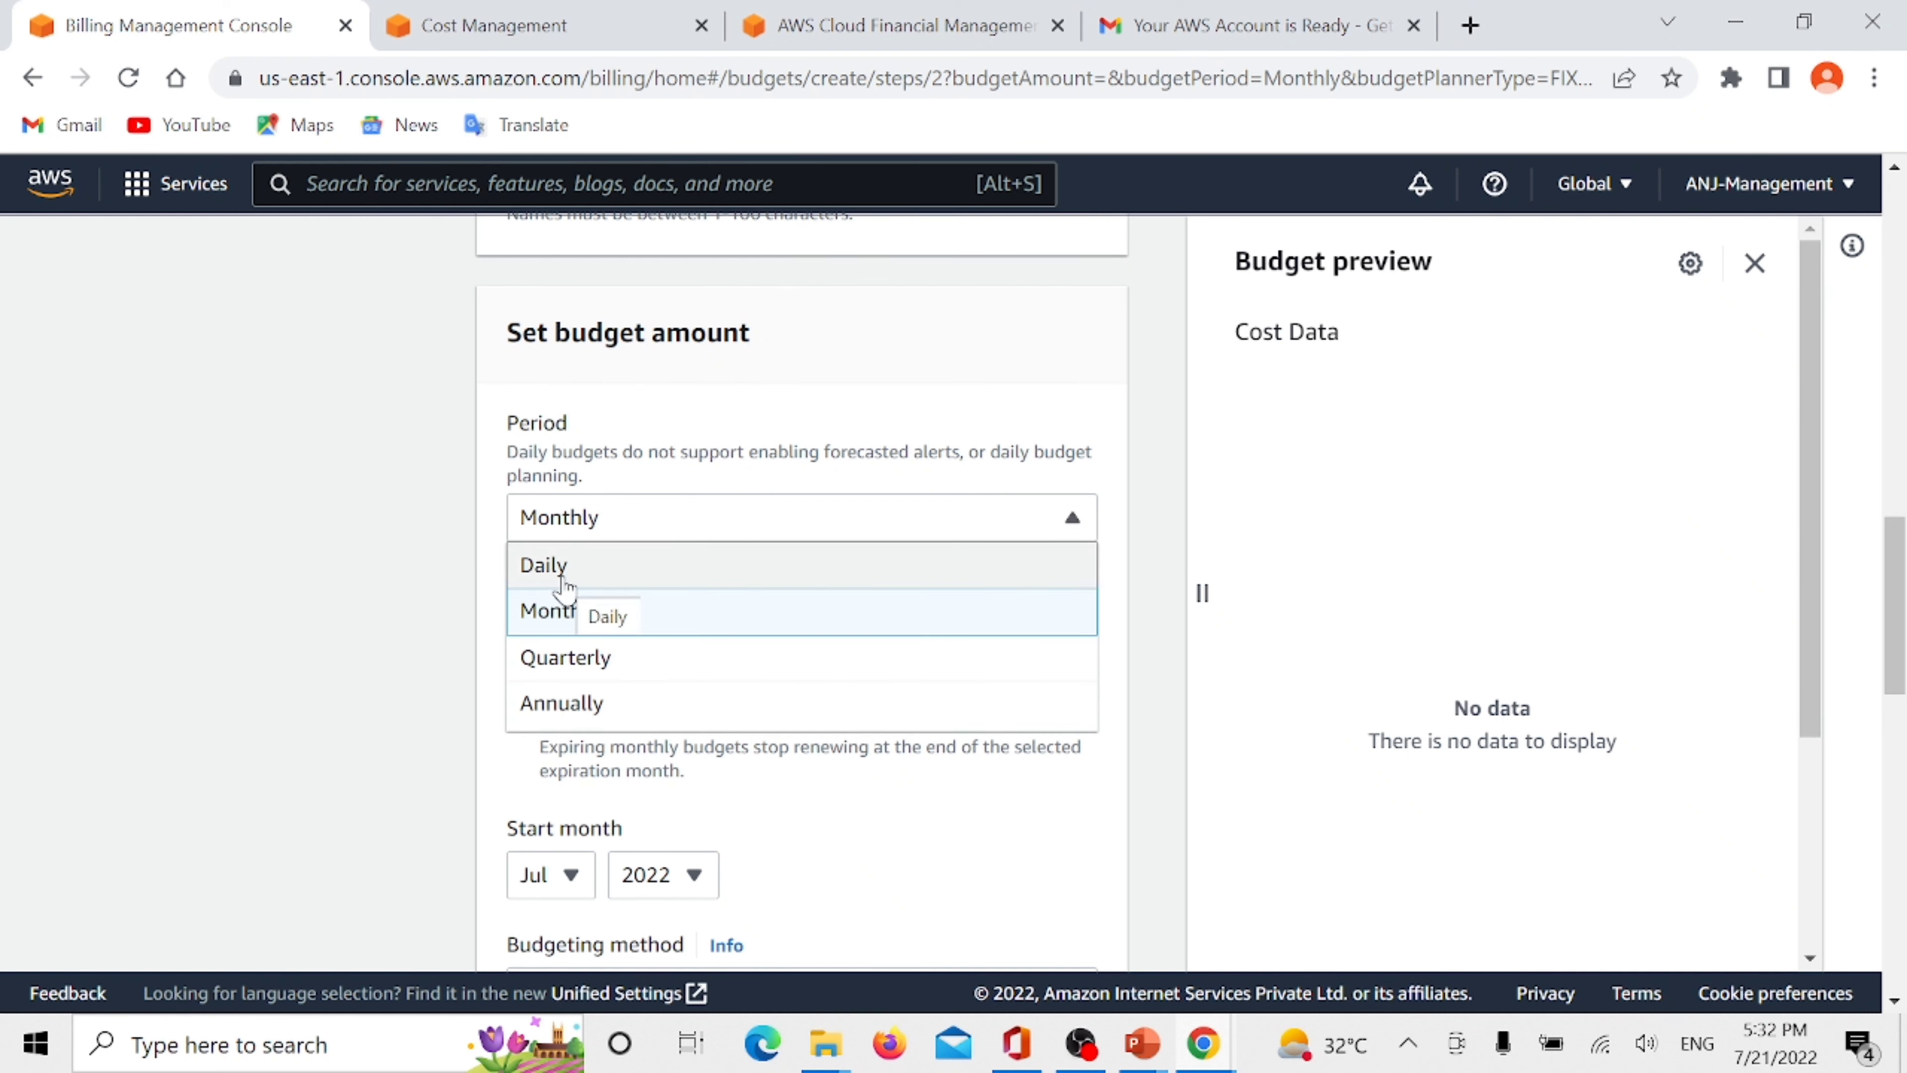
{"action": "left_click", "coordinate": [621, 532]}
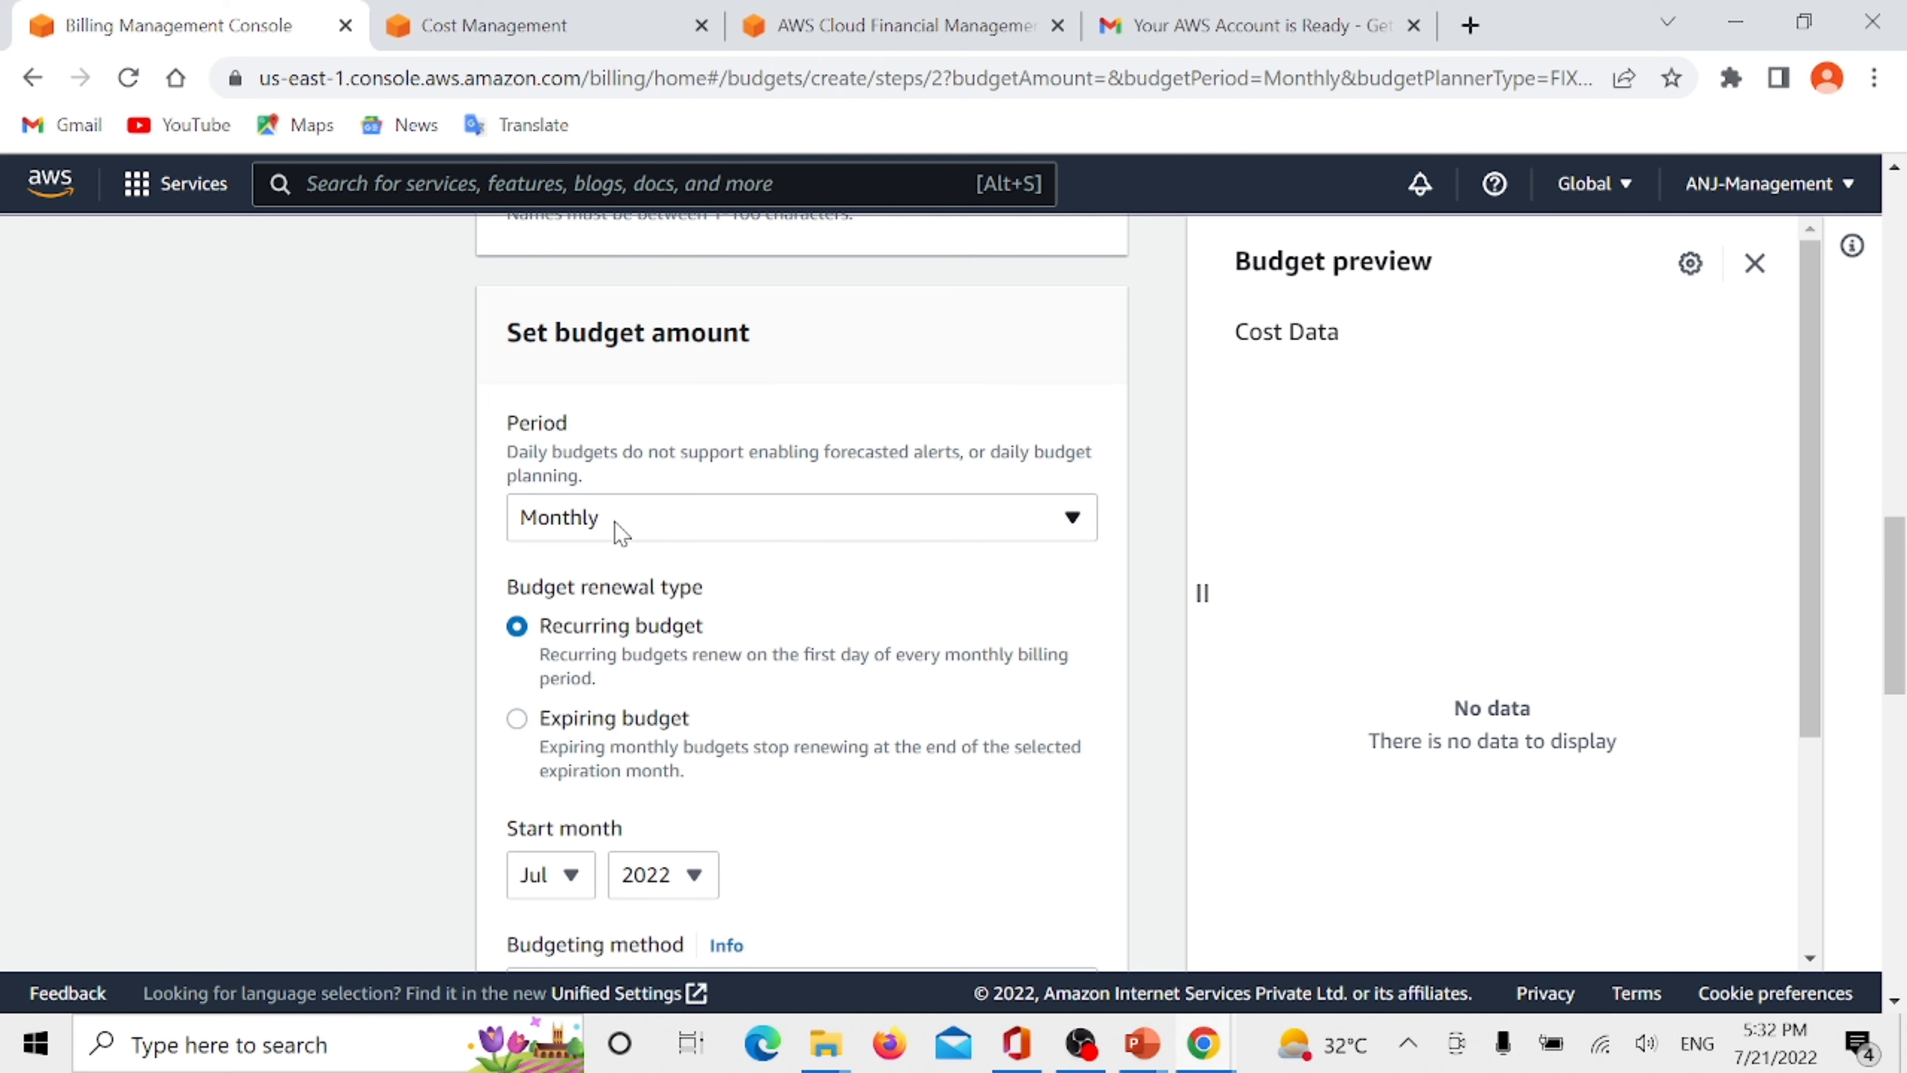
{"action": "scroll", "coordinate": [620, 533], "scroll_direction": "down", "scroll_amount": 2}
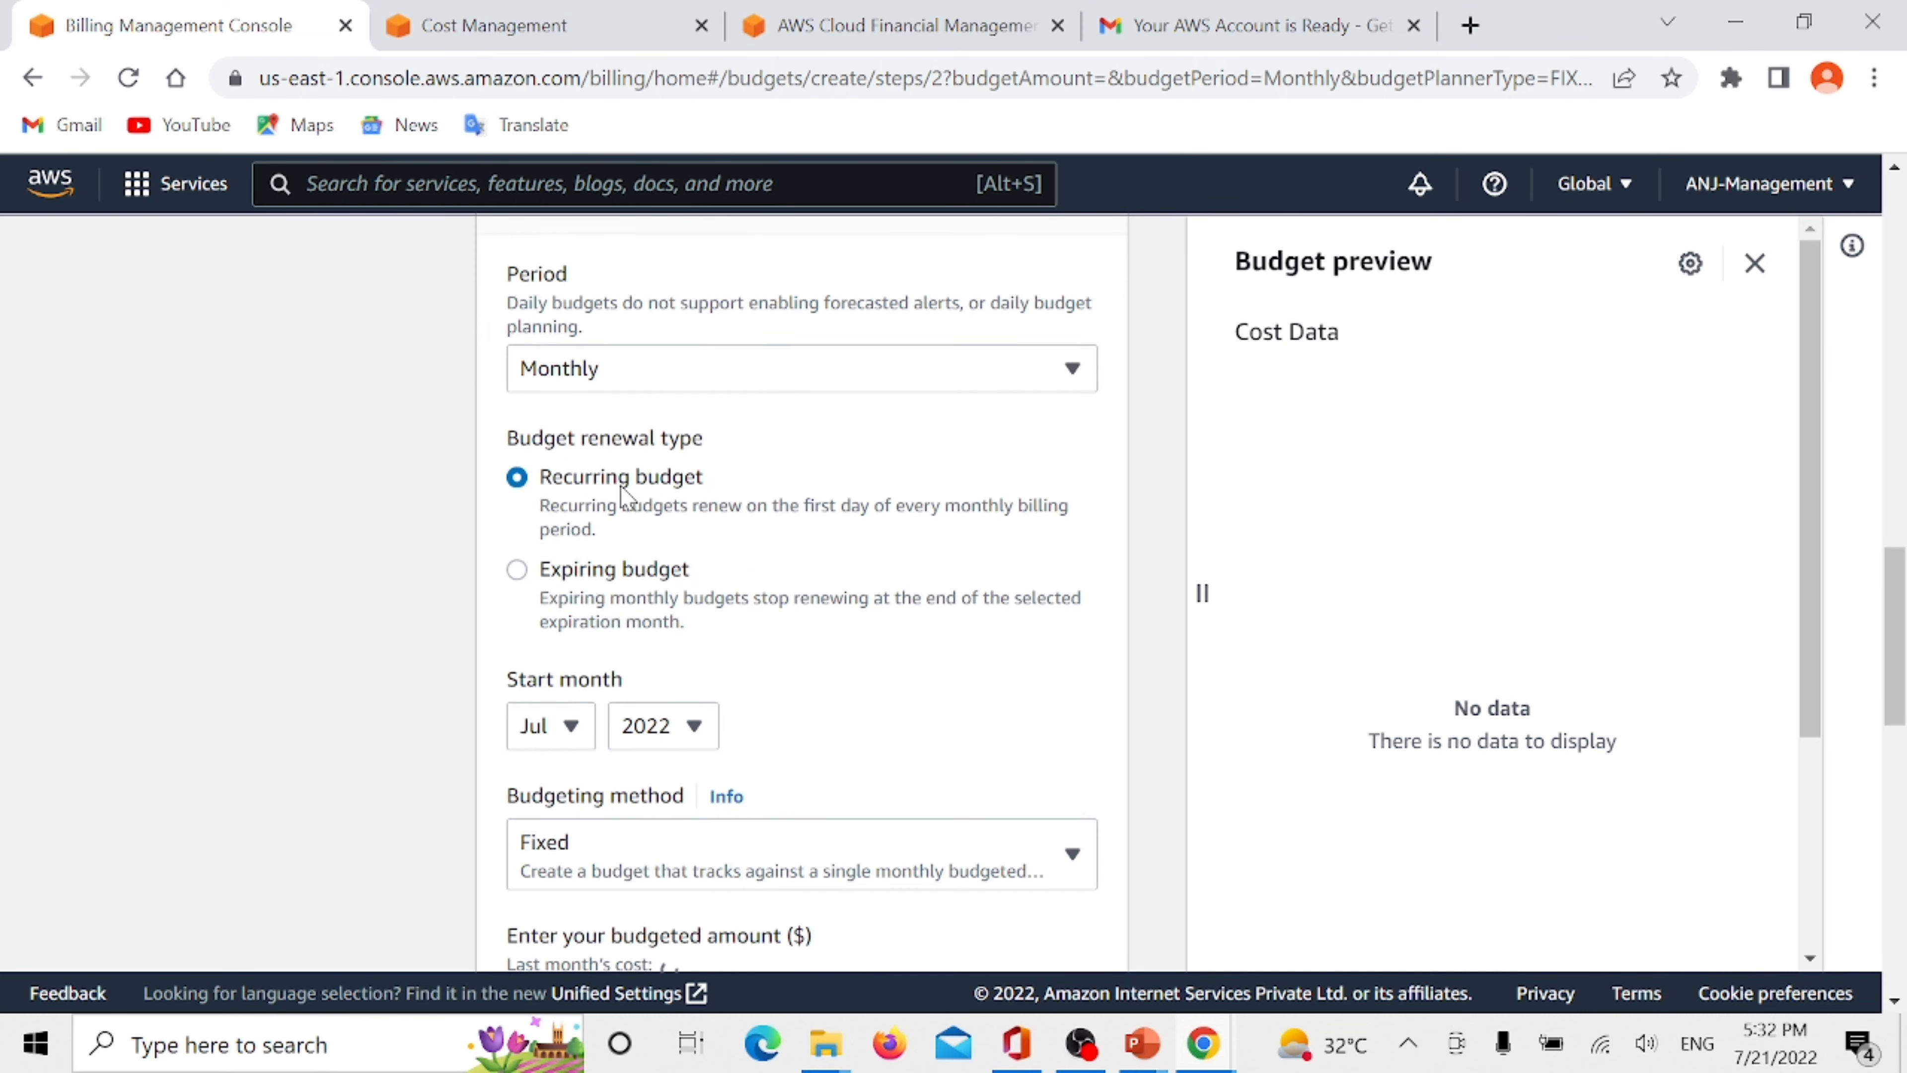
{"action": "scroll", "coordinate": [623, 495], "scroll_direction": "down", "scroll_amount": 2}
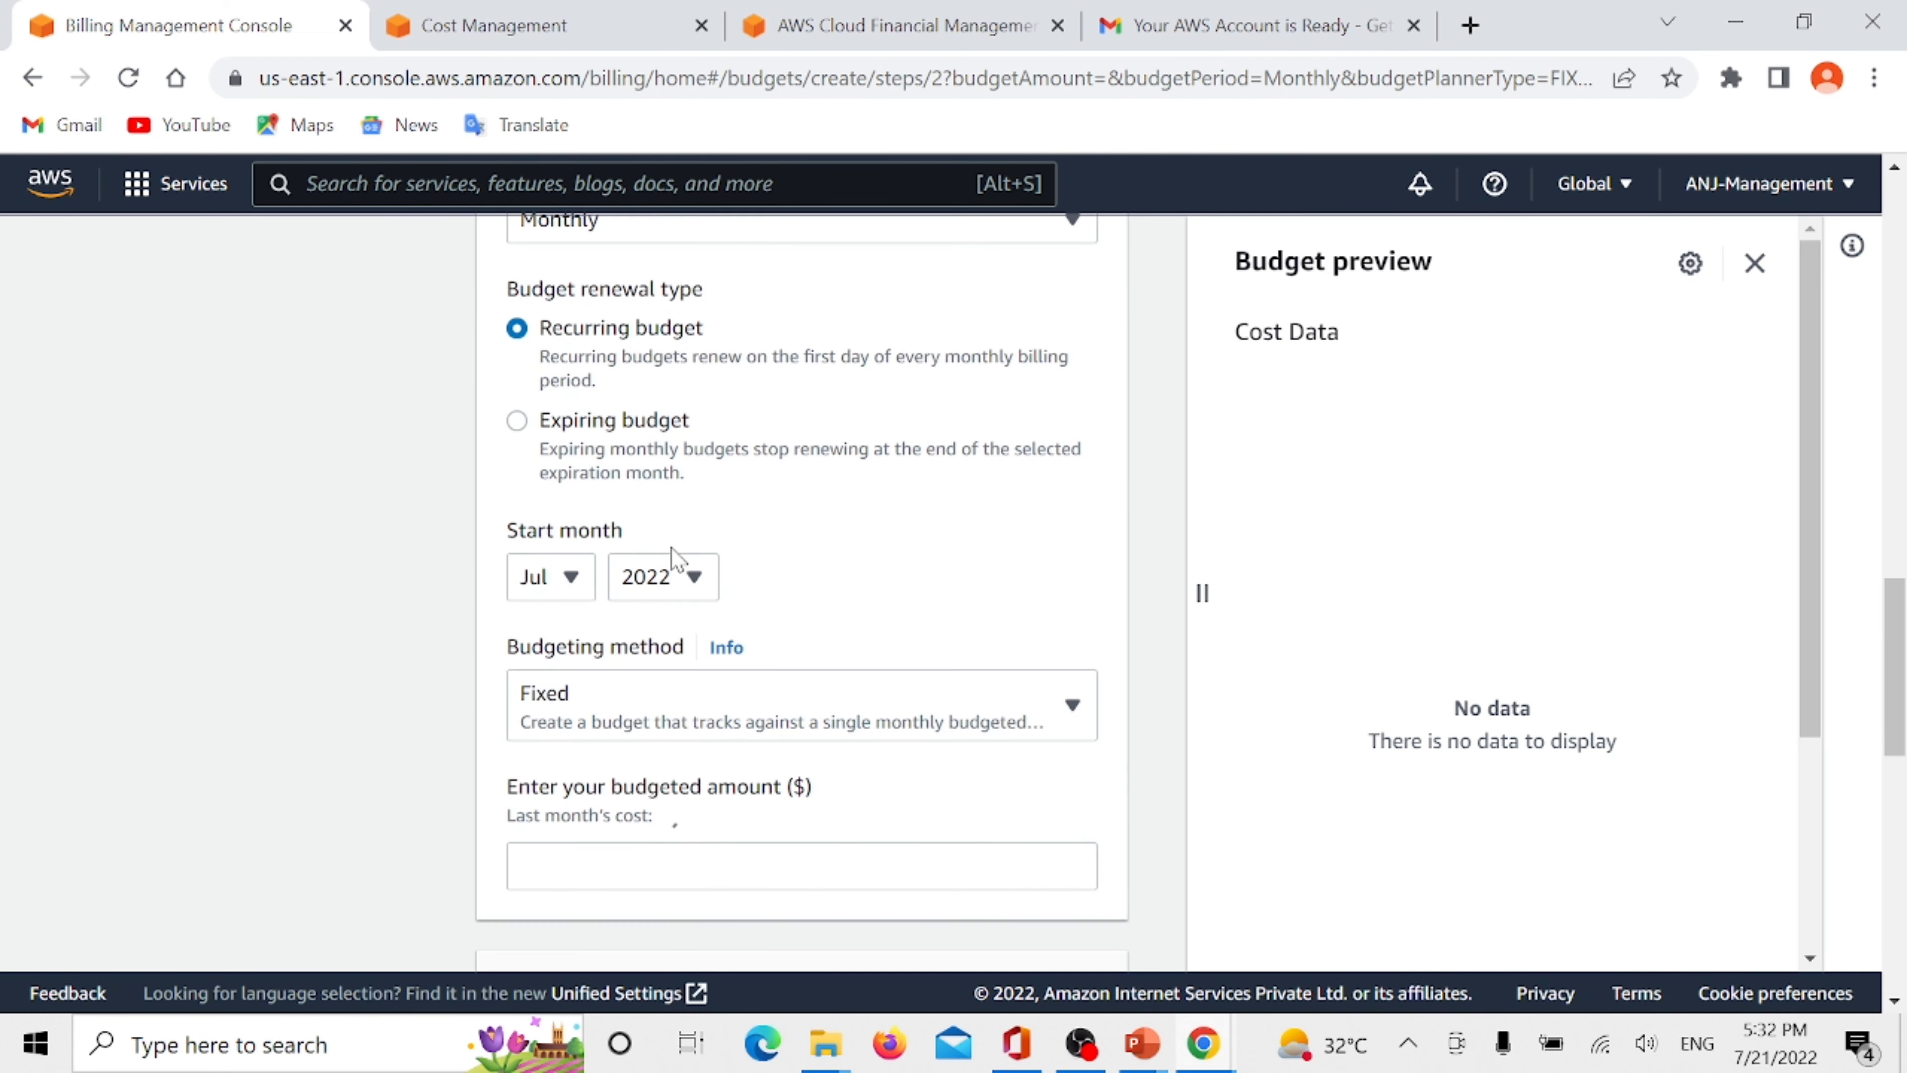
{"action": "left_click", "coordinate": [644, 699]}
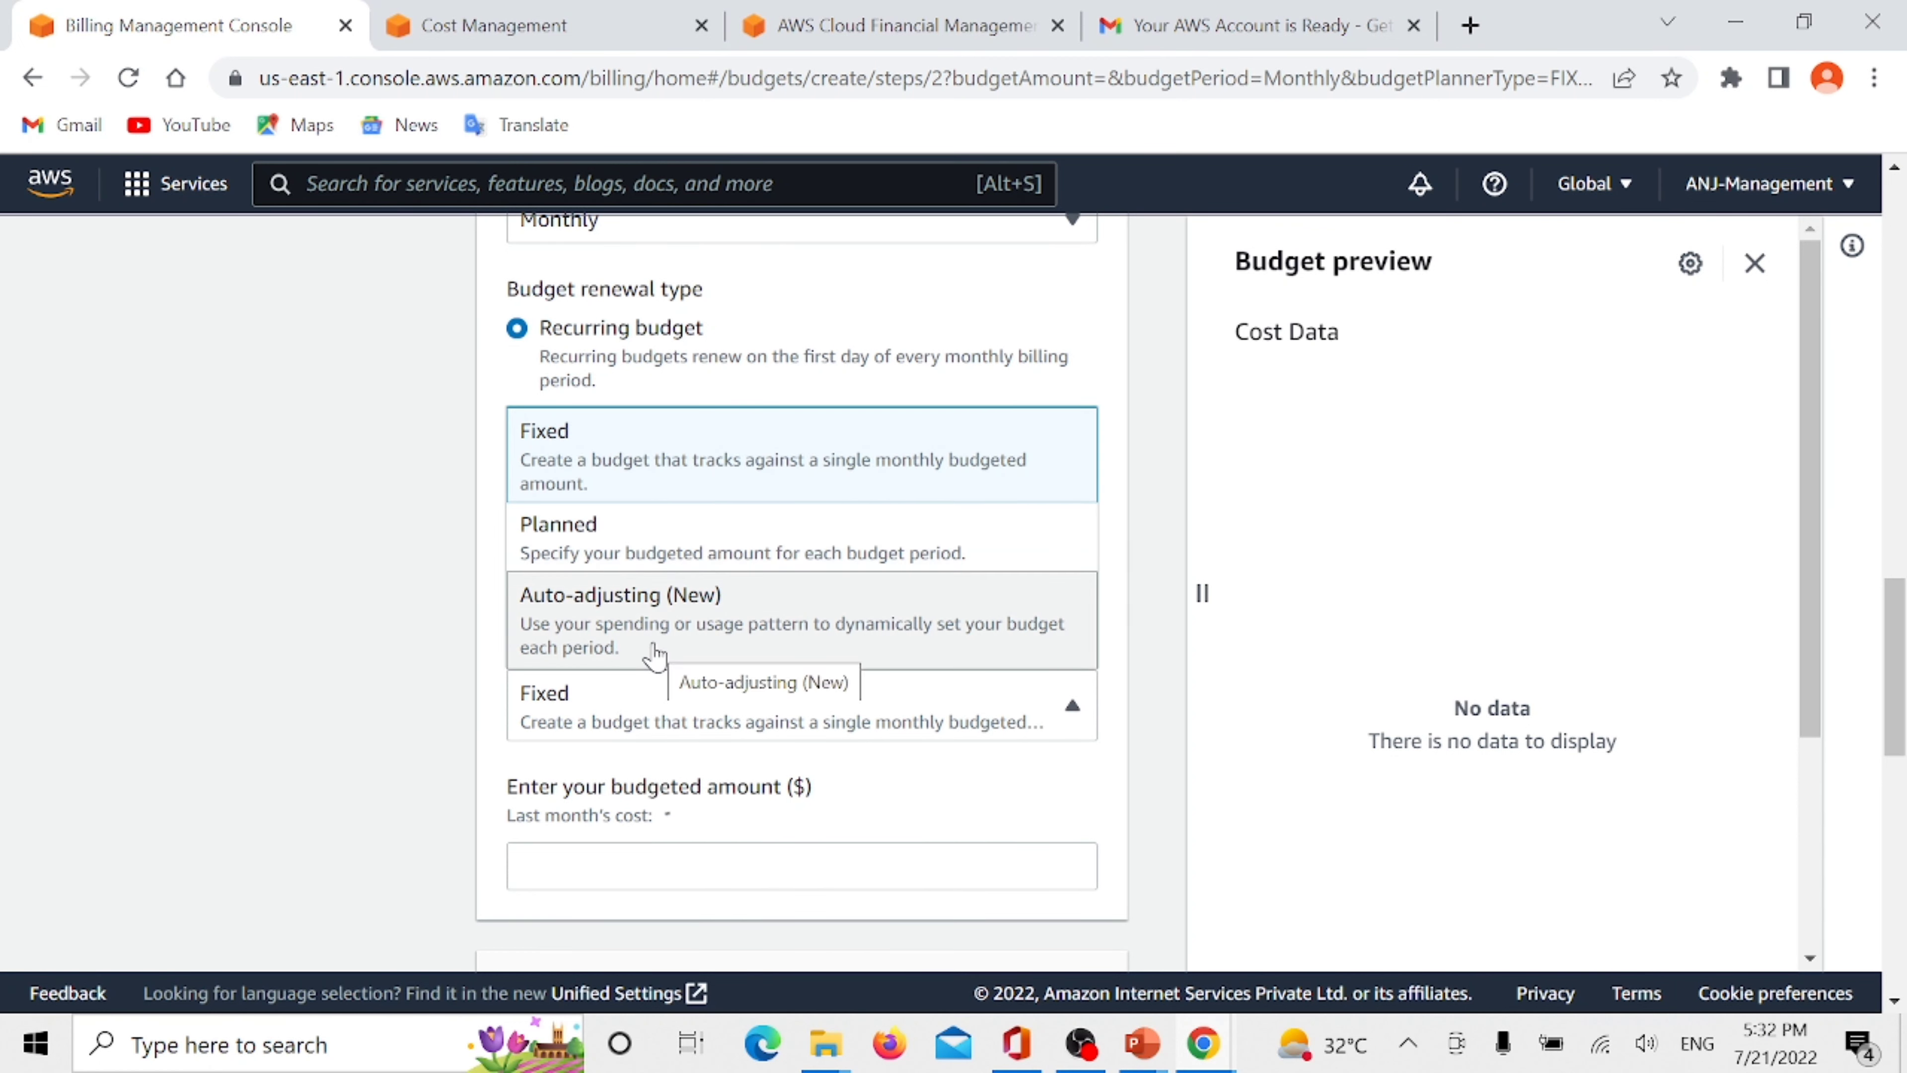
{"action": "left_click", "coordinate": [622, 718]}
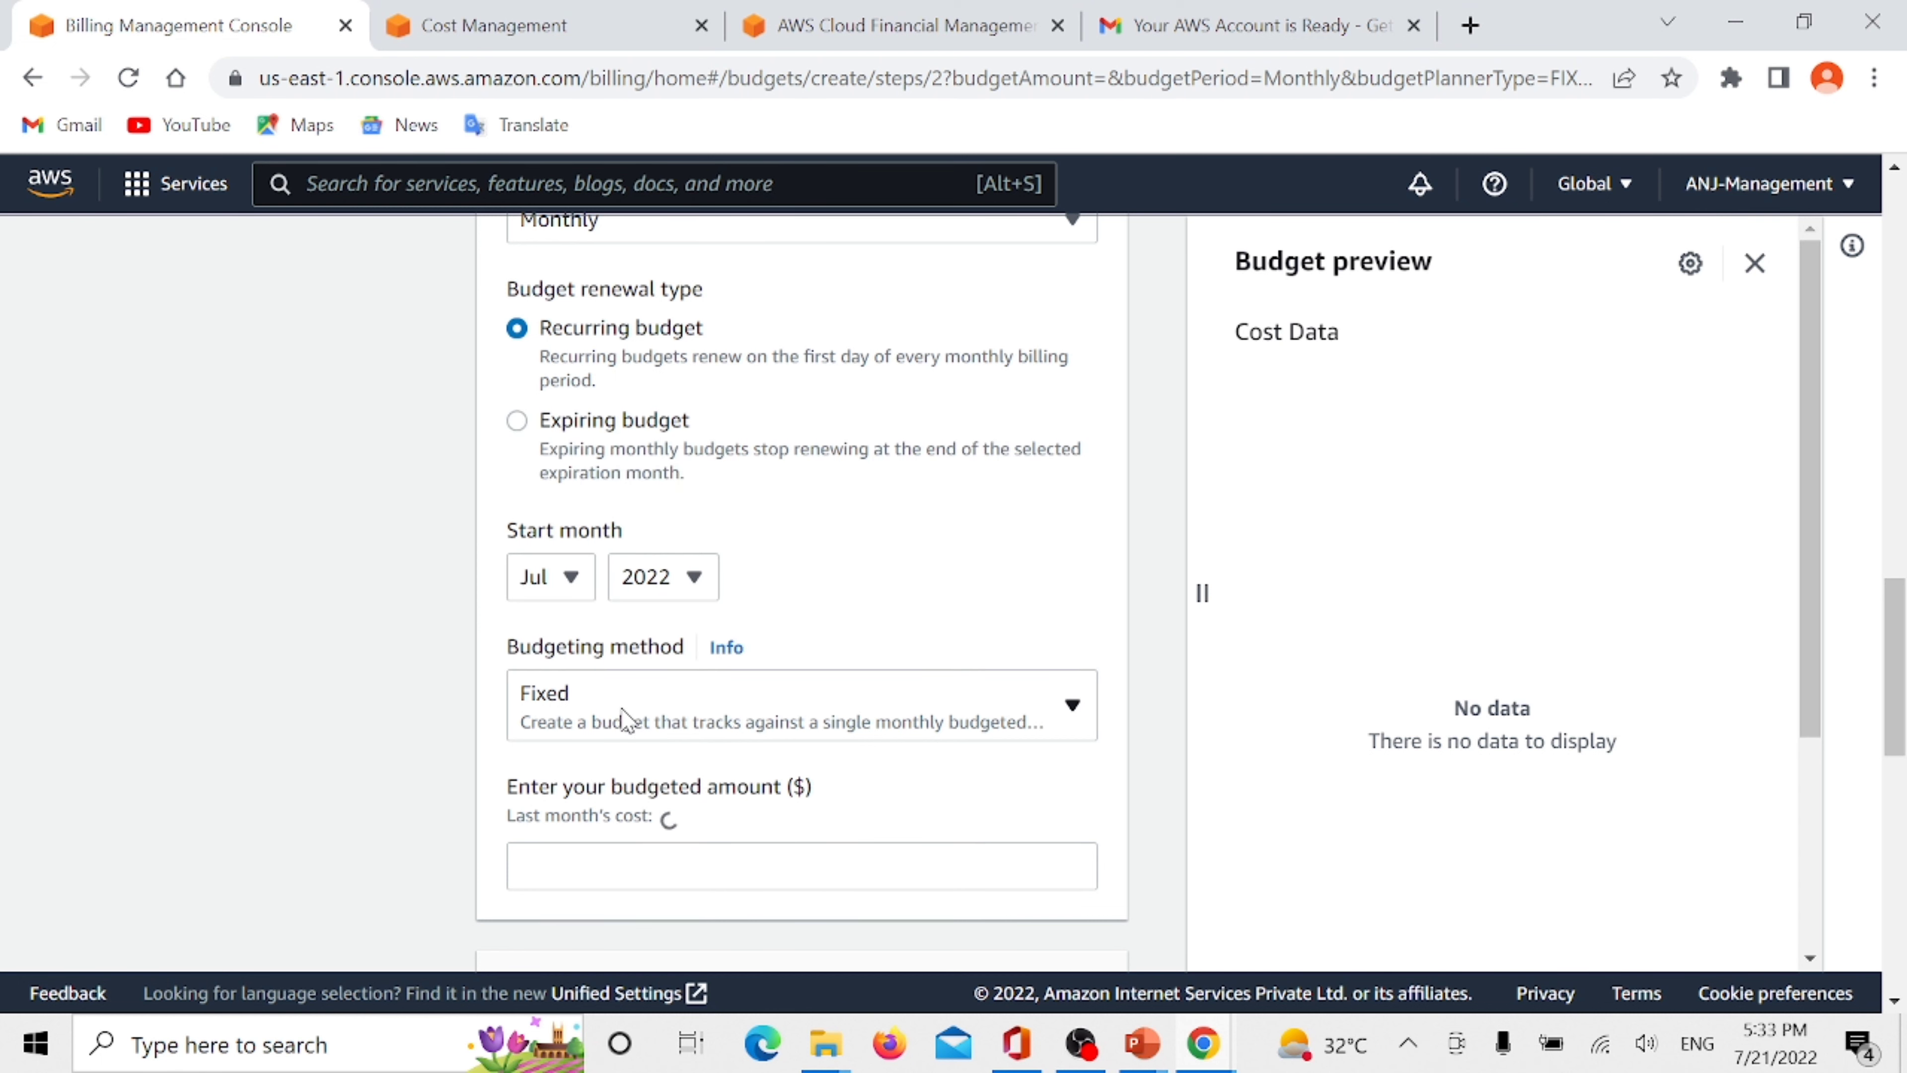
- Set the fixed monthly budgeted amount to 0 dollars
{"action": "scroll", "coordinate": [525, 699], "scroll_direction": "down", "scroll_amount": 4}
{"action": "left_click", "coordinate": [583, 576]}
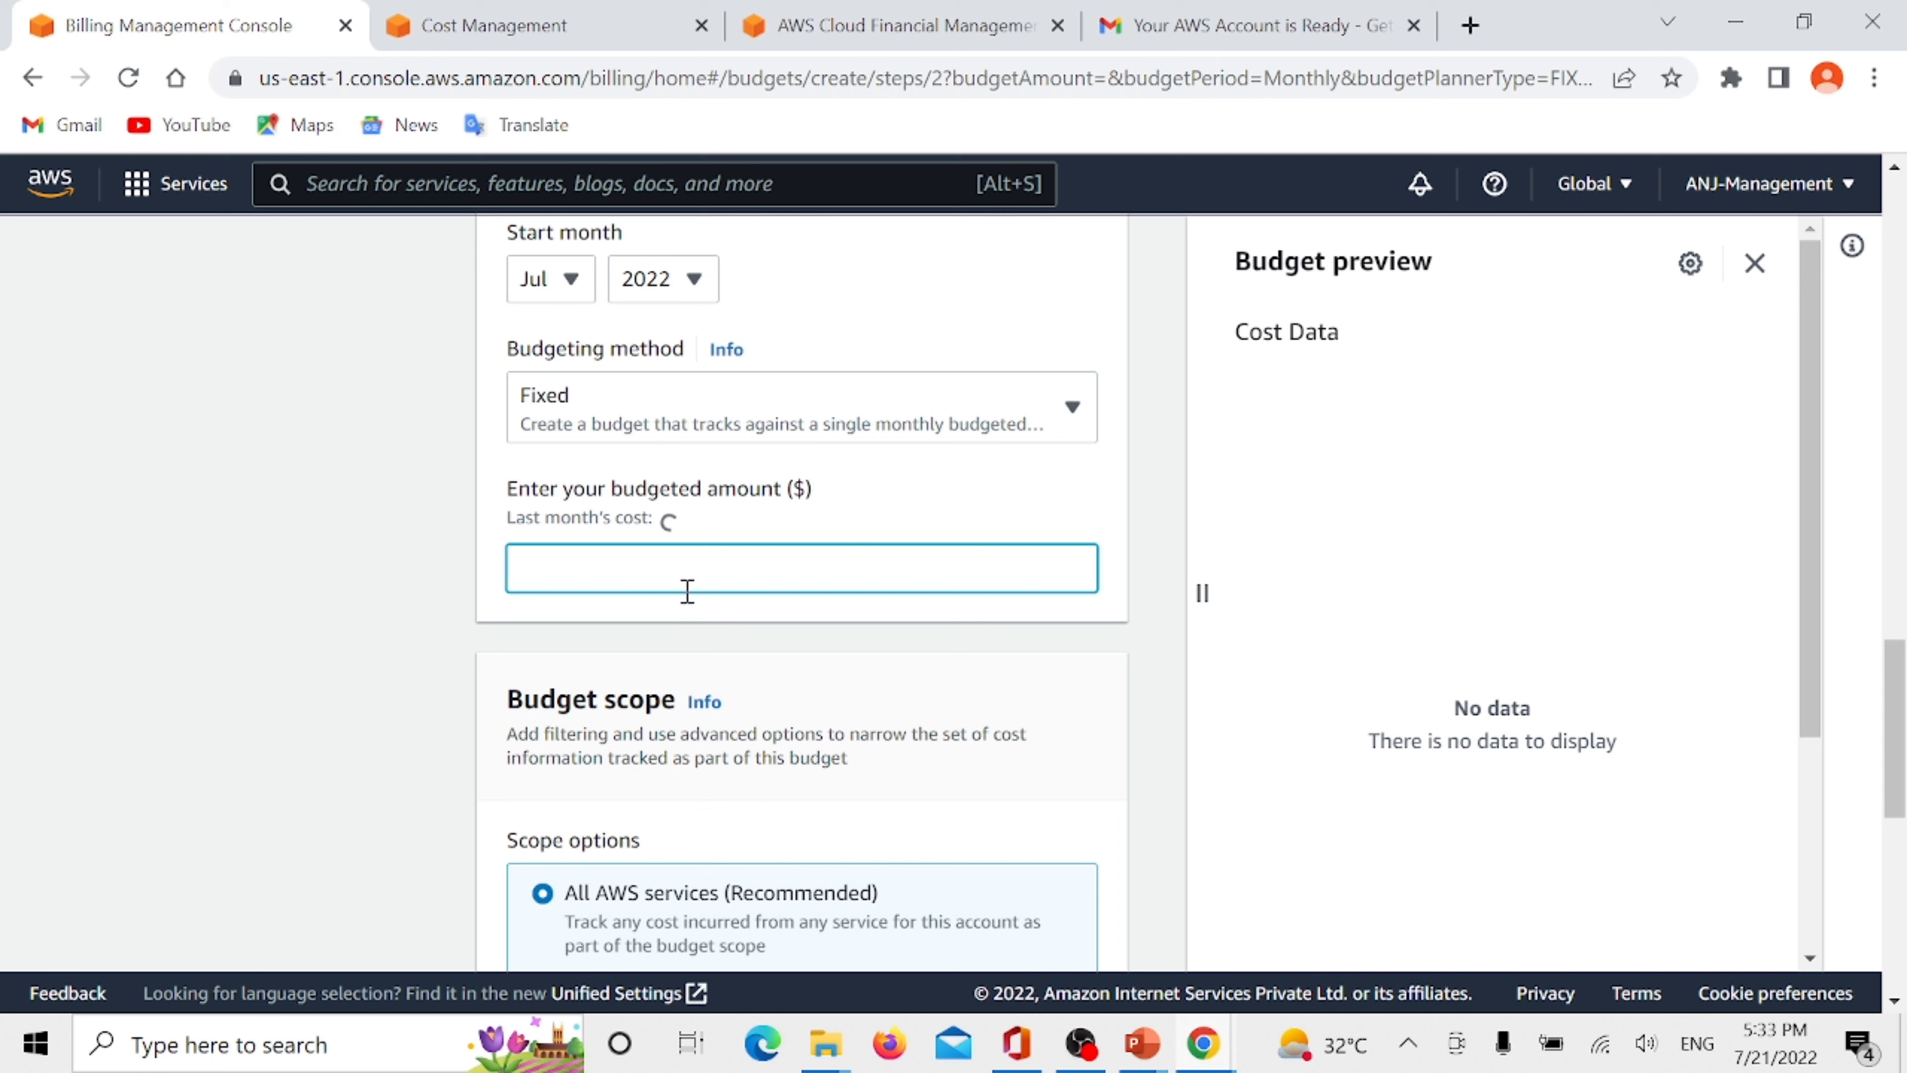
{"action": "type", "text": "0"}
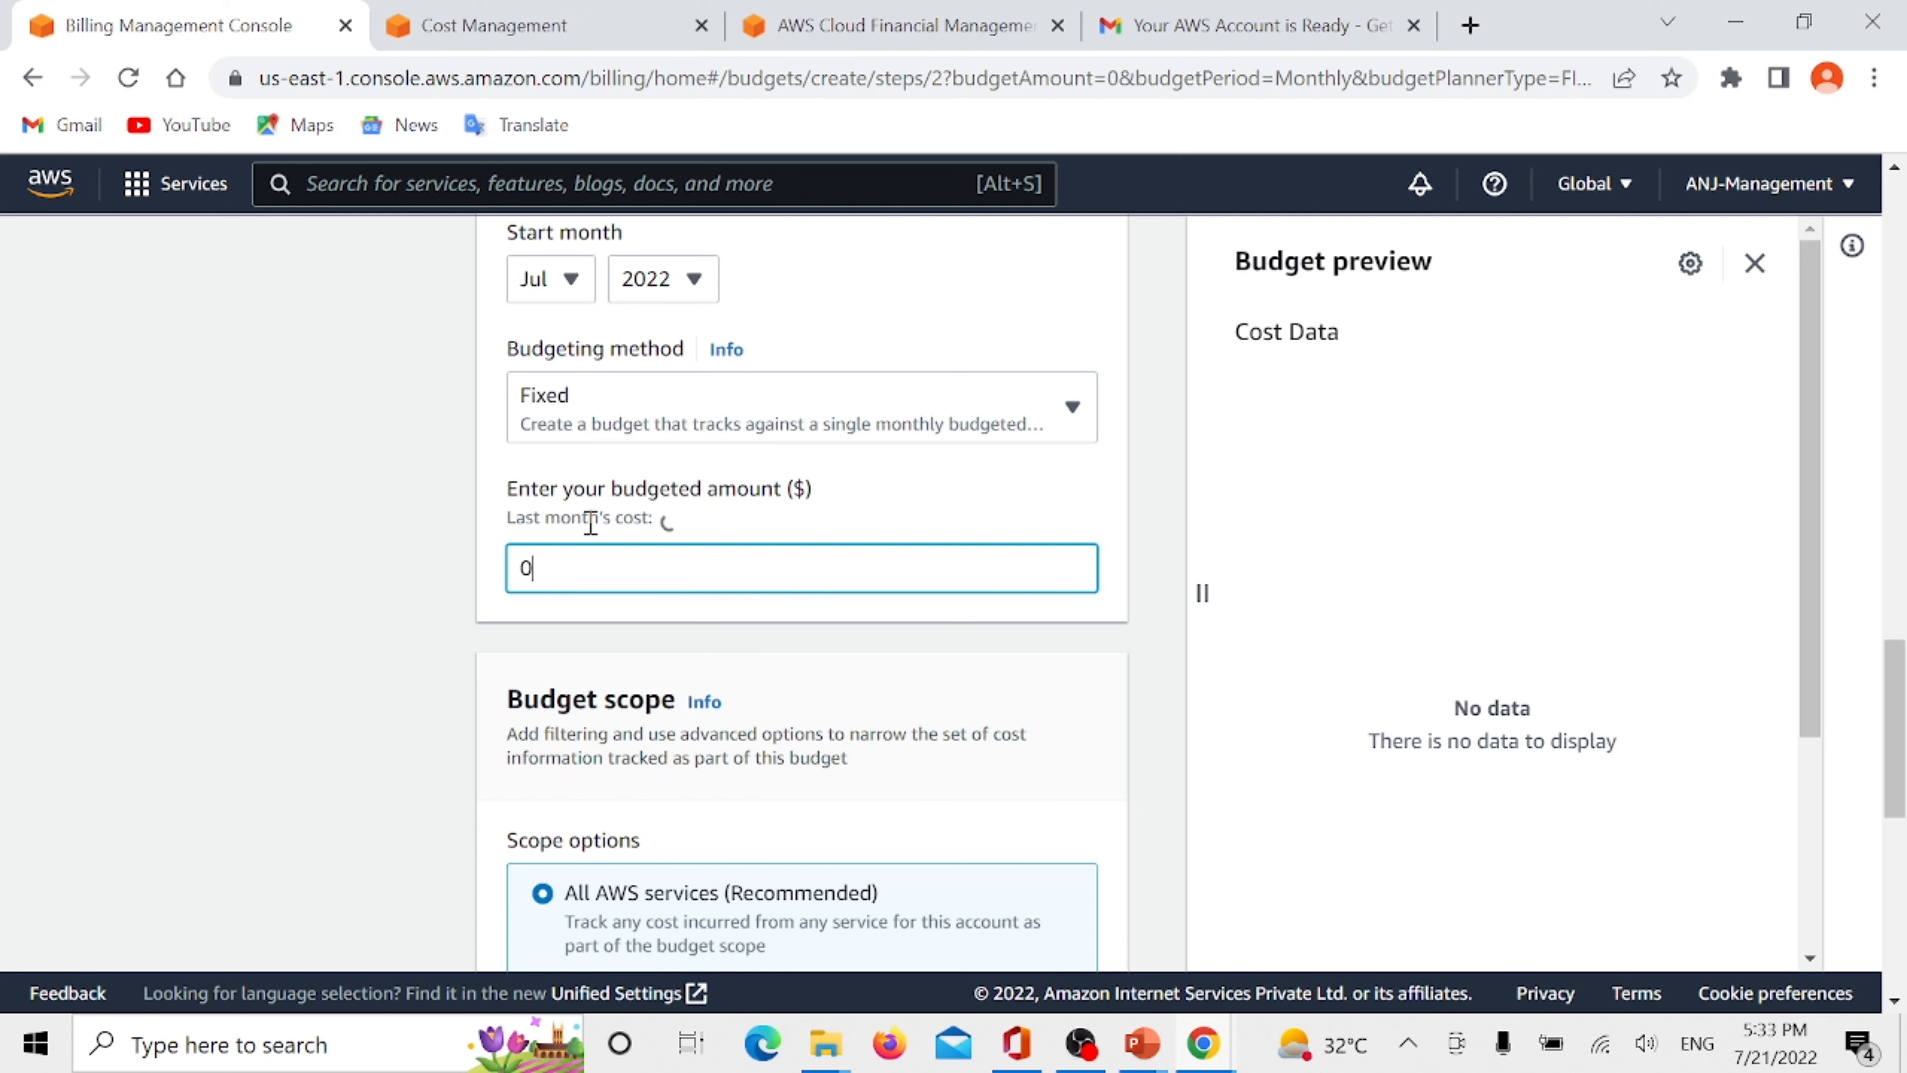
- Check the budget scope and advanced options, keeping All AWS services, and try to continue to the alert configuration
{"action": "scroll", "coordinate": [591, 518], "scroll_direction": "down", "scroll_amount": 3}
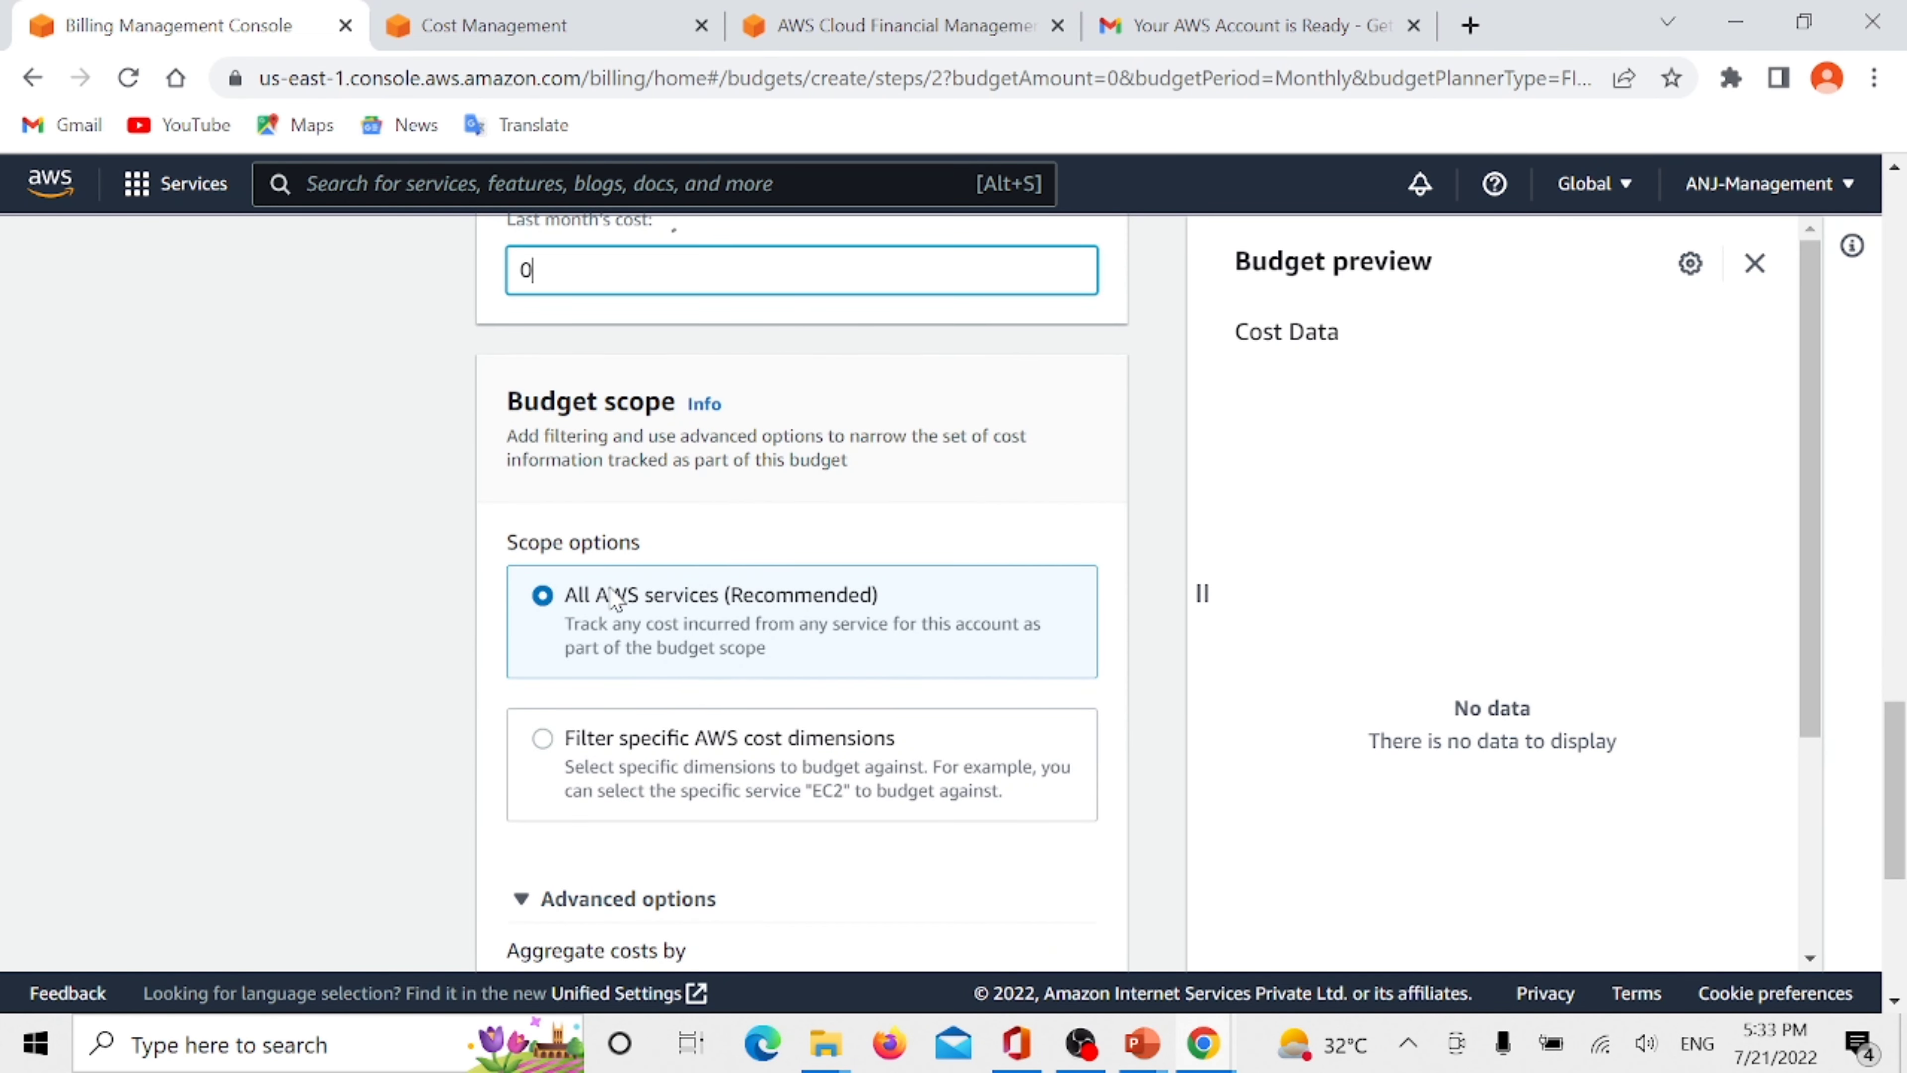
{"action": "scroll", "coordinate": [785, 616], "scroll_direction": "down", "scroll_amount": 3}
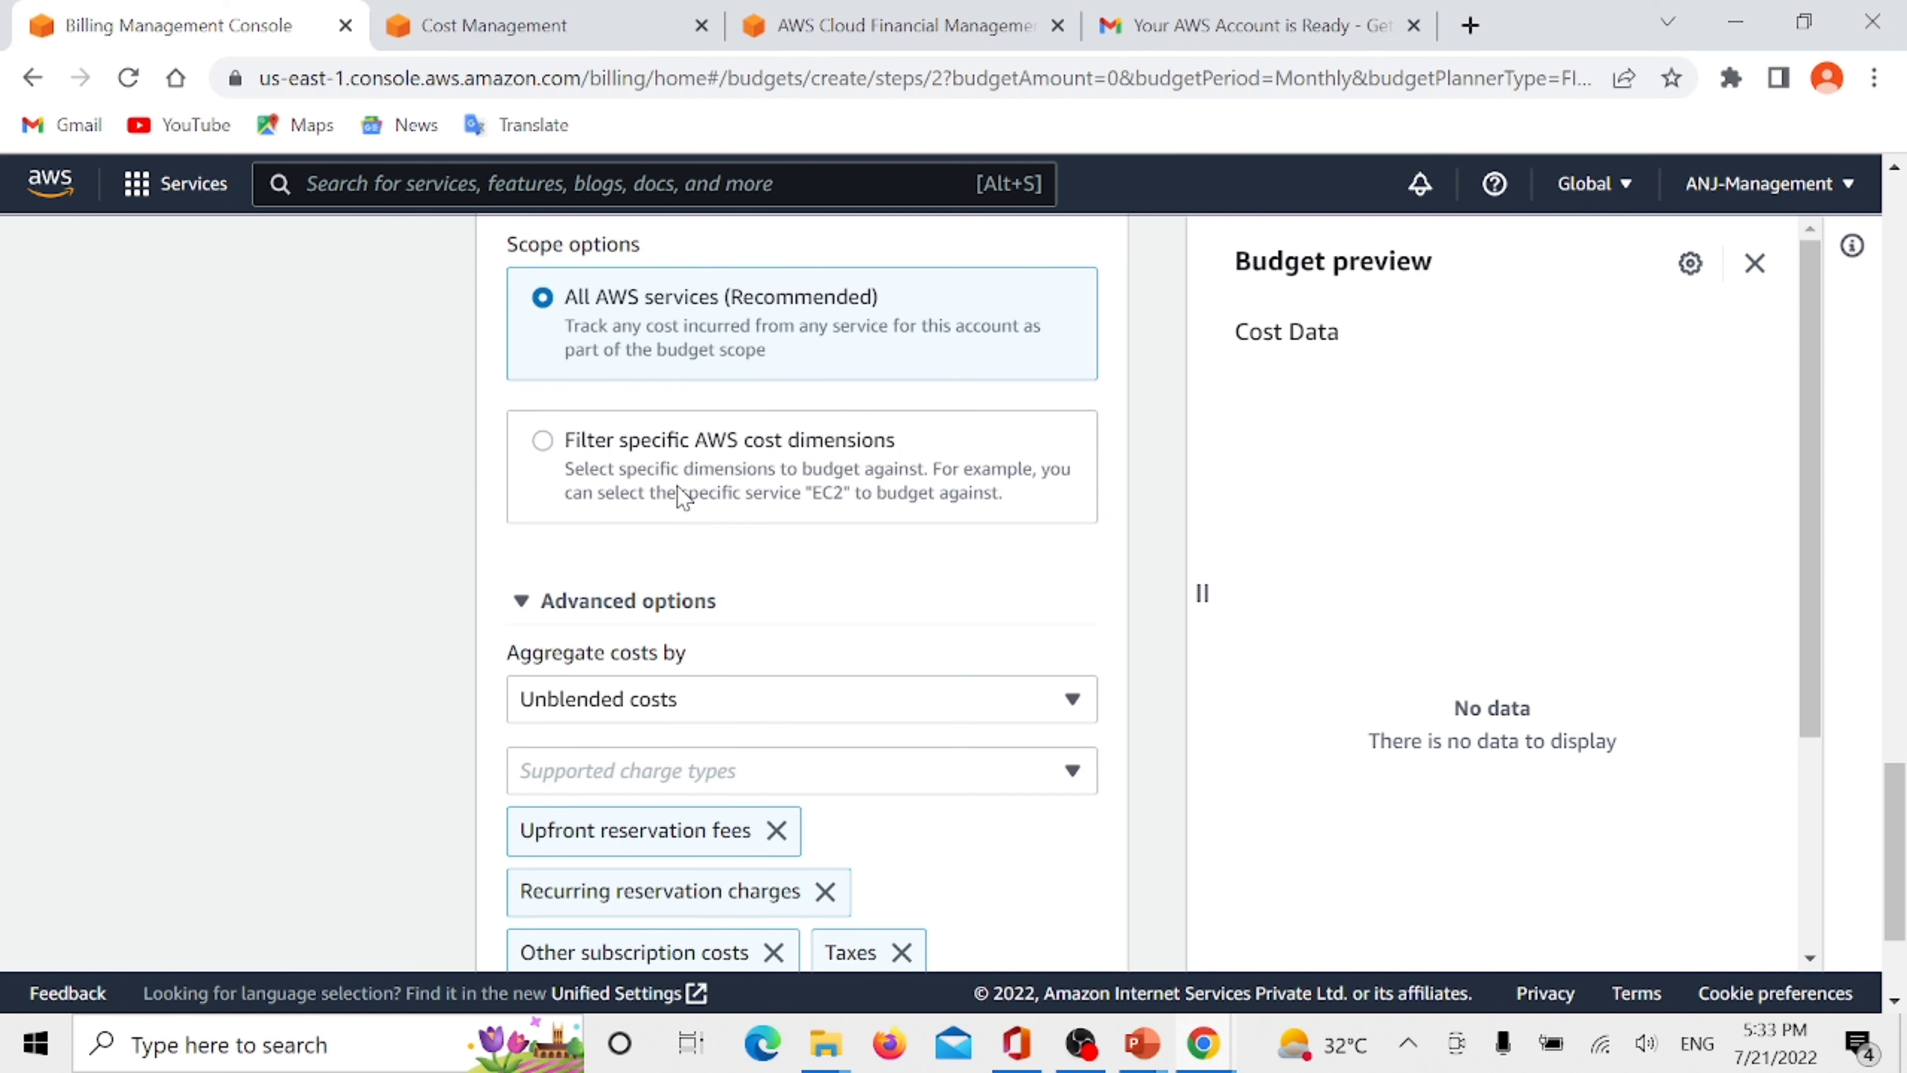
{"action": "scroll", "coordinate": [676, 492], "scroll_direction": "down", "scroll_amount": 3}
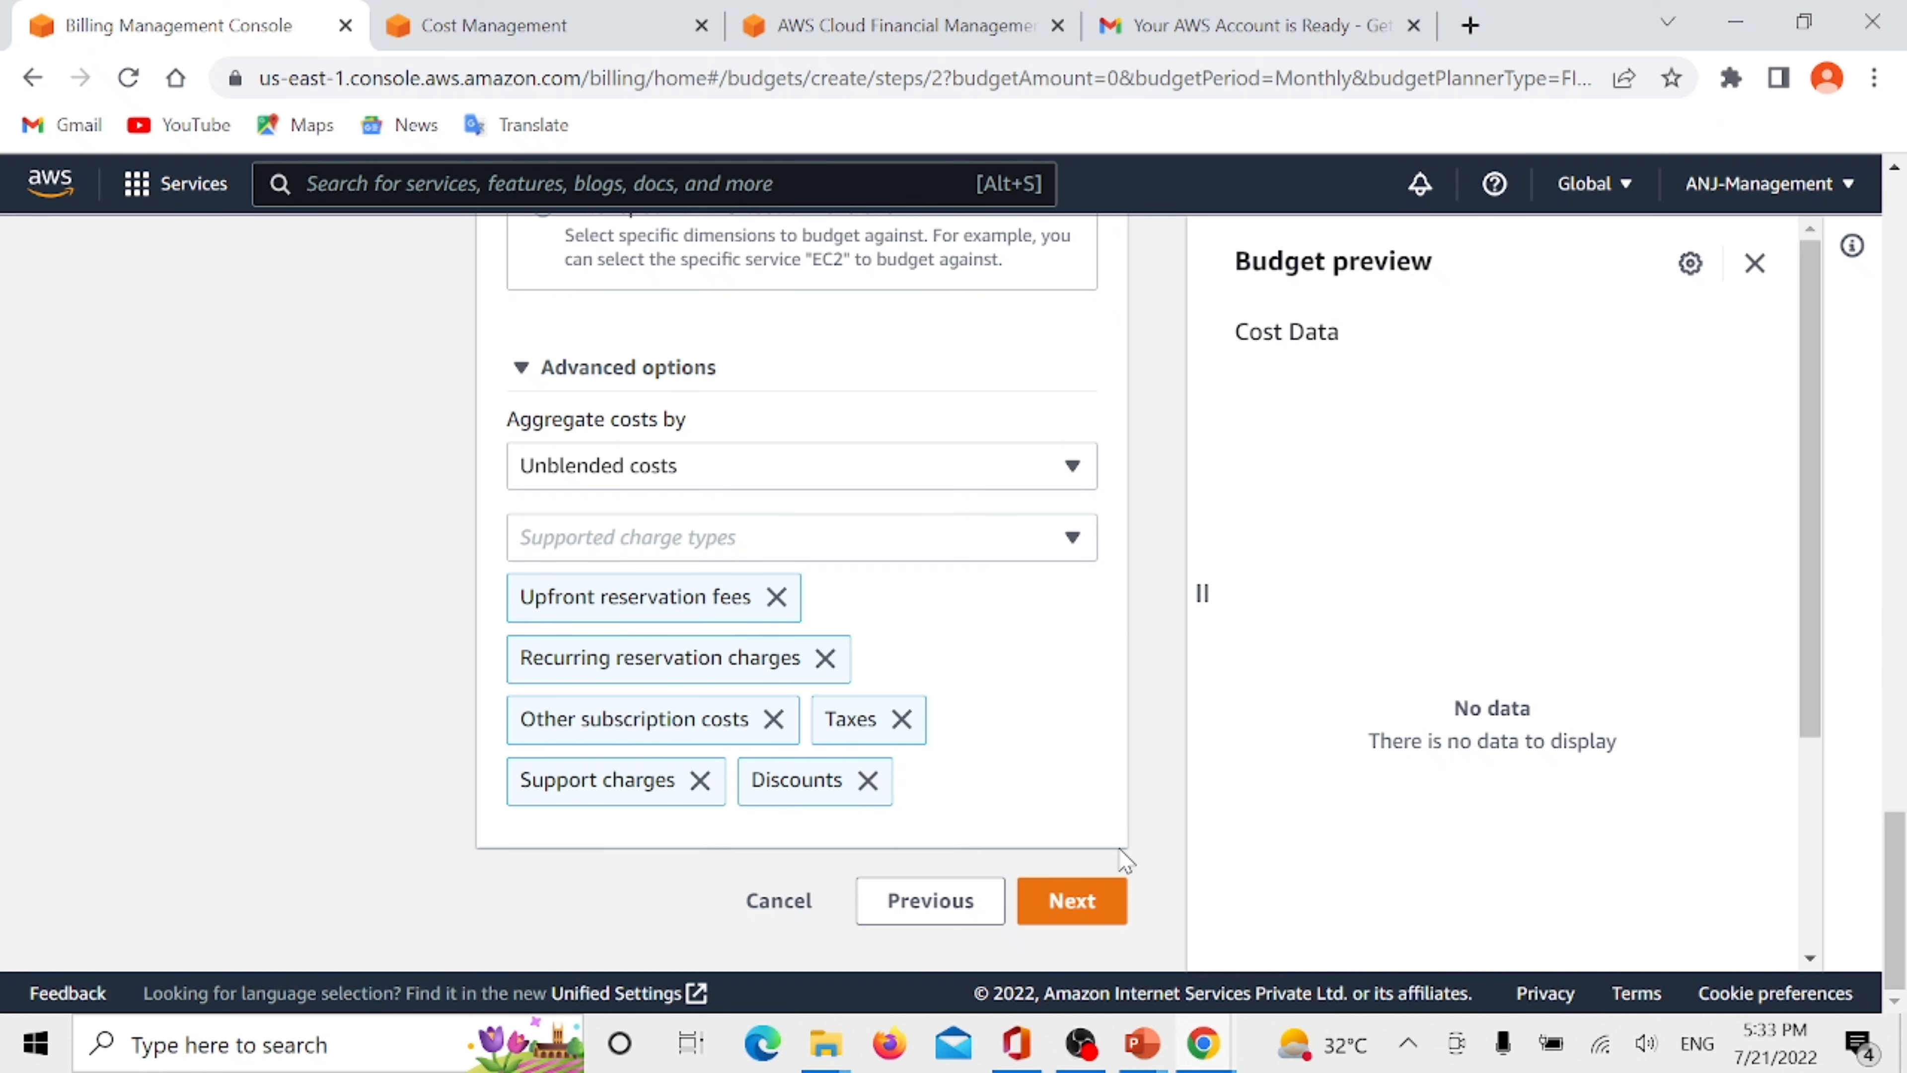
{"action": "left_click", "coordinate": [1073, 902]}
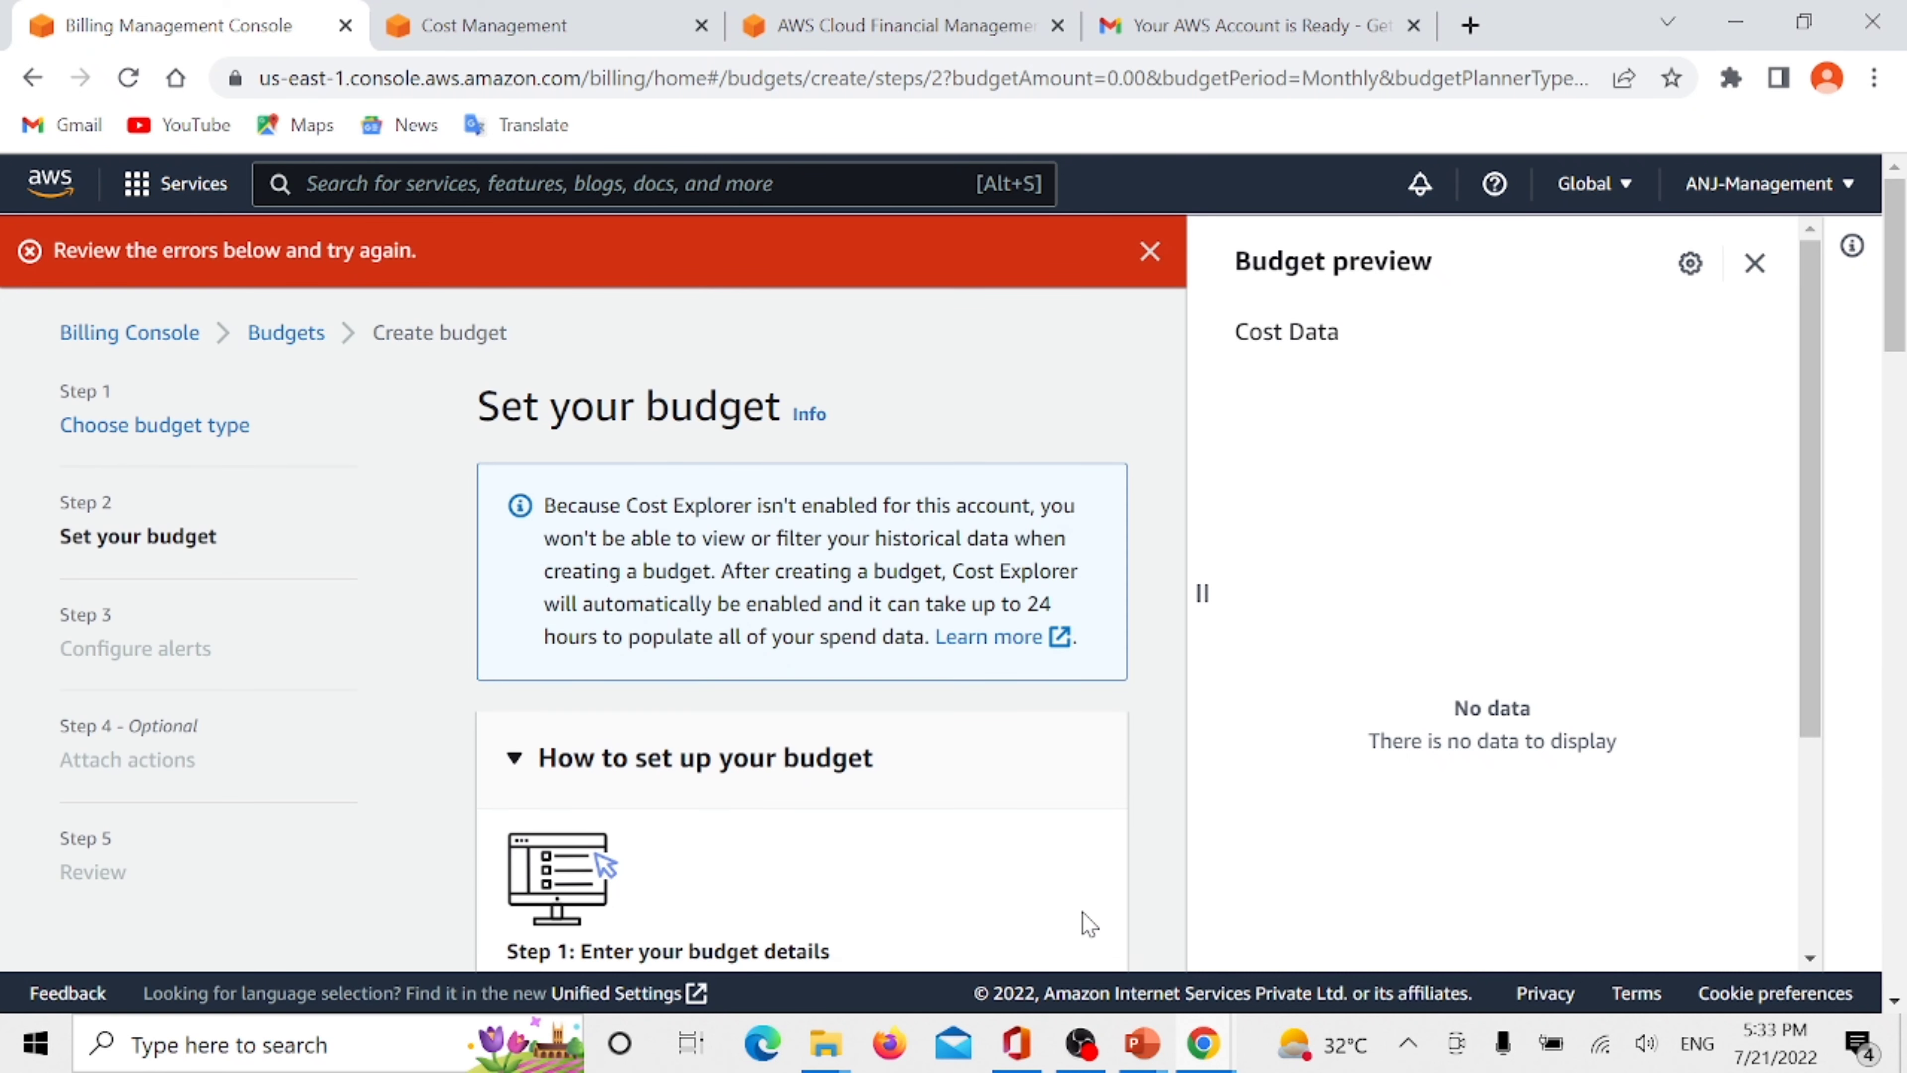
- Set the fixed monthly budgeted amount to 0.01 dollars and continue to the alert configuration
{"action": "scroll", "coordinate": [760, 583], "scroll_direction": "down", "scroll_amount": 8}
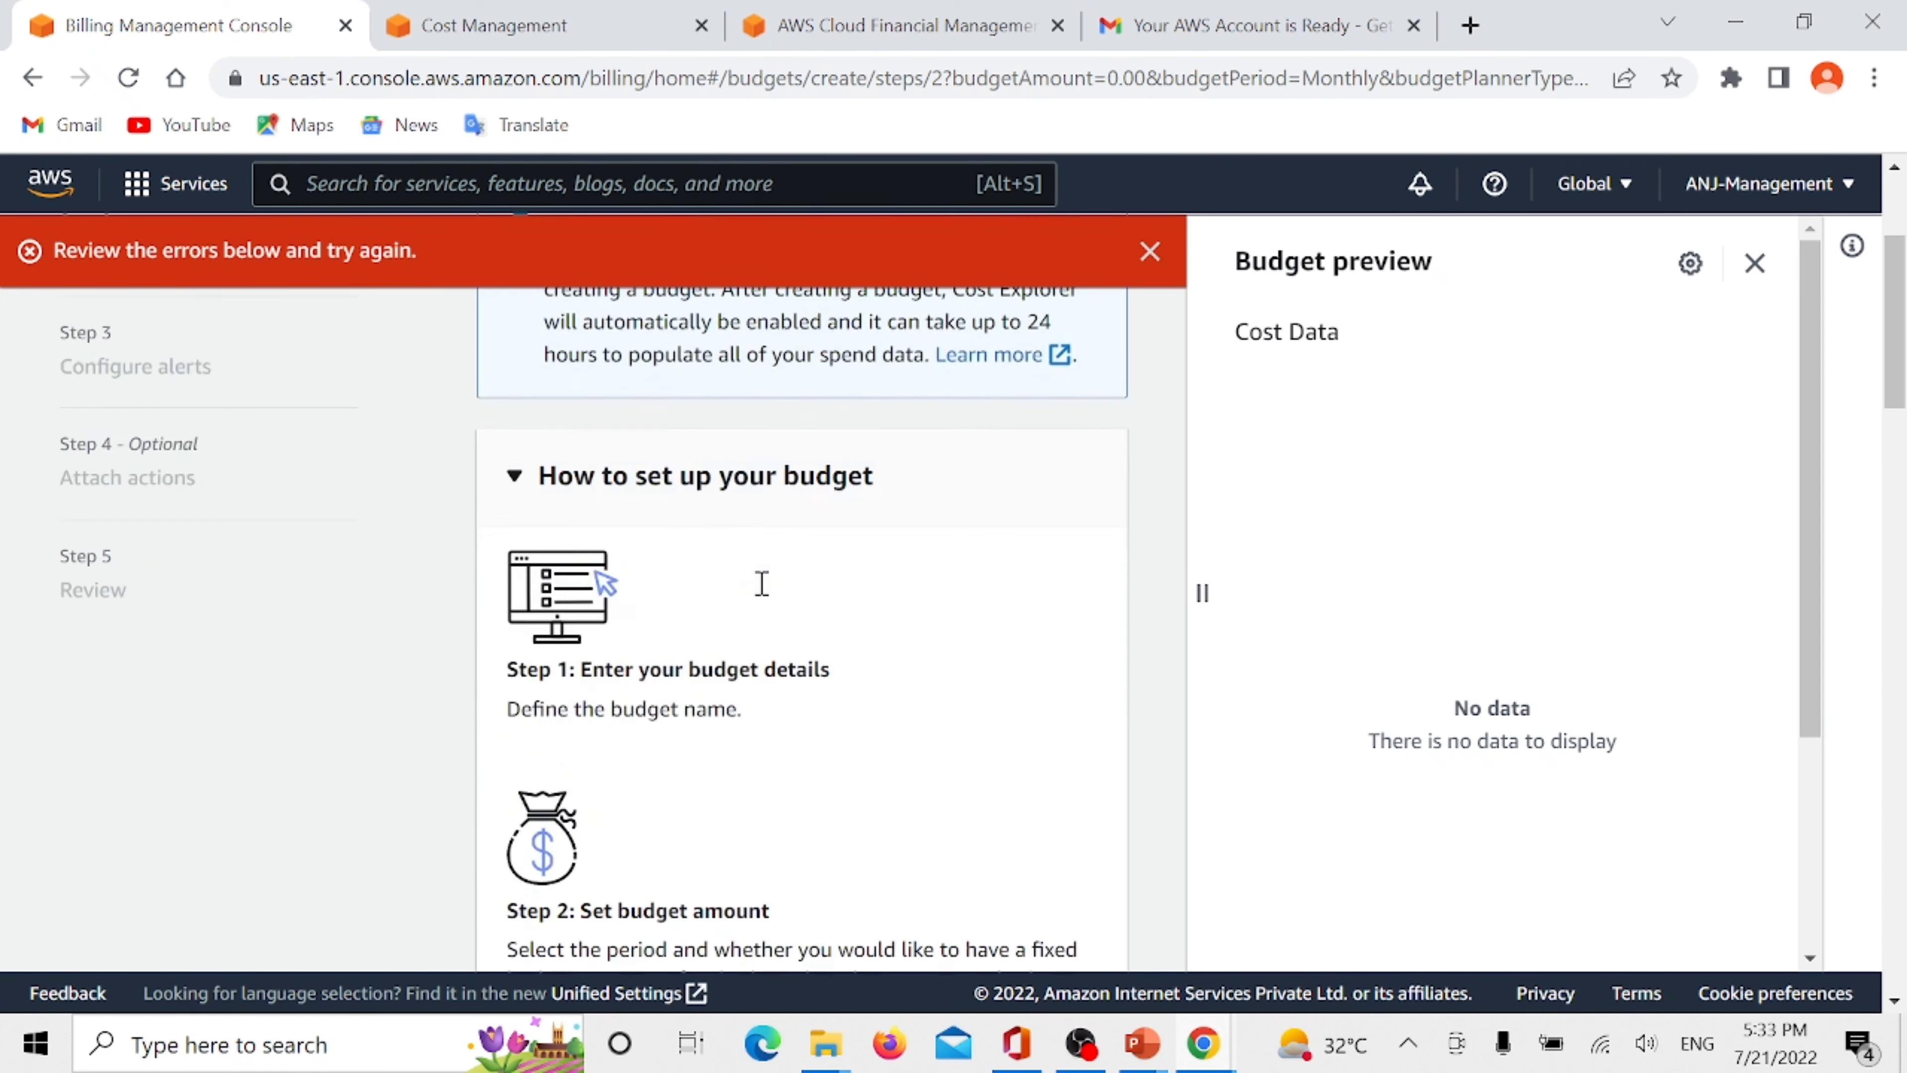
{"action": "scroll", "coordinate": [761, 583], "scroll_direction": "down", "scroll_amount": 20}
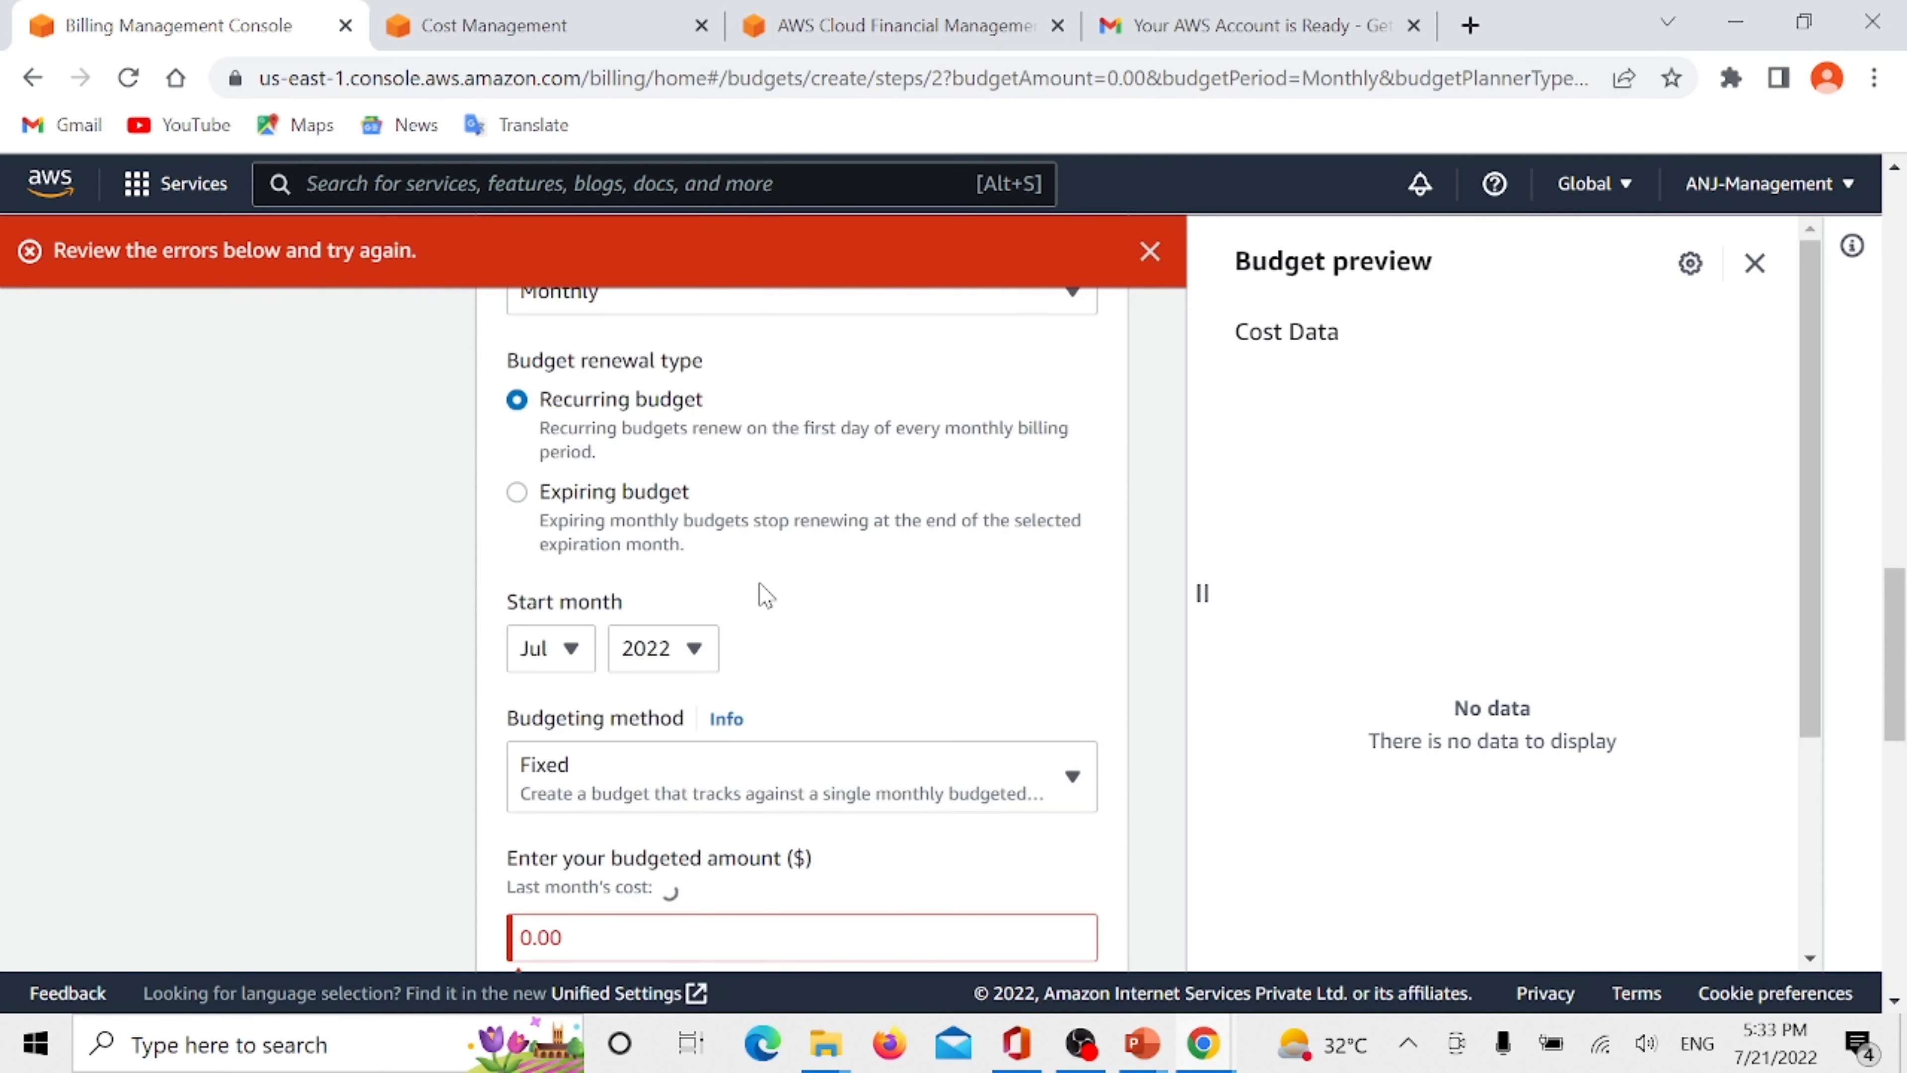
{"action": "scroll", "coordinate": [760, 593], "scroll_direction": "down", "scroll_amount": 1}
{"action": "scroll", "coordinate": [747, 676], "scroll_direction": "down", "scroll_amount": 4}
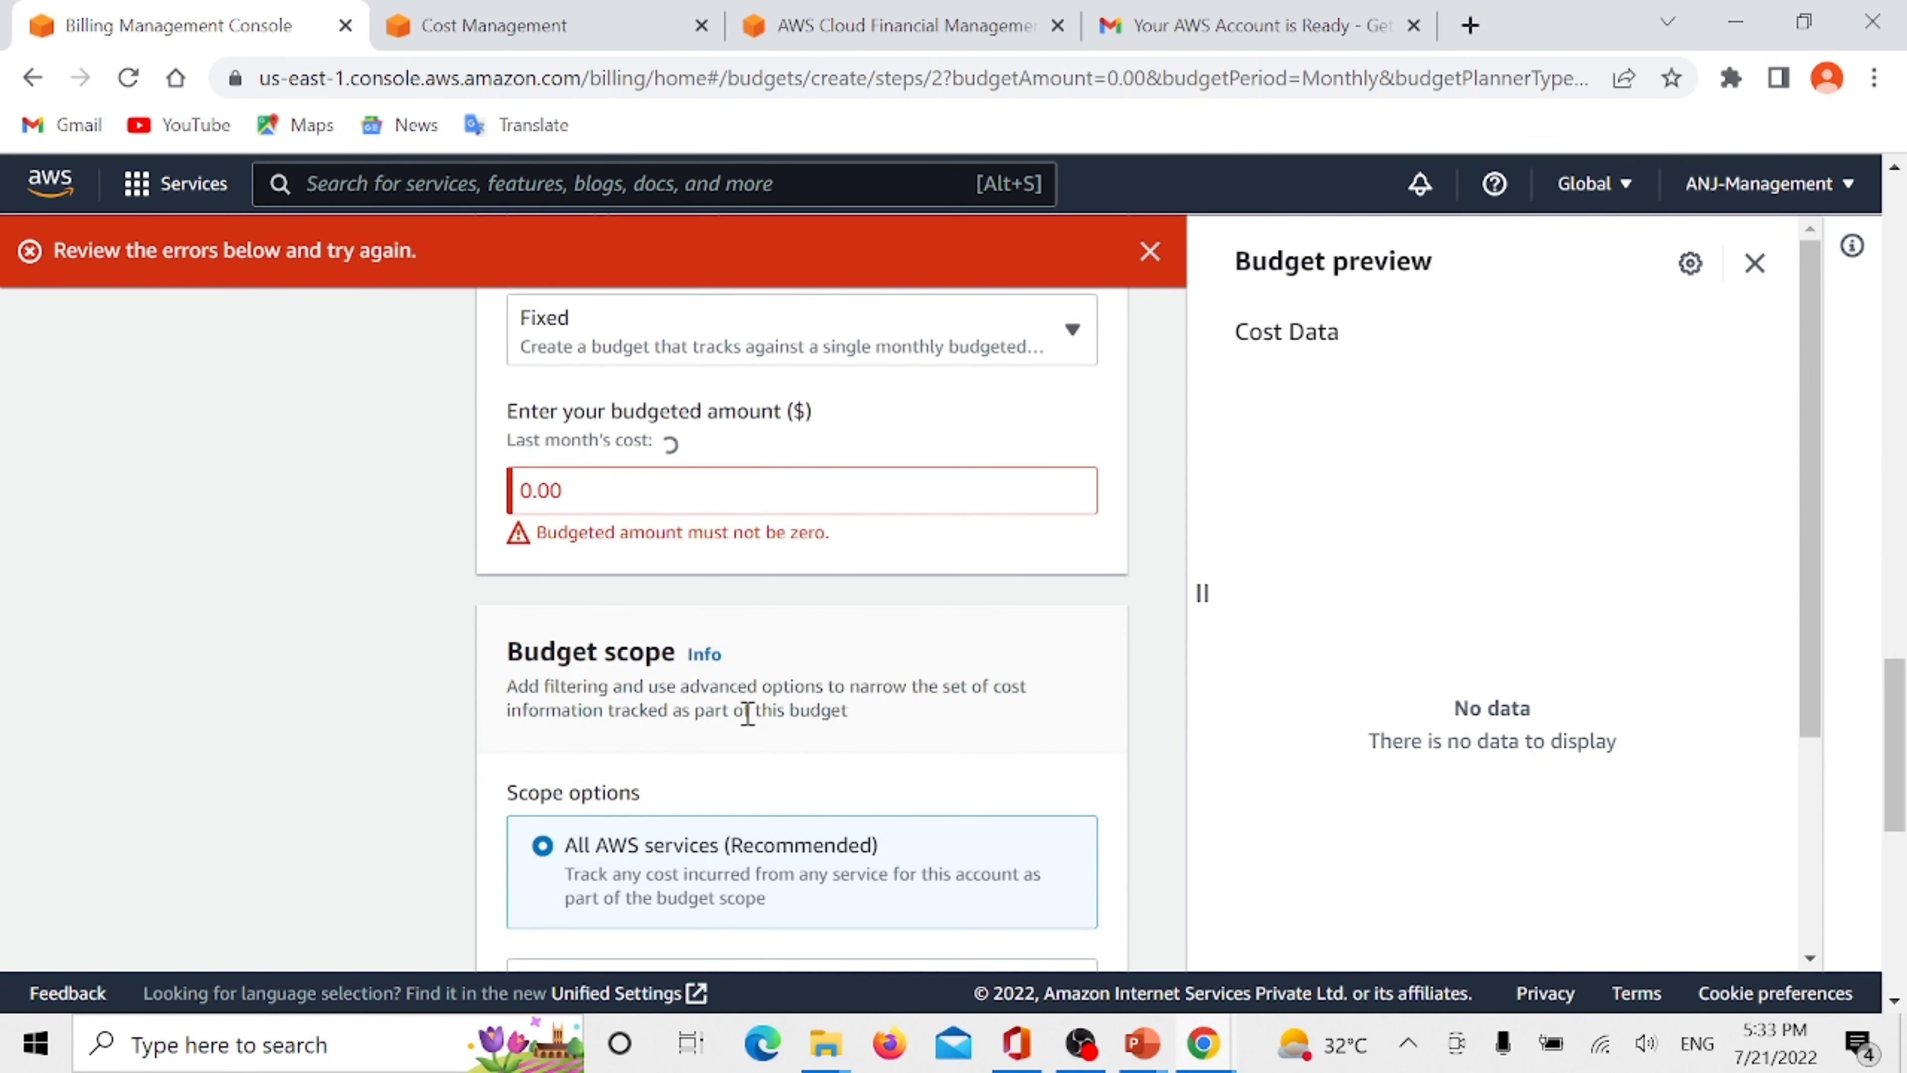
{"action": "left_click", "coordinate": [583, 489]}
{"action": "key", "text": "BackSpace"}
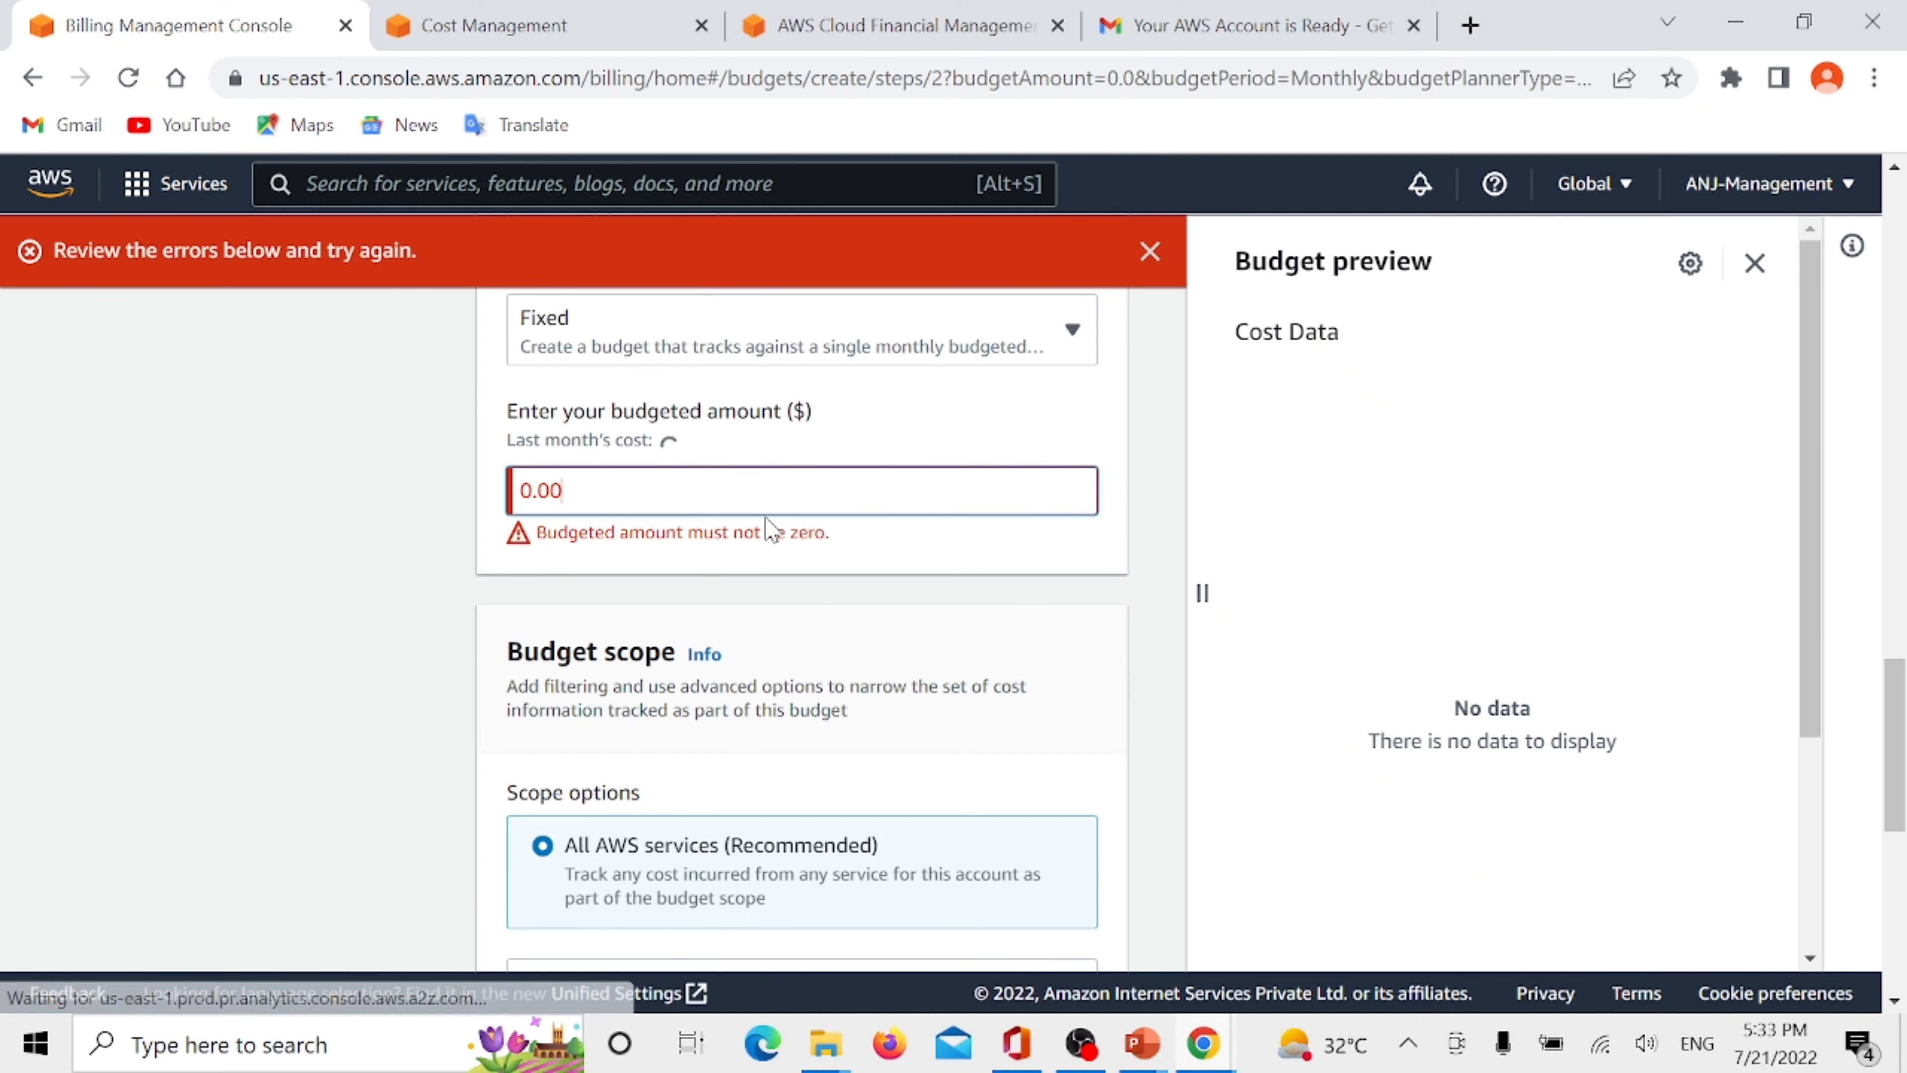
{"action": "type", "text": "1"}
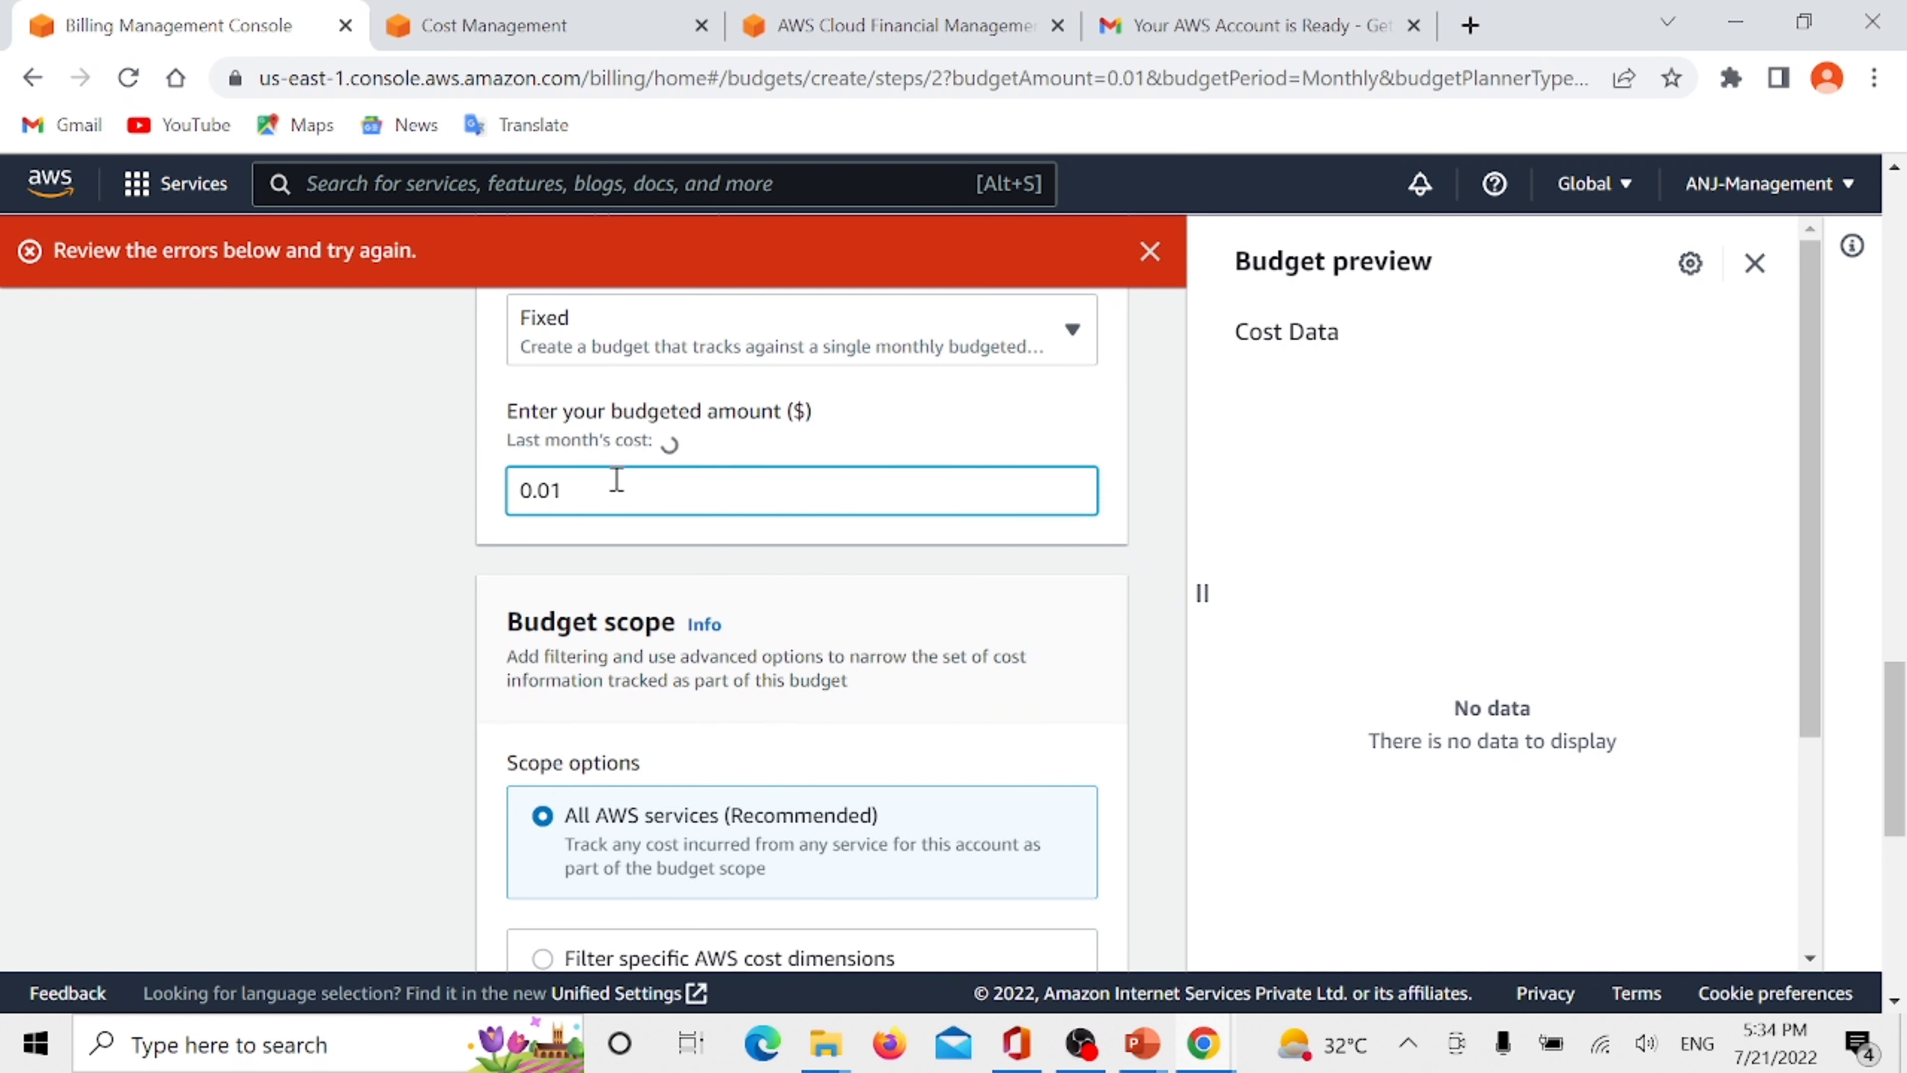
{"action": "scroll", "coordinate": [936, 554], "scroll_direction": "down", "scroll_amount": 10}
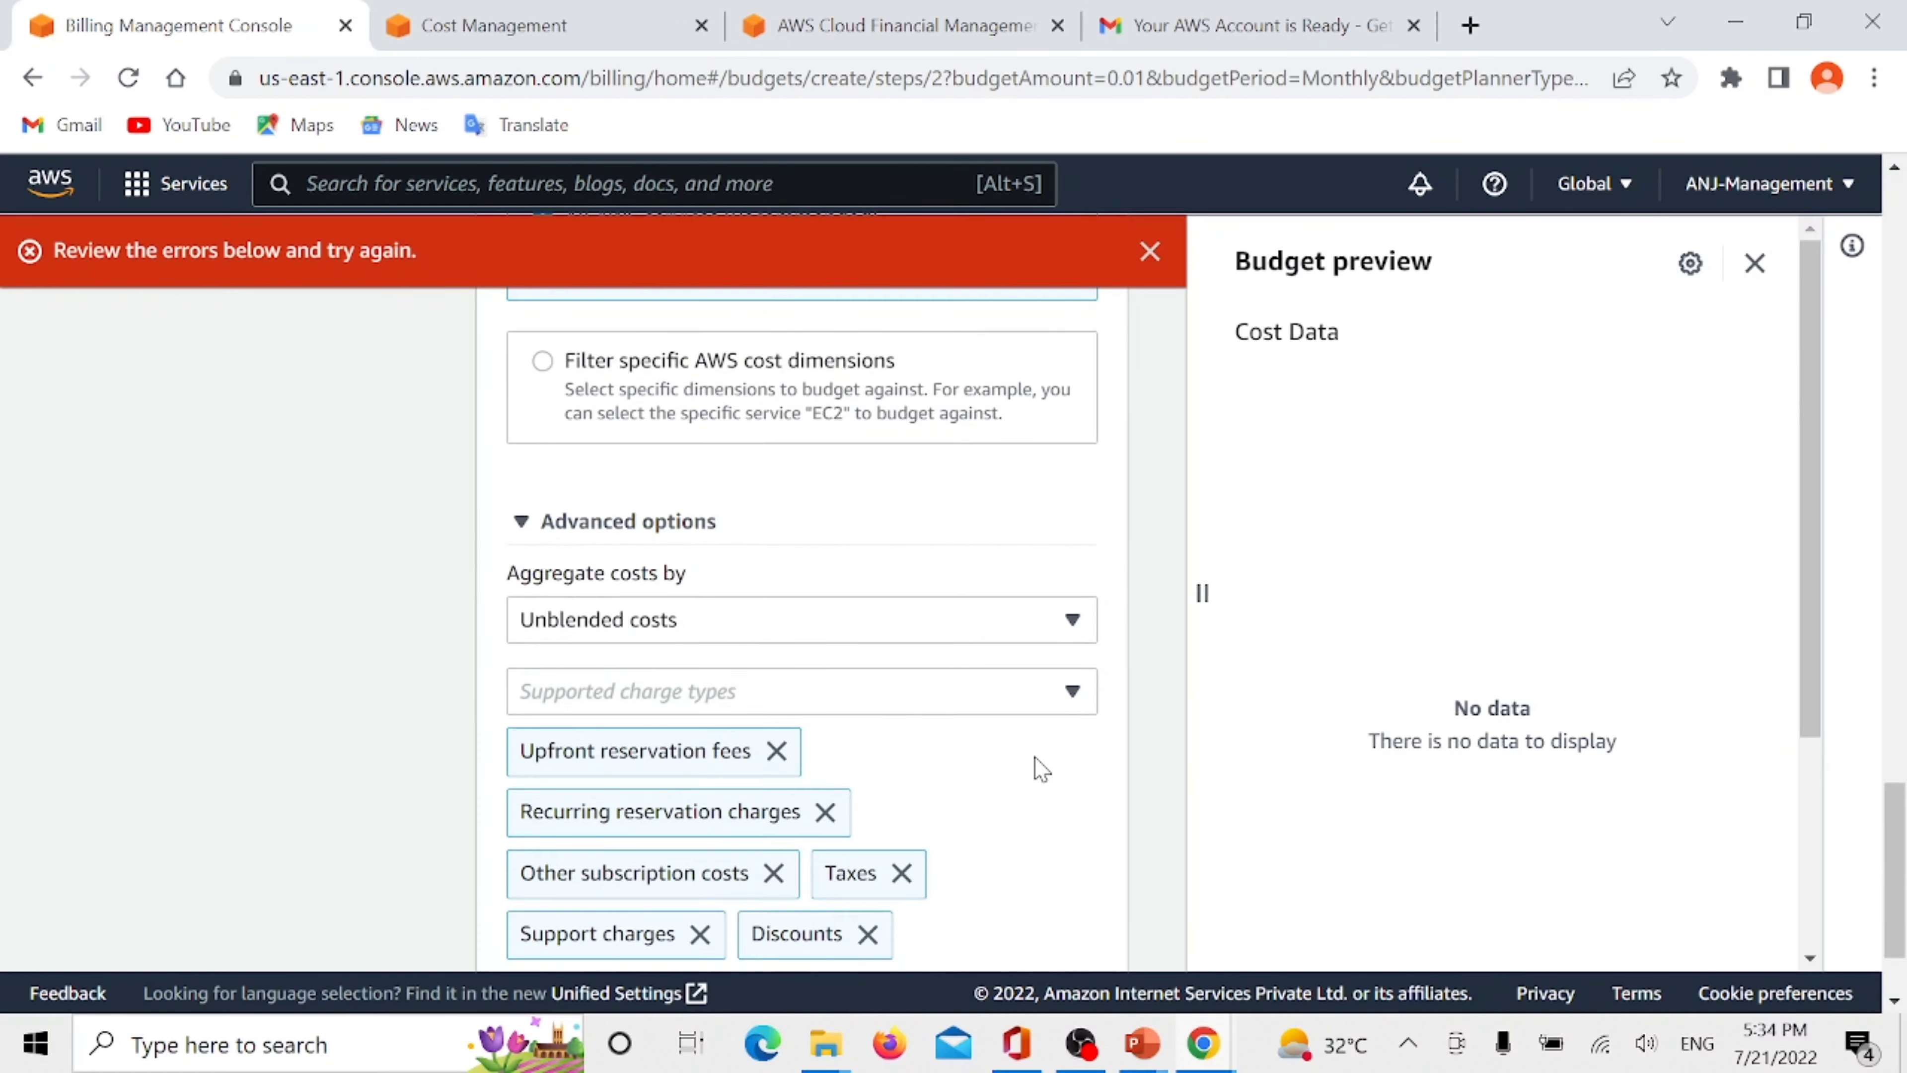
{"action": "left_click", "coordinate": [1067, 906]}
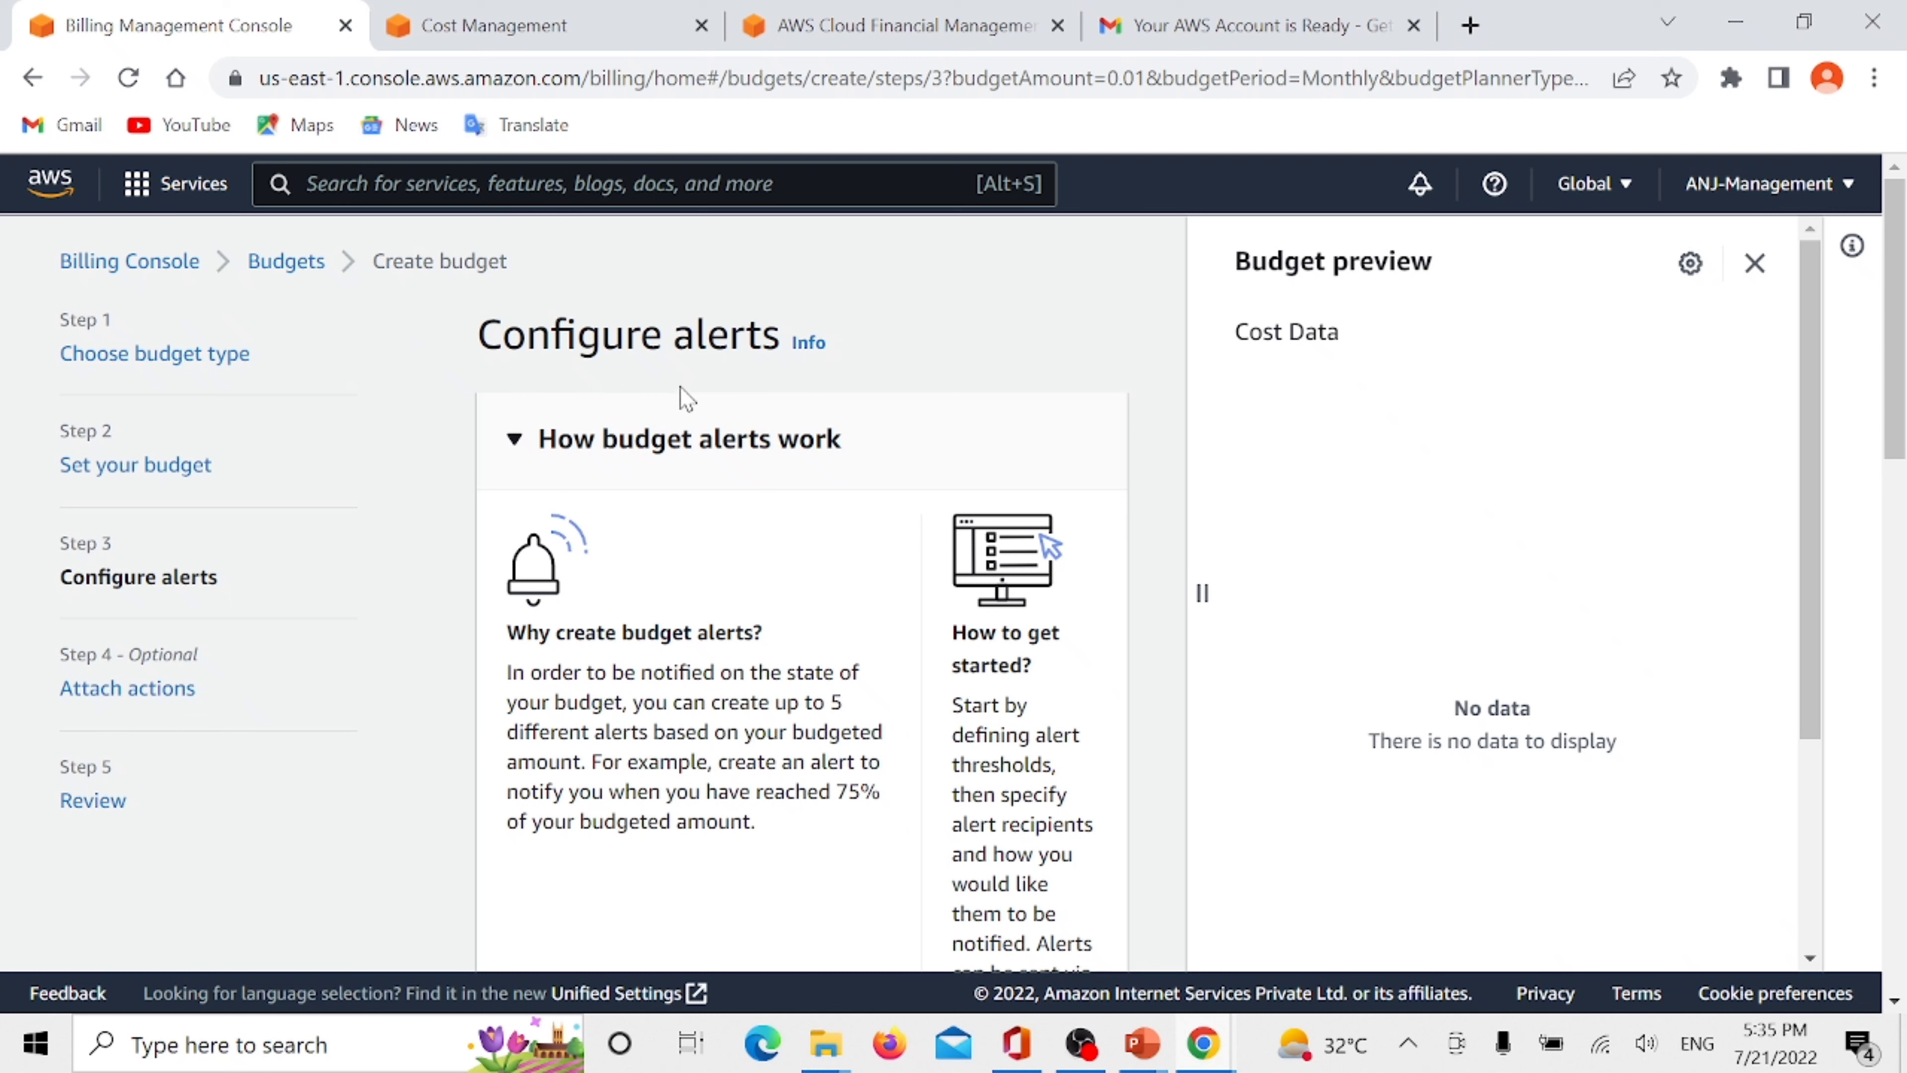
- Read how budget alerts work and add an alert threshold at 80% of the budgeted amount, triggered by actual costs
{"action": "scroll", "coordinate": [681, 393], "scroll_direction": "down", "scroll_amount": 5}
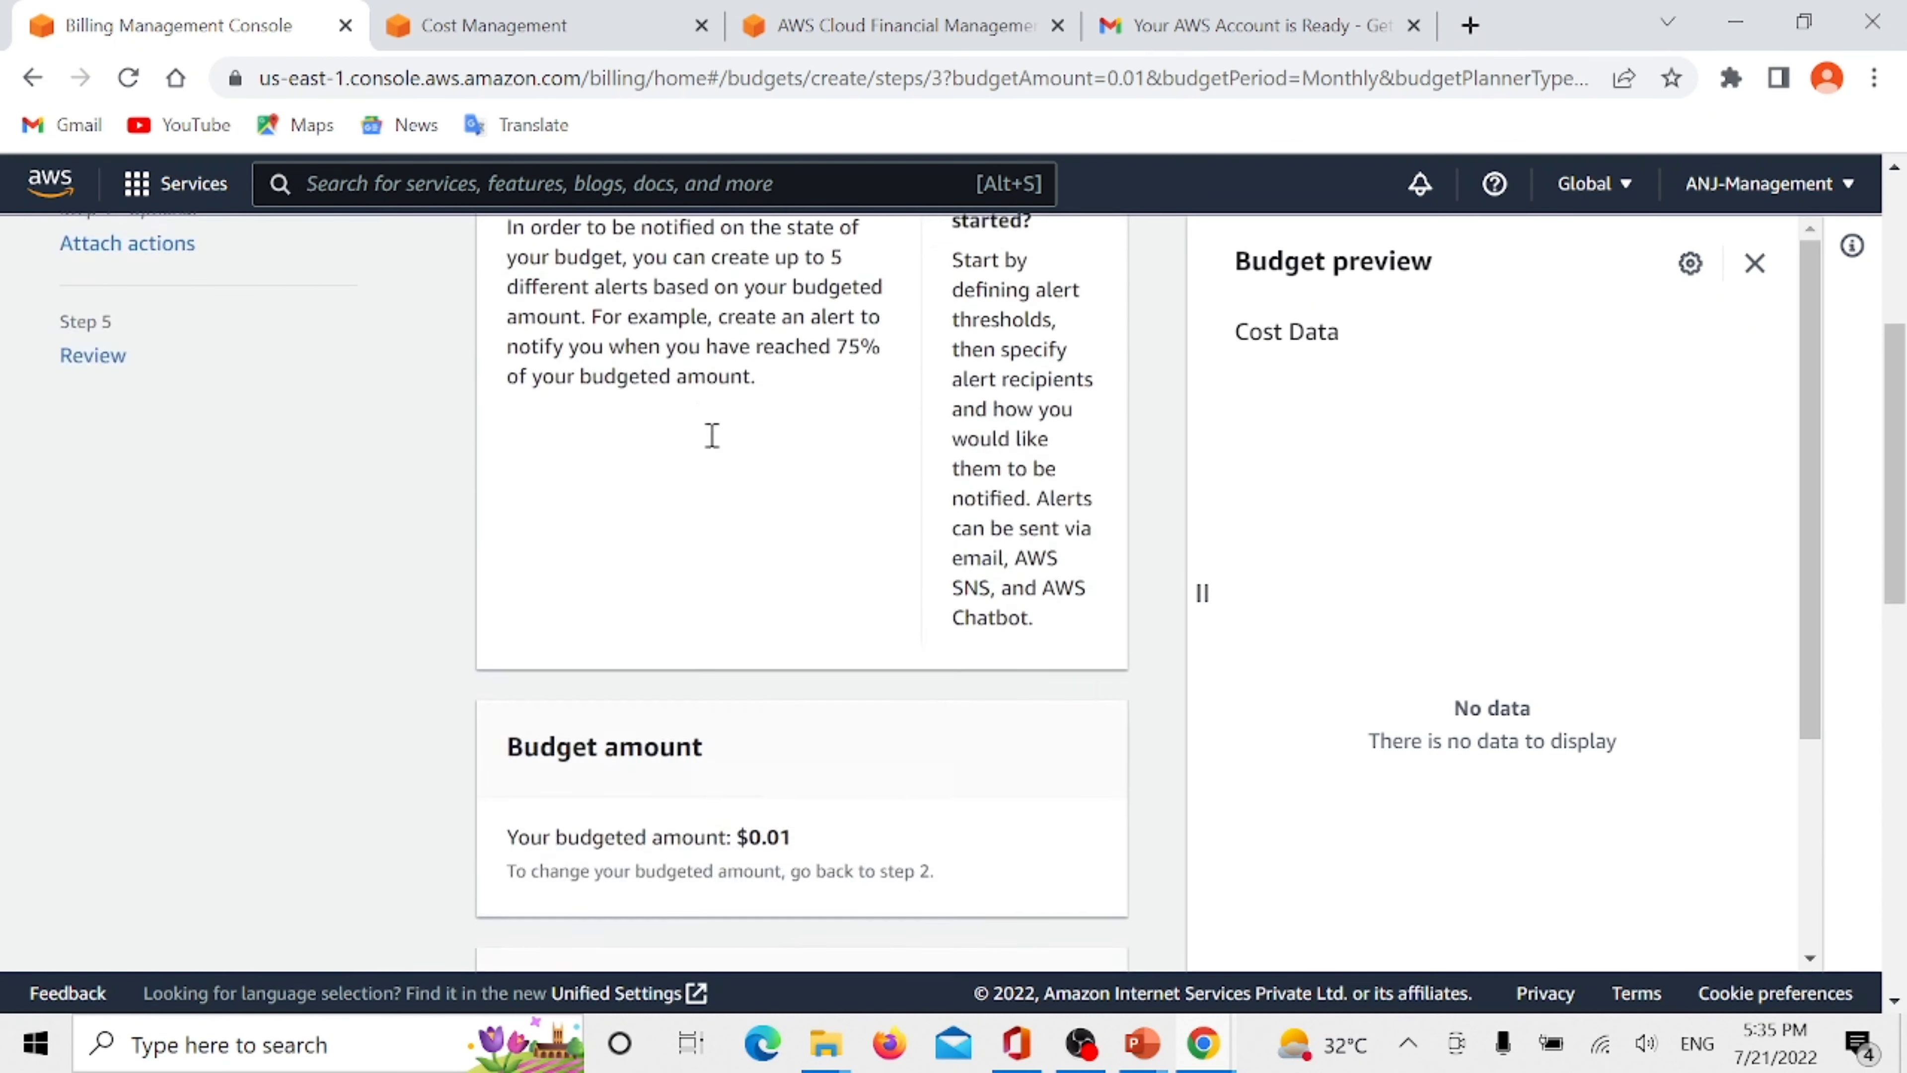
{"action": "scroll", "coordinate": [711, 434], "scroll_direction": "up", "scroll_amount": 5}
{"action": "scroll", "coordinate": [707, 482], "scroll_direction": "down", "scroll_amount": 1}
{"action": "scroll", "coordinate": [732, 533], "scroll_direction": "down", "scroll_amount": 8}
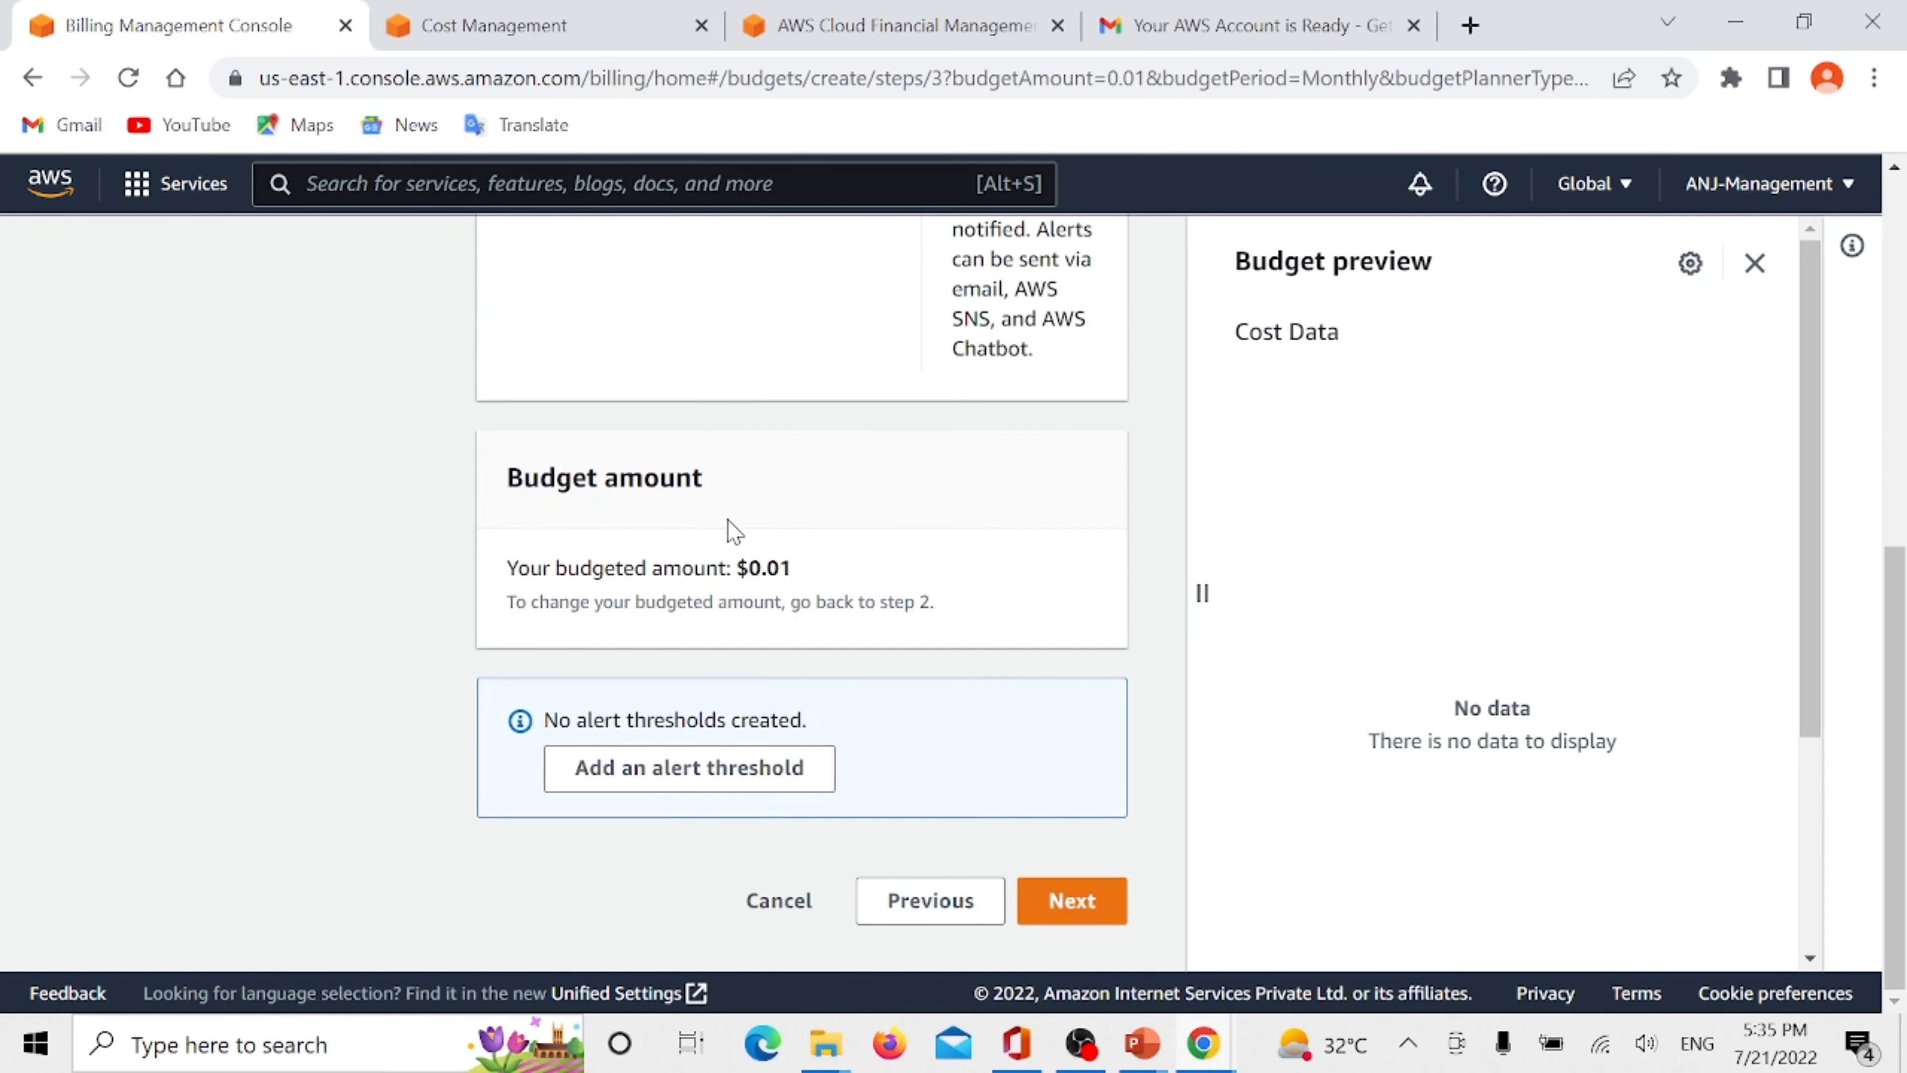
{"action": "left_click", "coordinate": [734, 781]}
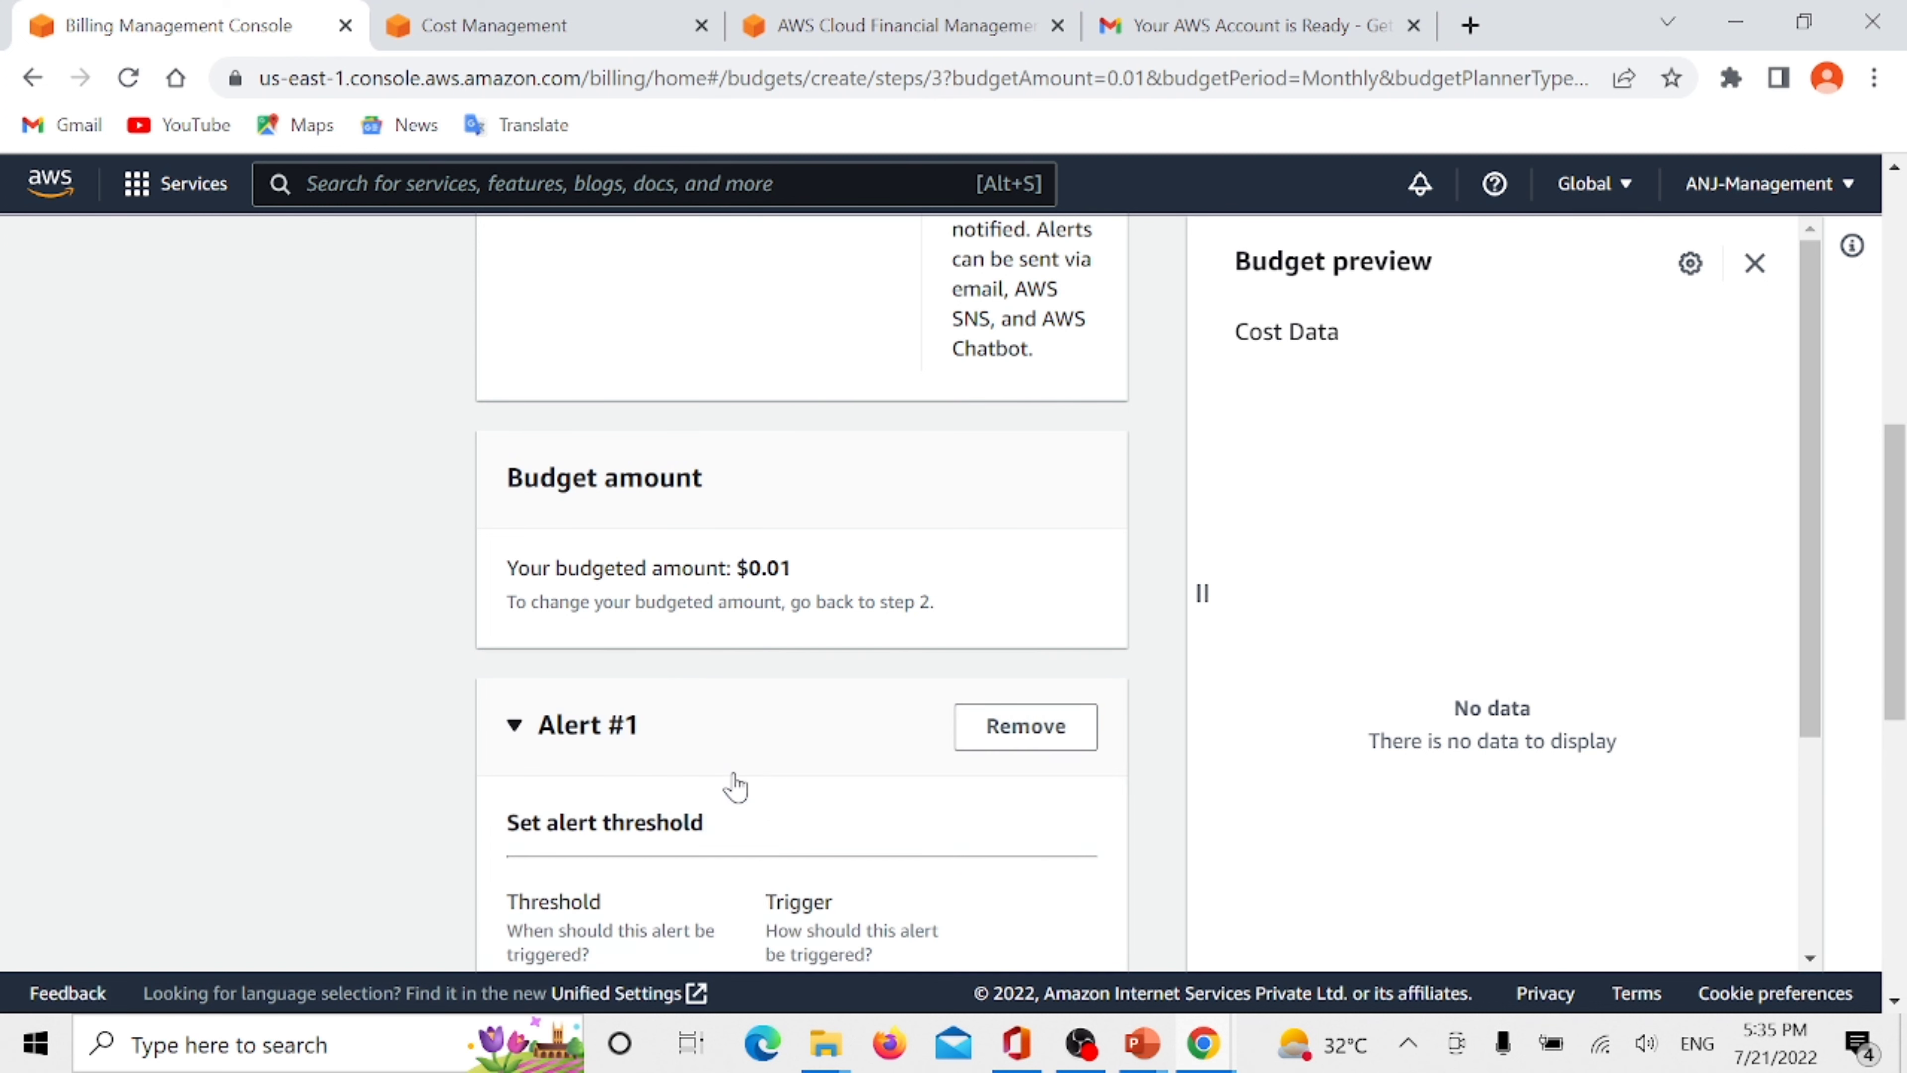
{"action": "scroll", "coordinate": [706, 654], "scroll_direction": "down", "scroll_amount": 6}
{"action": "scroll", "coordinate": [686, 586], "scroll_direction": "down", "scroll_amount": 1}
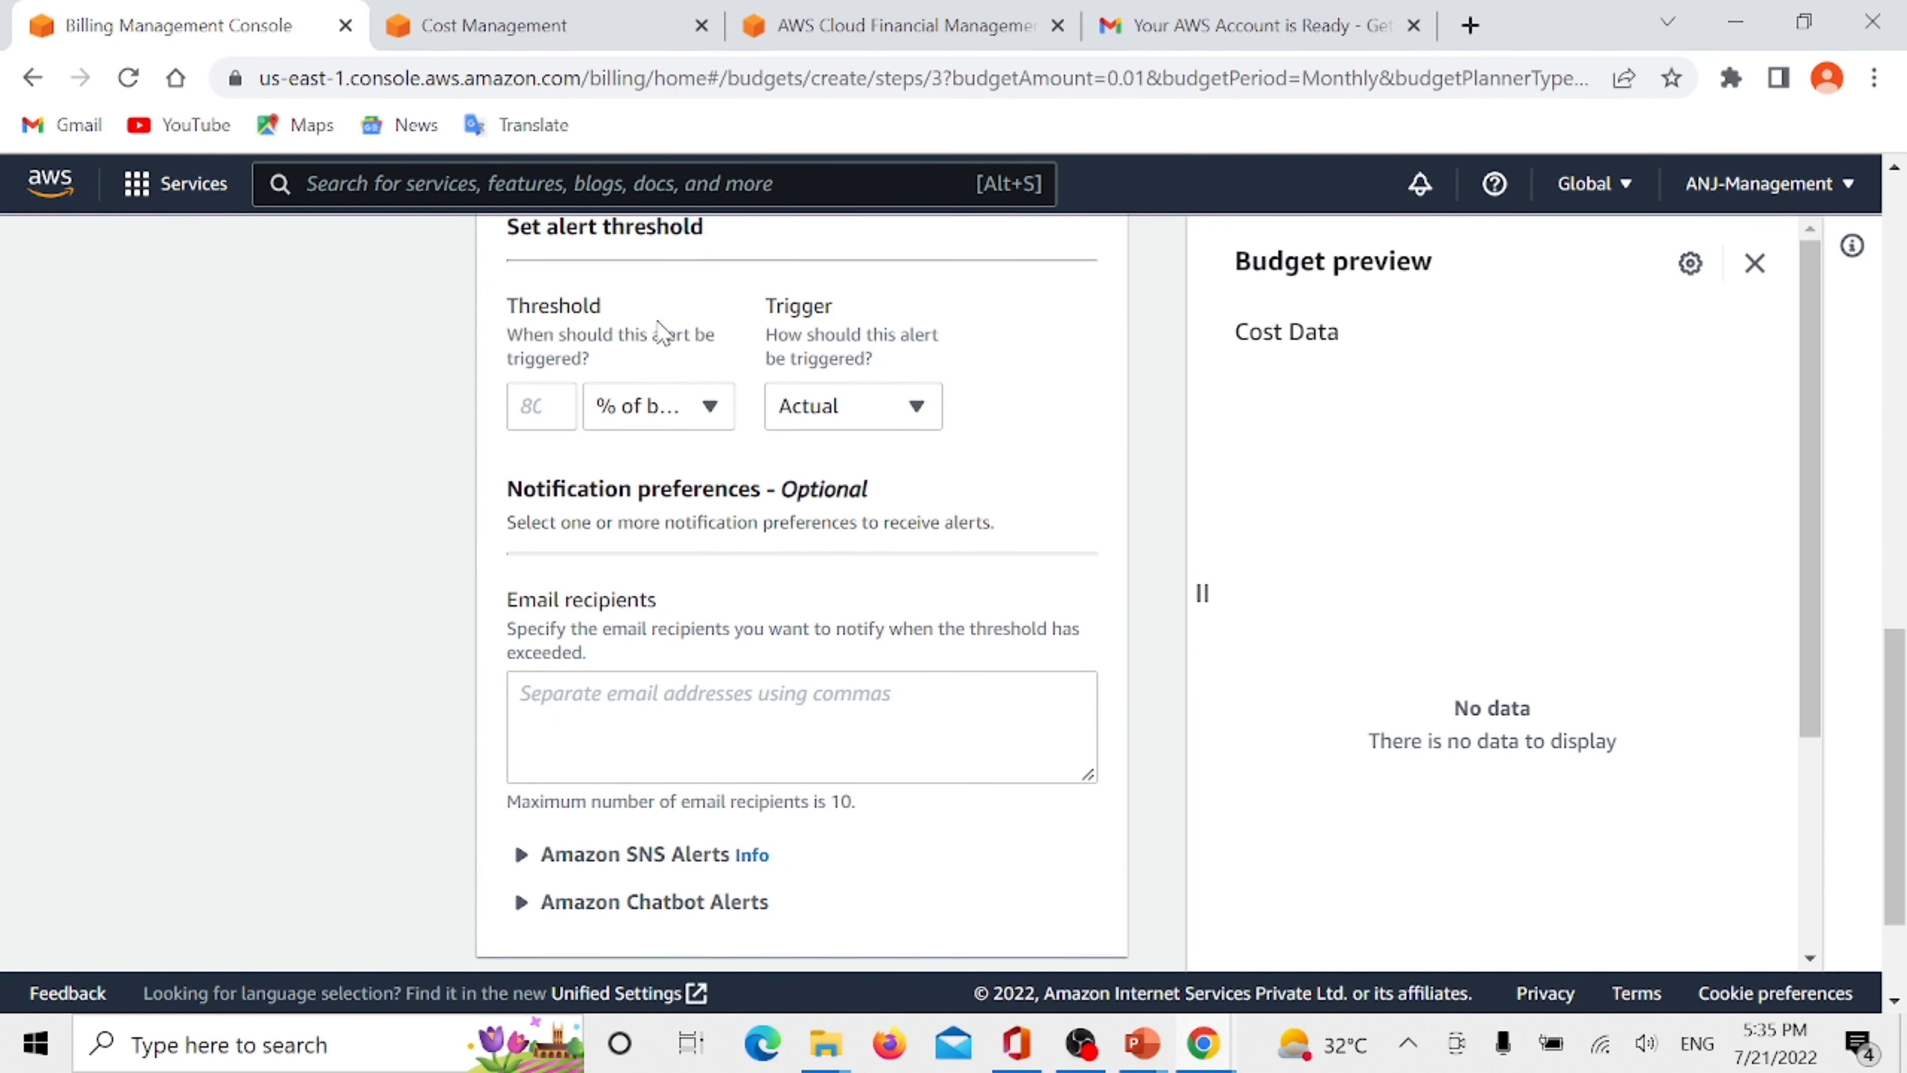
{"action": "left_click", "coordinate": [530, 413]}
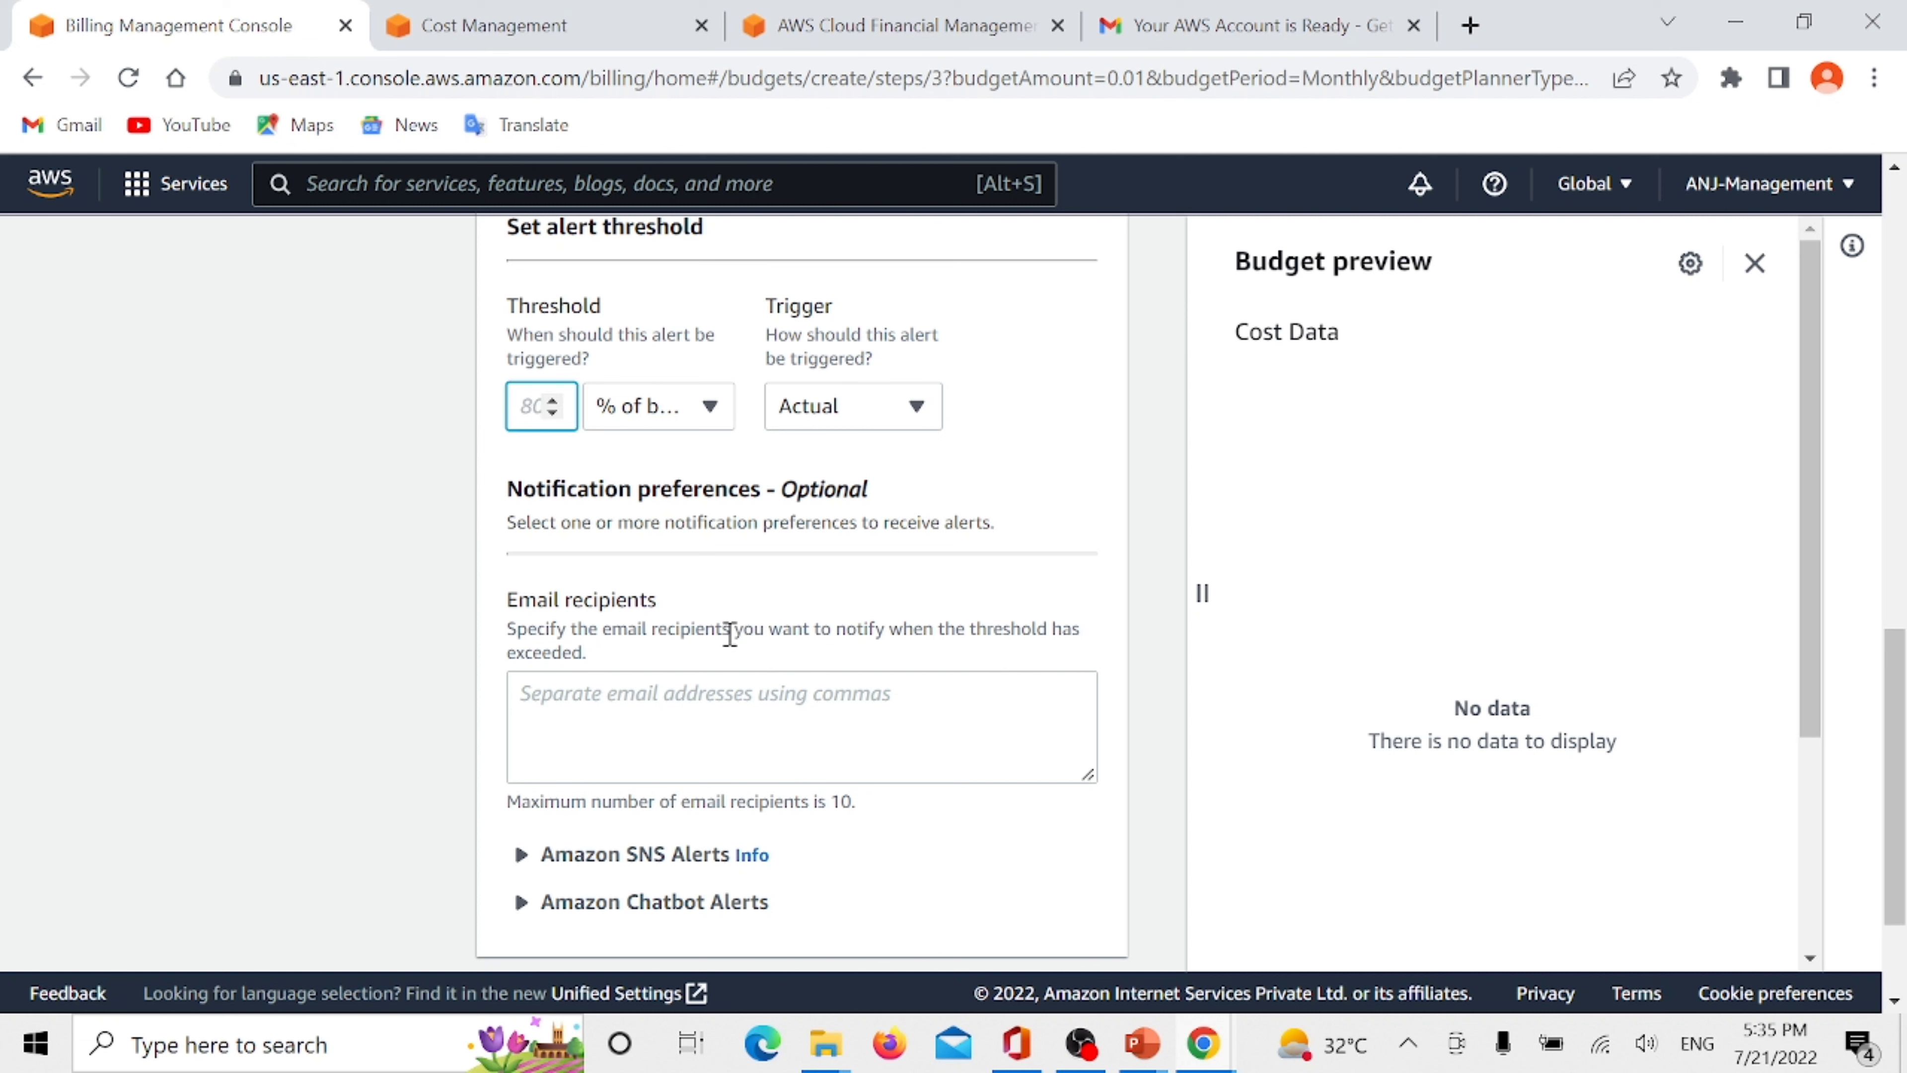
{"action": "type", "text": "80"}
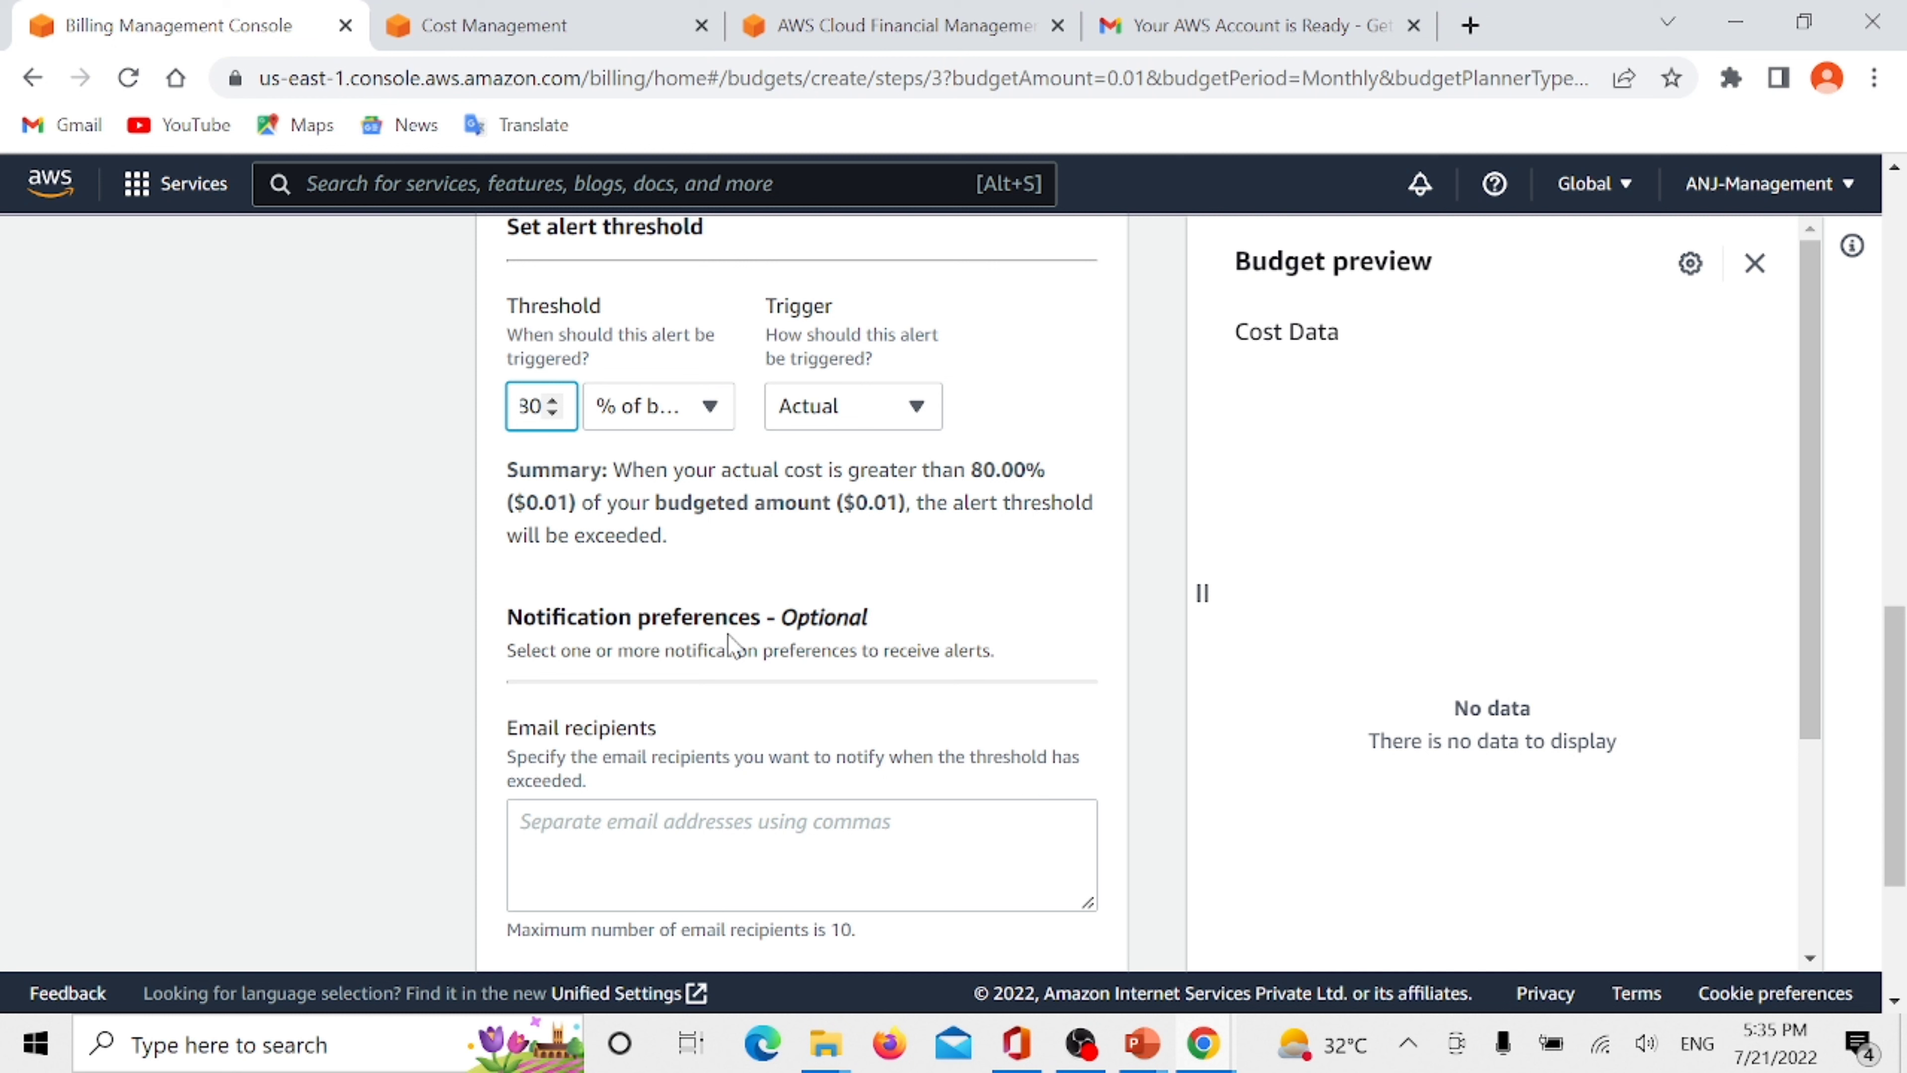
- Enter the recipient's email address for the alert notifications and continue to the optional actions
{"action": "scroll", "coordinate": [732, 645], "scroll_direction": "down", "scroll_amount": 3}
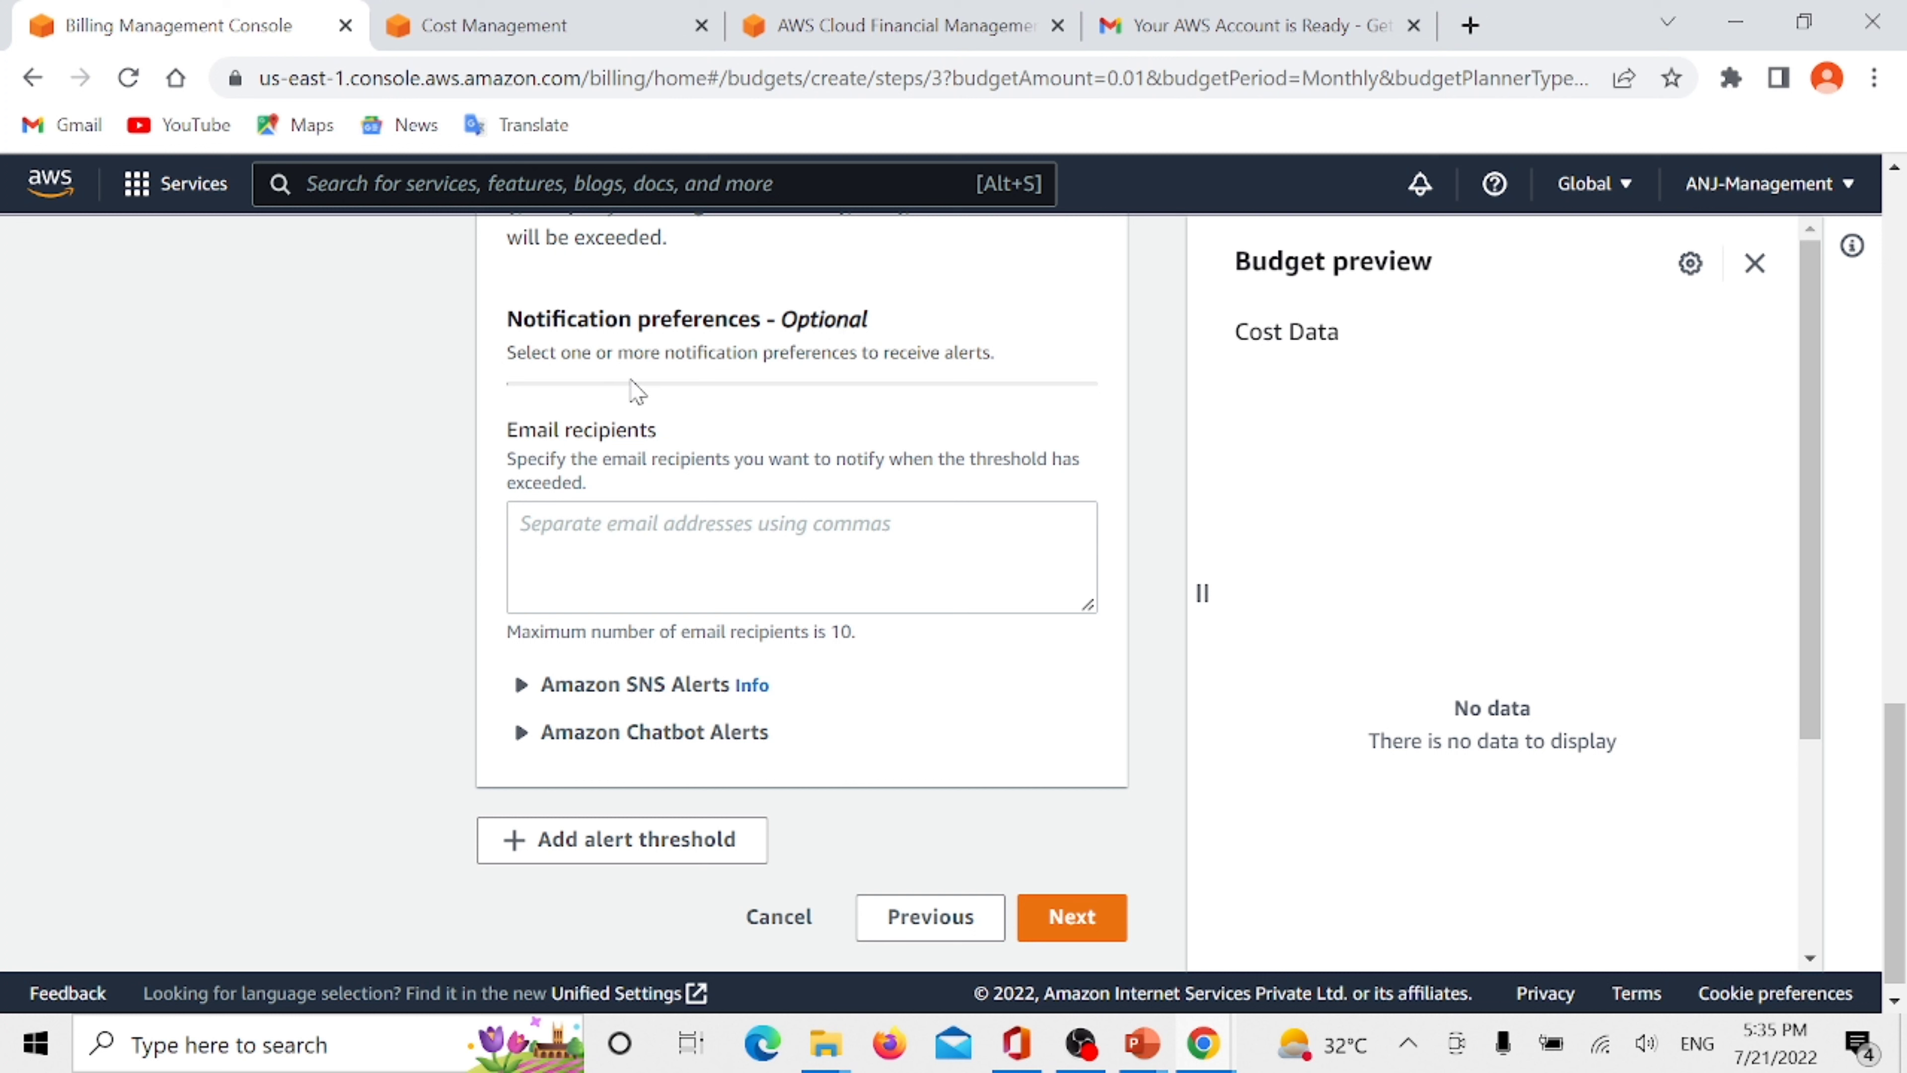
{"action": "left_click", "coordinate": [690, 519]}
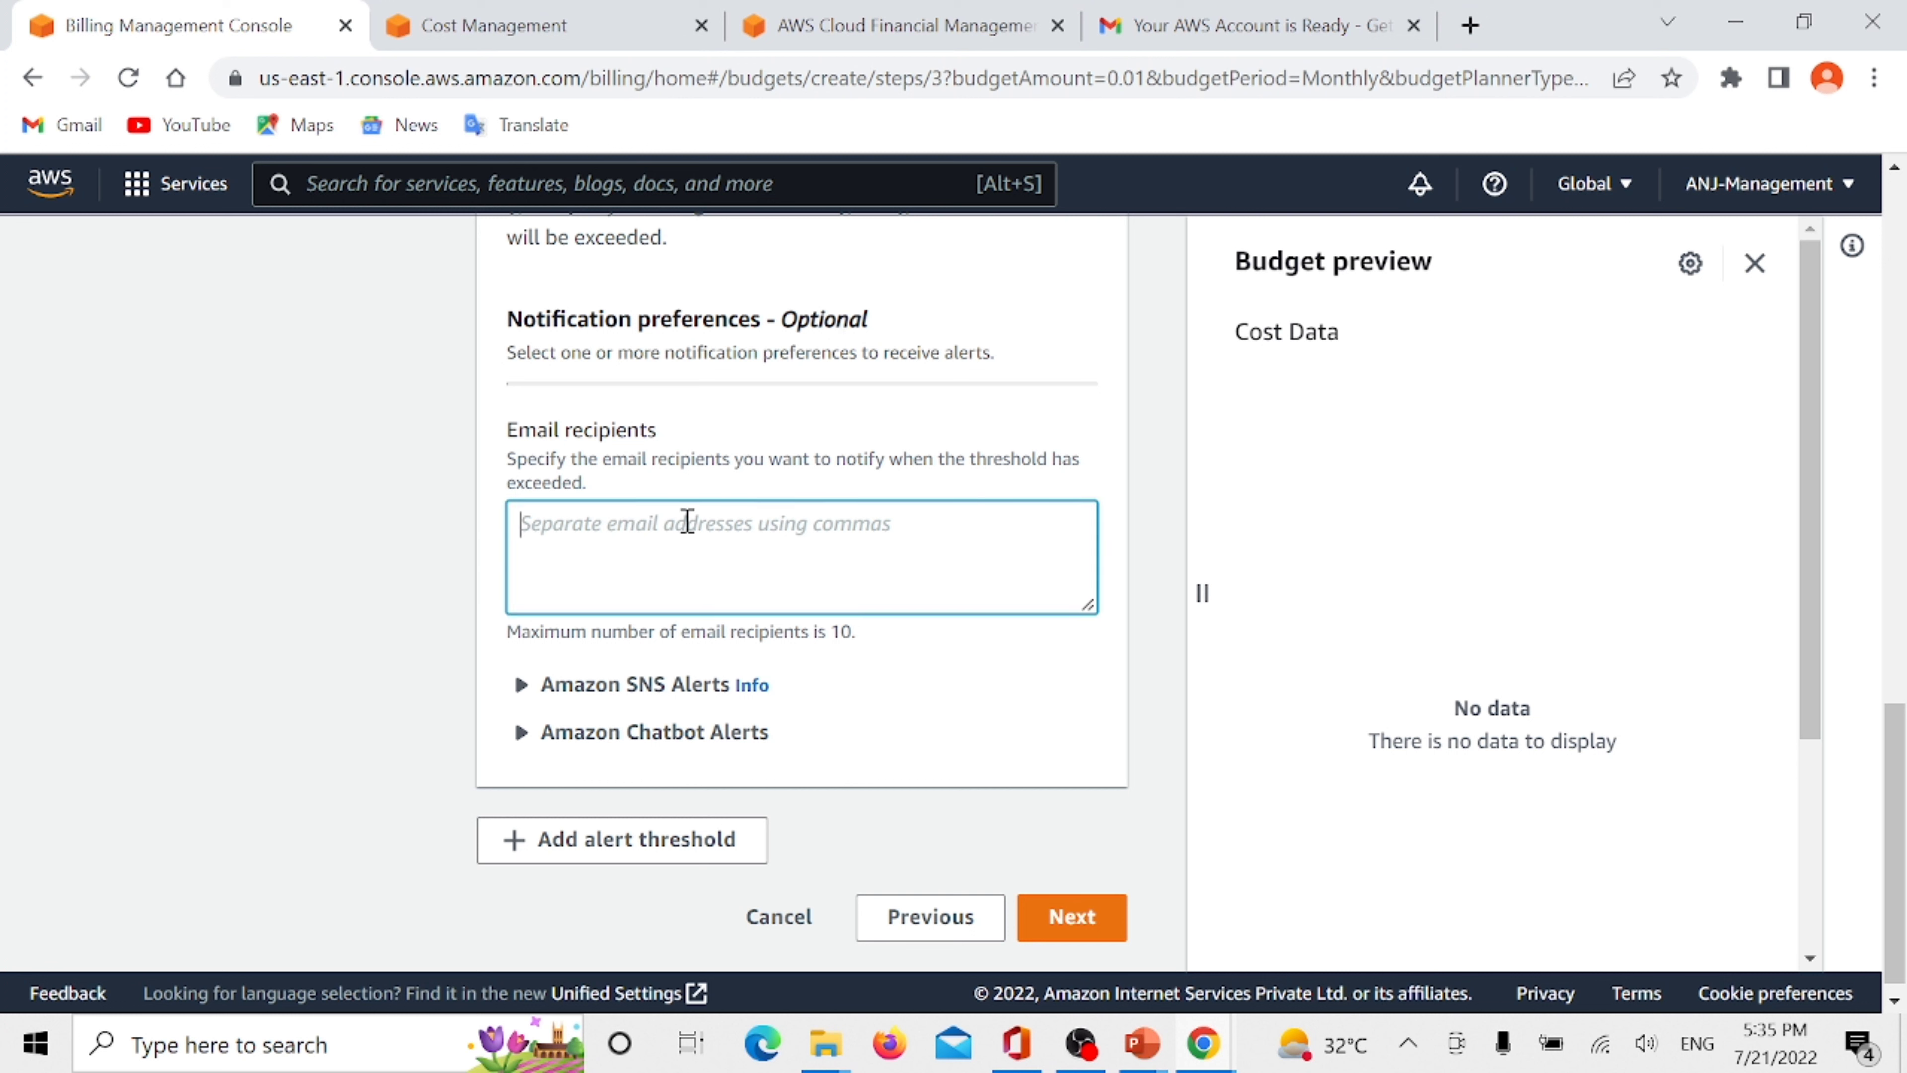
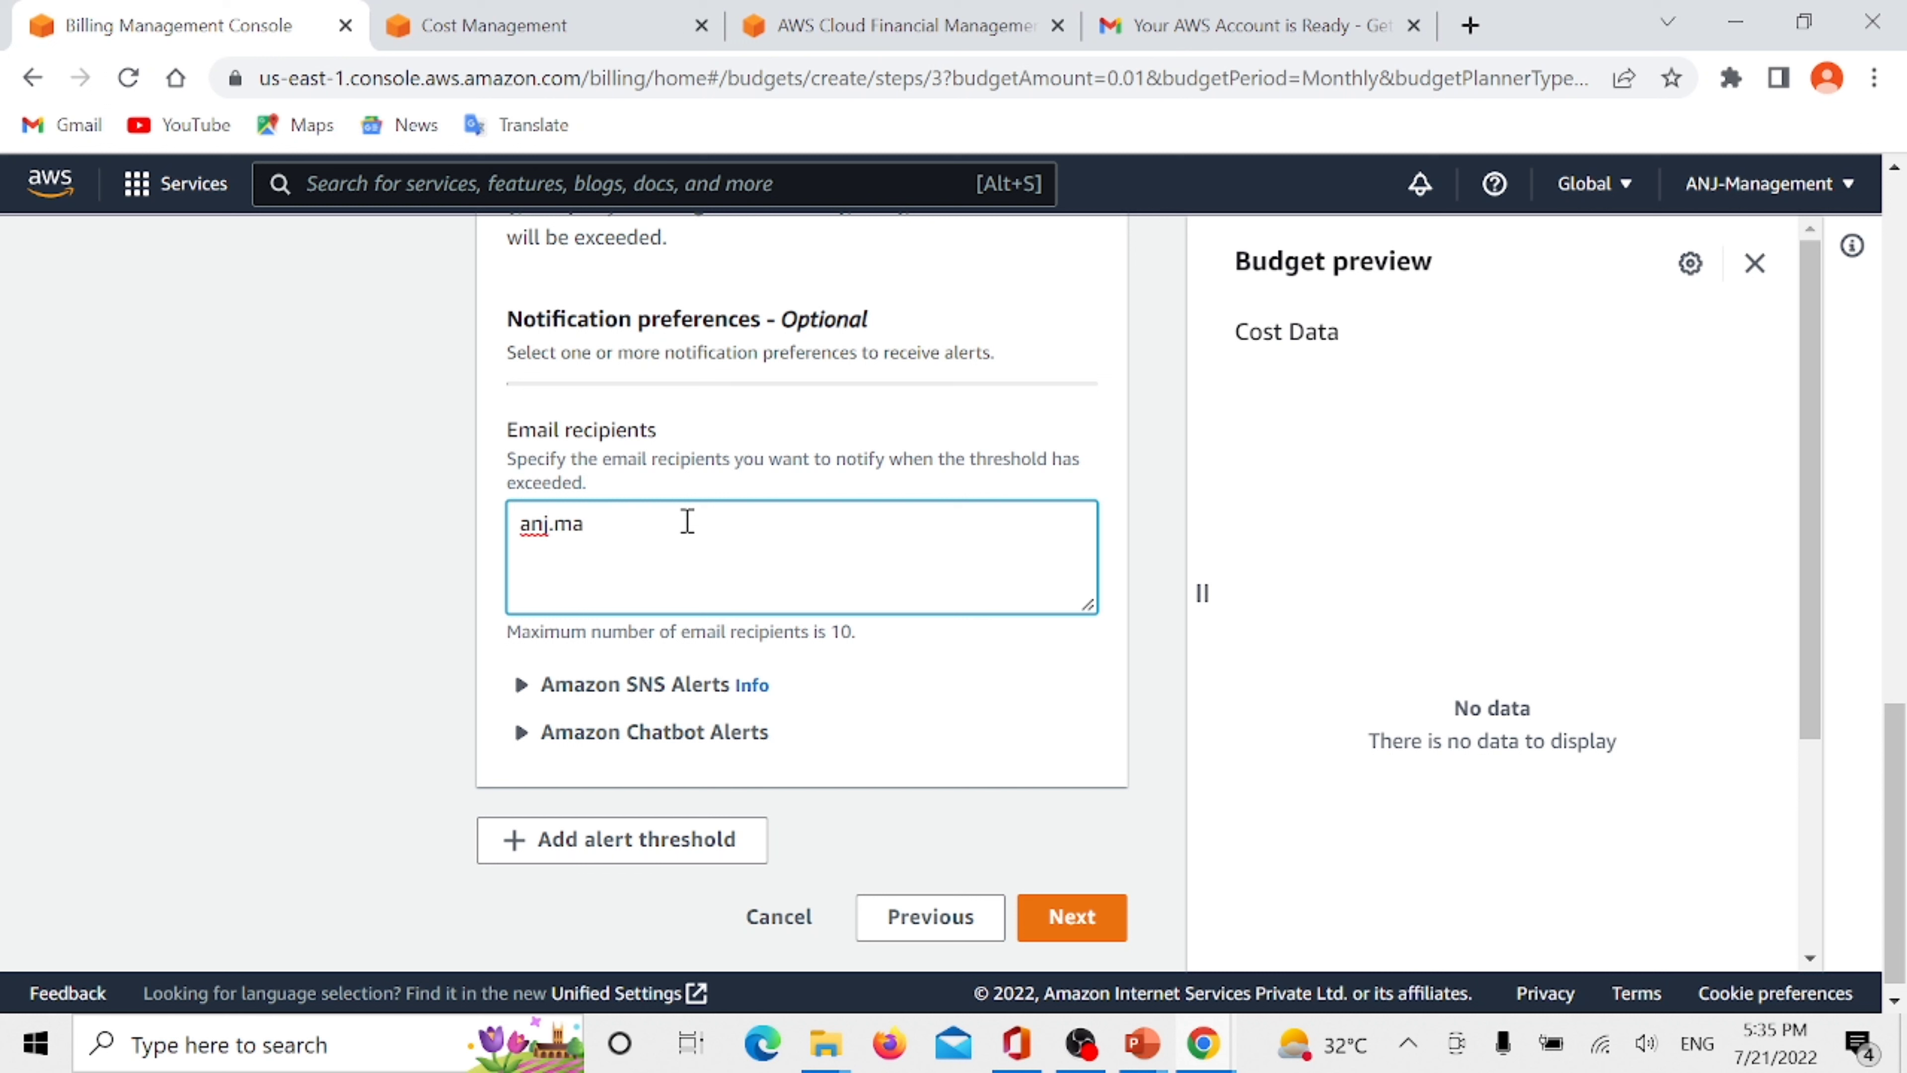
{"action": "key", "text": "BackSpace"}
{"action": "key", "text": "BackSpace"}
{"action": "key", "text": "BackSpace"}
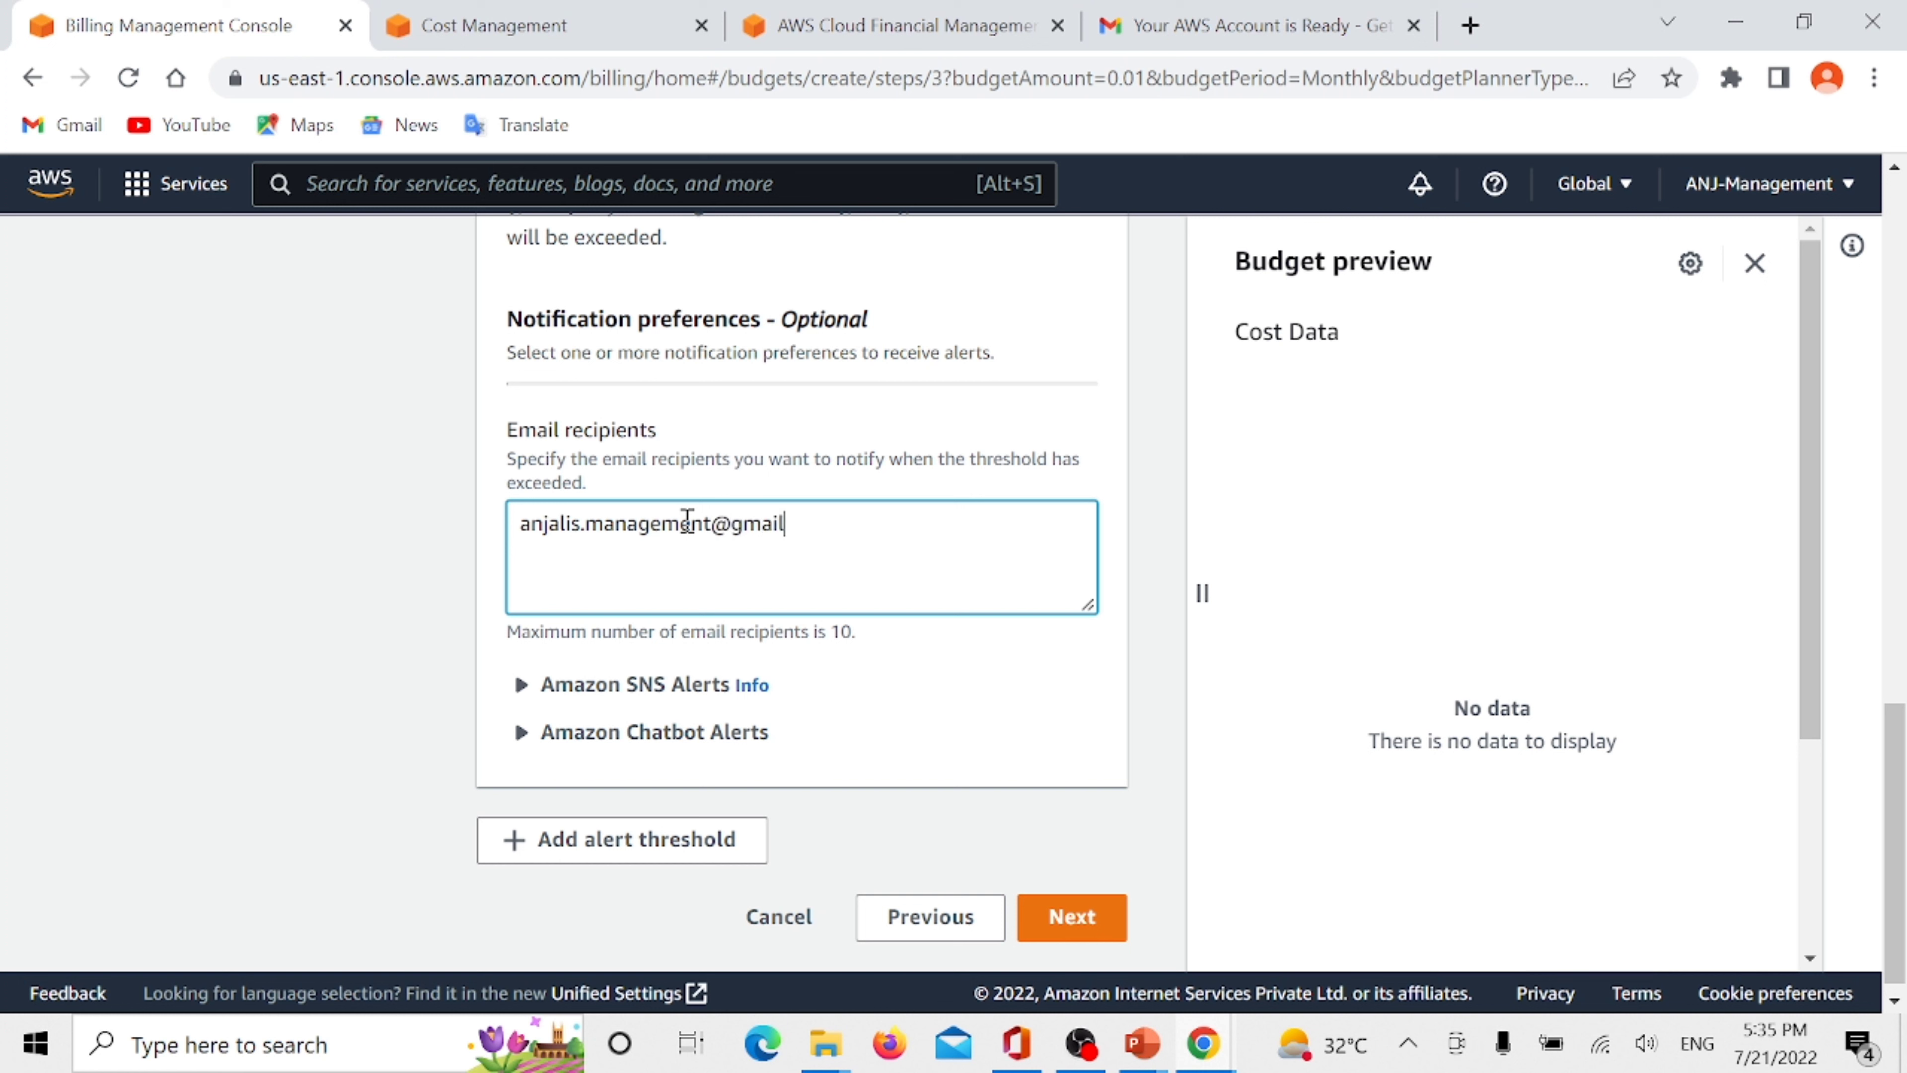
{"action": "scroll", "coordinate": [809, 622], "scroll_direction": "down", "scroll_amount": 1}
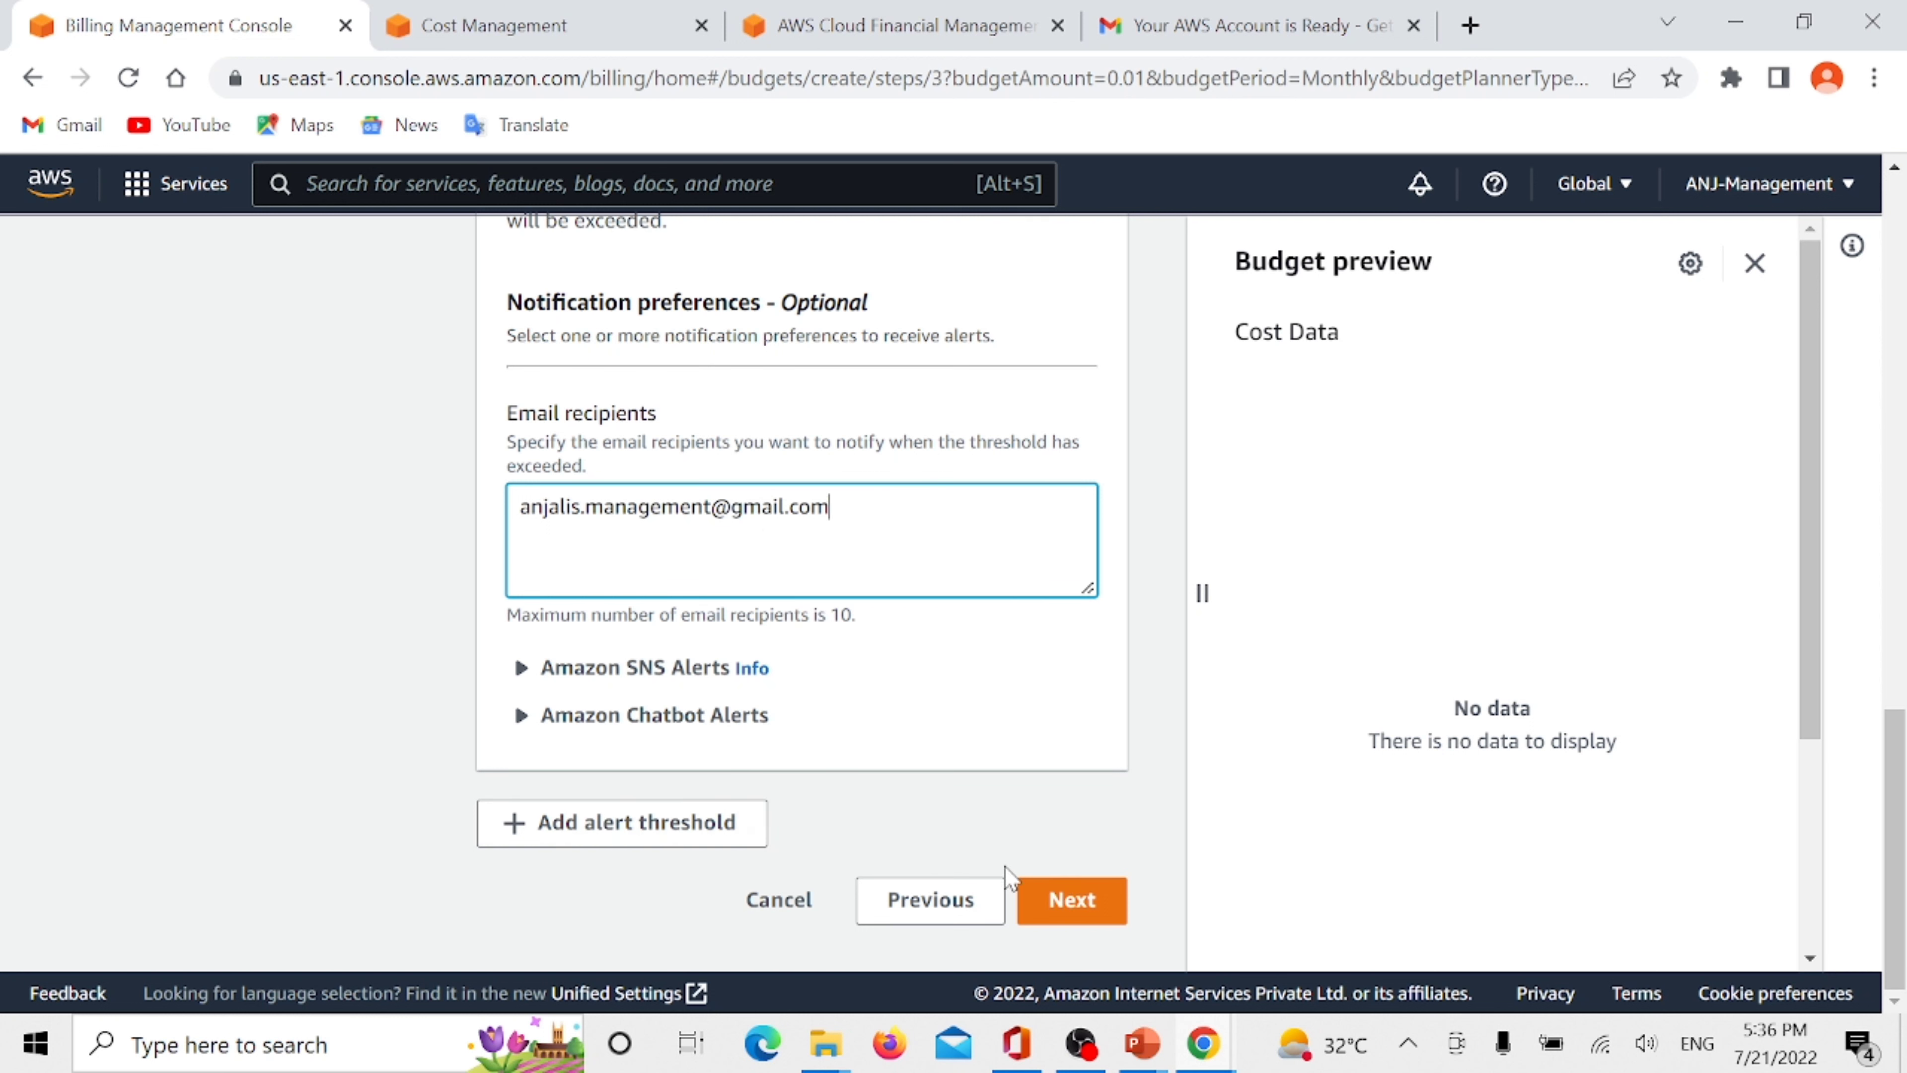
{"action": "left_click", "coordinate": [1061, 906]}
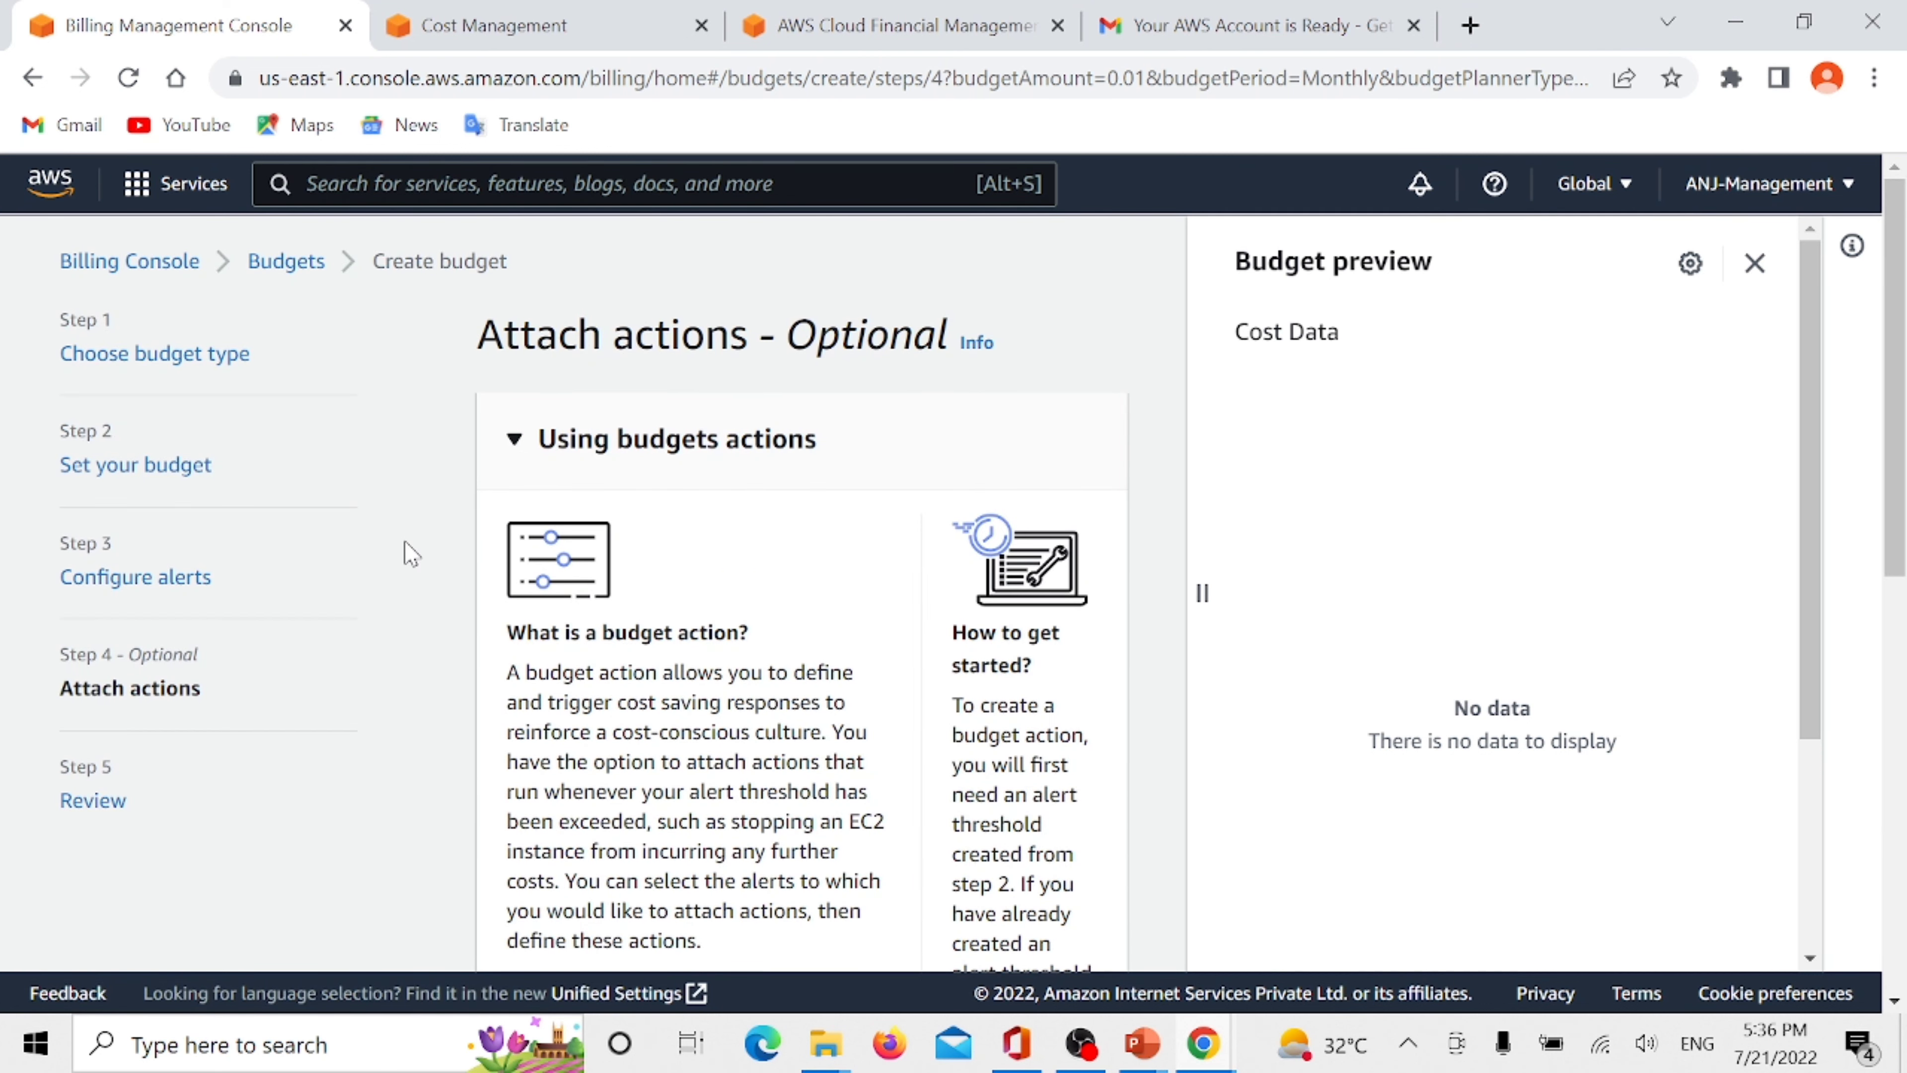
- Skip attaching actions to the alert, review the budget summary, and create the budget
{"action": "scroll", "coordinate": [535, 612], "scroll_direction": "down", "scroll_amount": 10}
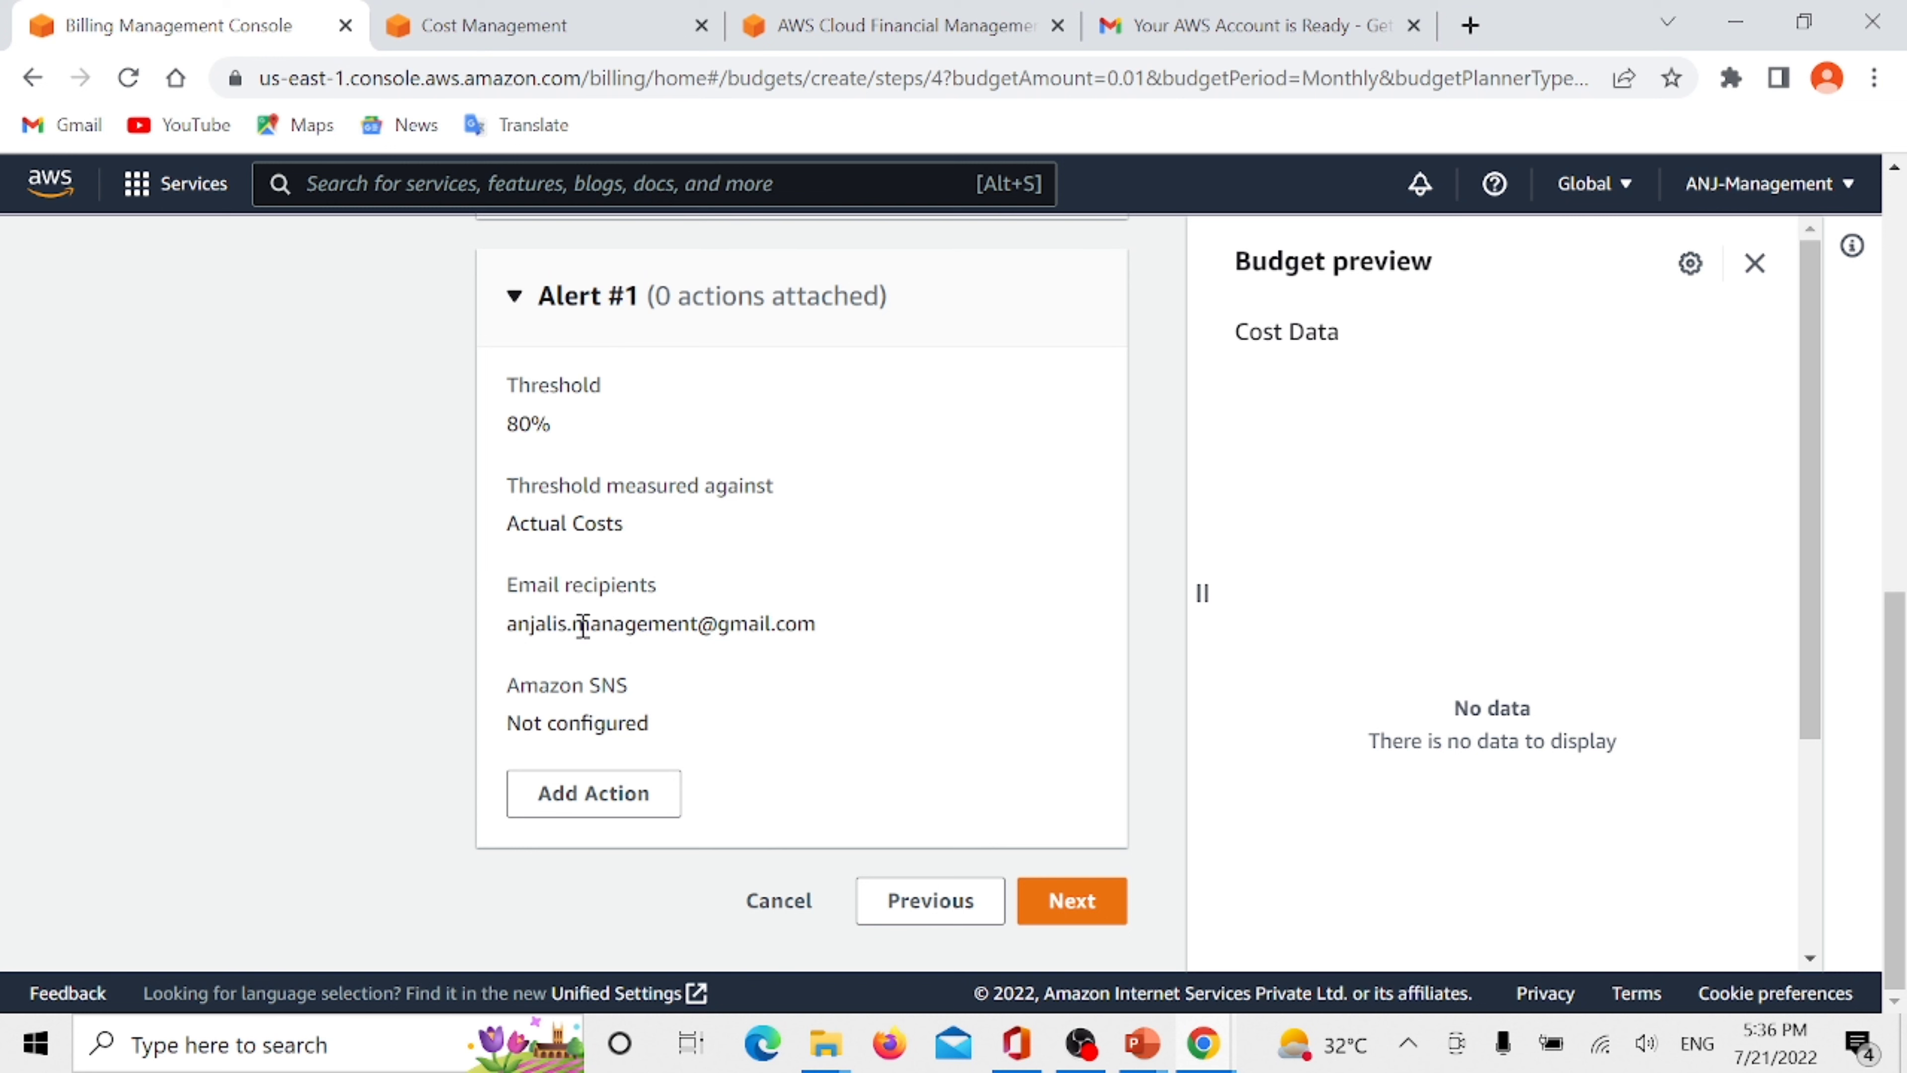
{"action": "left_click", "coordinate": [1066, 913]}
{"action": "scroll", "coordinate": [775, 533], "scroll_direction": "down", "scroll_amount": 2}
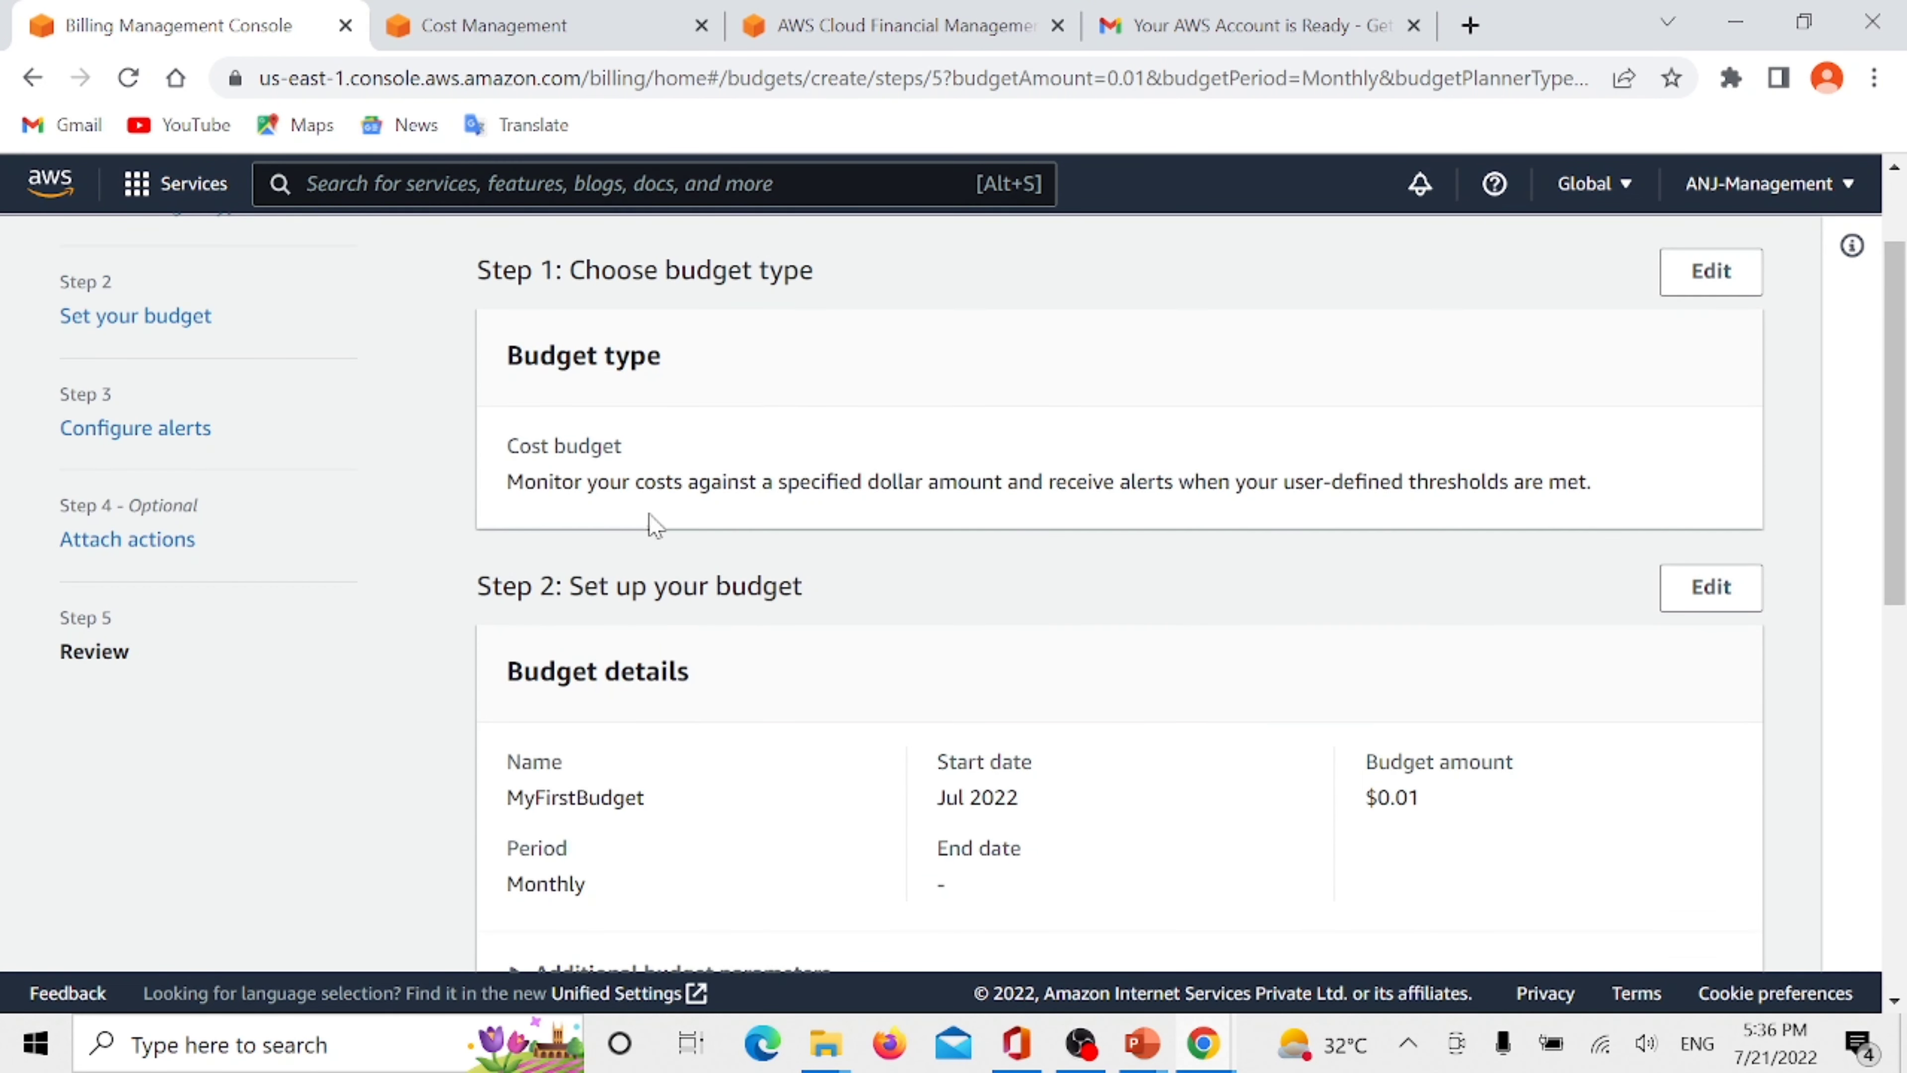
{"action": "scroll", "coordinate": [773, 541], "scroll_direction": "down", "scroll_amount": 4}
{"action": "scroll", "coordinate": [751, 578], "scroll_direction": "down", "scroll_amount": 3}
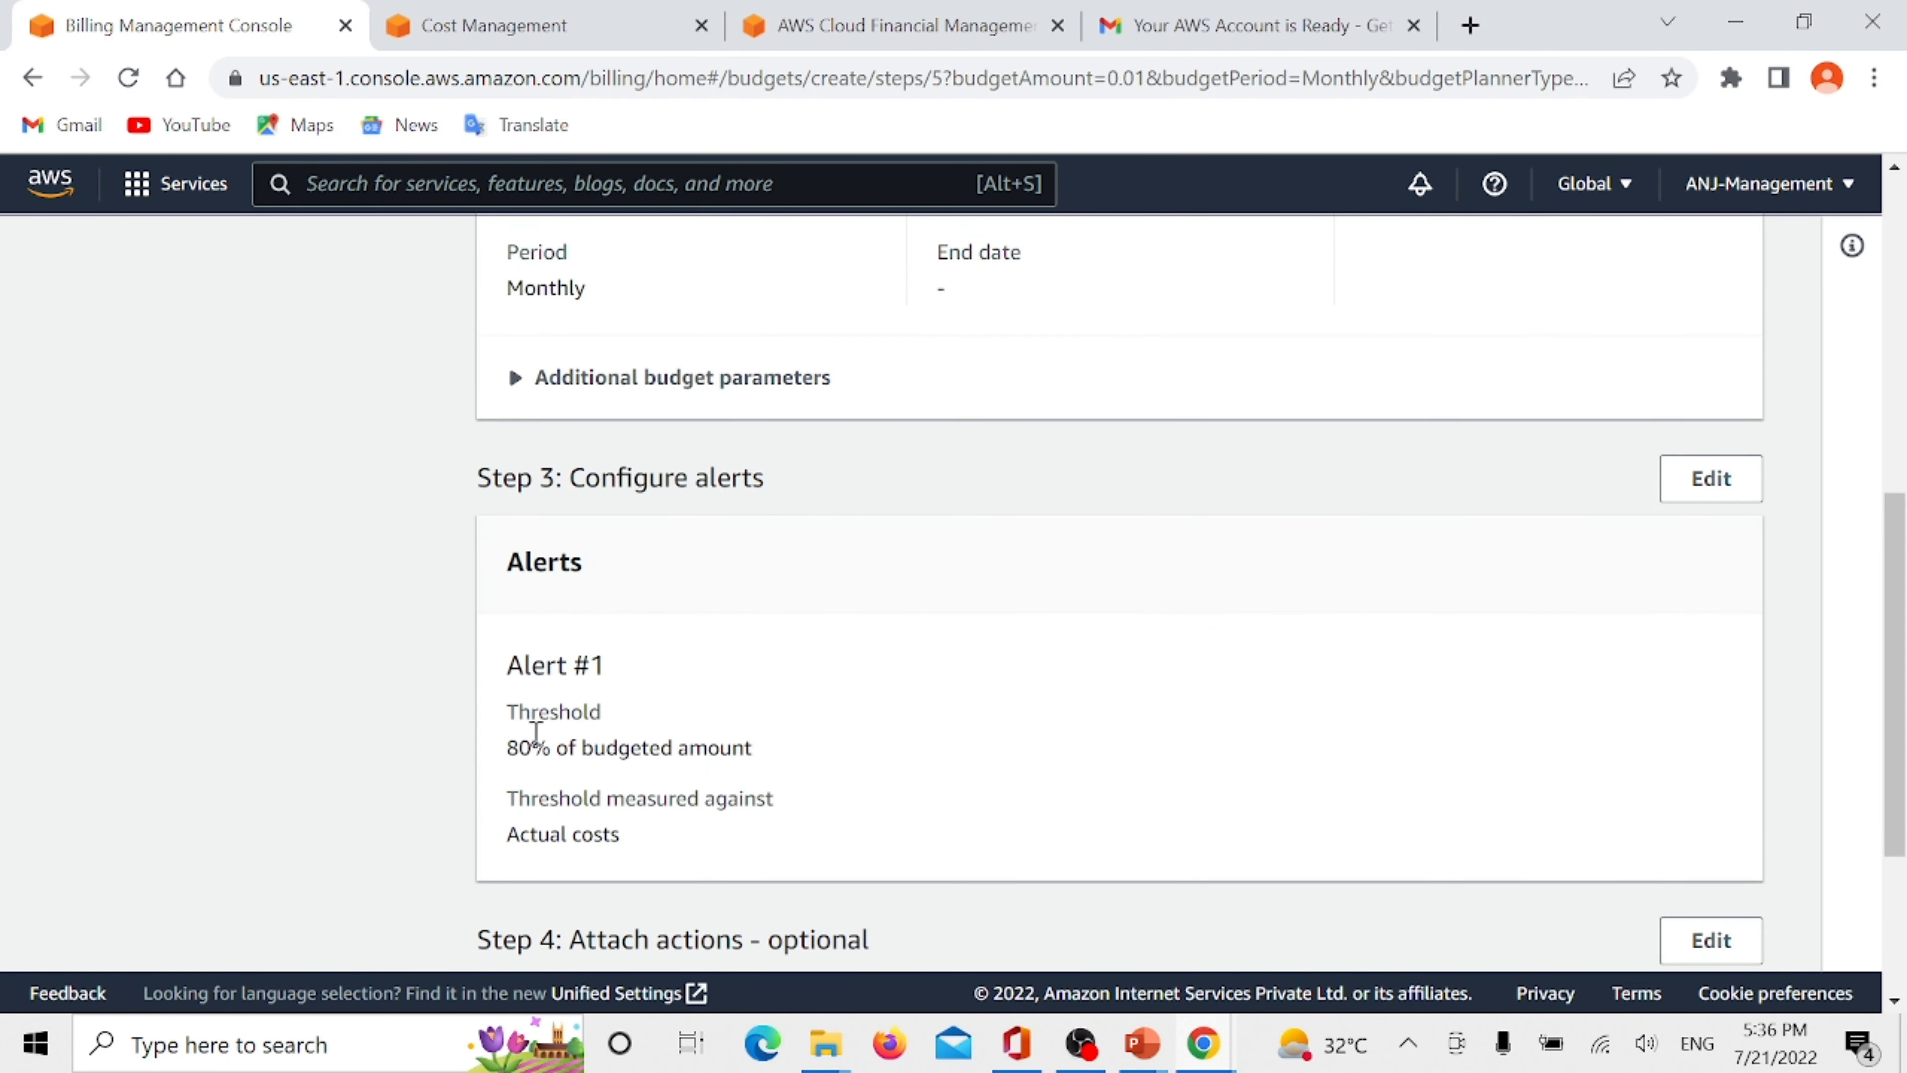
{"action": "scroll", "coordinate": [639, 646], "scroll_direction": "down", "scroll_amount": 3}
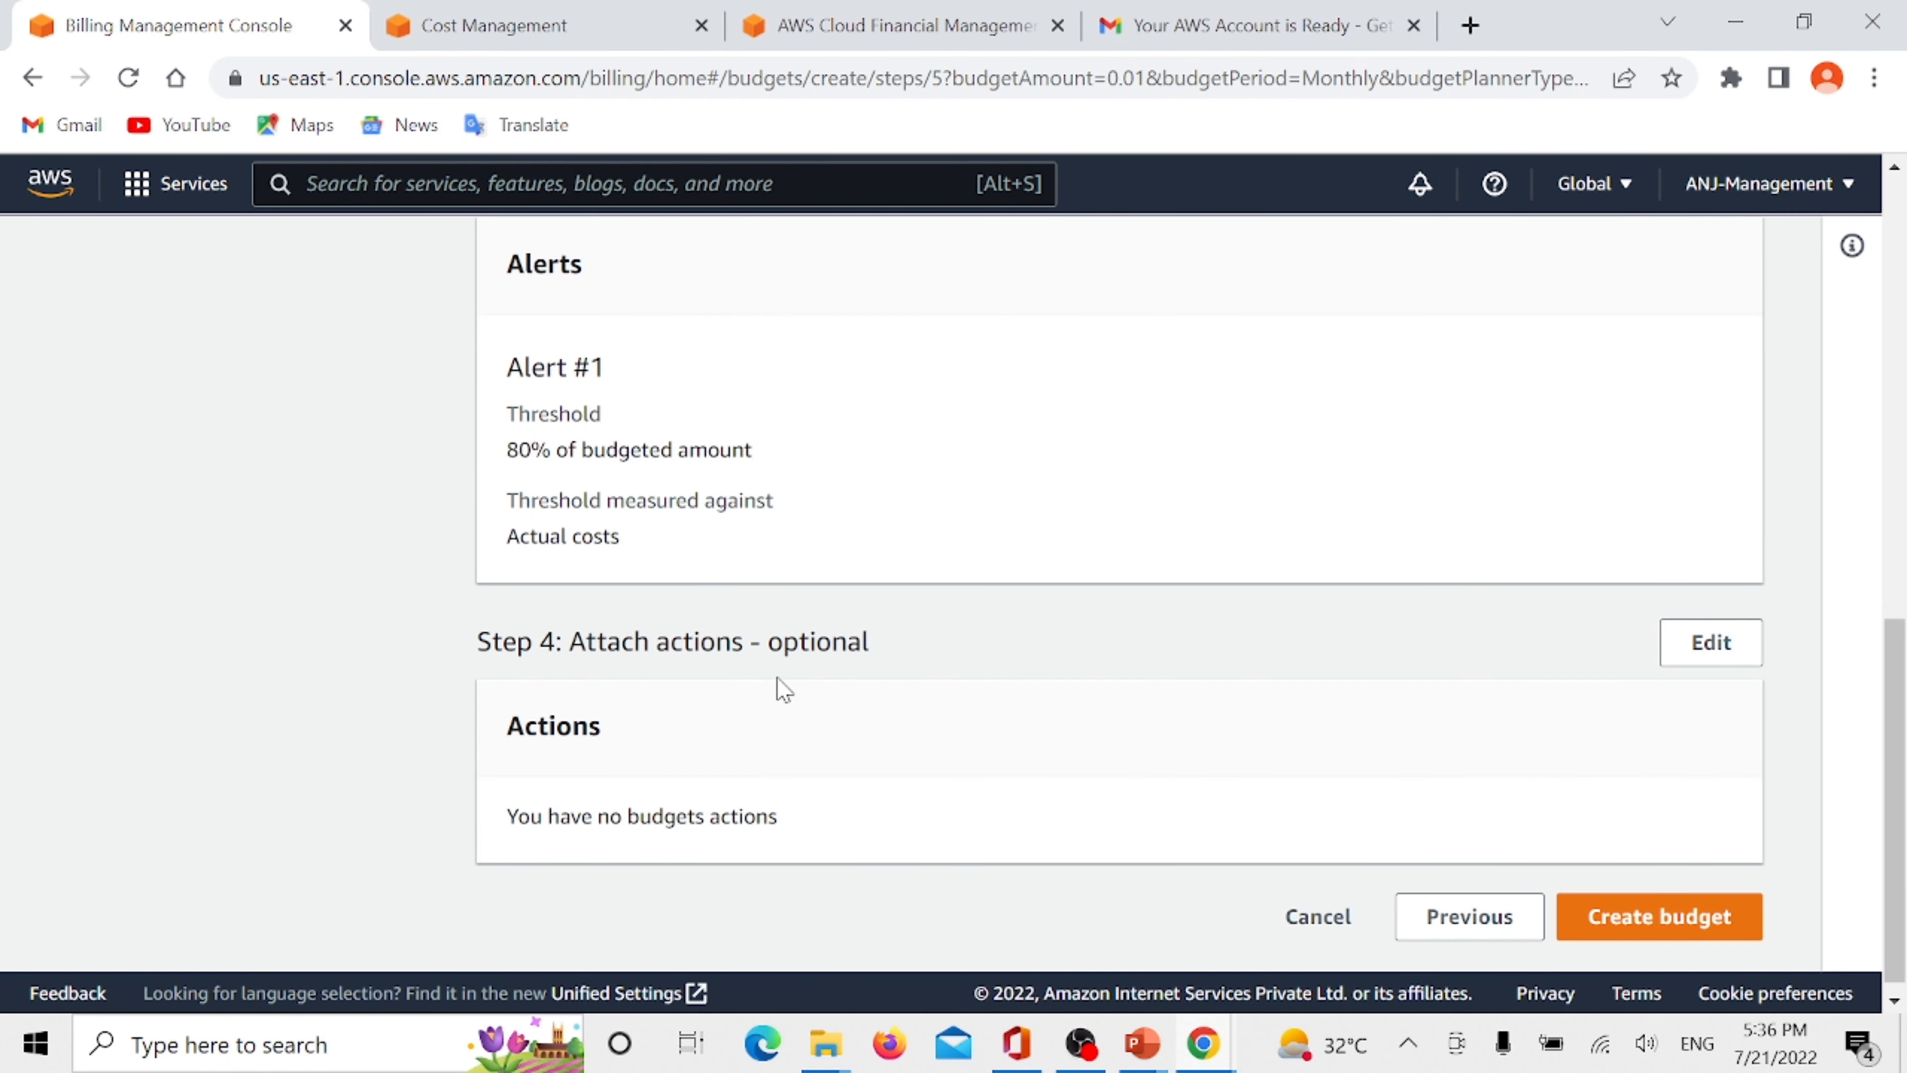
{"action": "scroll", "coordinate": [781, 690], "scroll_direction": "down", "scroll_amount": 1}
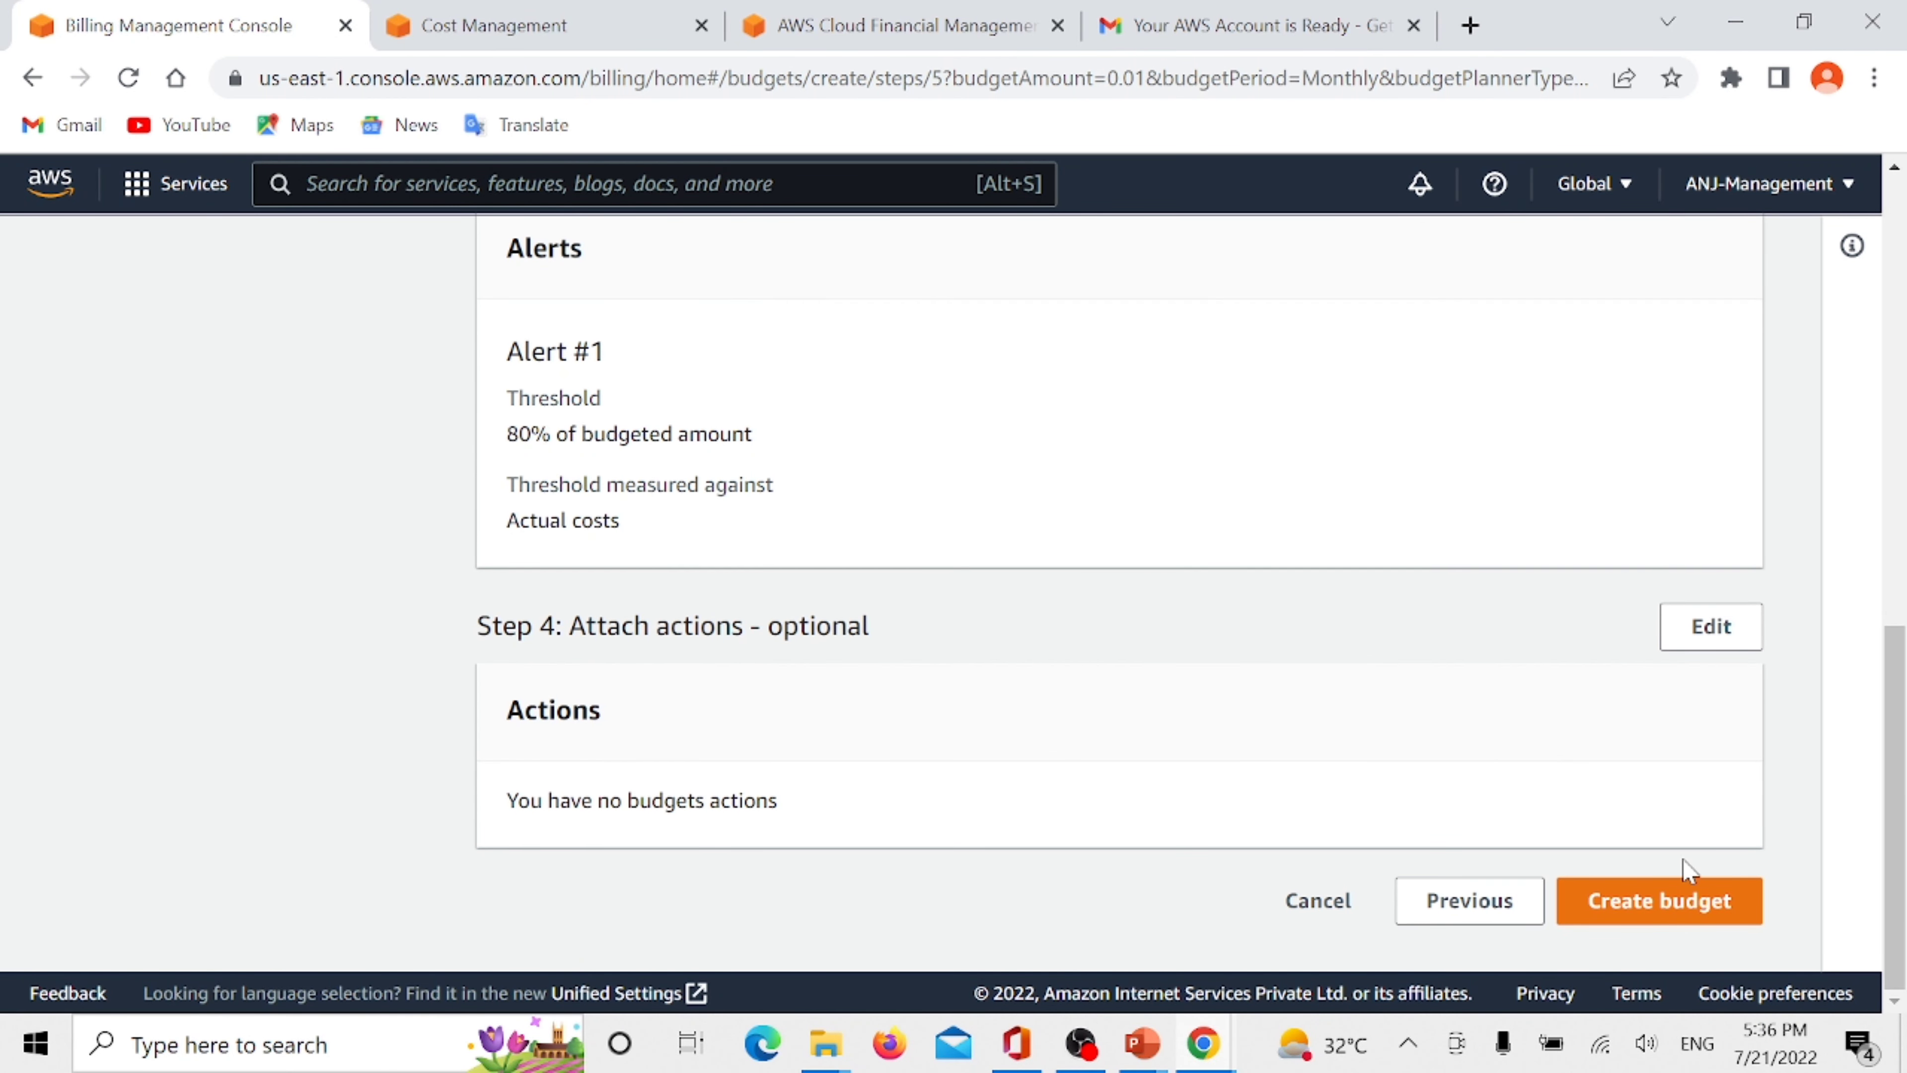
{"action": "left_click", "coordinate": [1672, 918]}
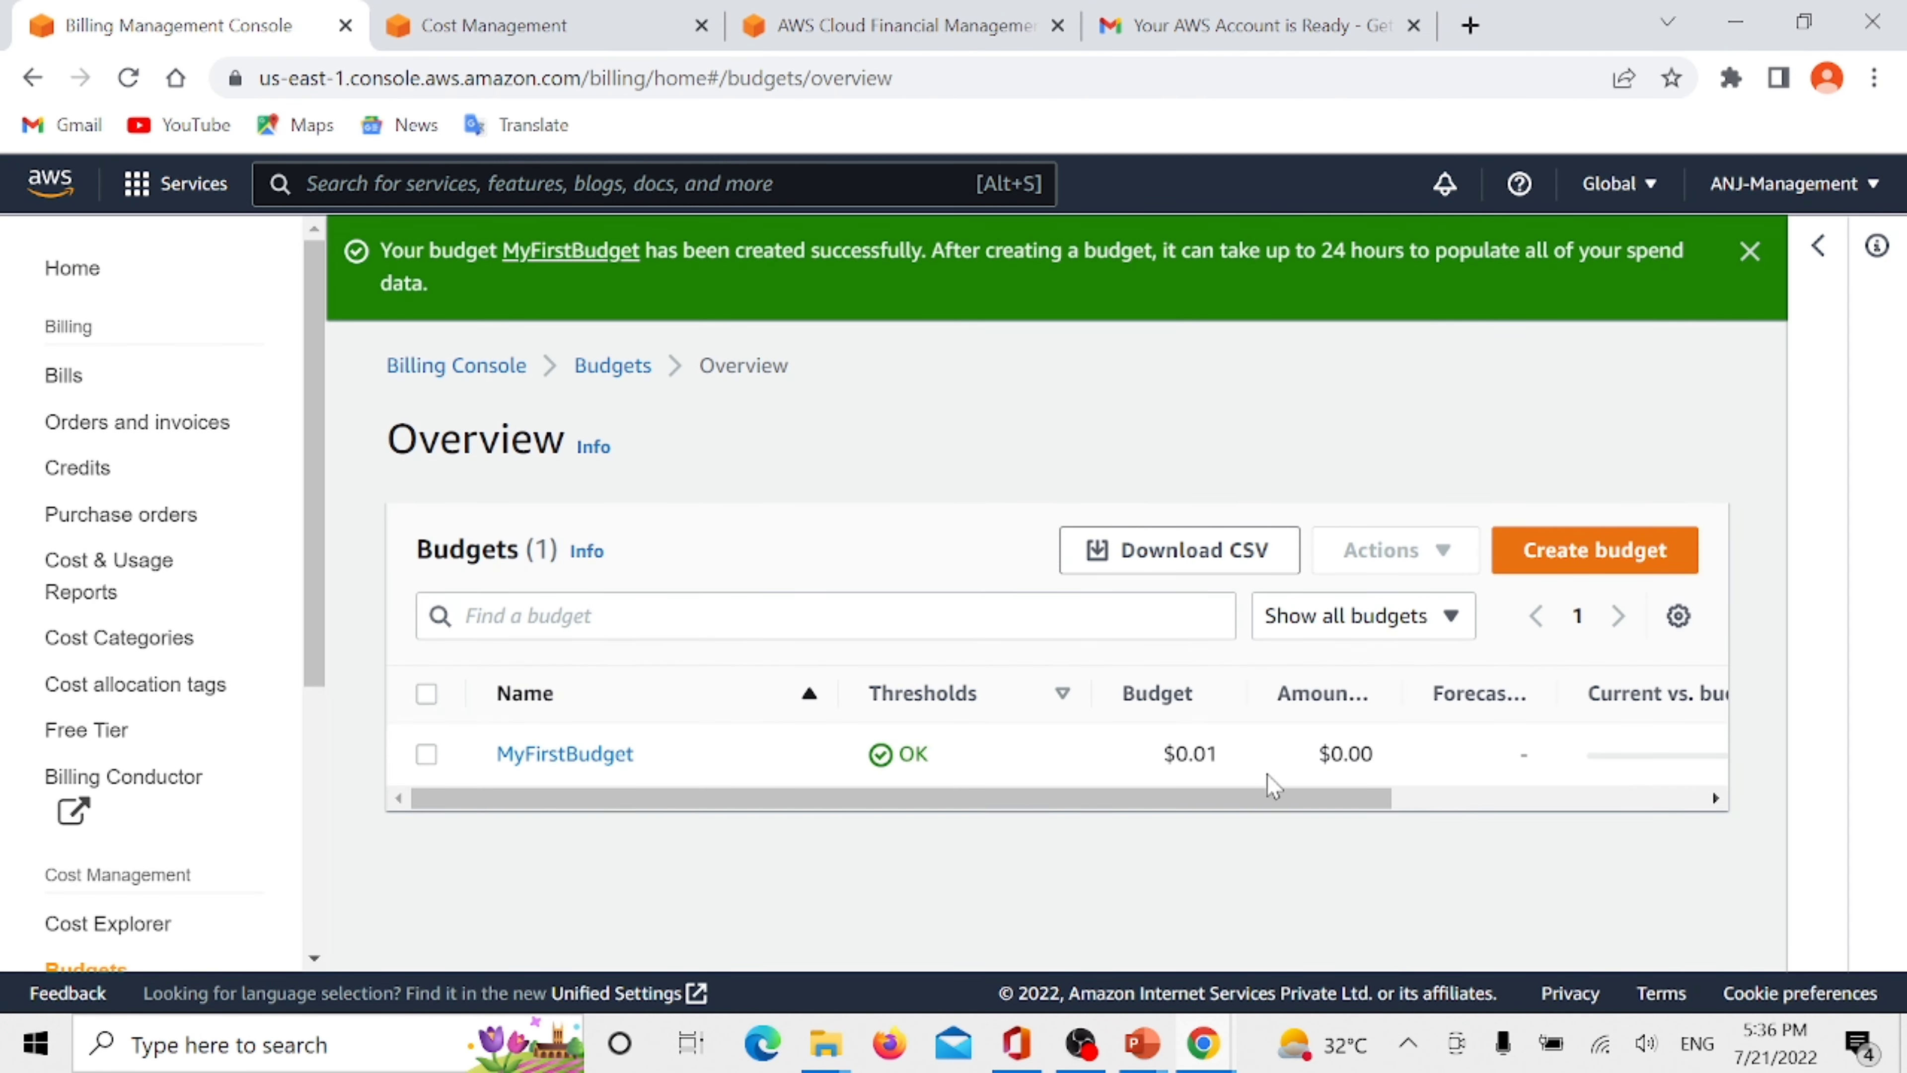
- Look over the budgets overview table and check the AWS console notifications
{"action": "left_click_drag", "start_coordinate": [1117, 800], "coordinate": [1061, 827]}
{"action": "left_click", "coordinate": [1445, 186]}
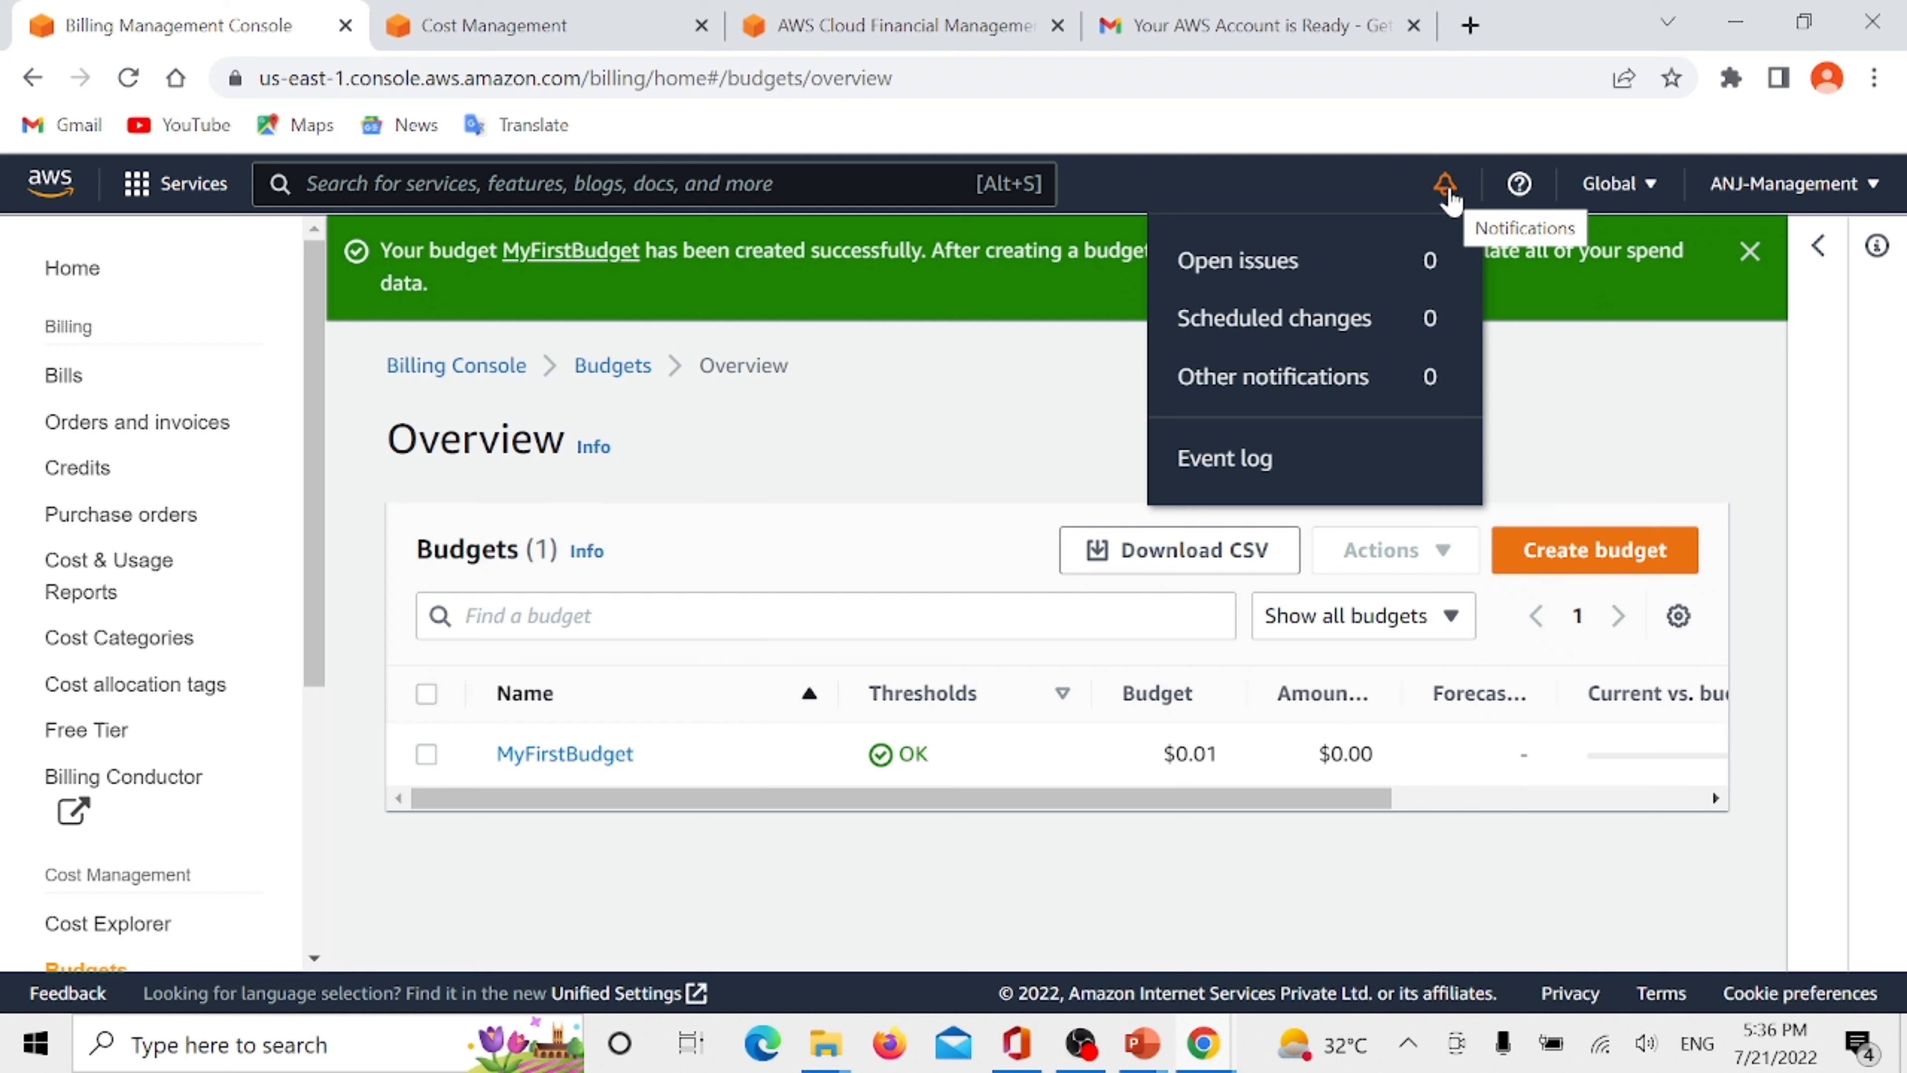
{"action": "left_click", "coordinate": [1446, 187]}
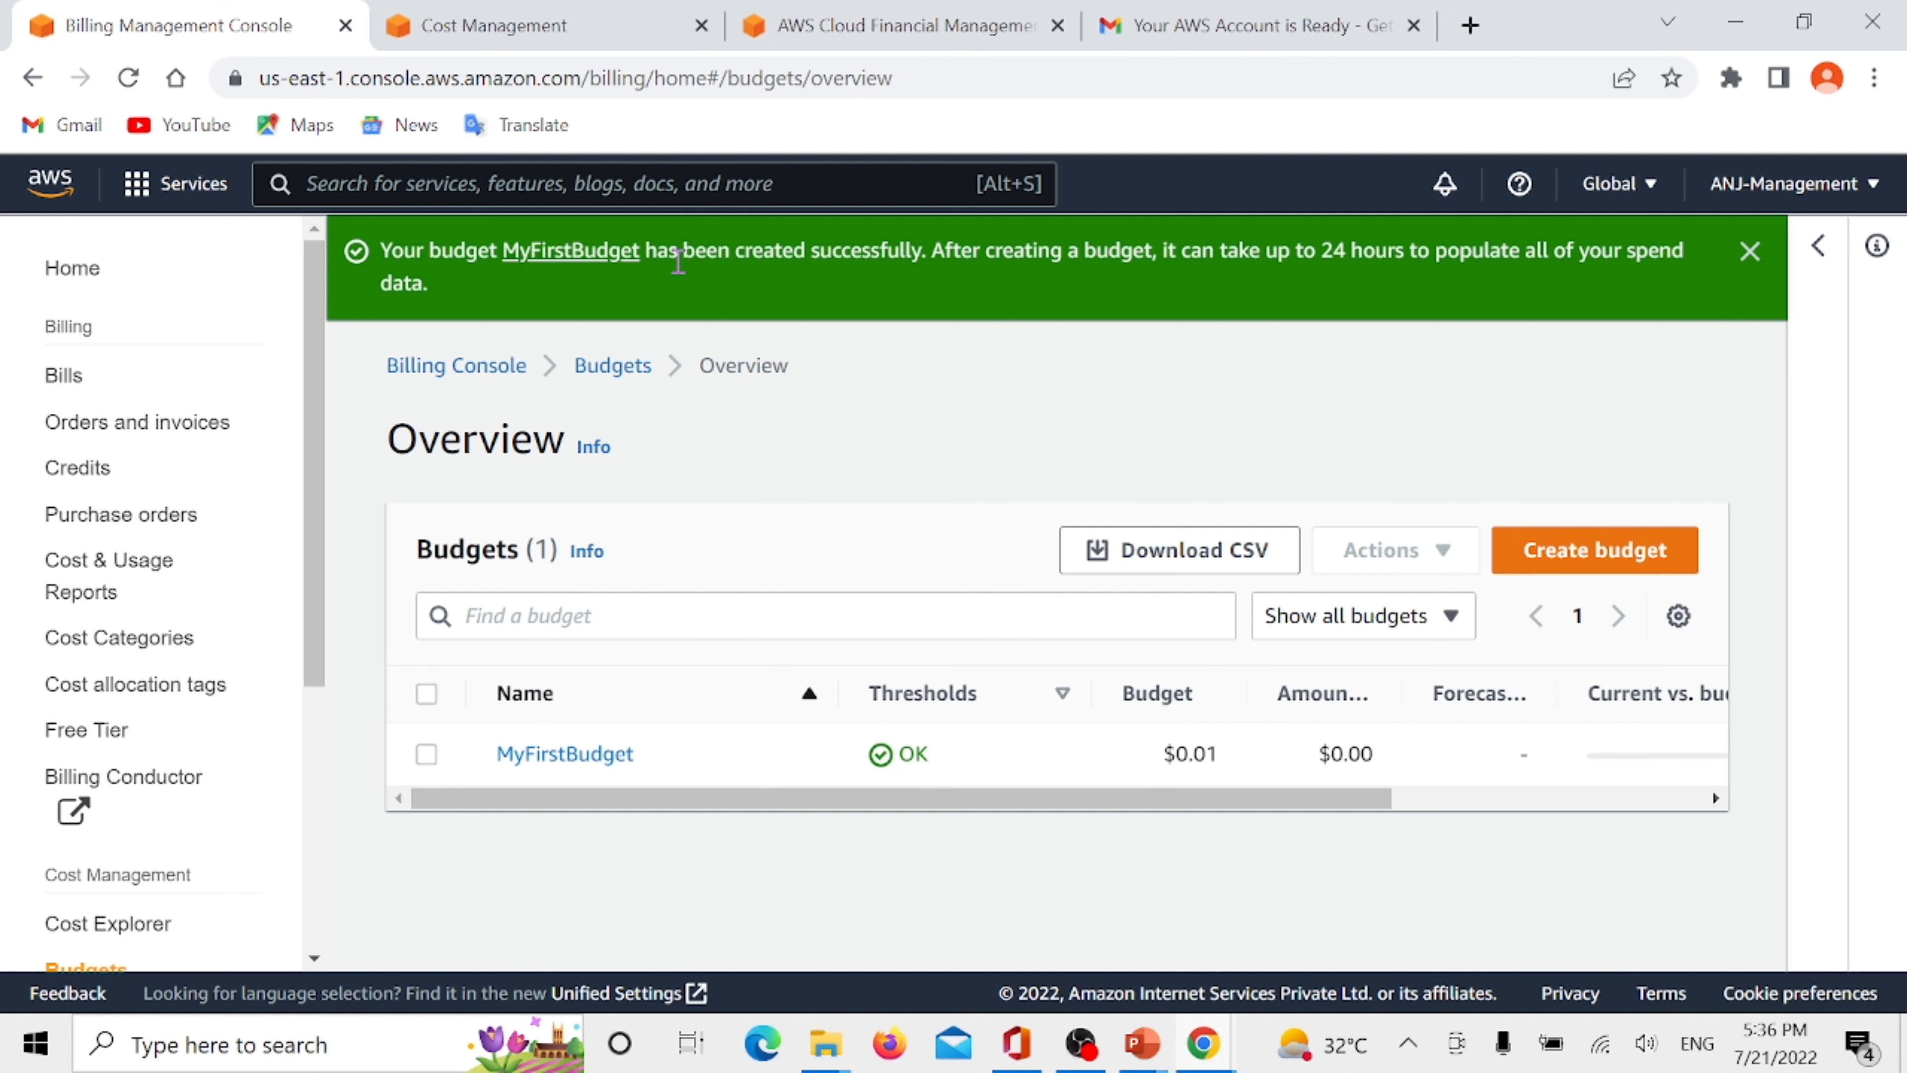
- Open the AWS Free Tier page in the billing console and examine the columns of its usage summary
{"action": "left_click", "coordinate": [71, 732]}
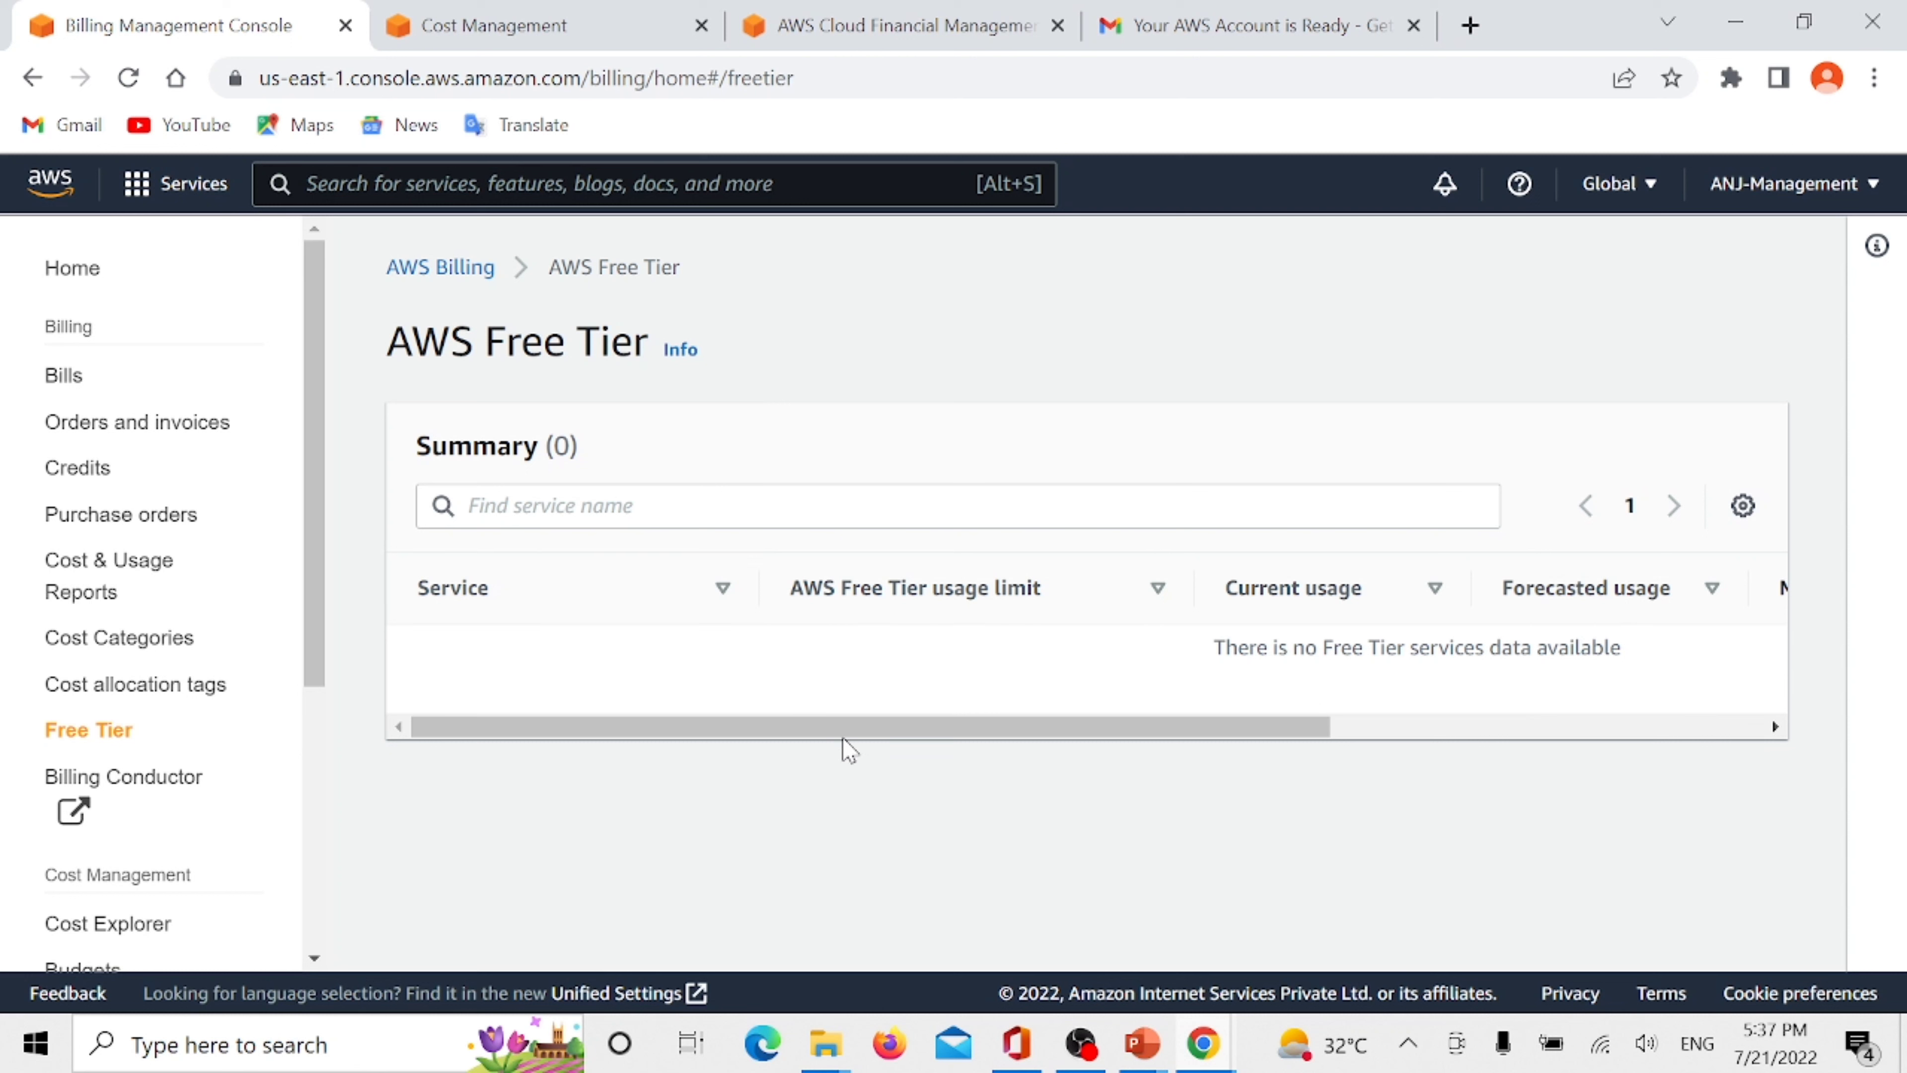
{"action": "left_click_drag", "start_coordinate": [839, 736], "coordinate": [1477, 703]}
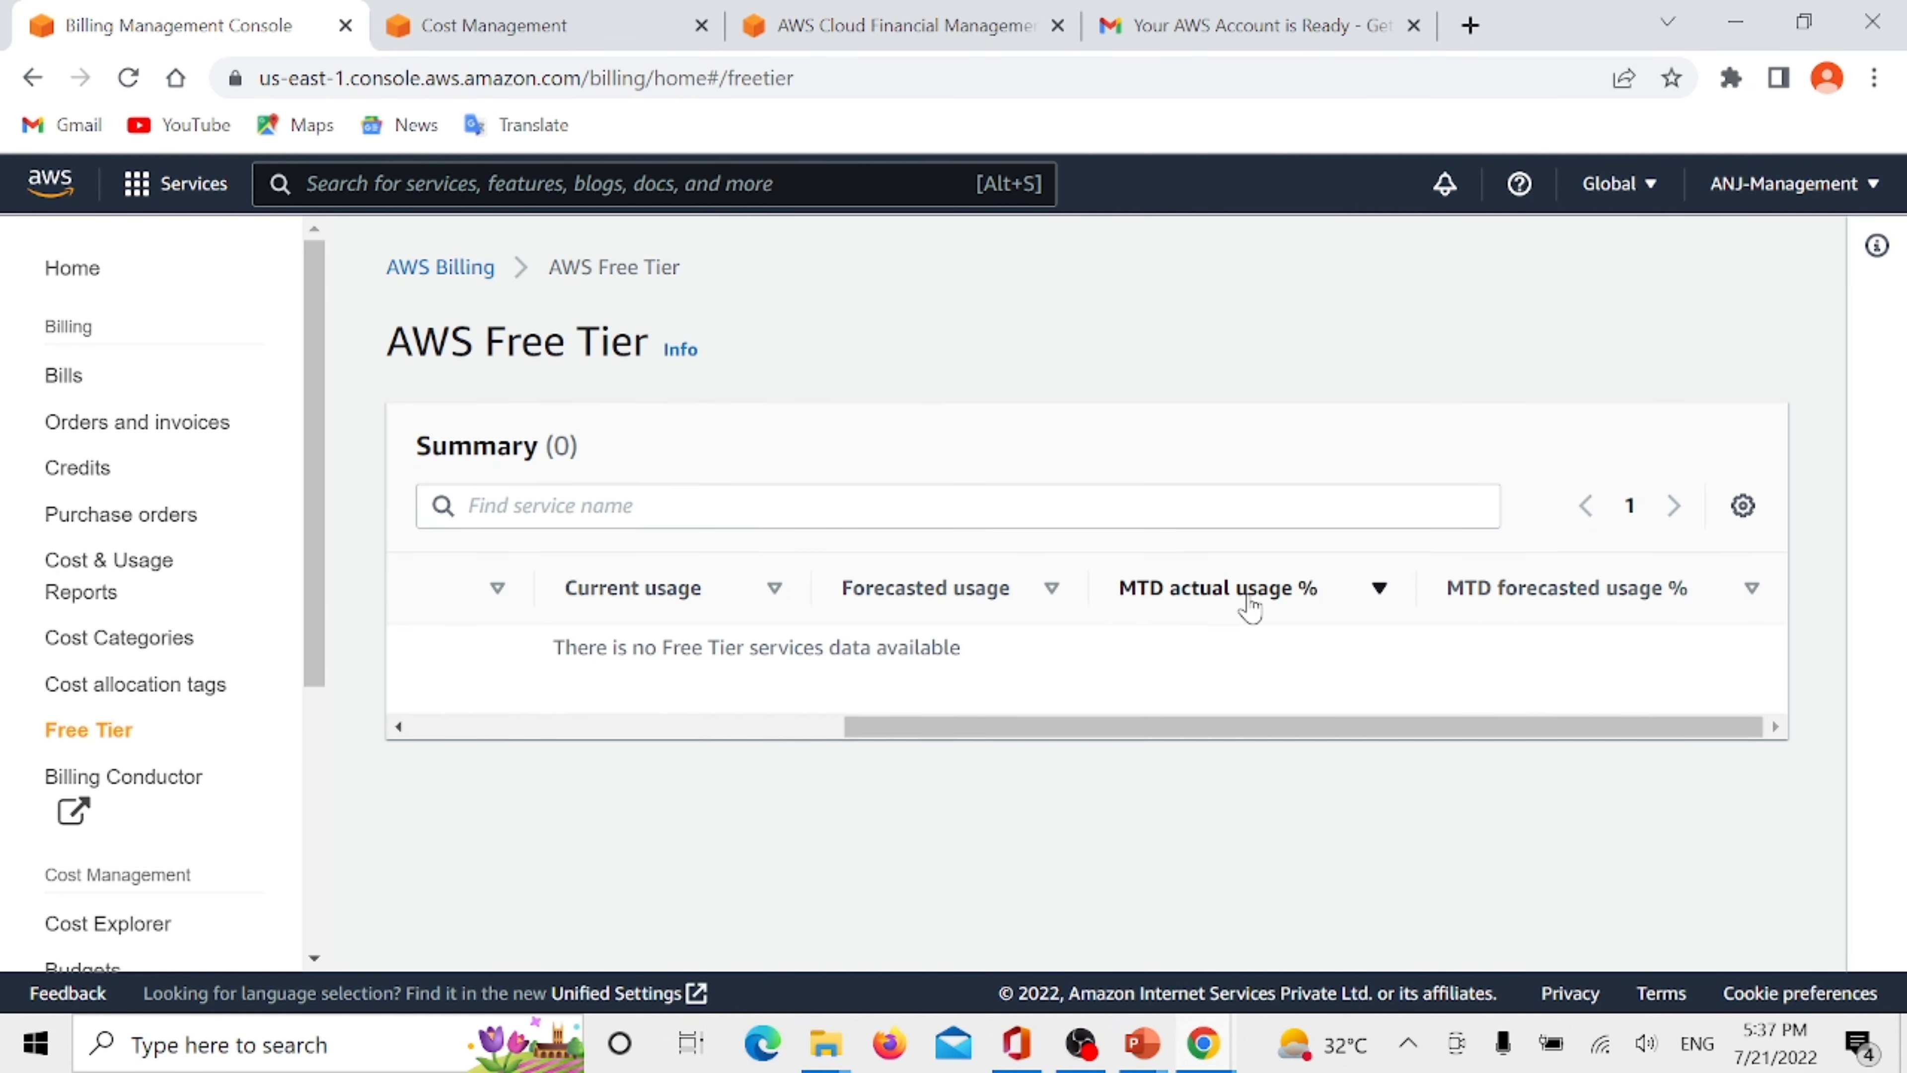
{"action": "left_click_drag", "start_coordinate": [1221, 732], "coordinate": [723, 778]}
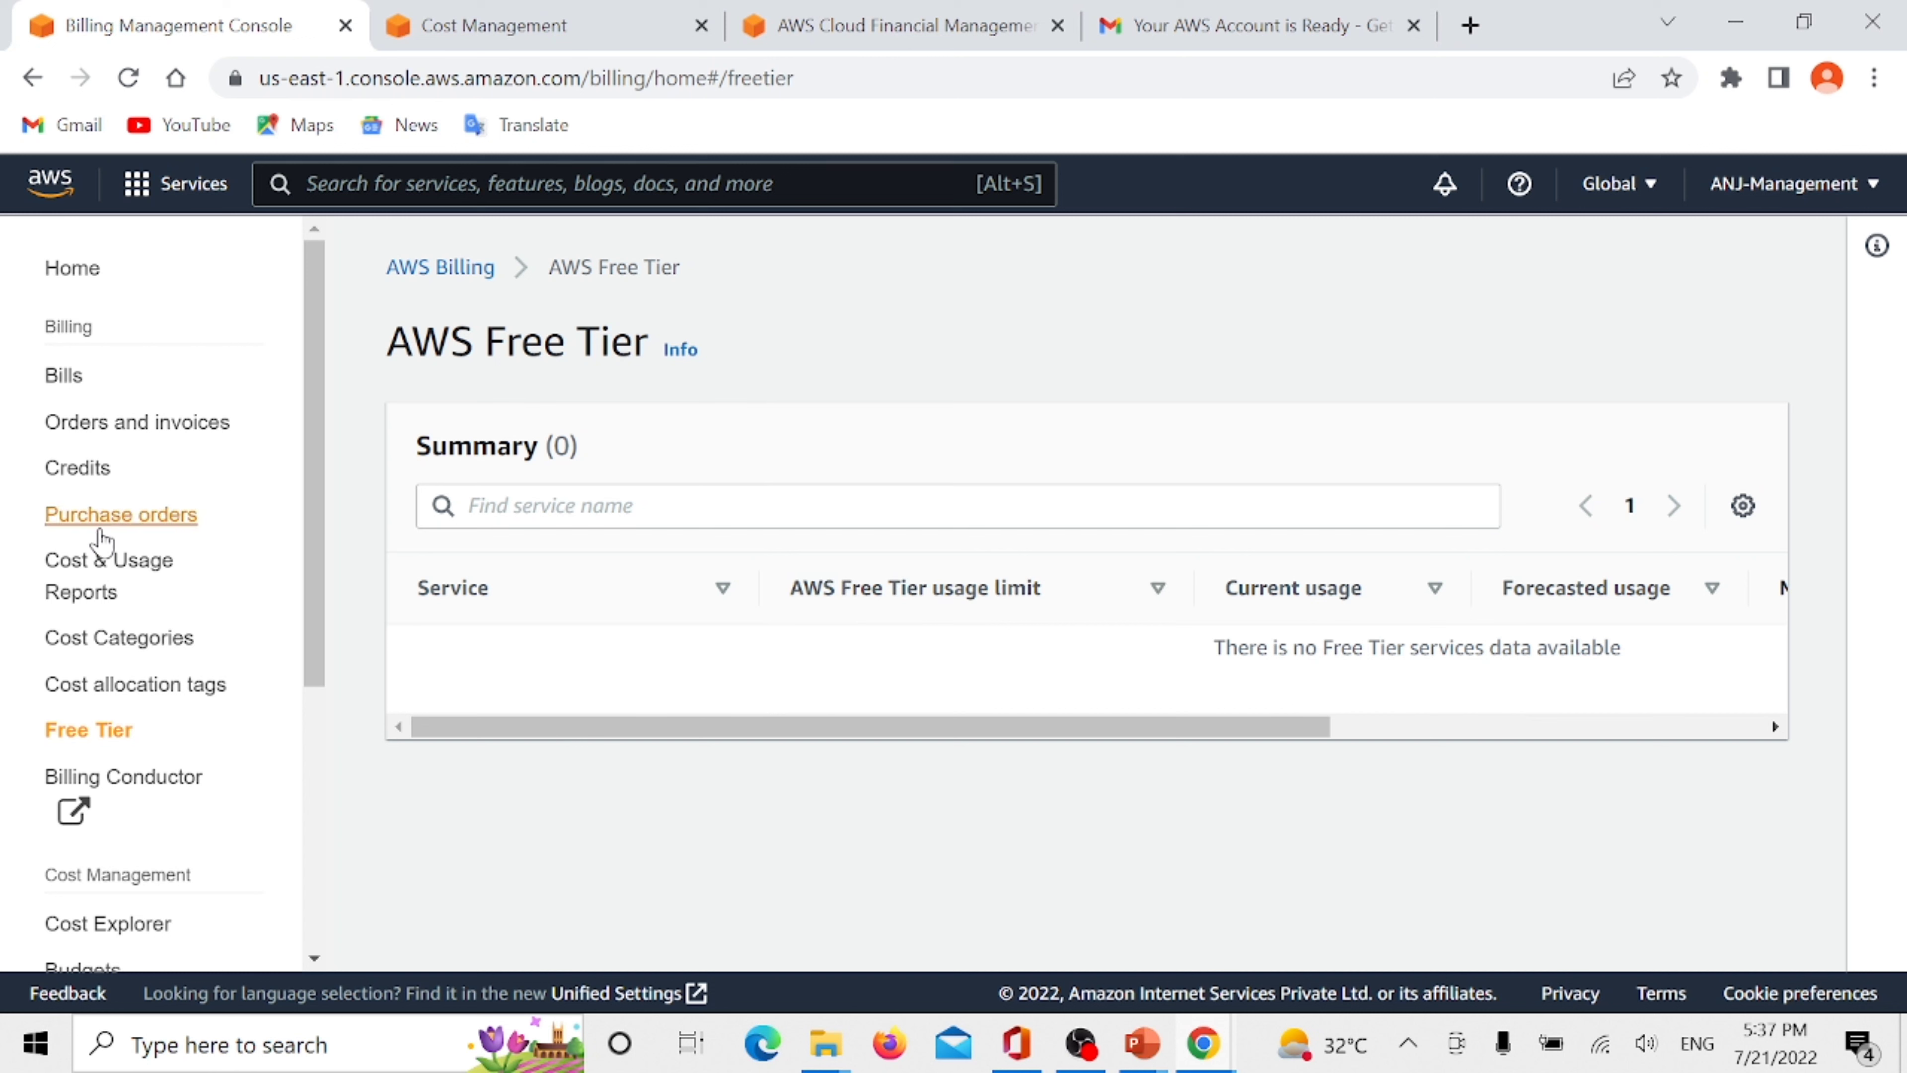
{"action": "scroll", "coordinate": [135, 519], "scroll_direction": "down", "scroll_amount": 5}
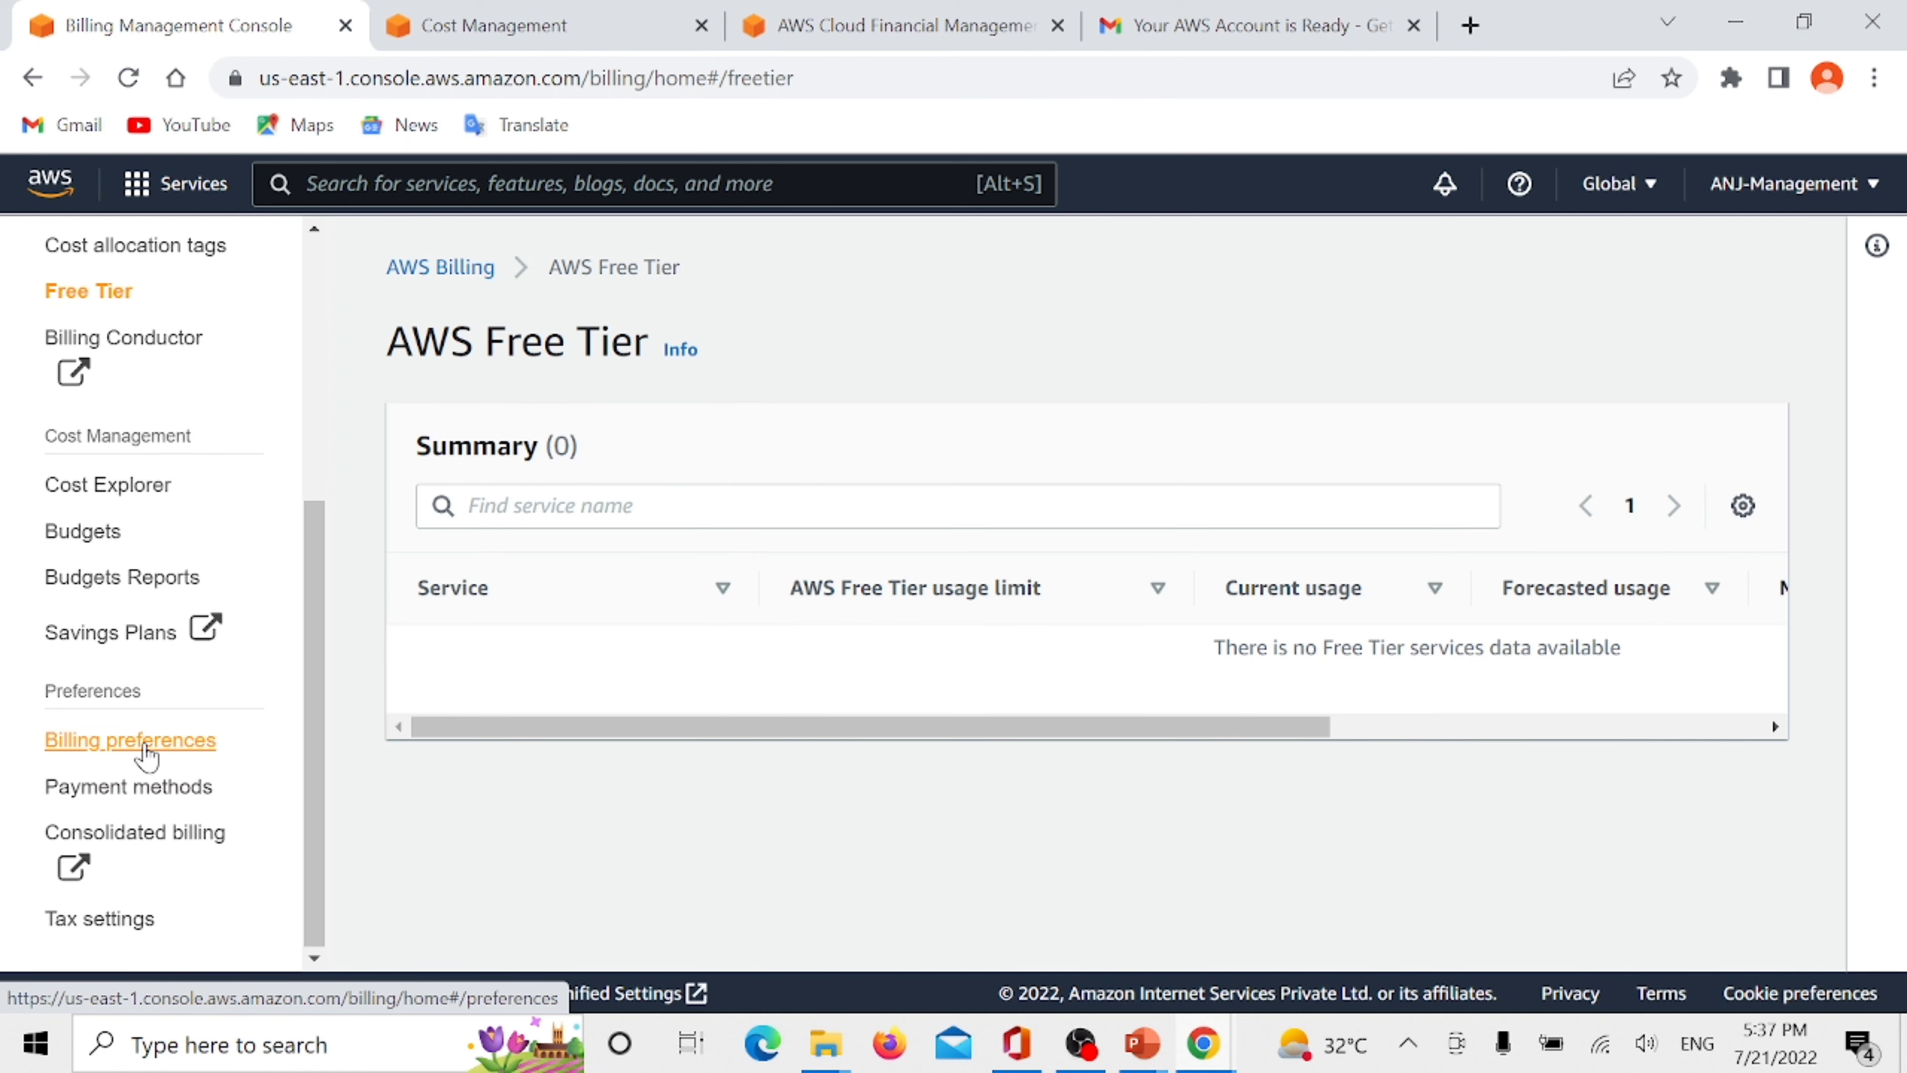
- Open the billing preferences and enable PDF invoices by email and Free Tier usage alerts
{"action": "left_click", "coordinate": [146, 749]}
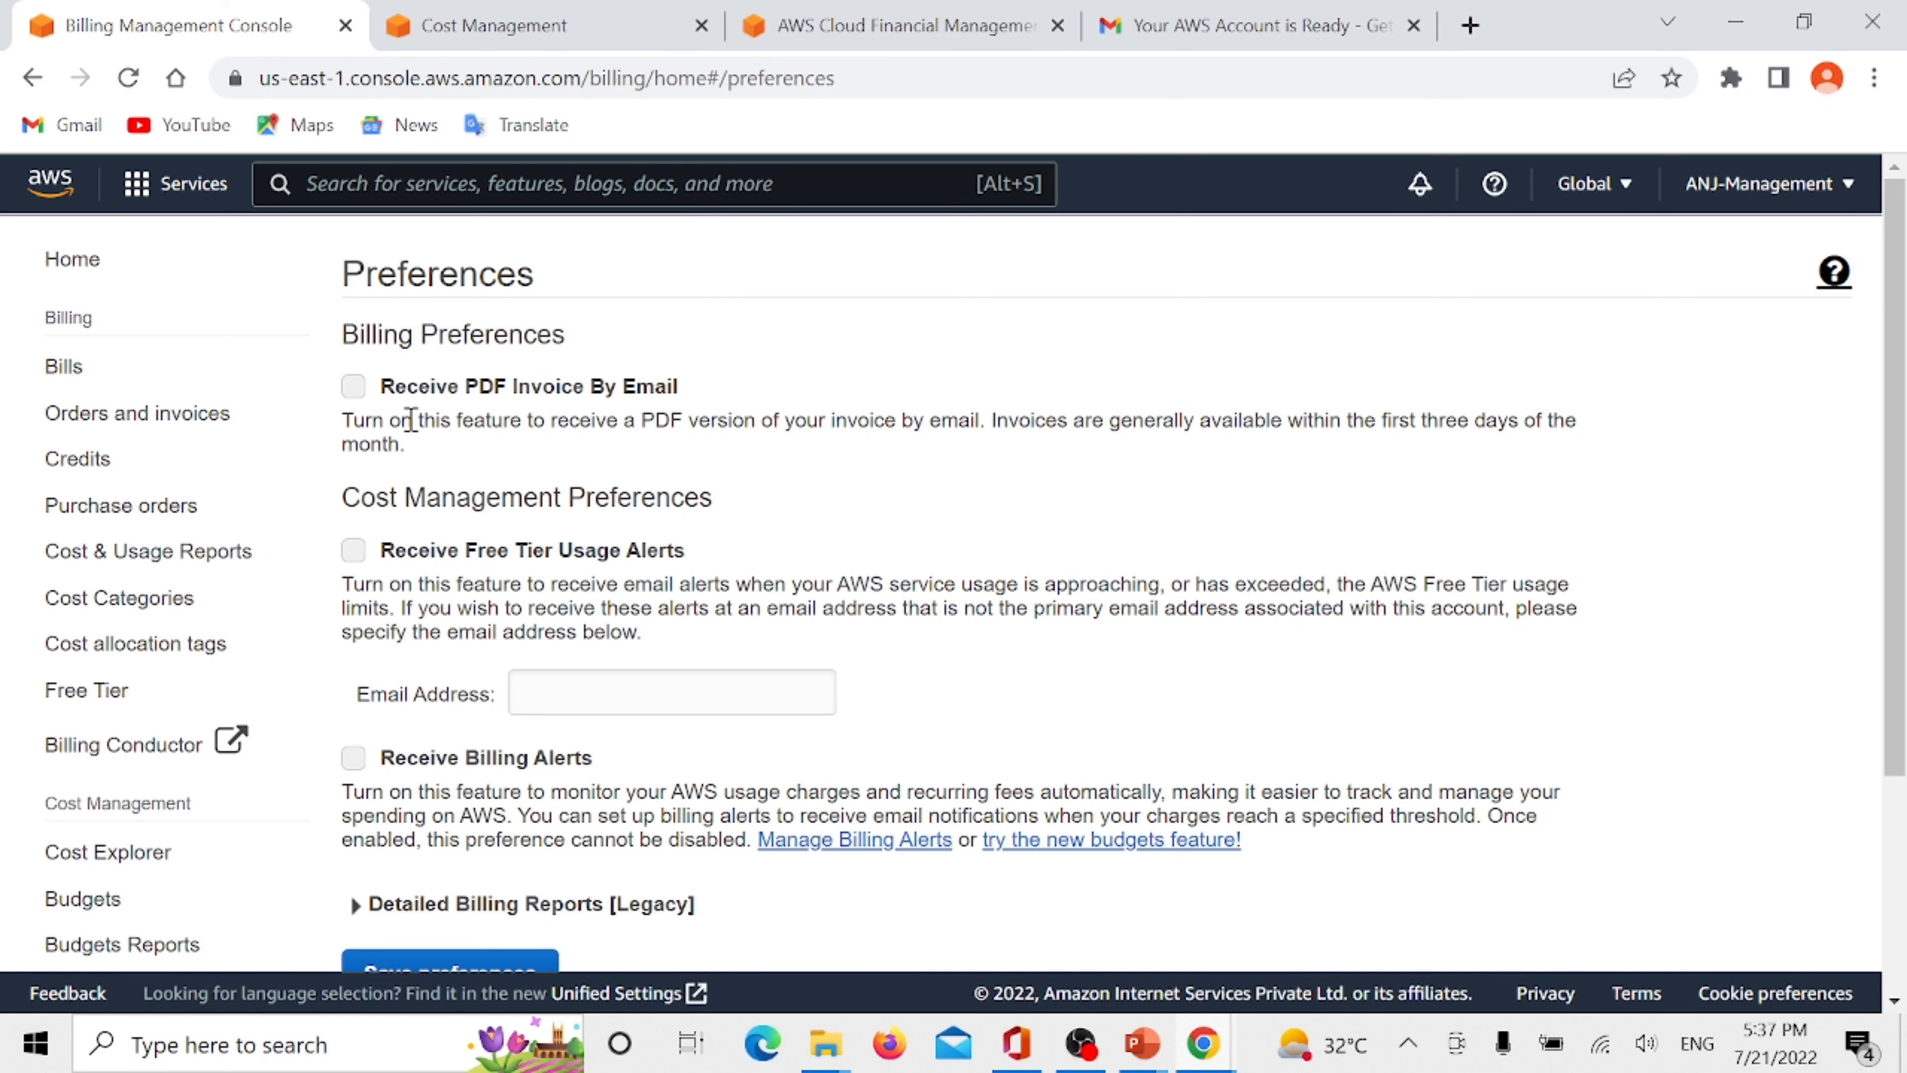
{"action": "left_click", "coordinate": [353, 386]}
{"action": "scroll", "coordinate": [666, 458], "scroll_direction": "down", "scroll_amount": 2}
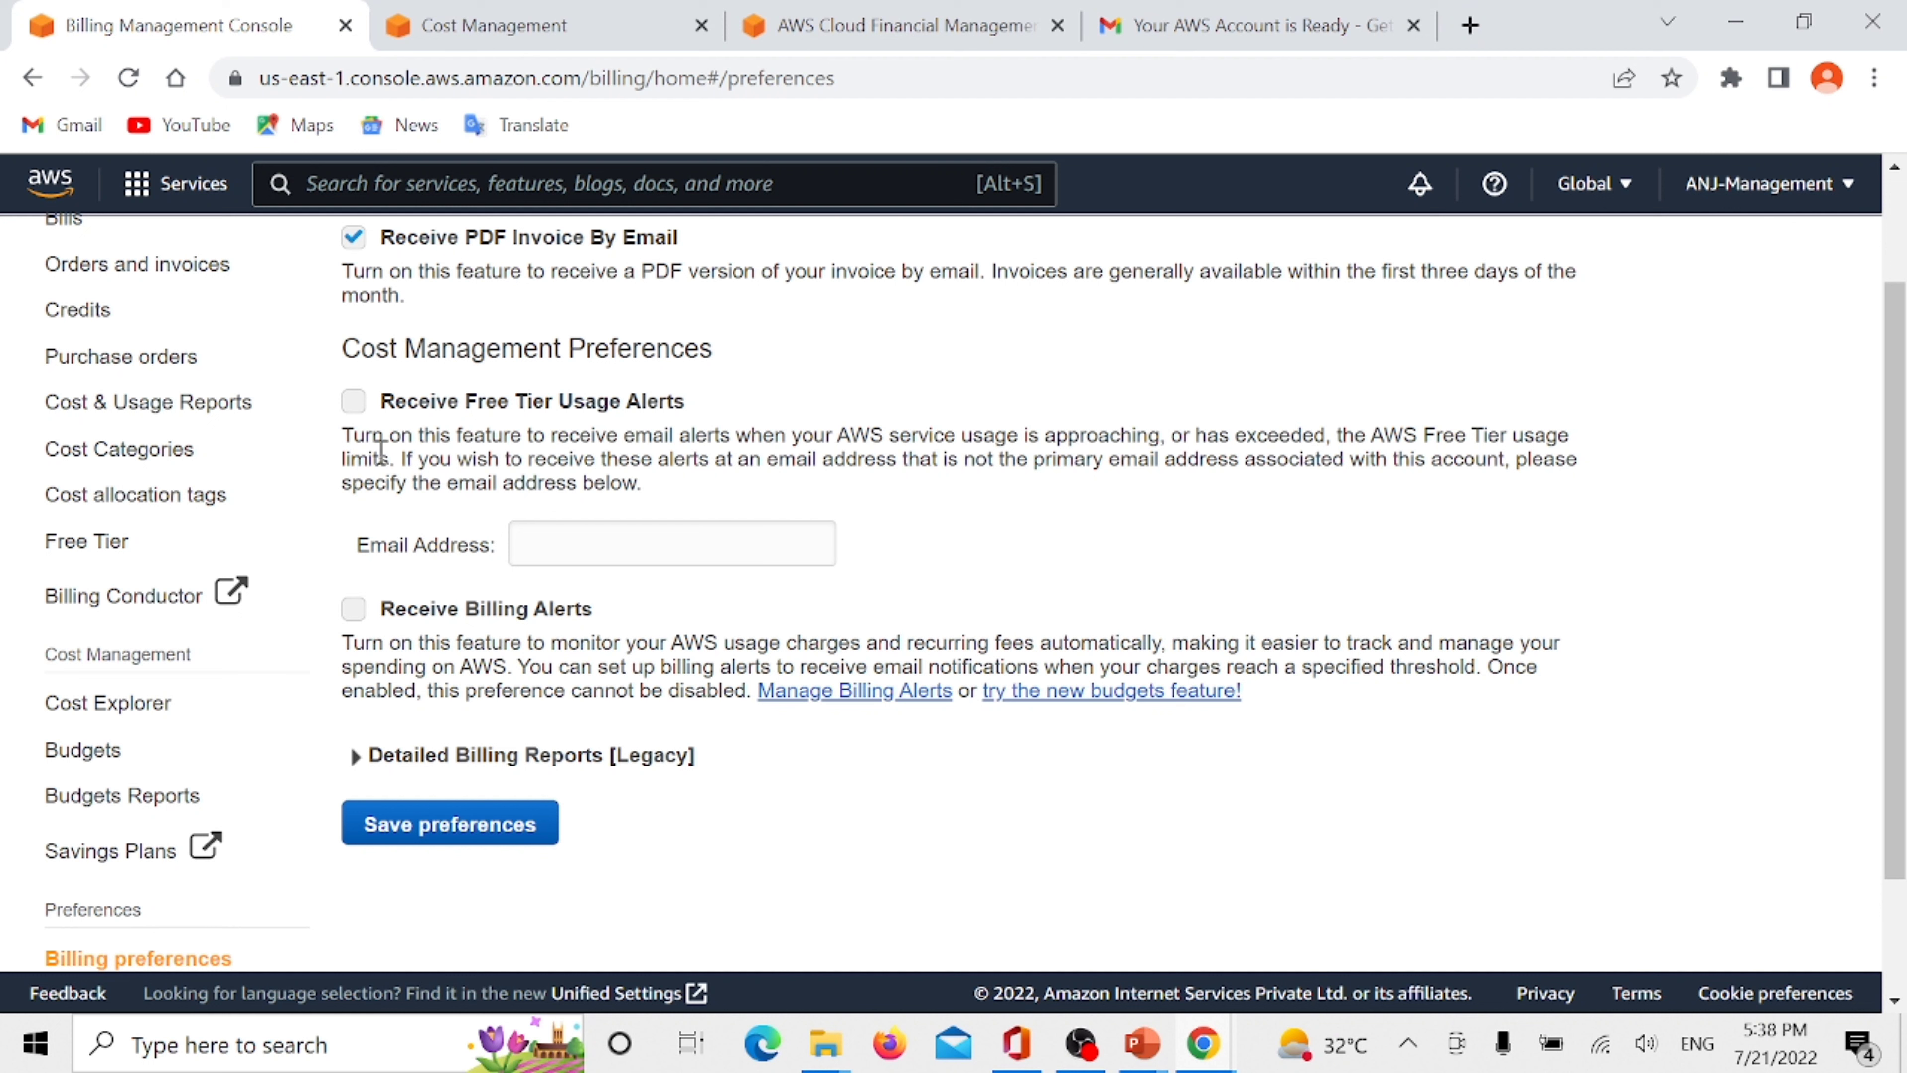
{"action": "left_click", "coordinate": [353, 405]}
- Enter the recipient's email address for the Free Tier usage alerts and save the preferences
{"action": "left_click", "coordinate": [622, 538]}
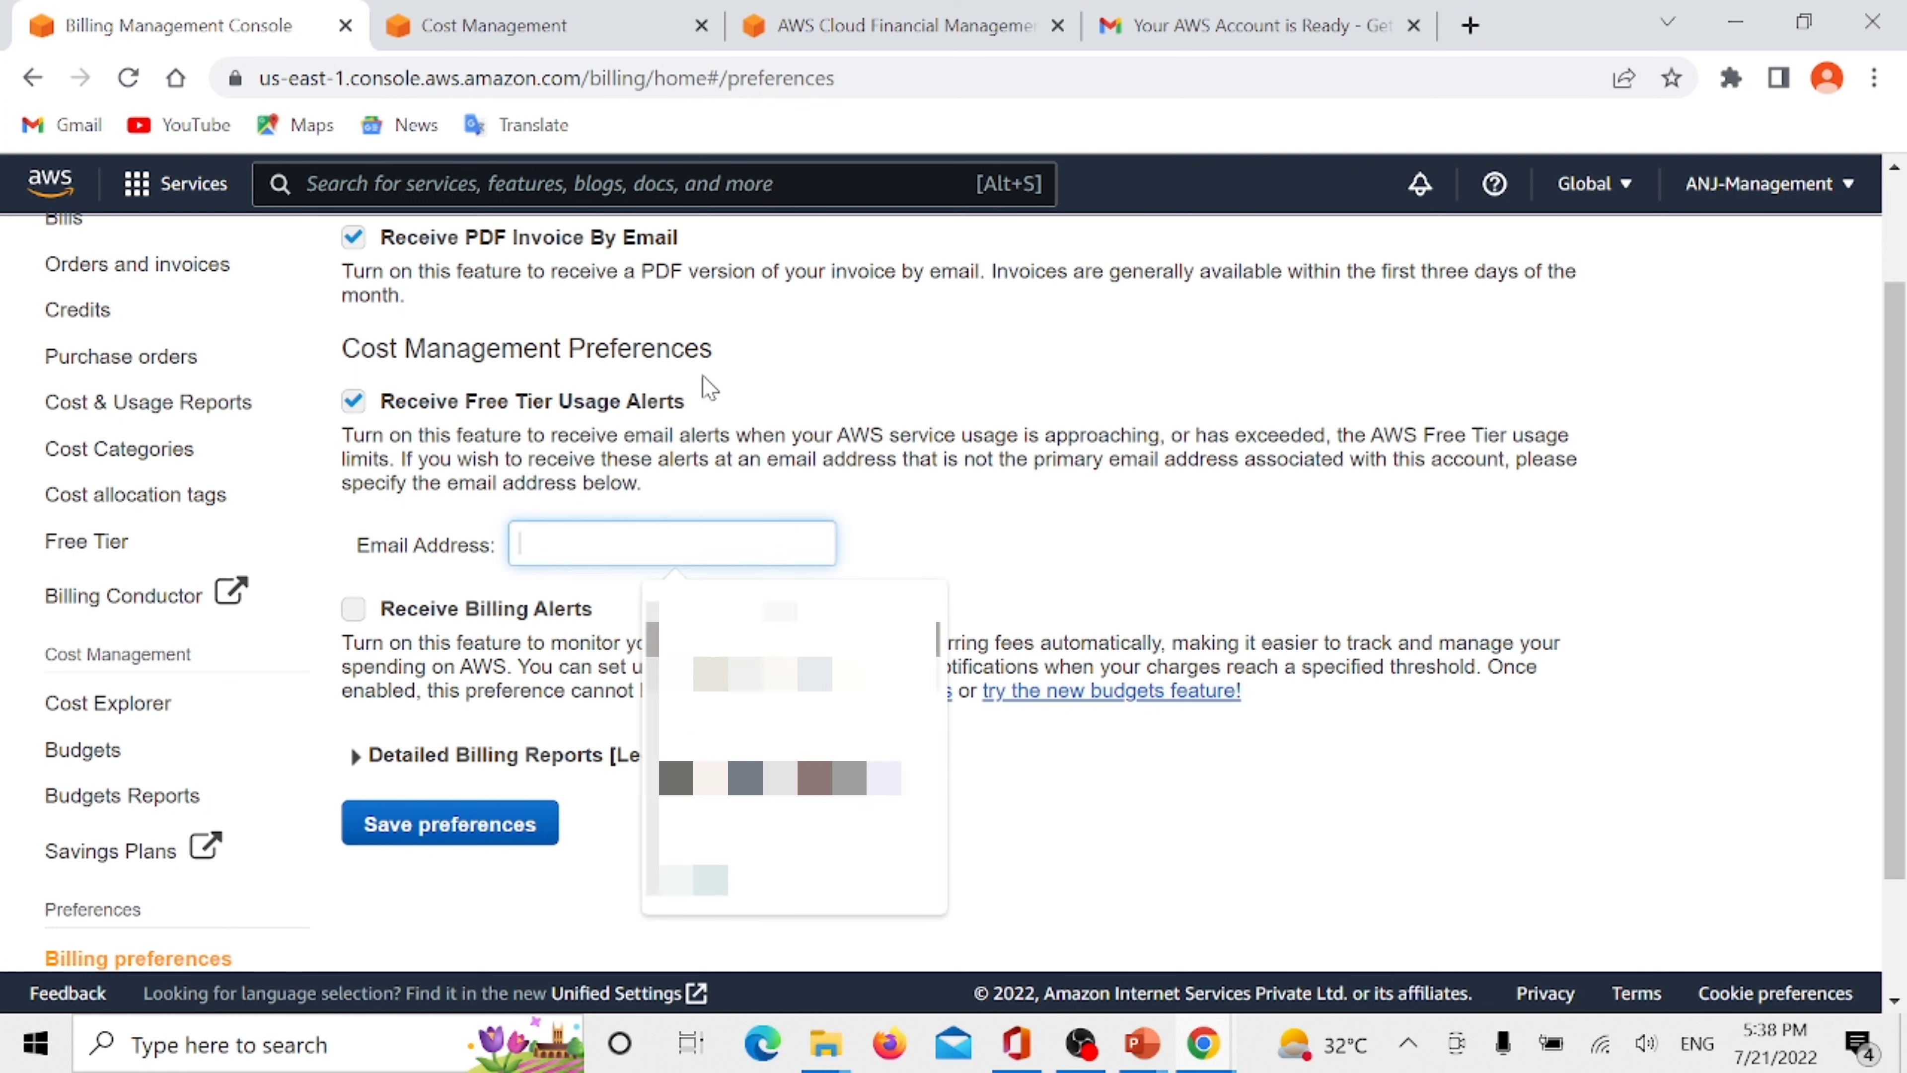
{"action": "left_click", "coordinate": [966, 537]}
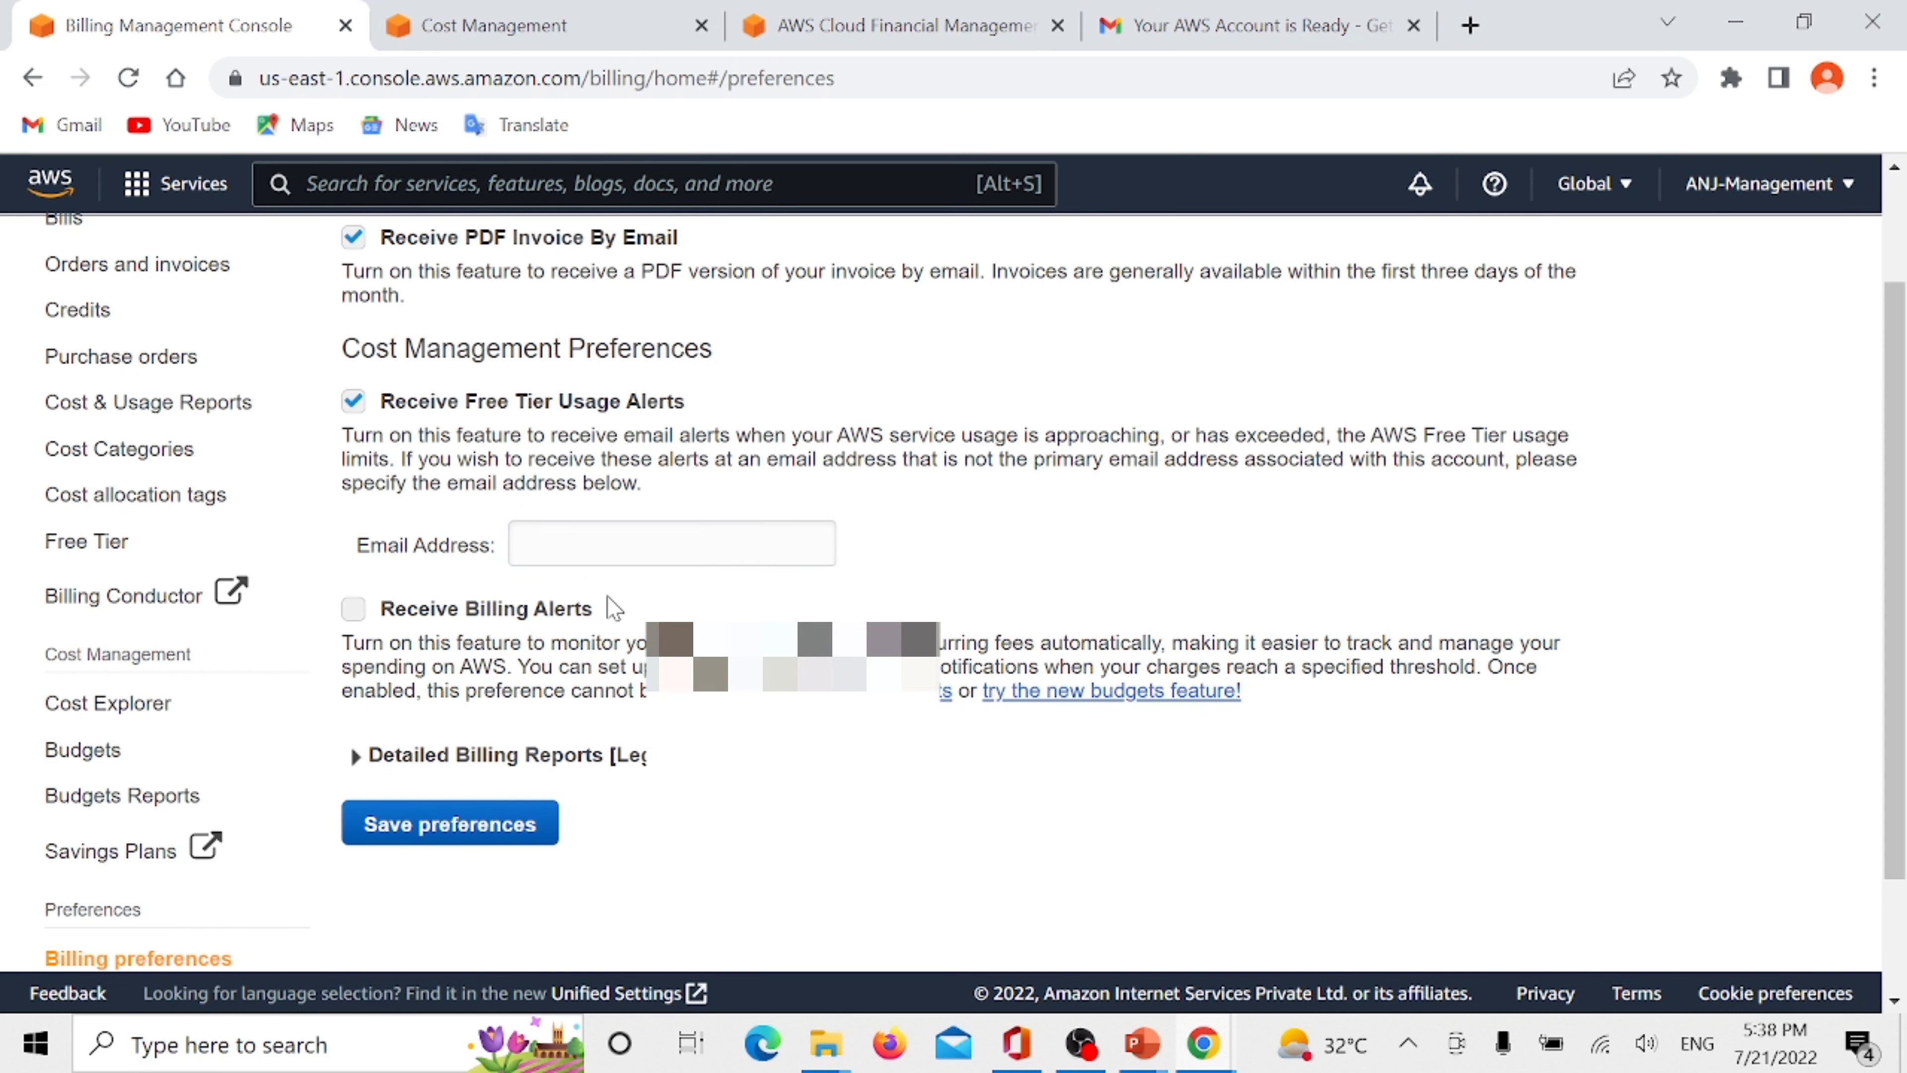
{"action": "left_click", "coordinate": [582, 551]}
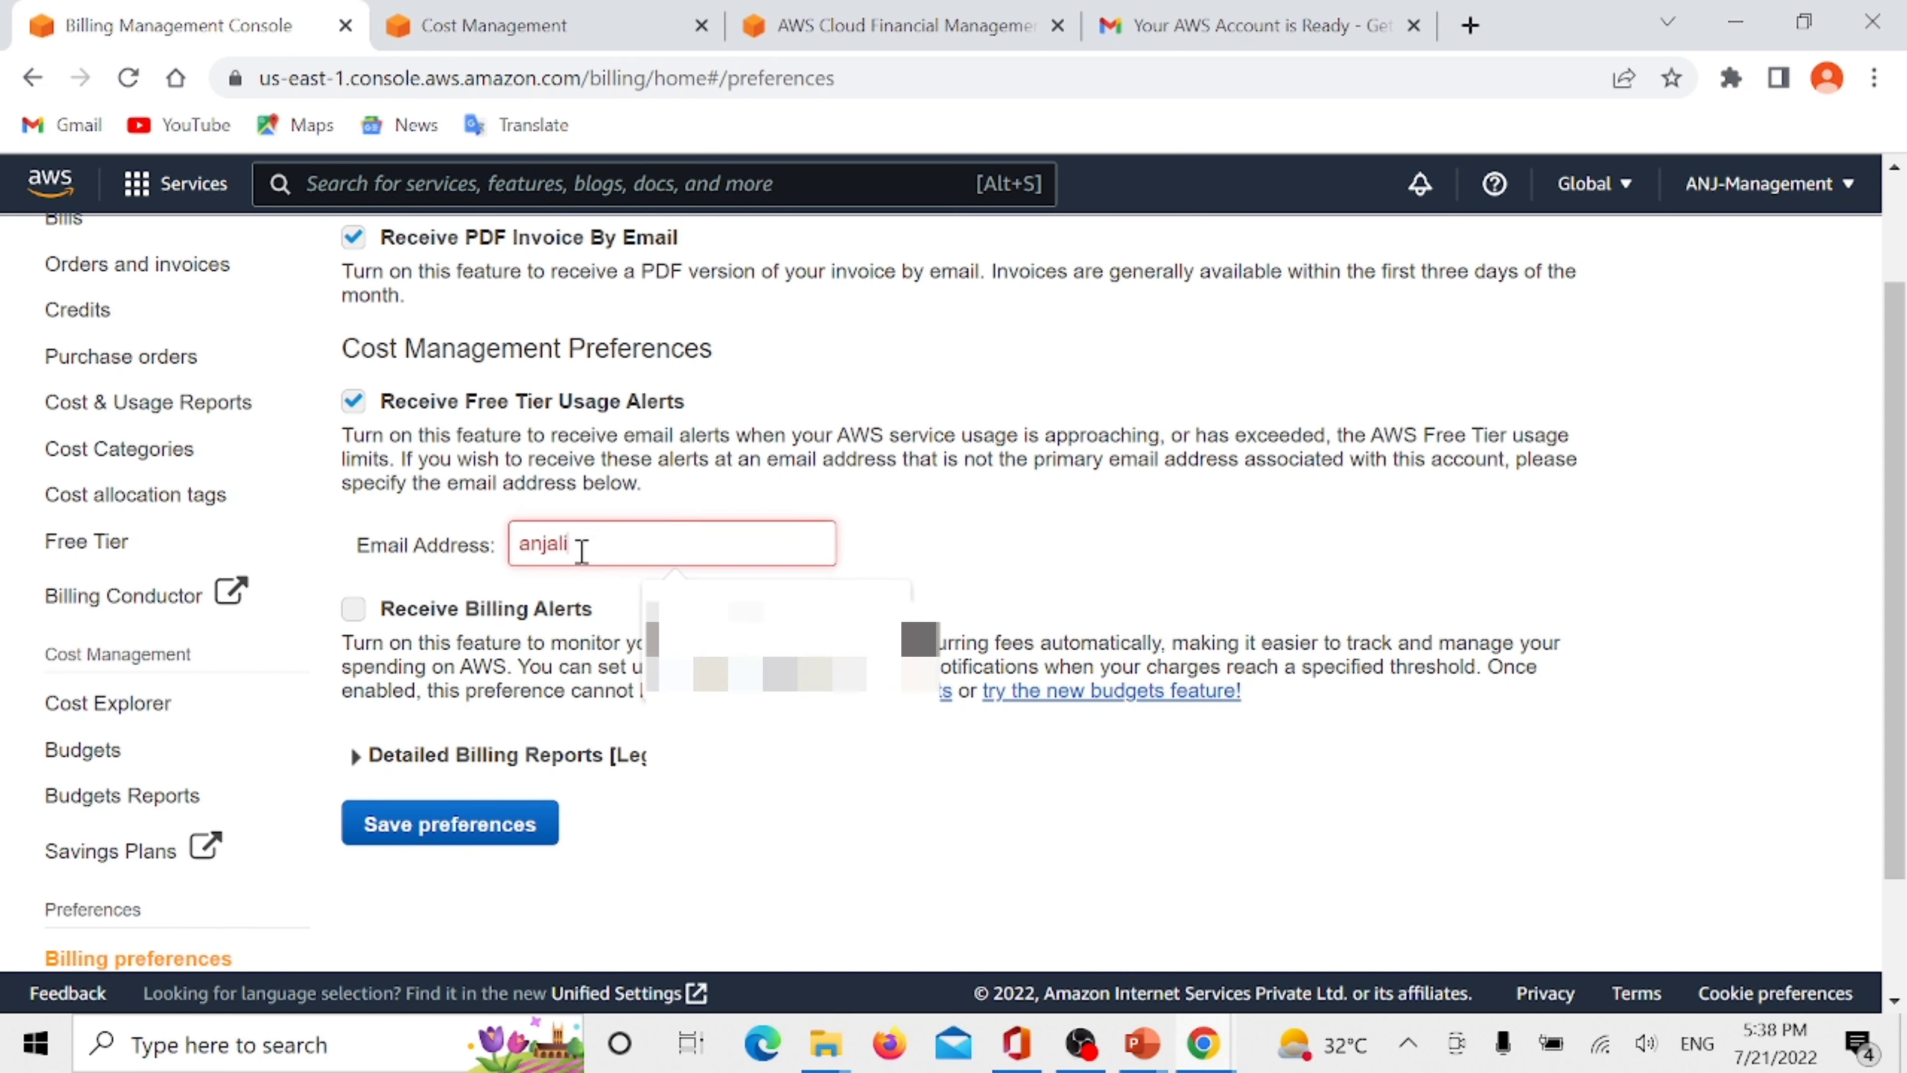
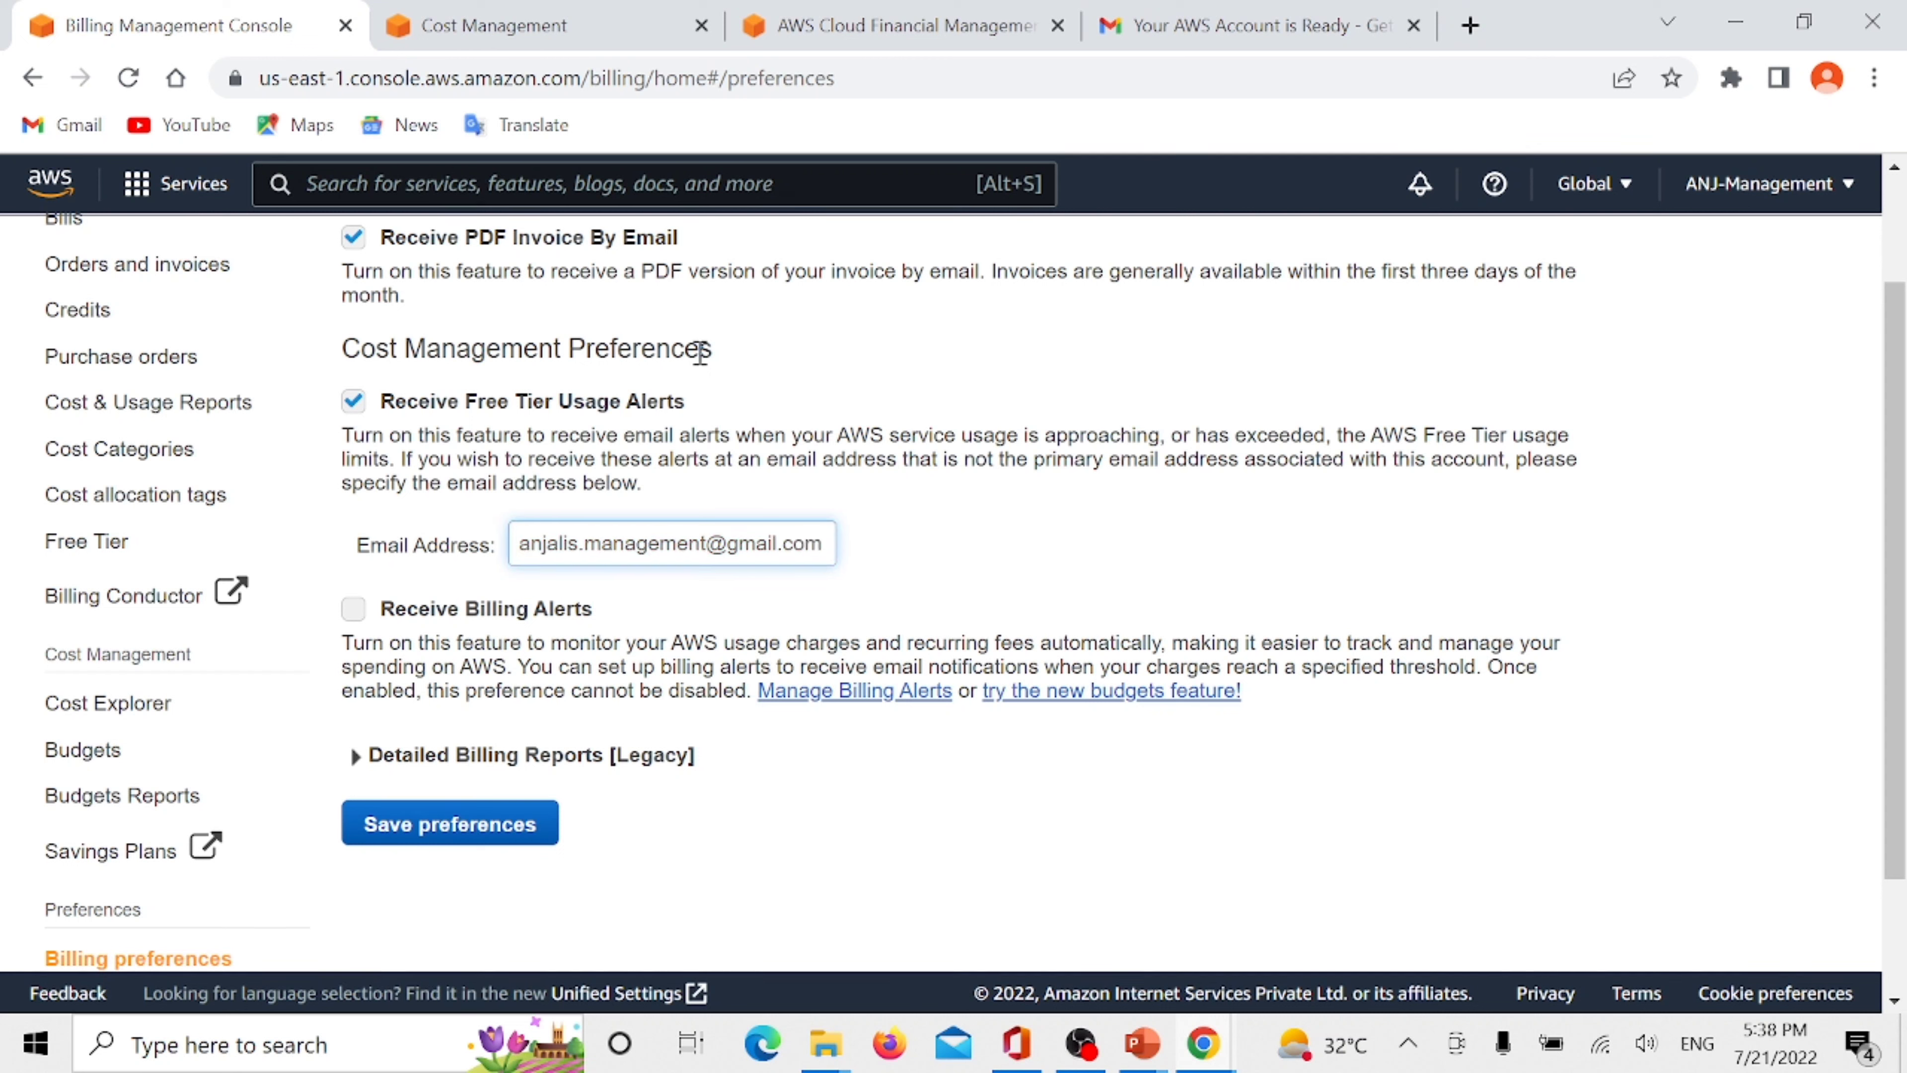
{"action": "left_click", "coordinate": [466, 824]}
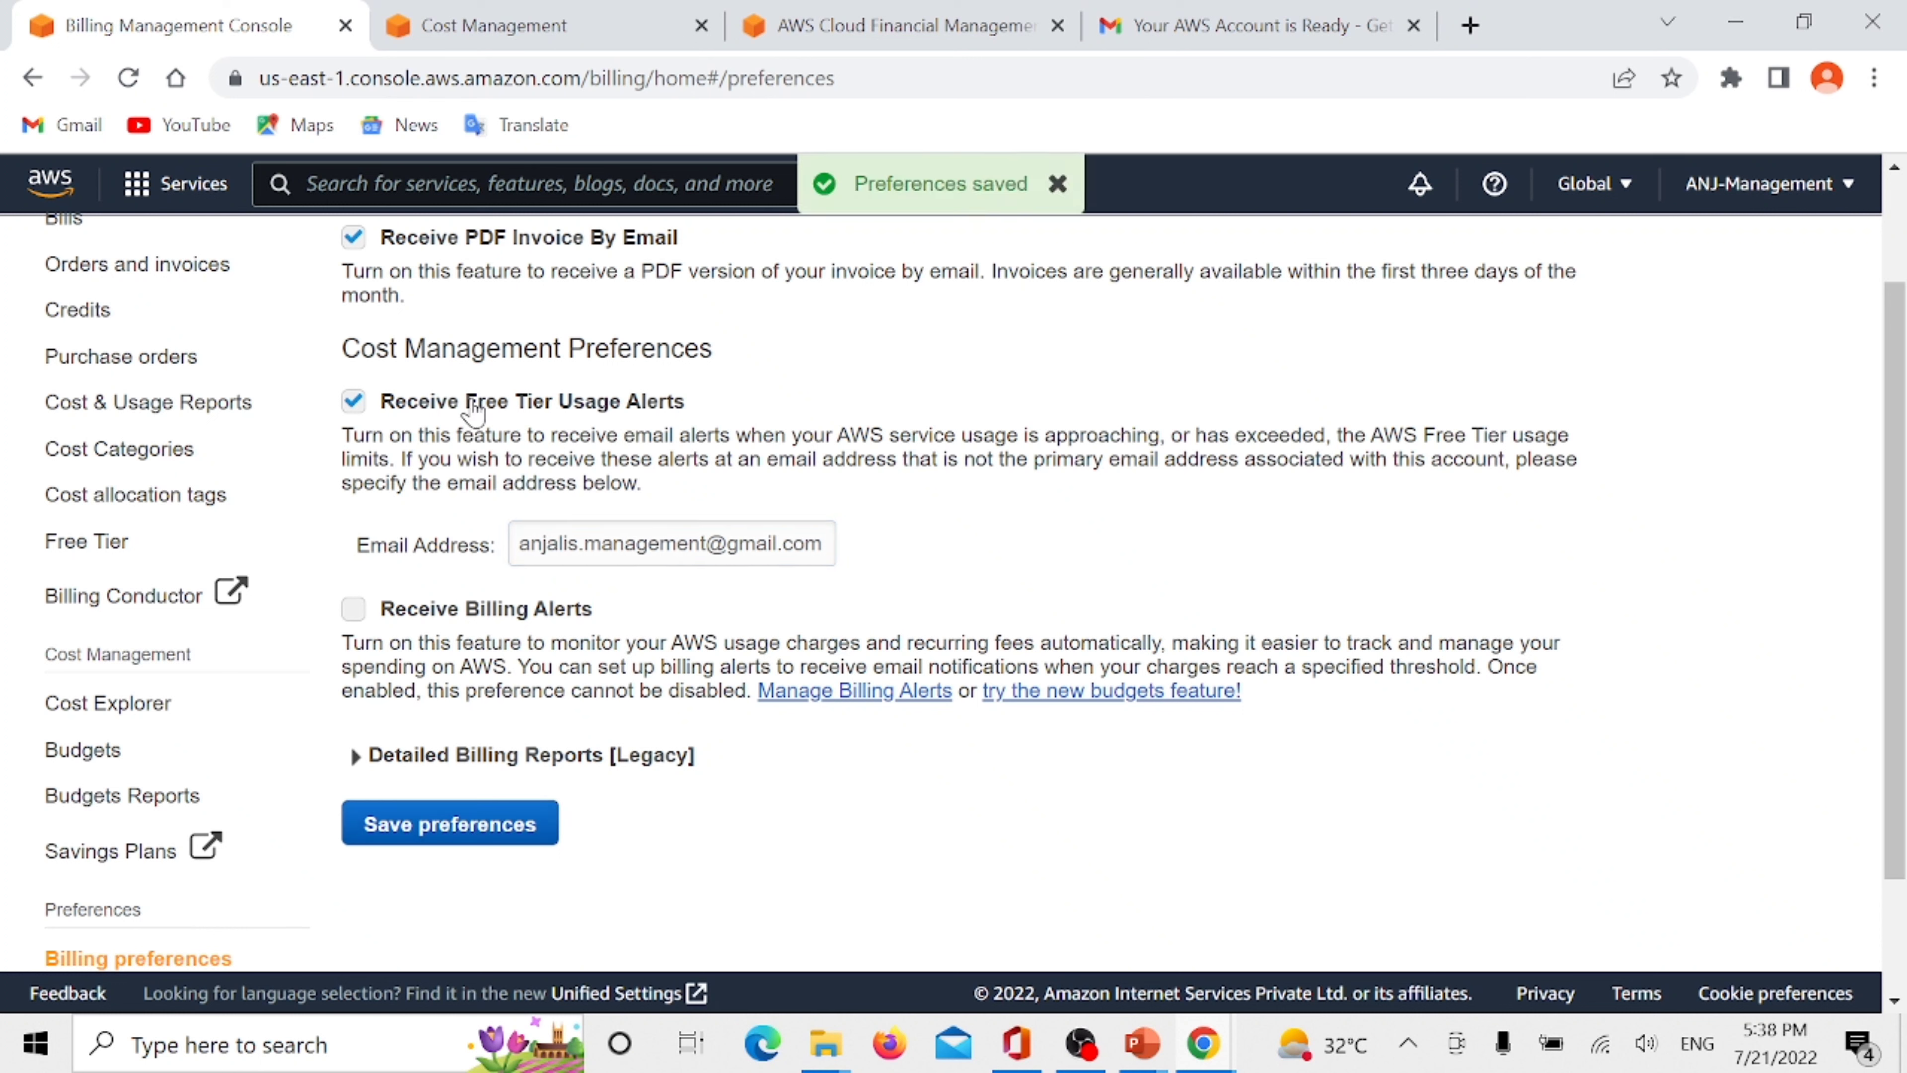
{"action": "left_click_drag", "start_coordinate": [467, 405], "coordinate": [698, 394]}
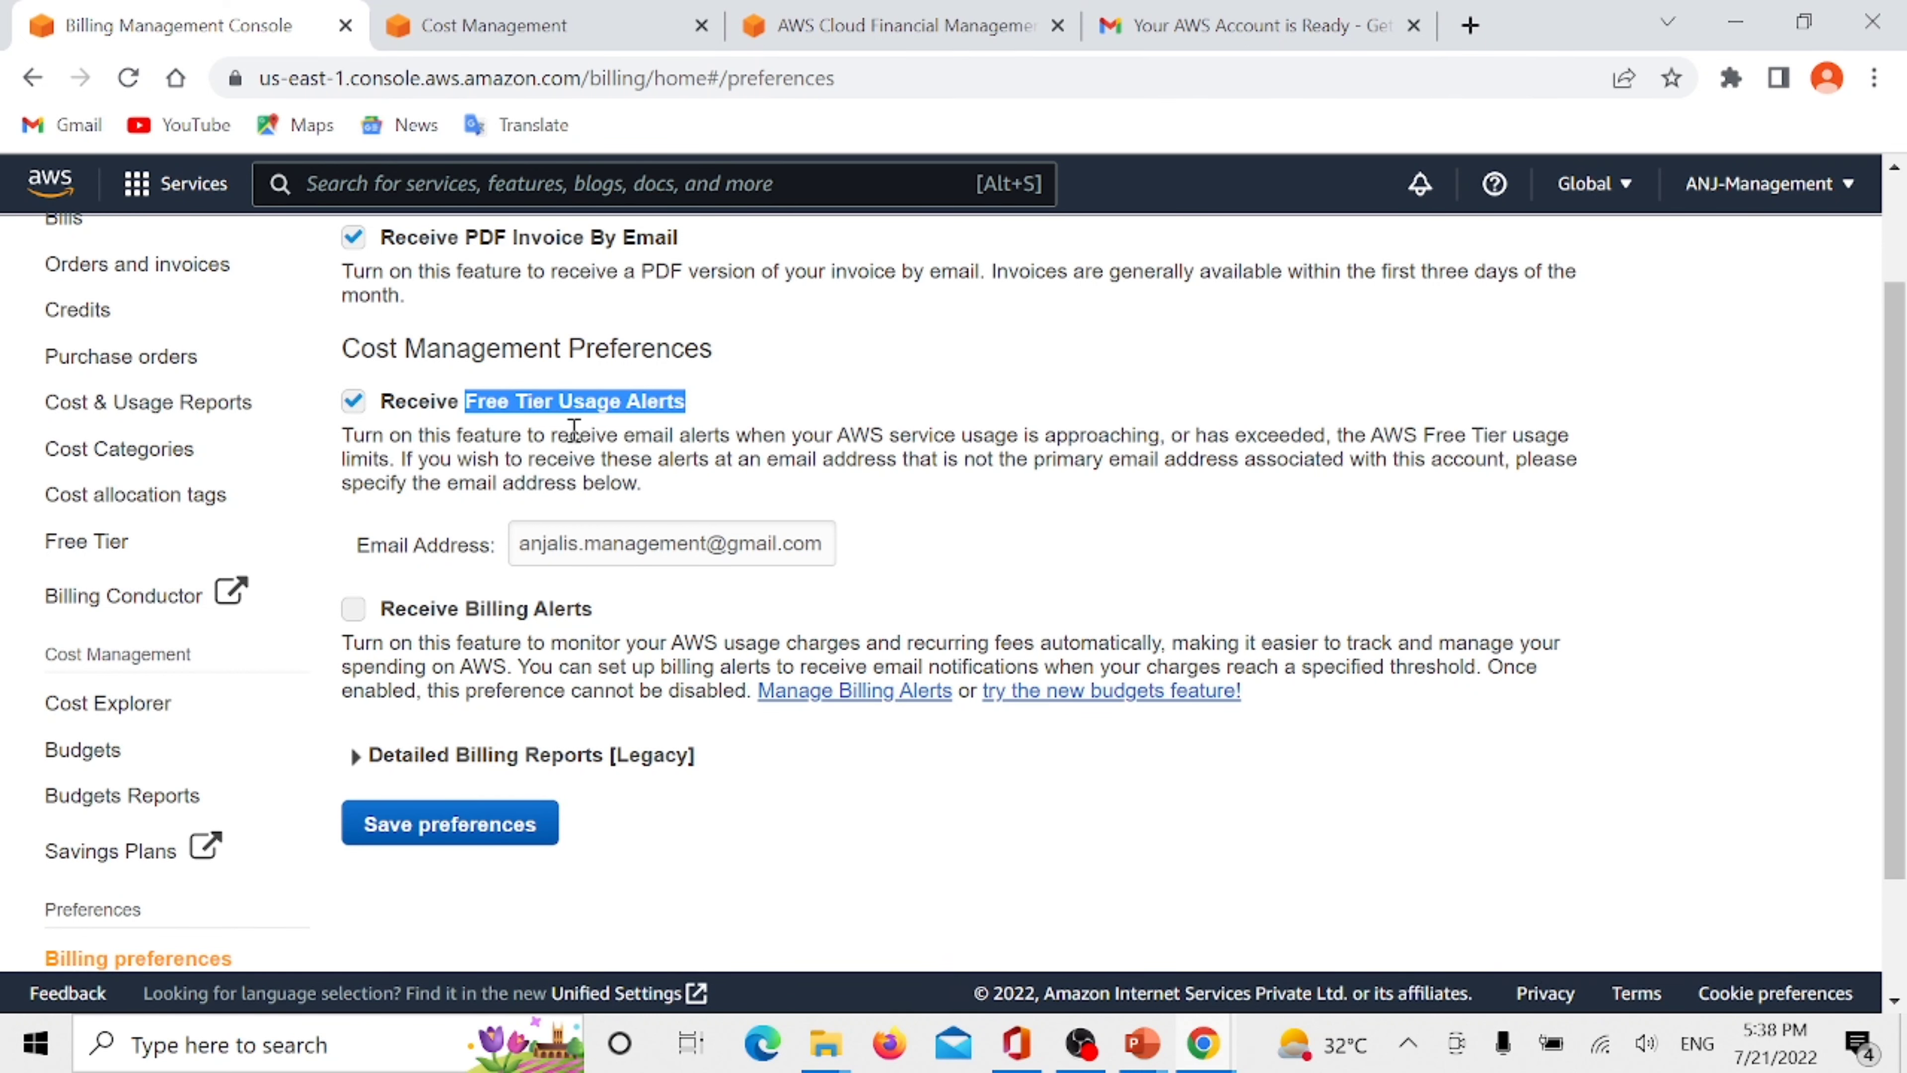
{"action": "scroll", "coordinate": [575, 431], "scroll_direction": "up", "scroll_amount": 2}
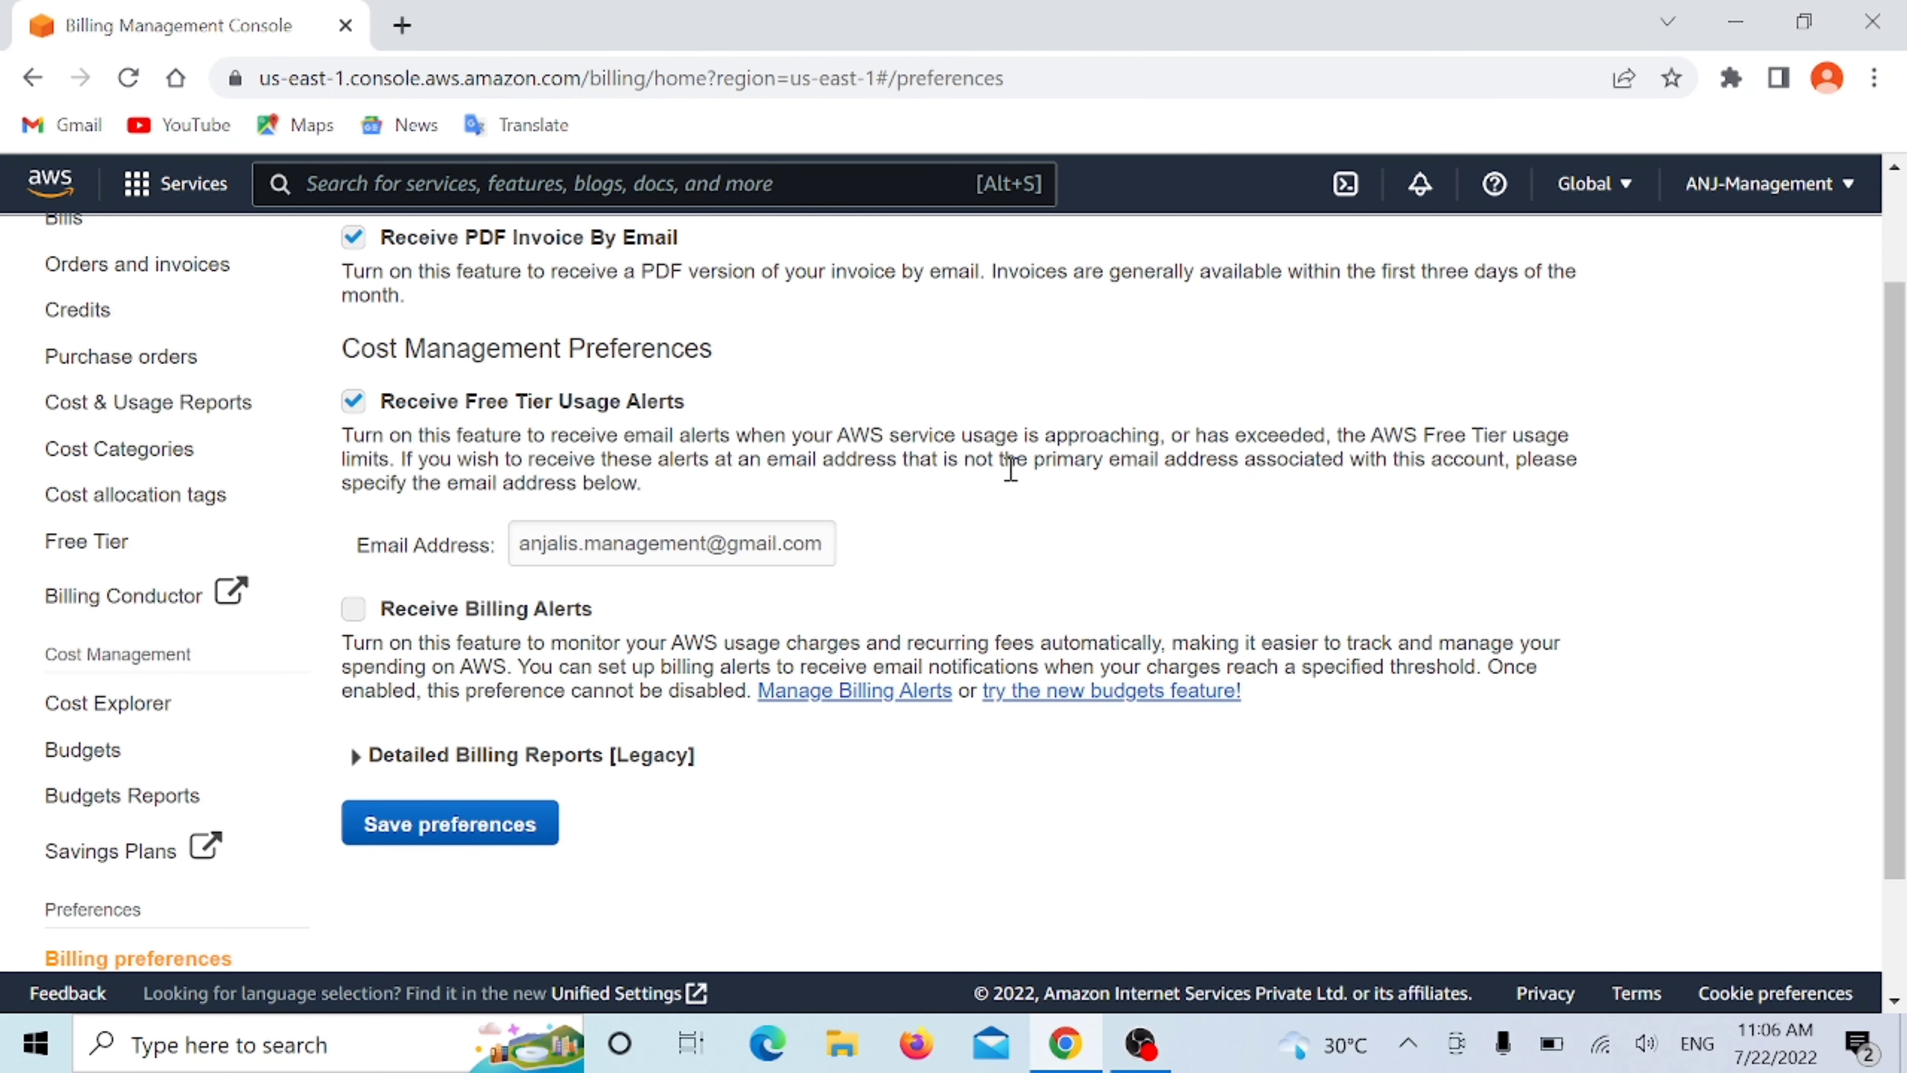
- Search the AWS services for cloudwatch and open the CloudWatch console
{"action": "left_click", "coordinate": [404, 193]}
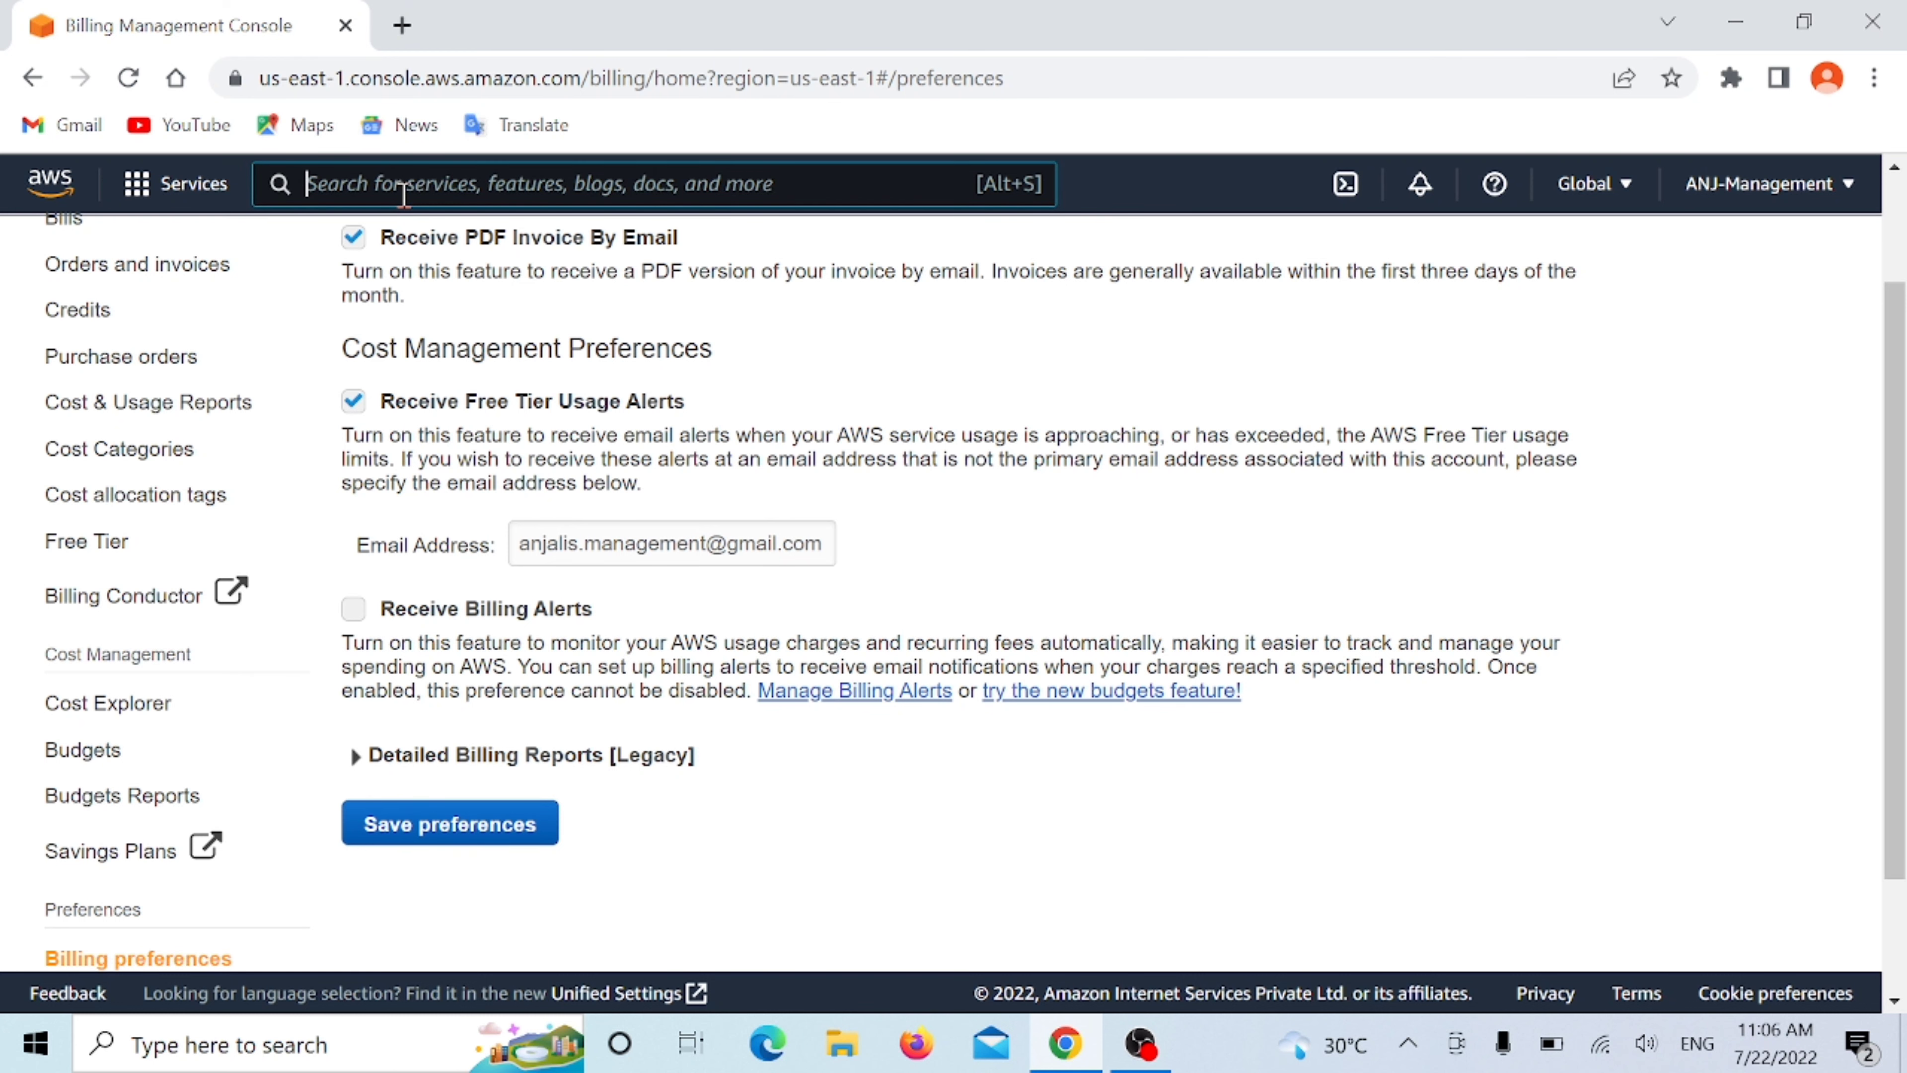
{"action": "type", "text": "cloud"}
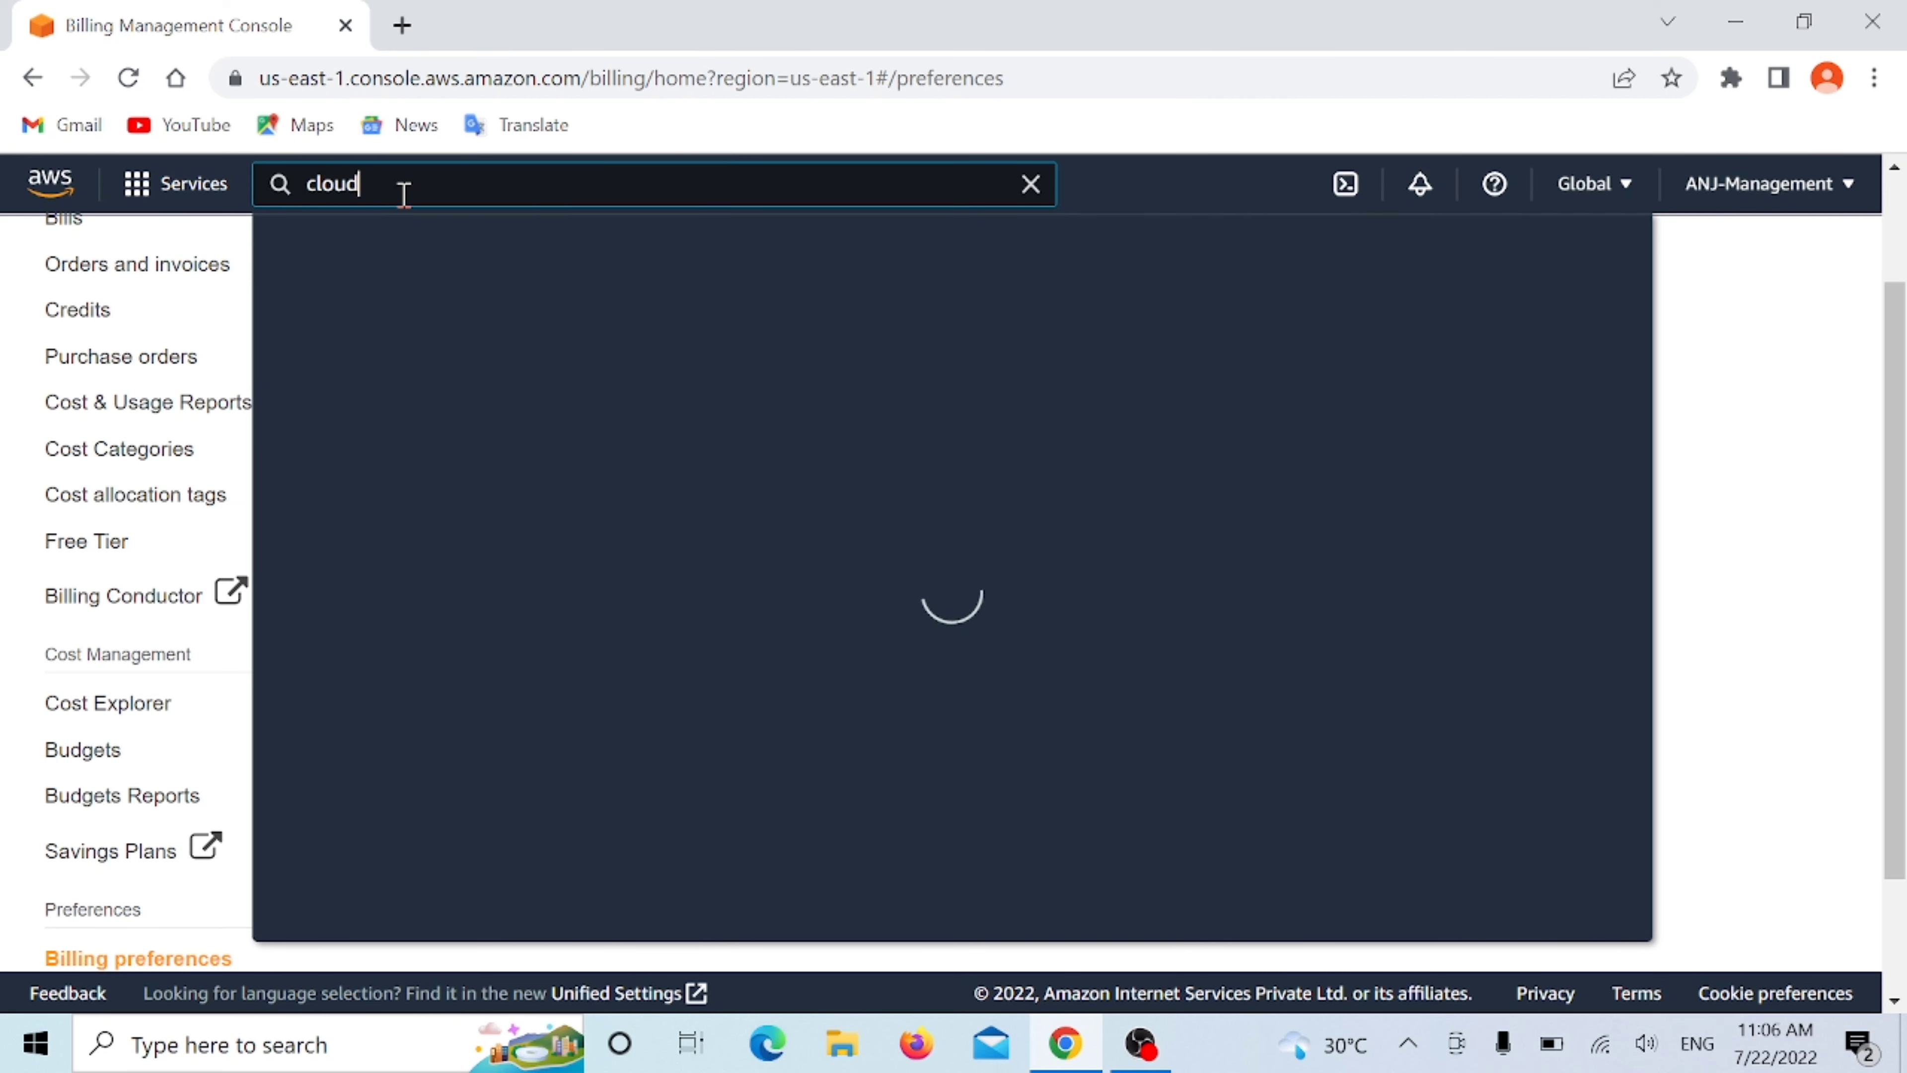
{"action": "type", "text": "watch"}
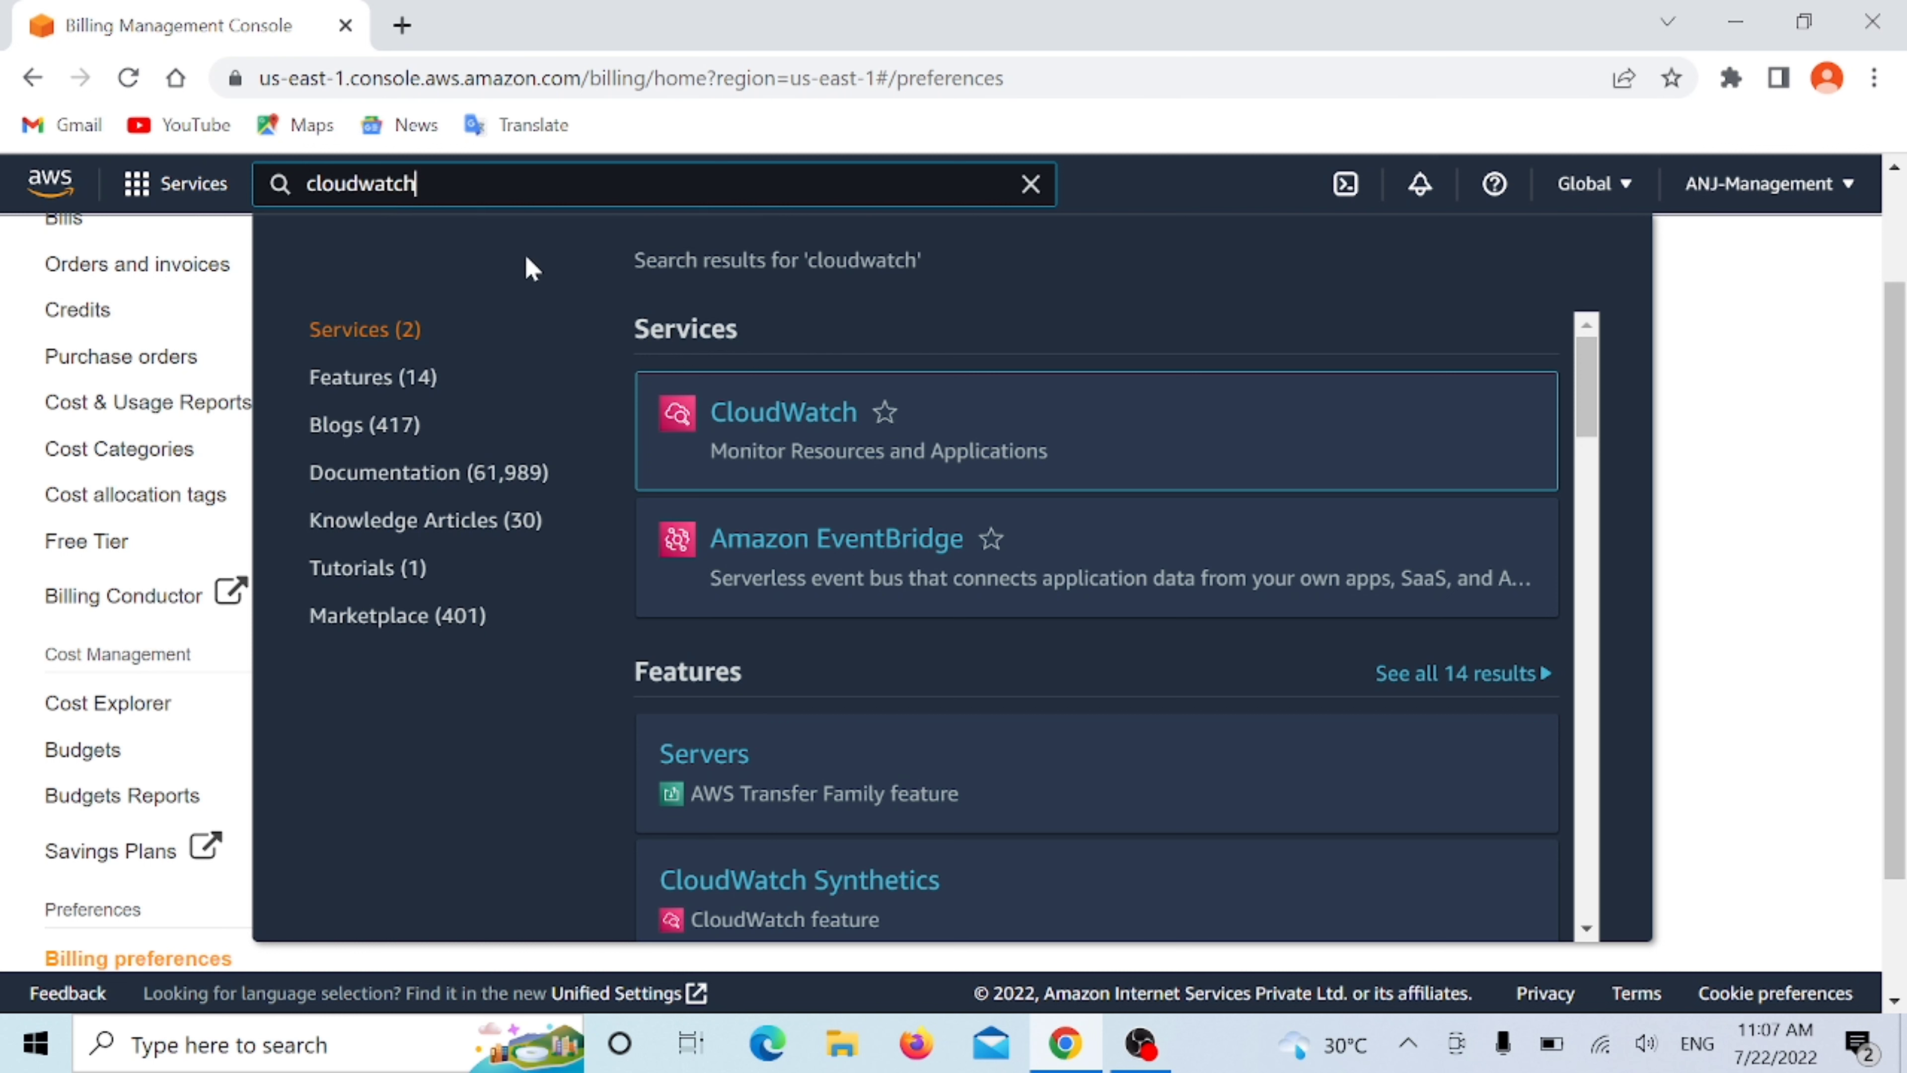
{"action": "mouse_move", "coordinate": [788, 426]}
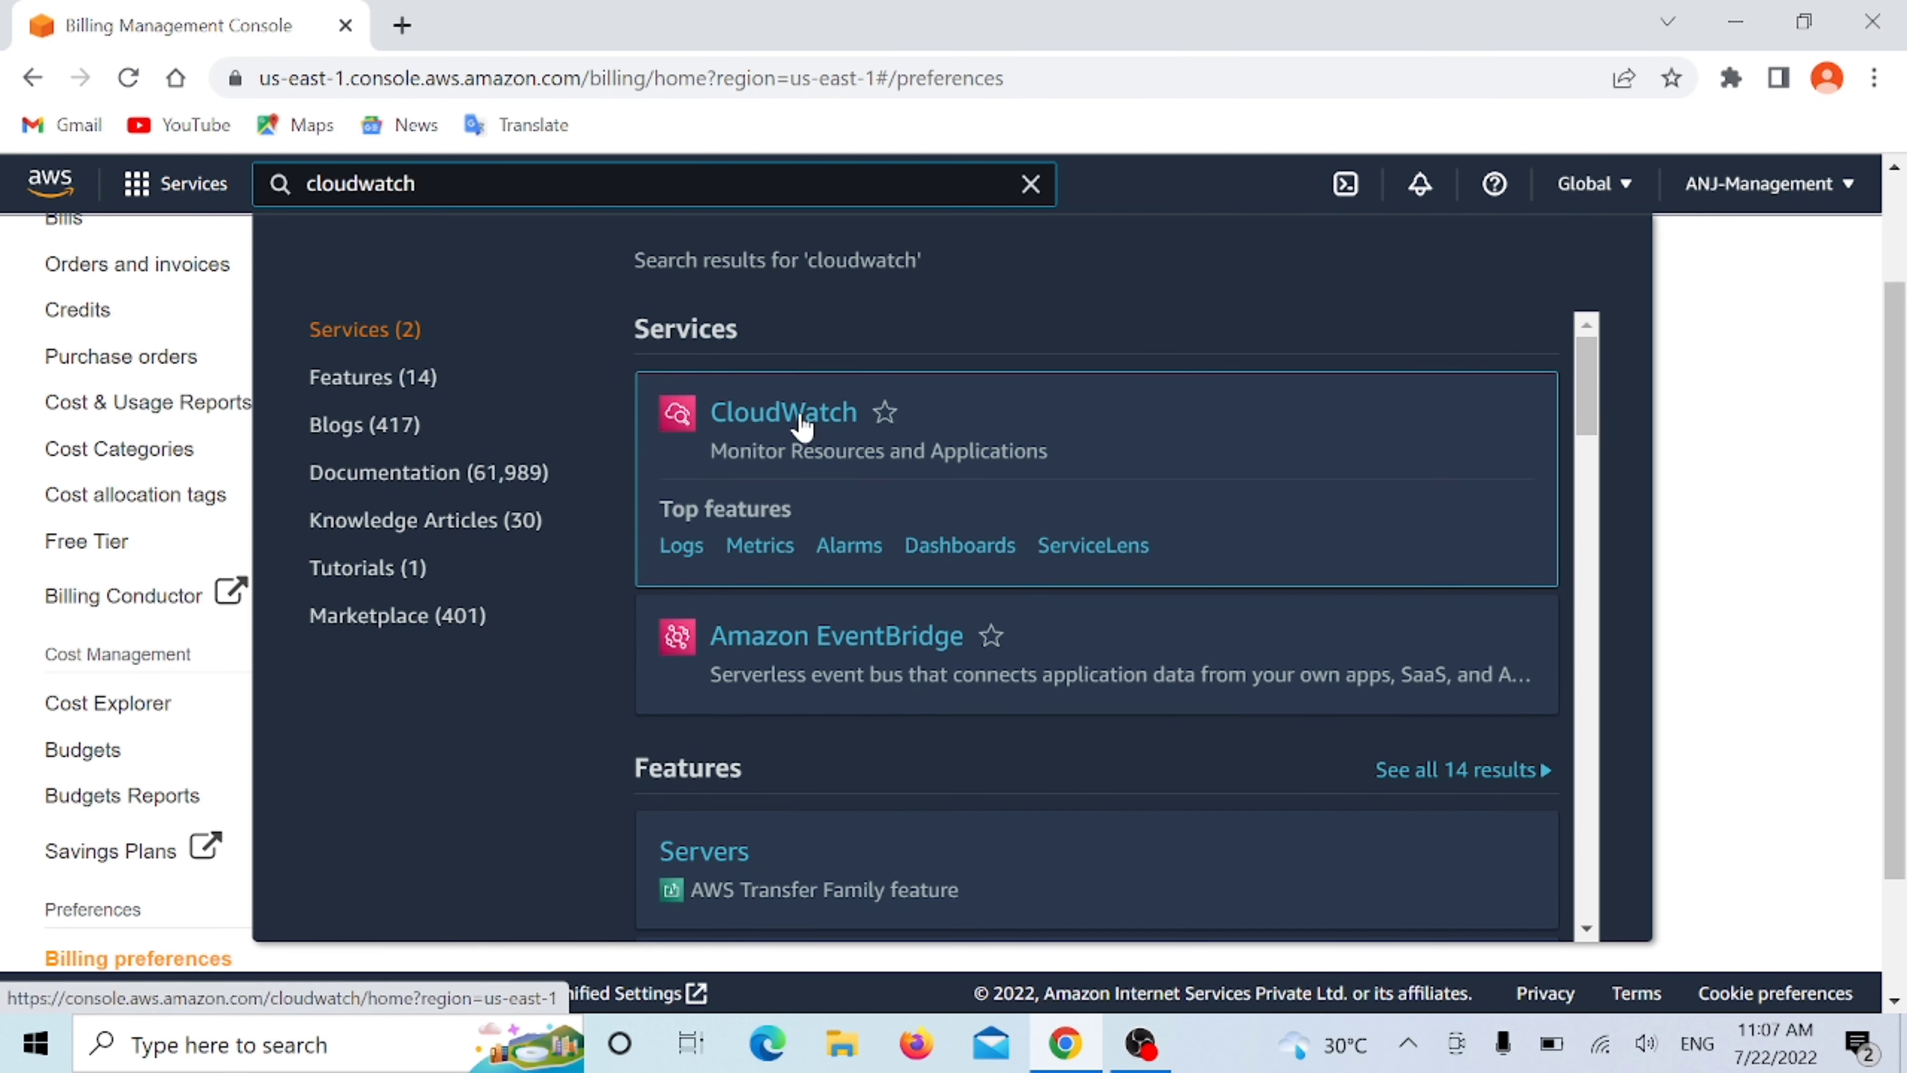
{"action": "left_click", "coordinate": [801, 426]}
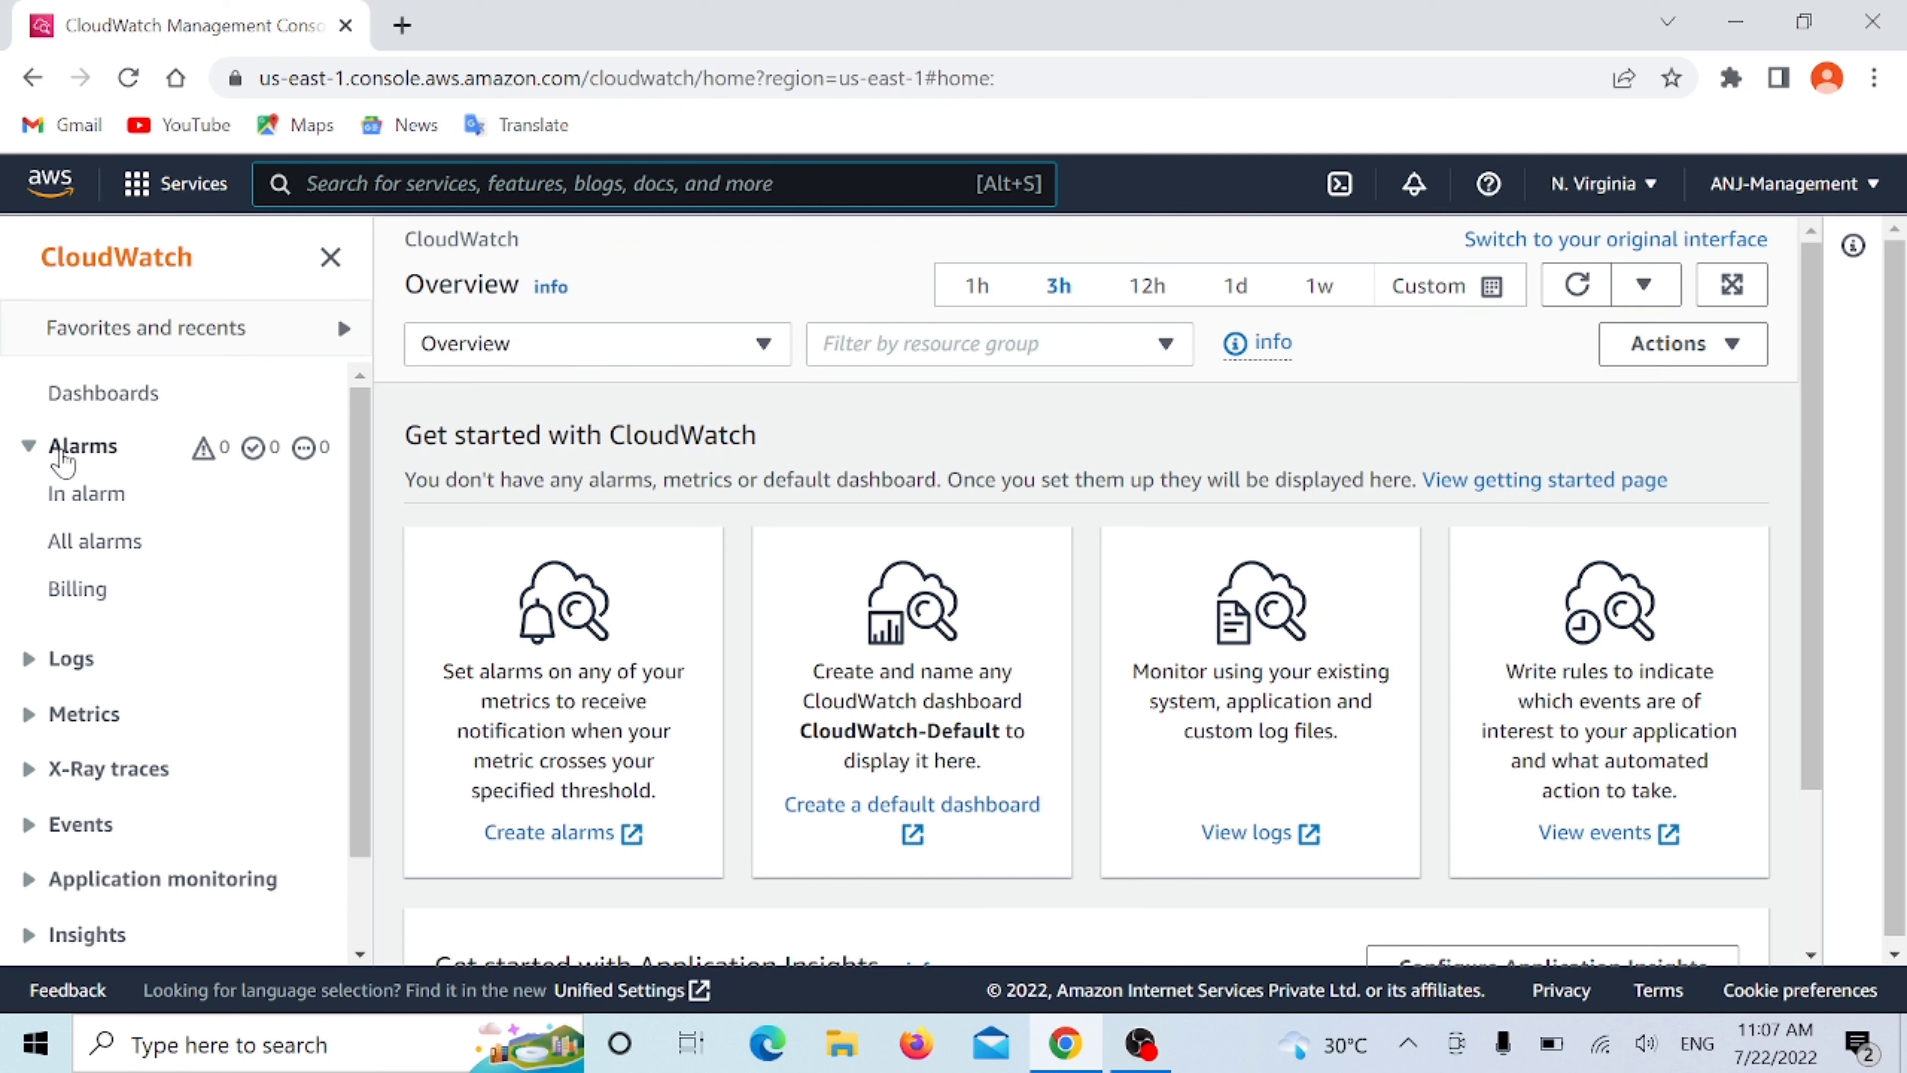
- Open the billing alarms in CloudWatch and start creating a new alarm
{"action": "left_click", "coordinate": [77, 456]}
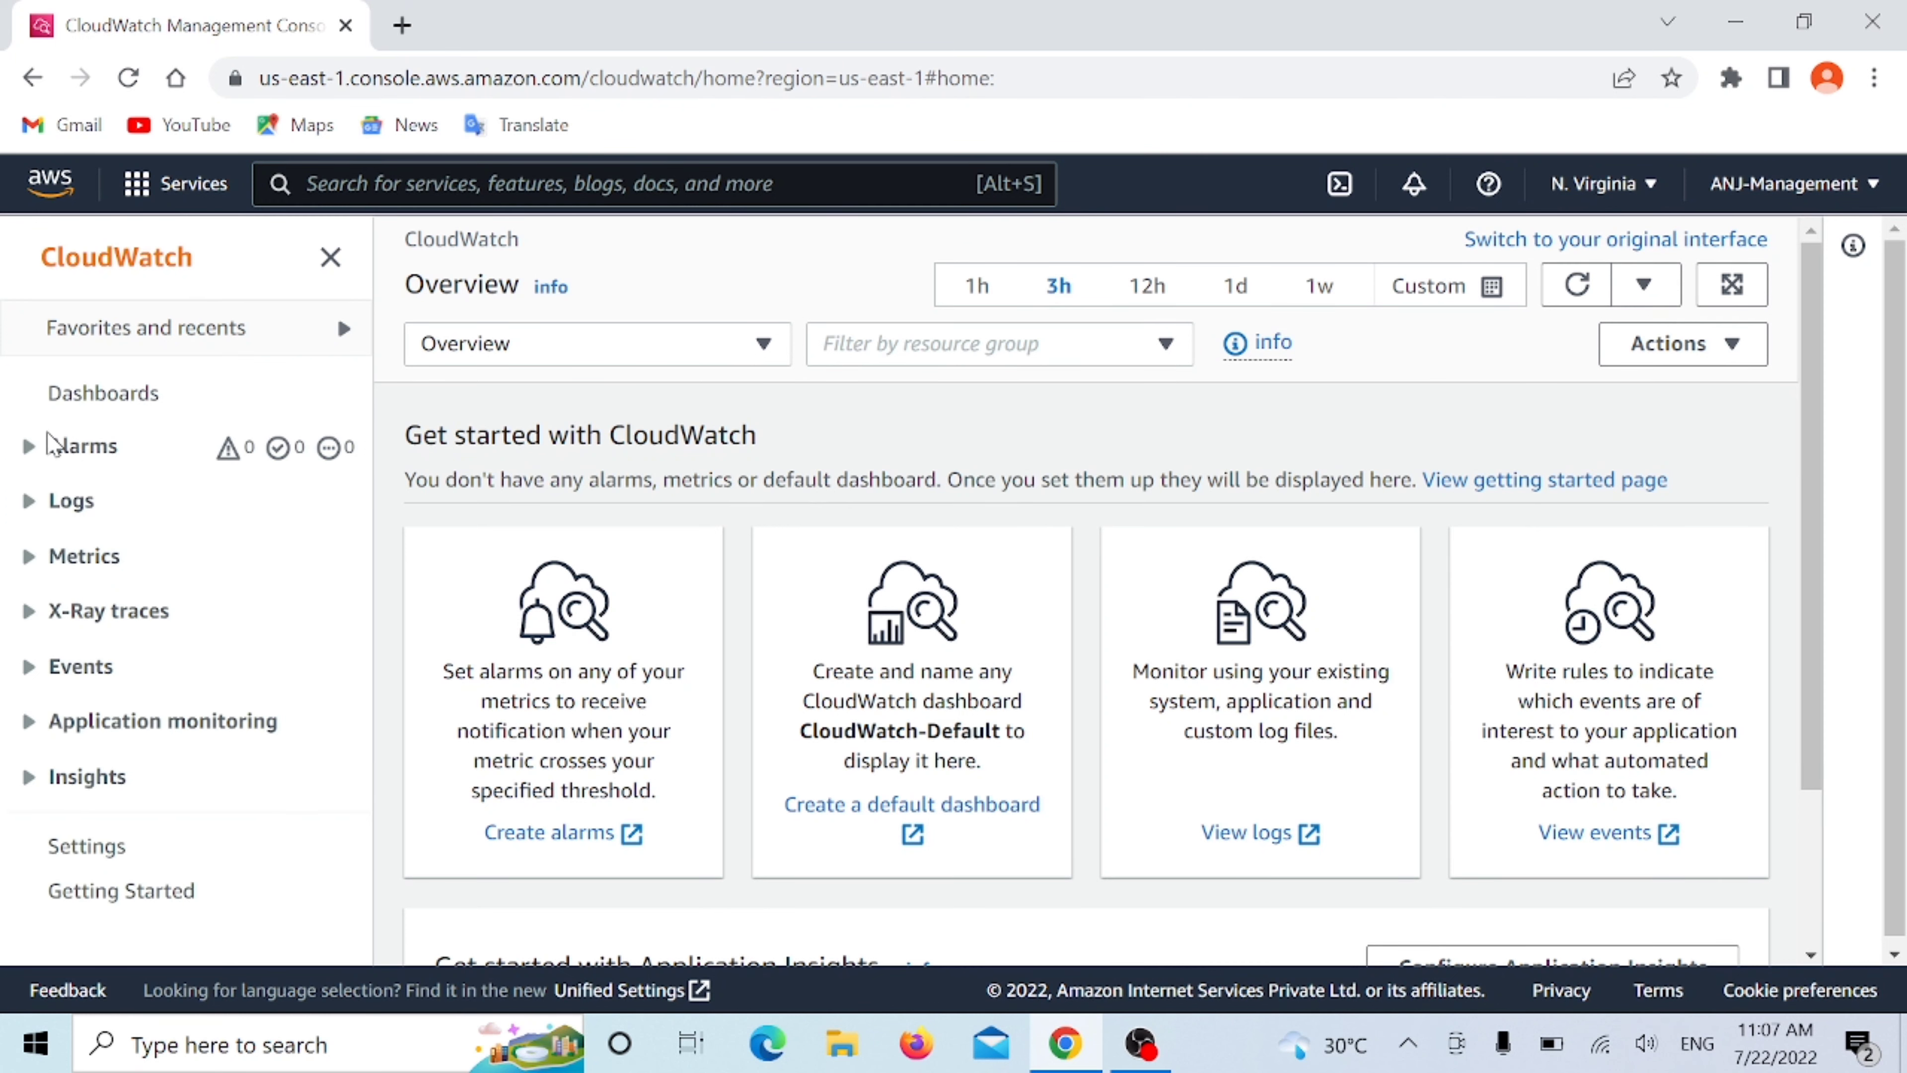
{"action": "left_click", "coordinate": [87, 451]}
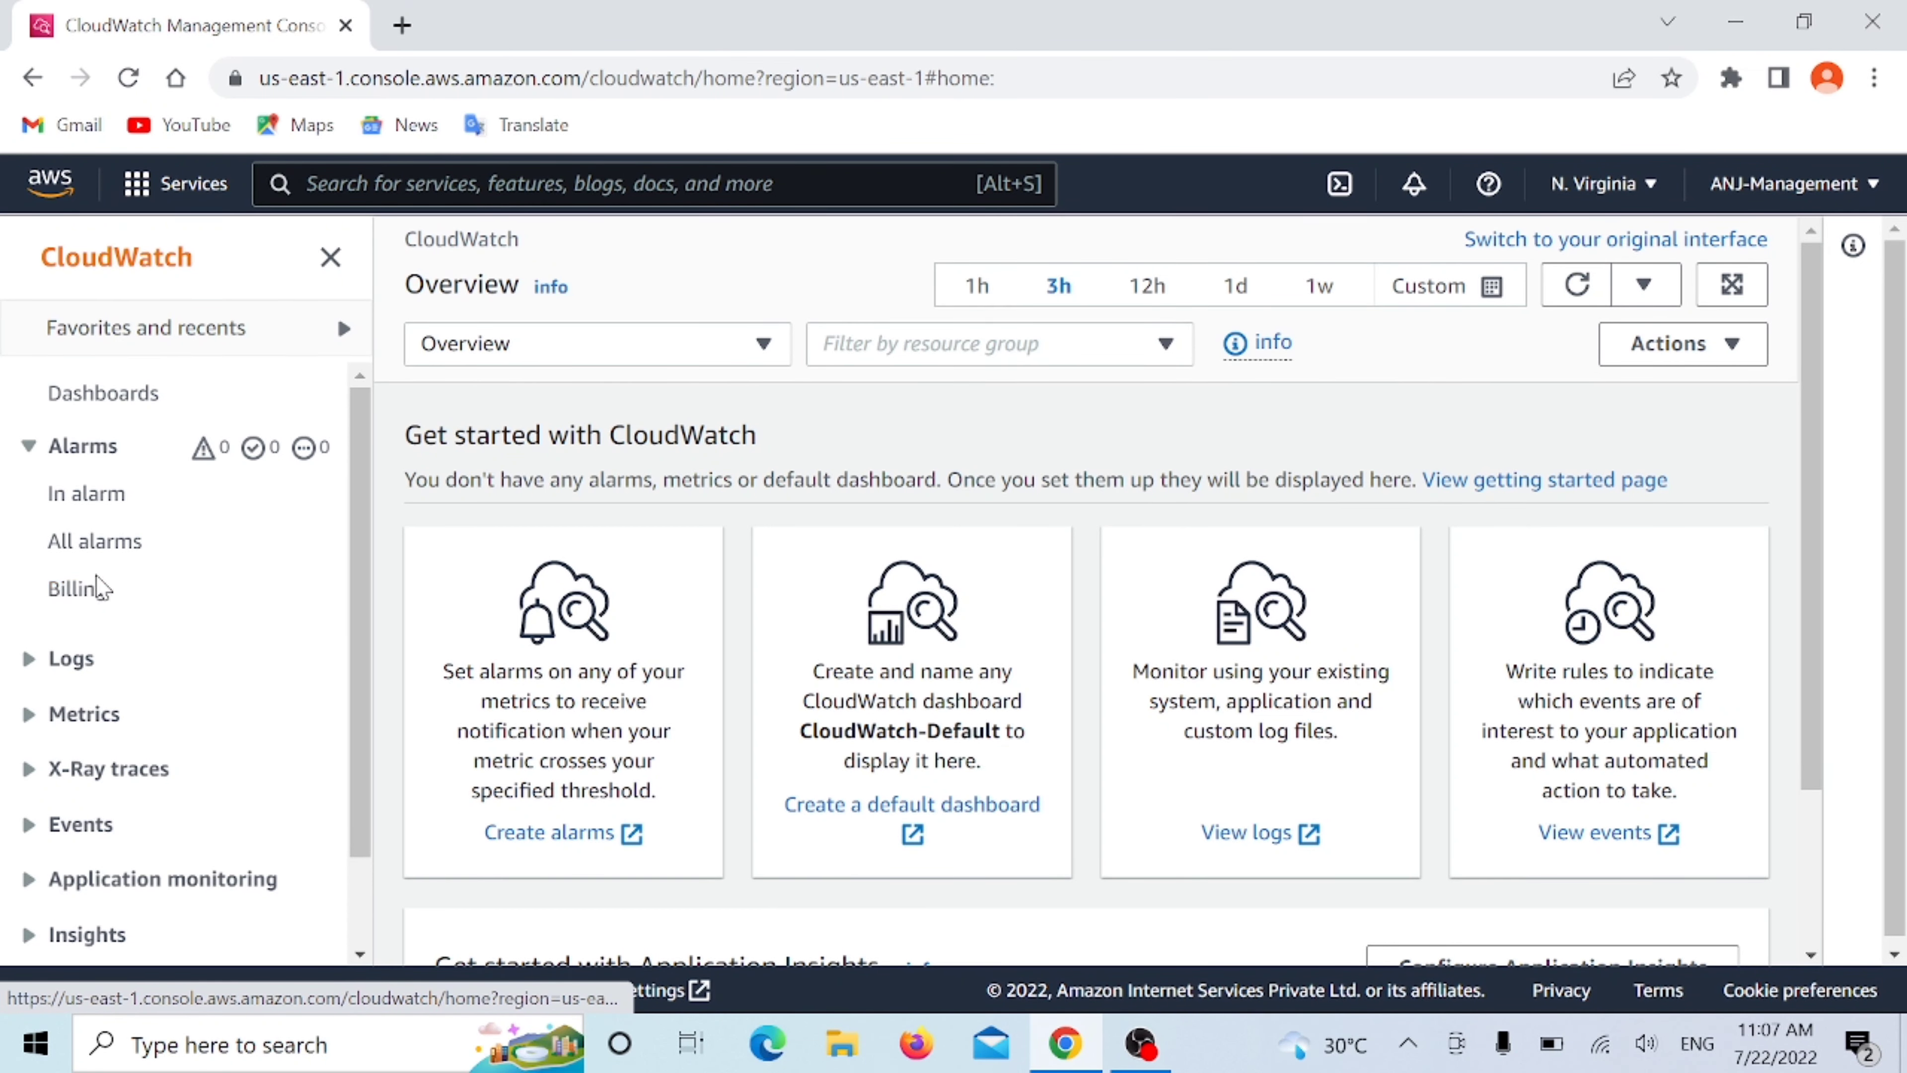
{"action": "left_click", "coordinate": [75, 601]}
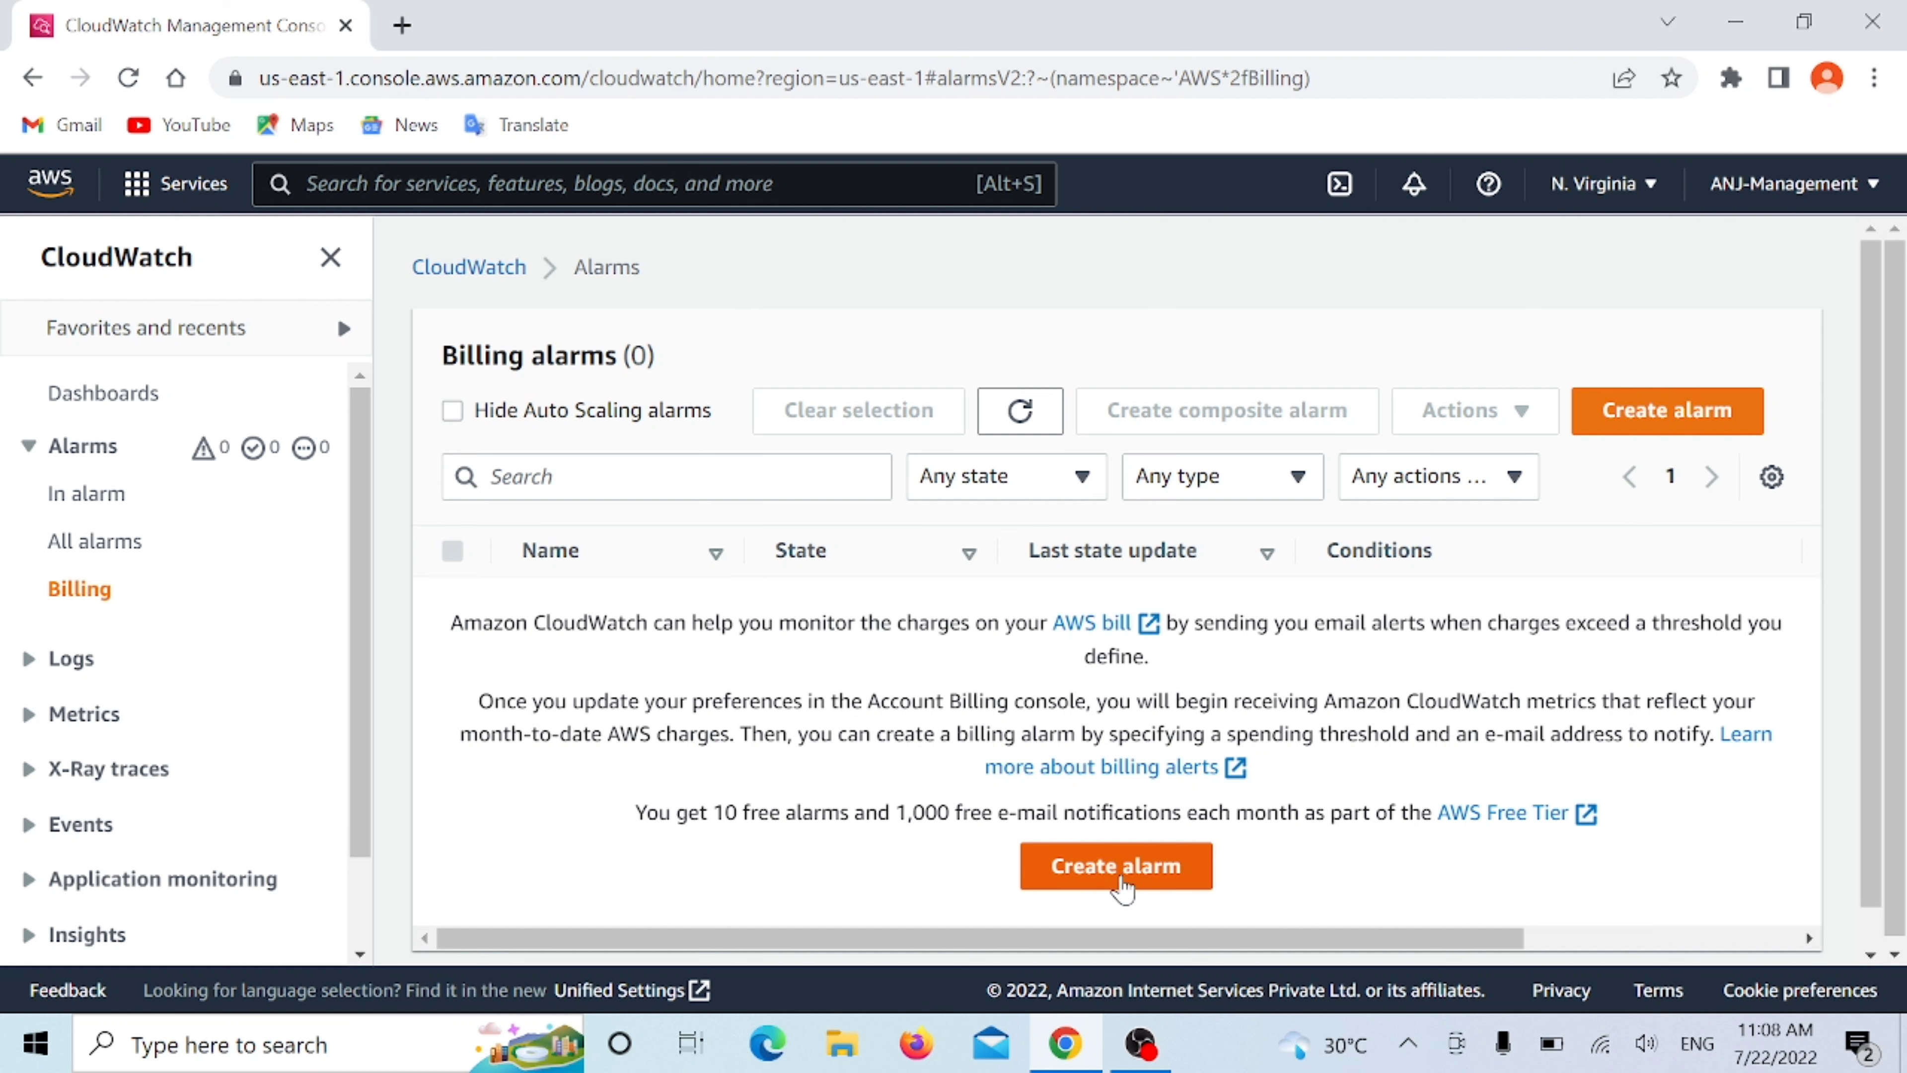
{"action": "left_click", "coordinate": [1118, 872]}
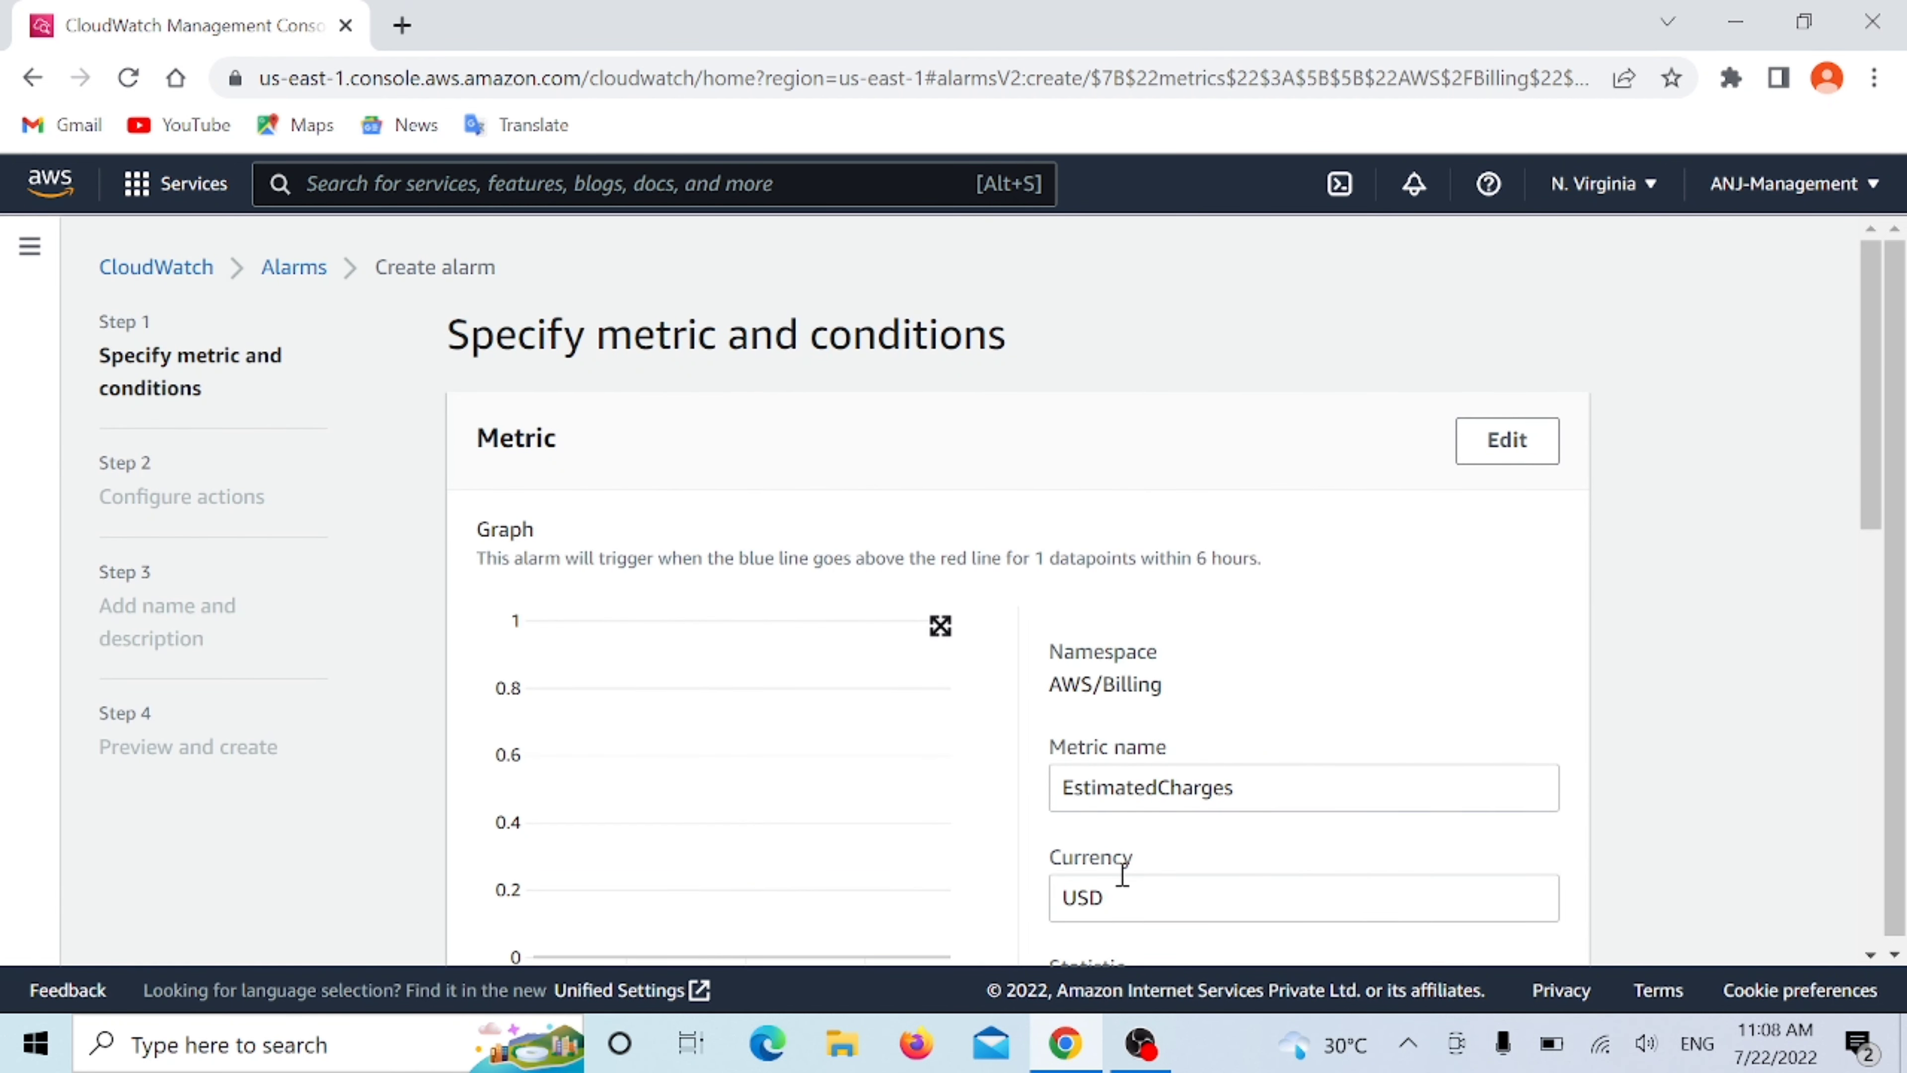
- Review the EstimatedCharges metric settings, keeping USD as currency, Maximum as statistic and 6 hours as period
{"action": "scroll", "coordinate": [1052, 624], "scroll_direction": "down", "scroll_amount": 2}
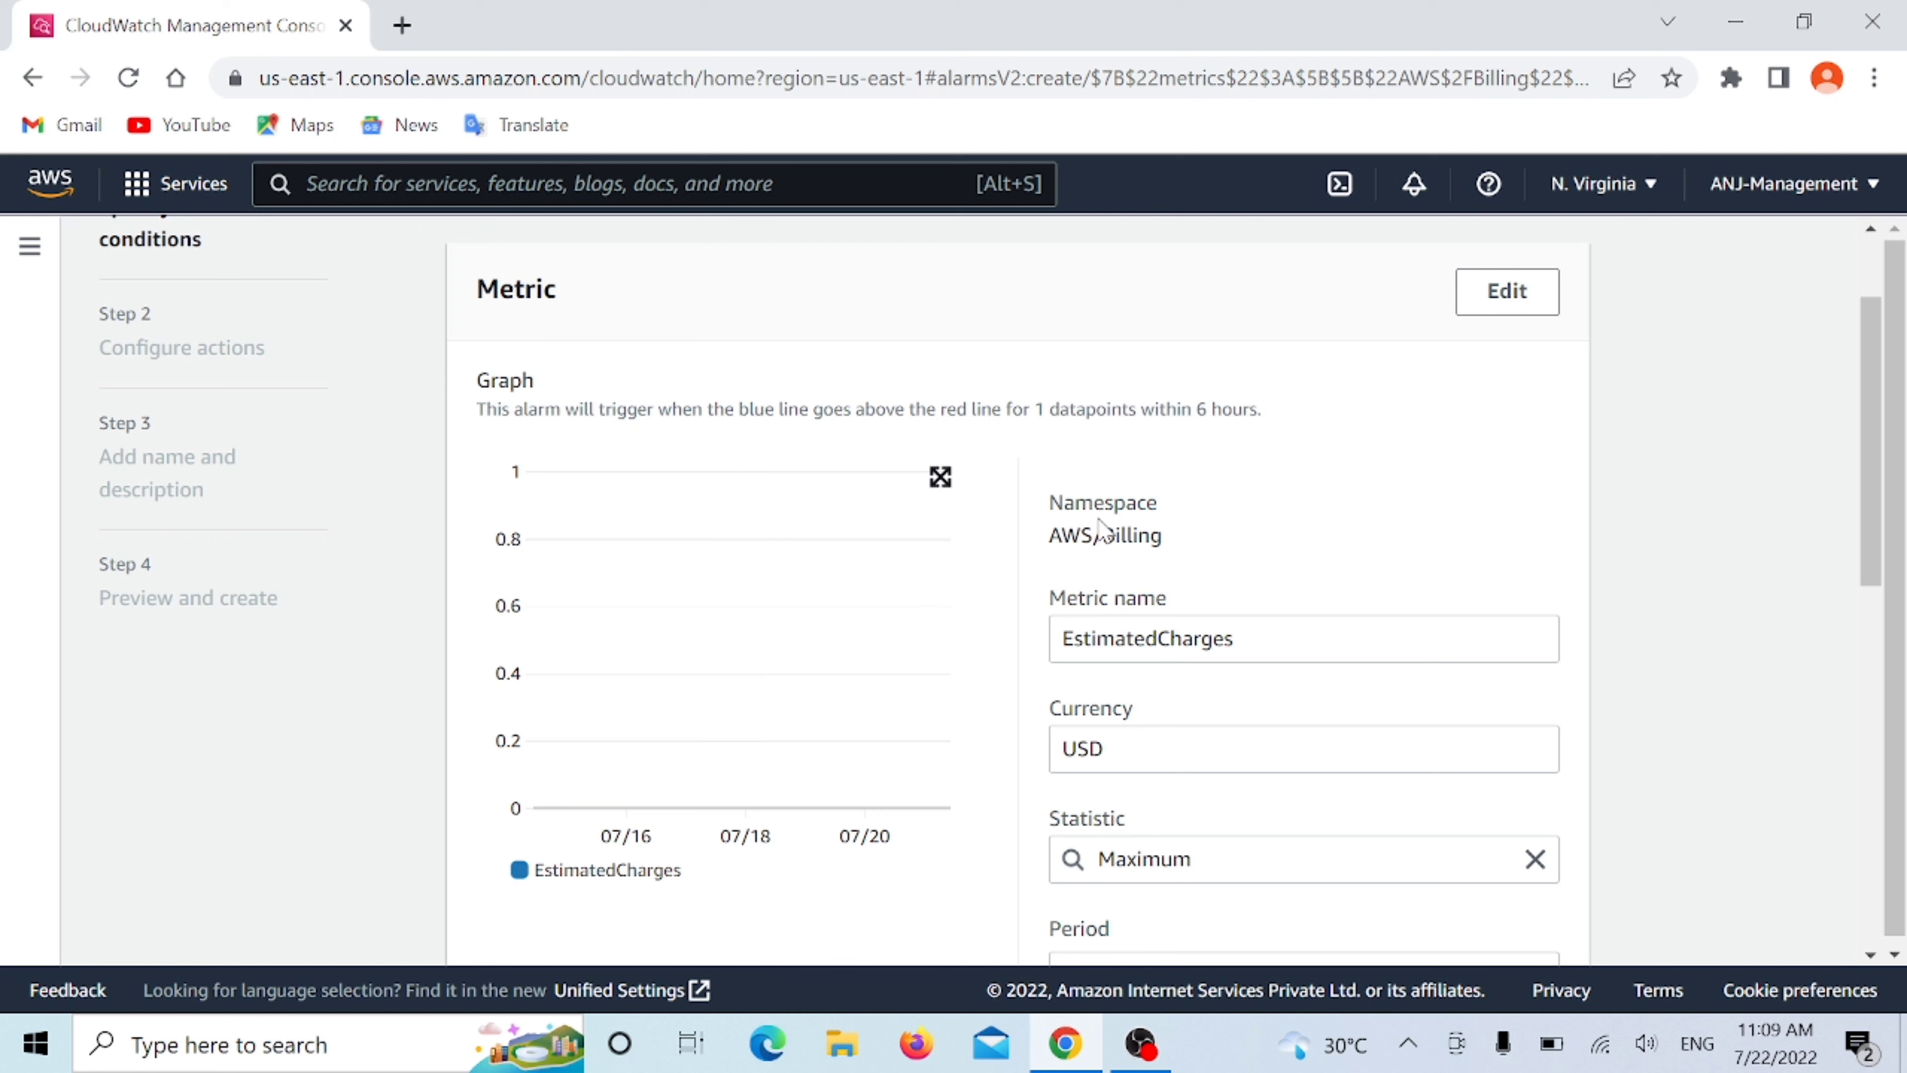
{"action": "scroll", "coordinate": [1153, 547], "scroll_direction": "down", "scroll_amount": 2}
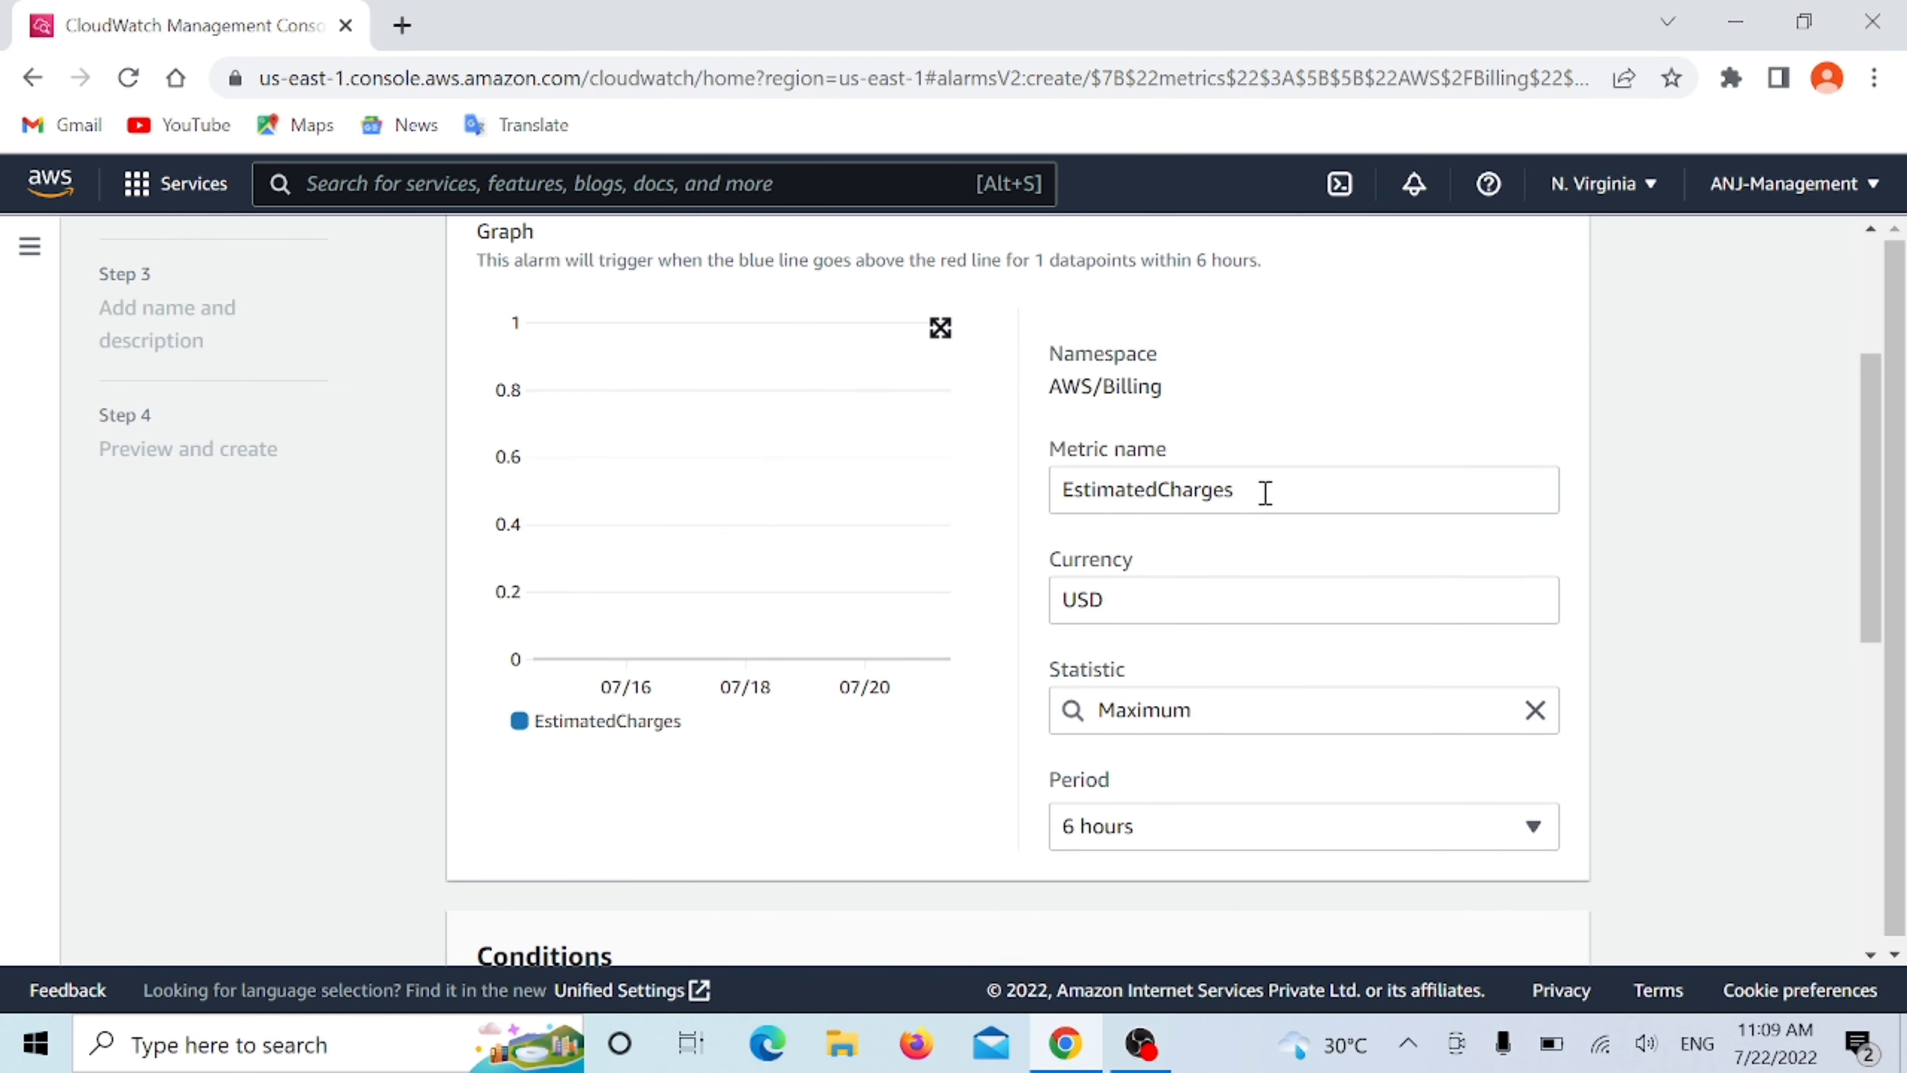
{"action": "left_click", "coordinate": [1240, 606]}
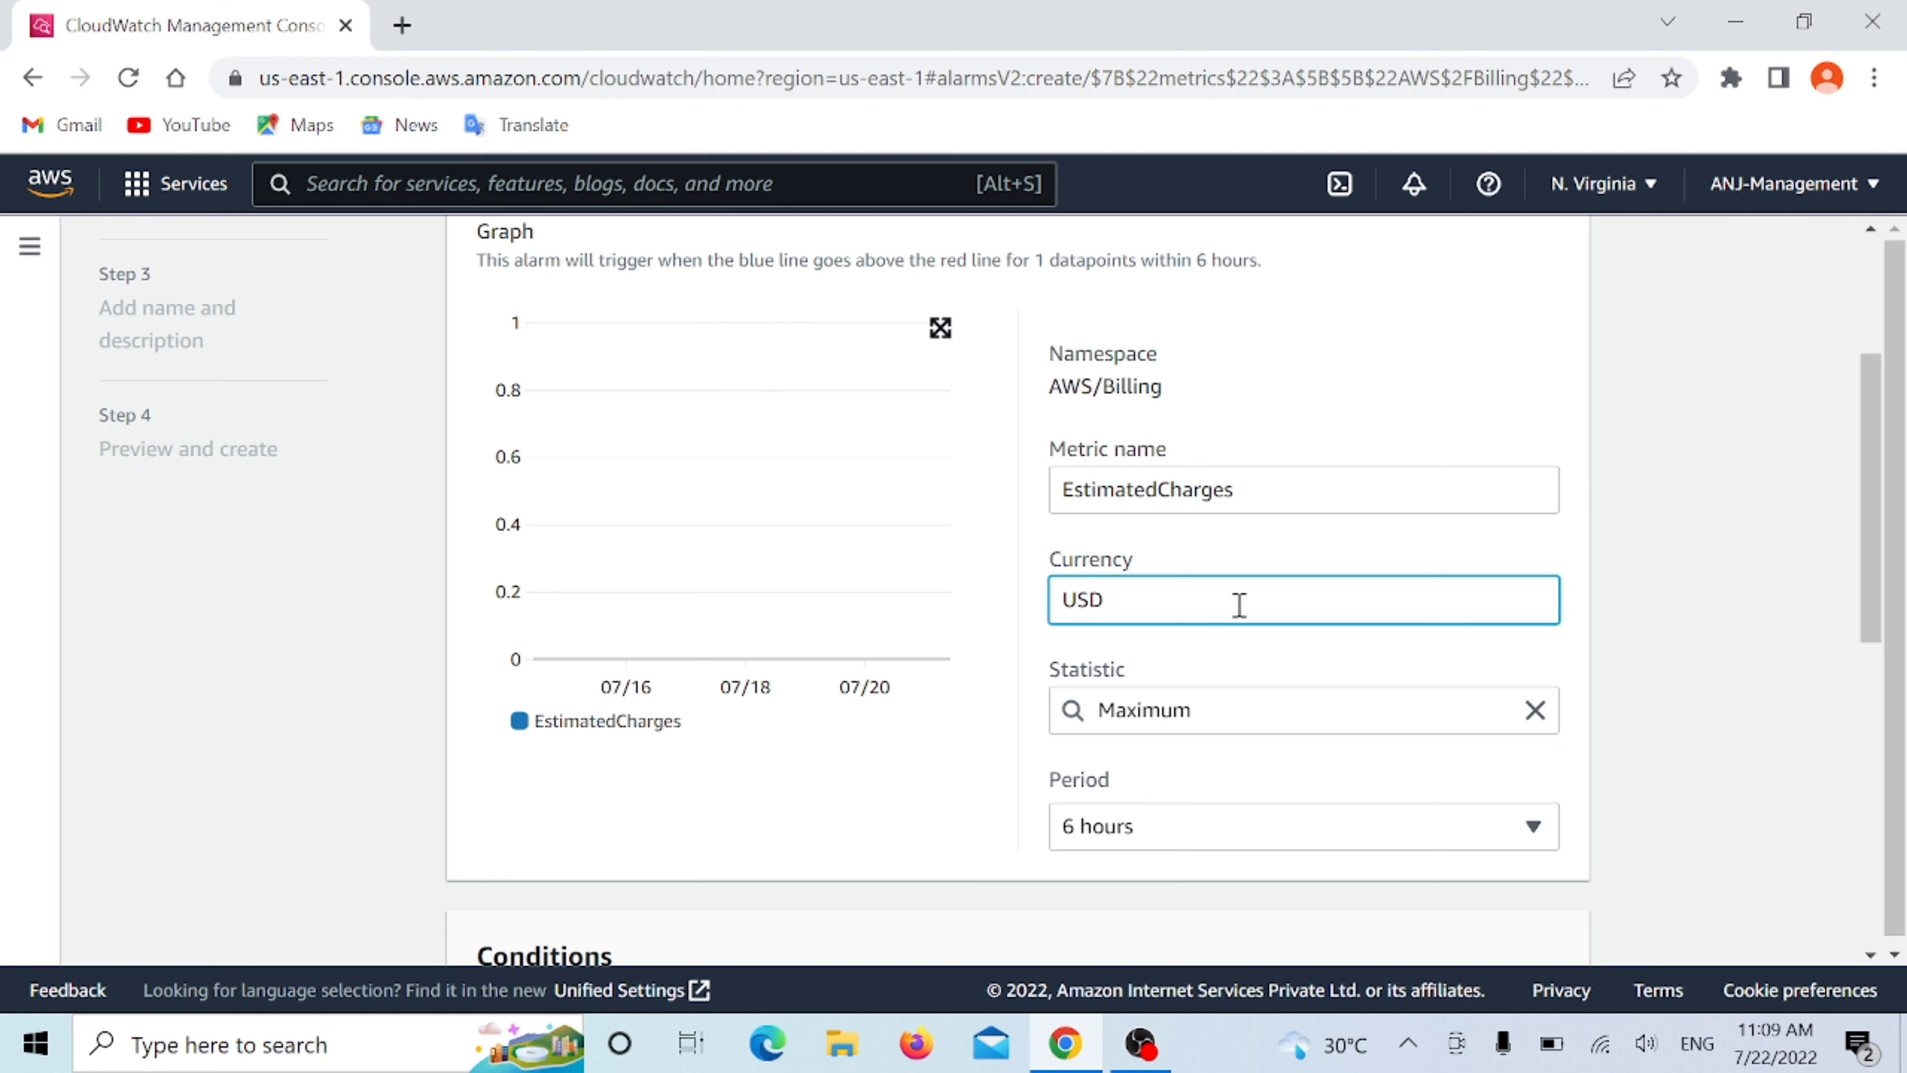
{"action": "left_click", "coordinate": [1251, 724]}
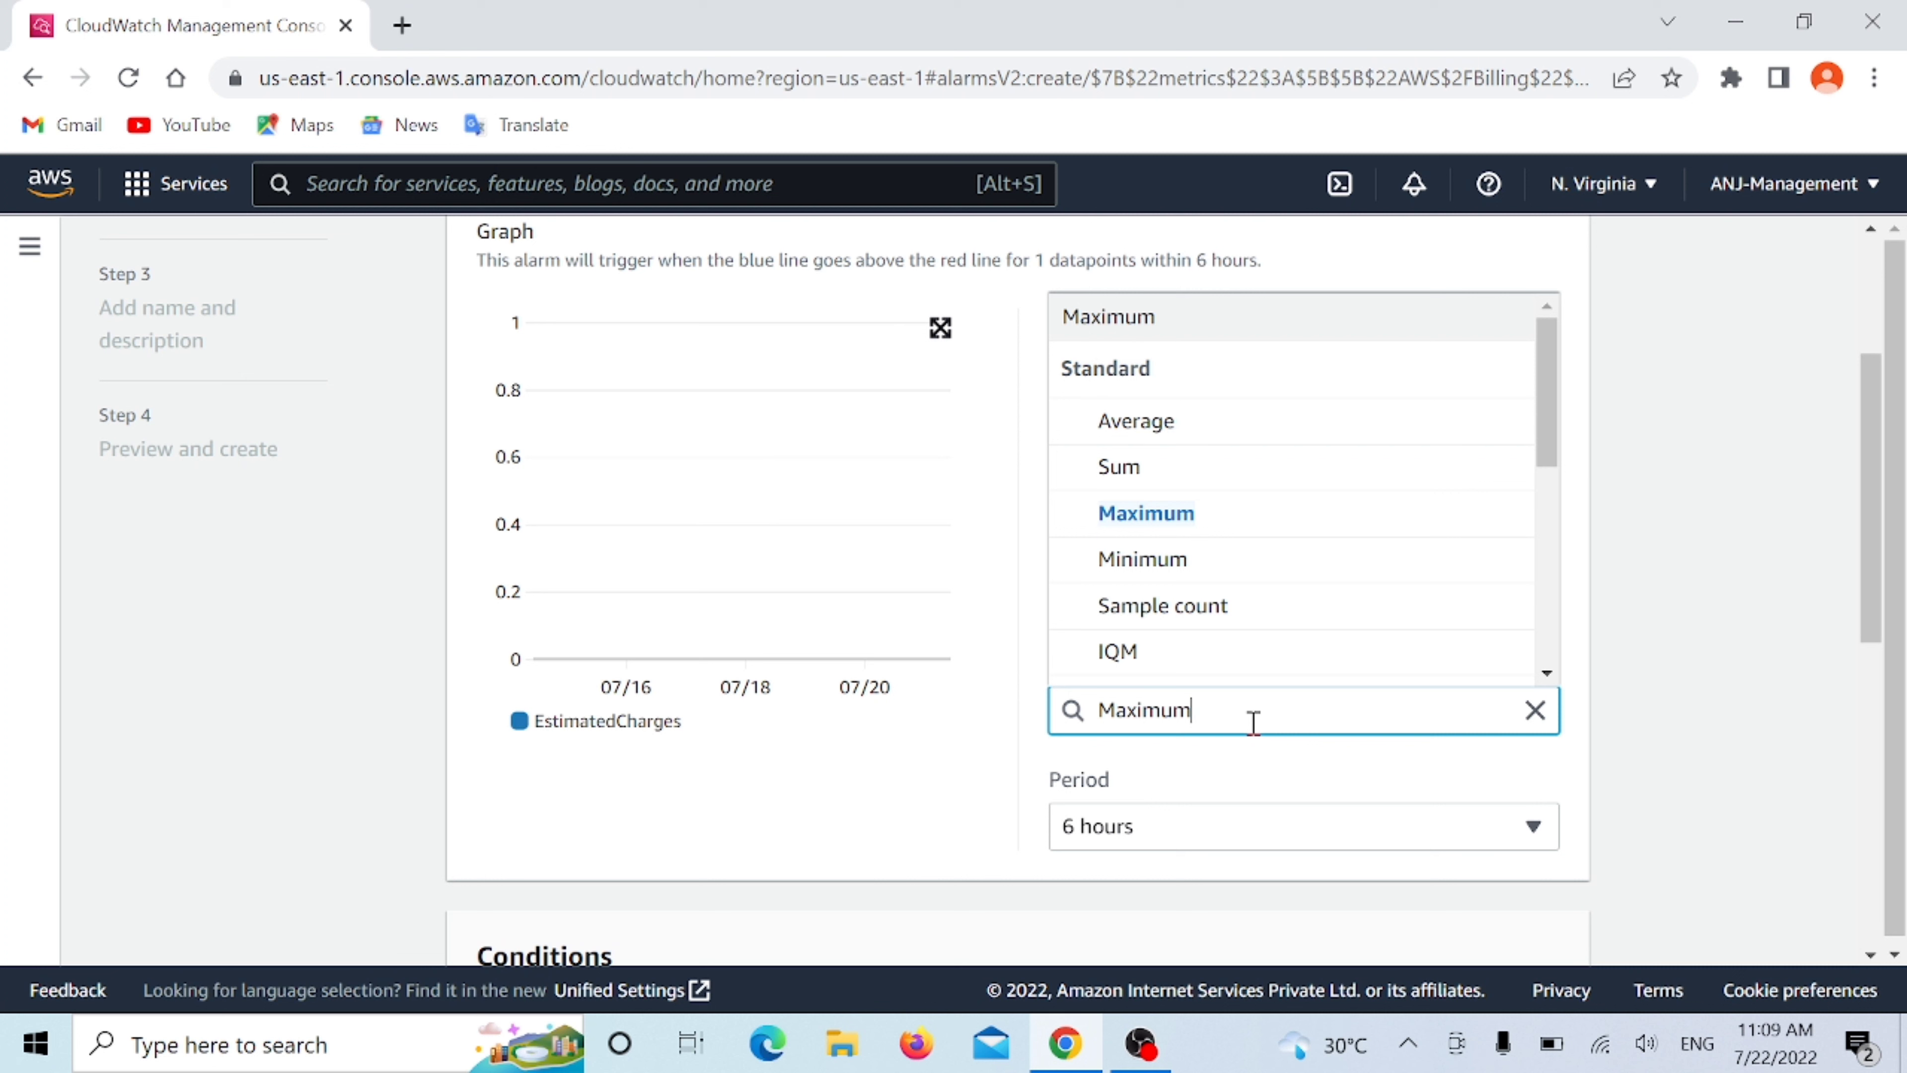
{"action": "left_click", "coordinate": [1775, 671]}
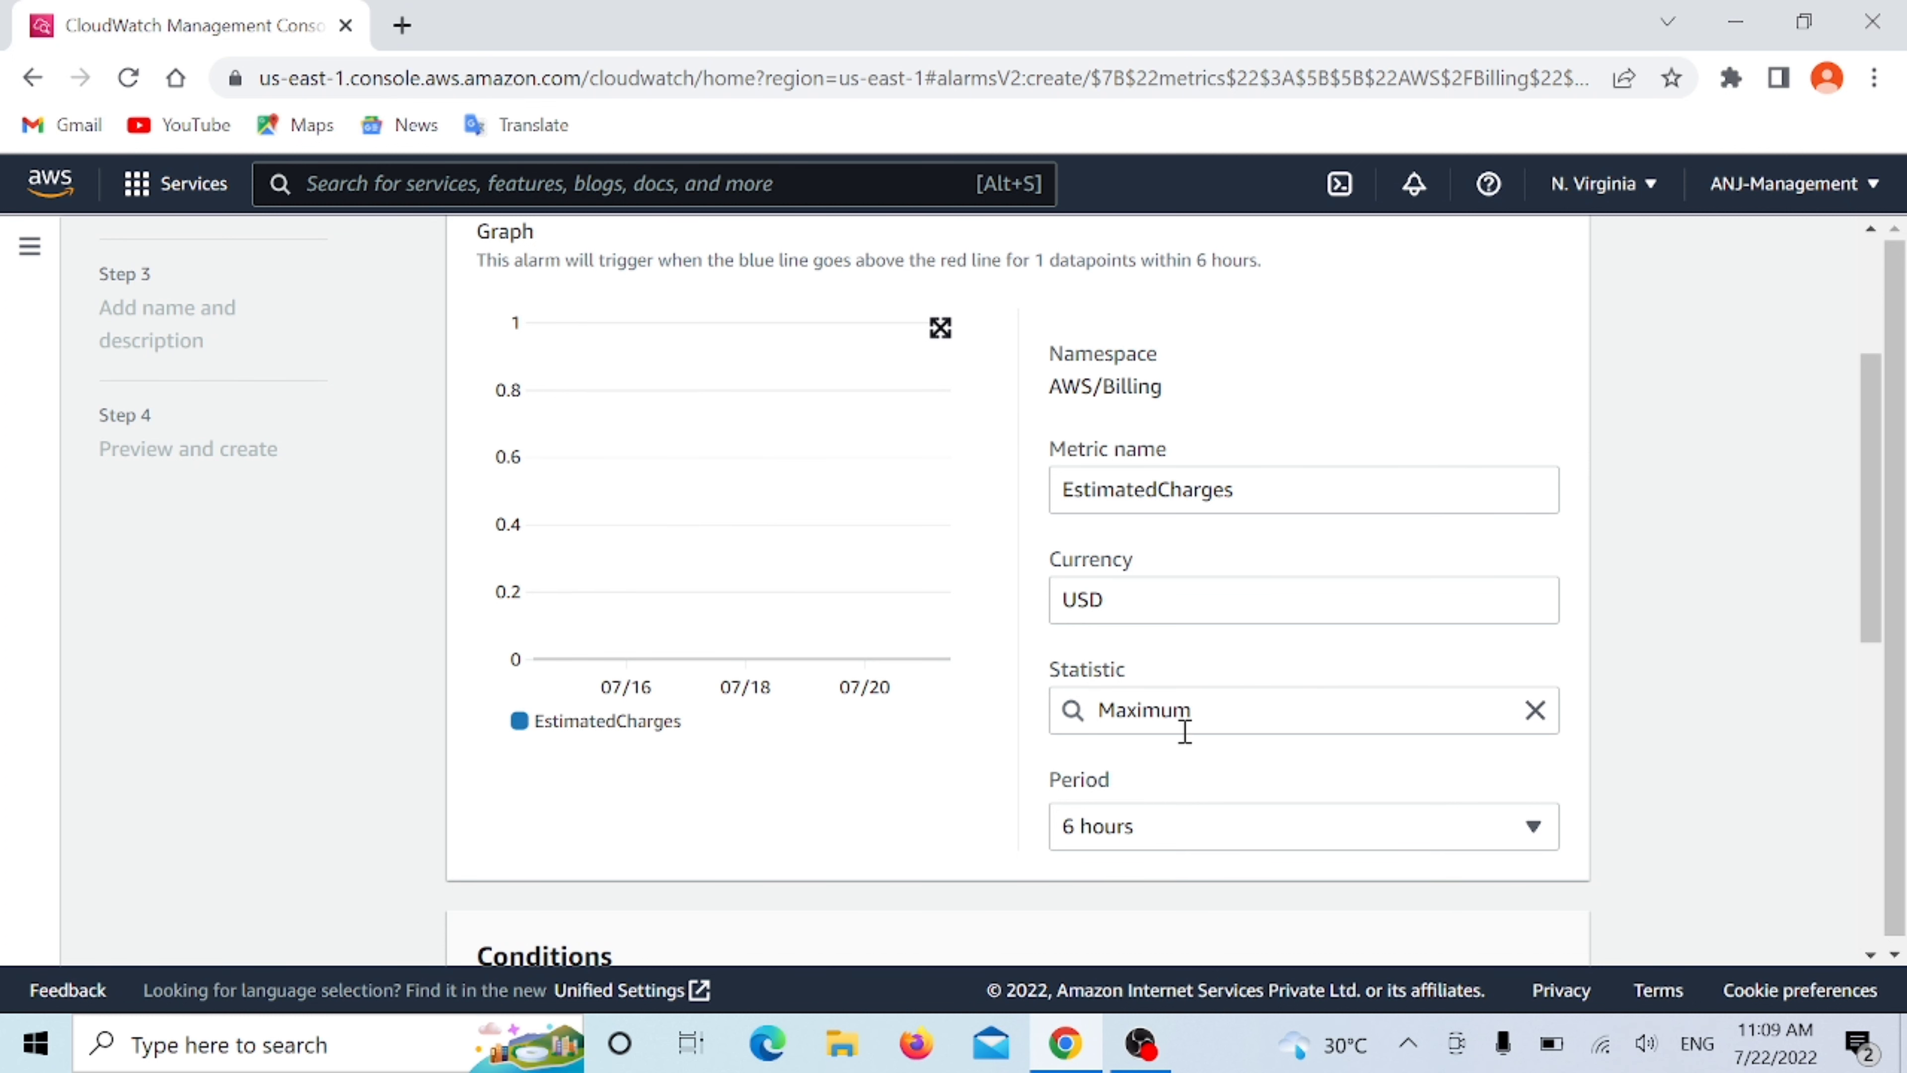
{"action": "scroll", "coordinate": [1185, 732], "scroll_direction": "down", "scroll_amount": 2}
{"action": "left_click", "coordinate": [1185, 695]}
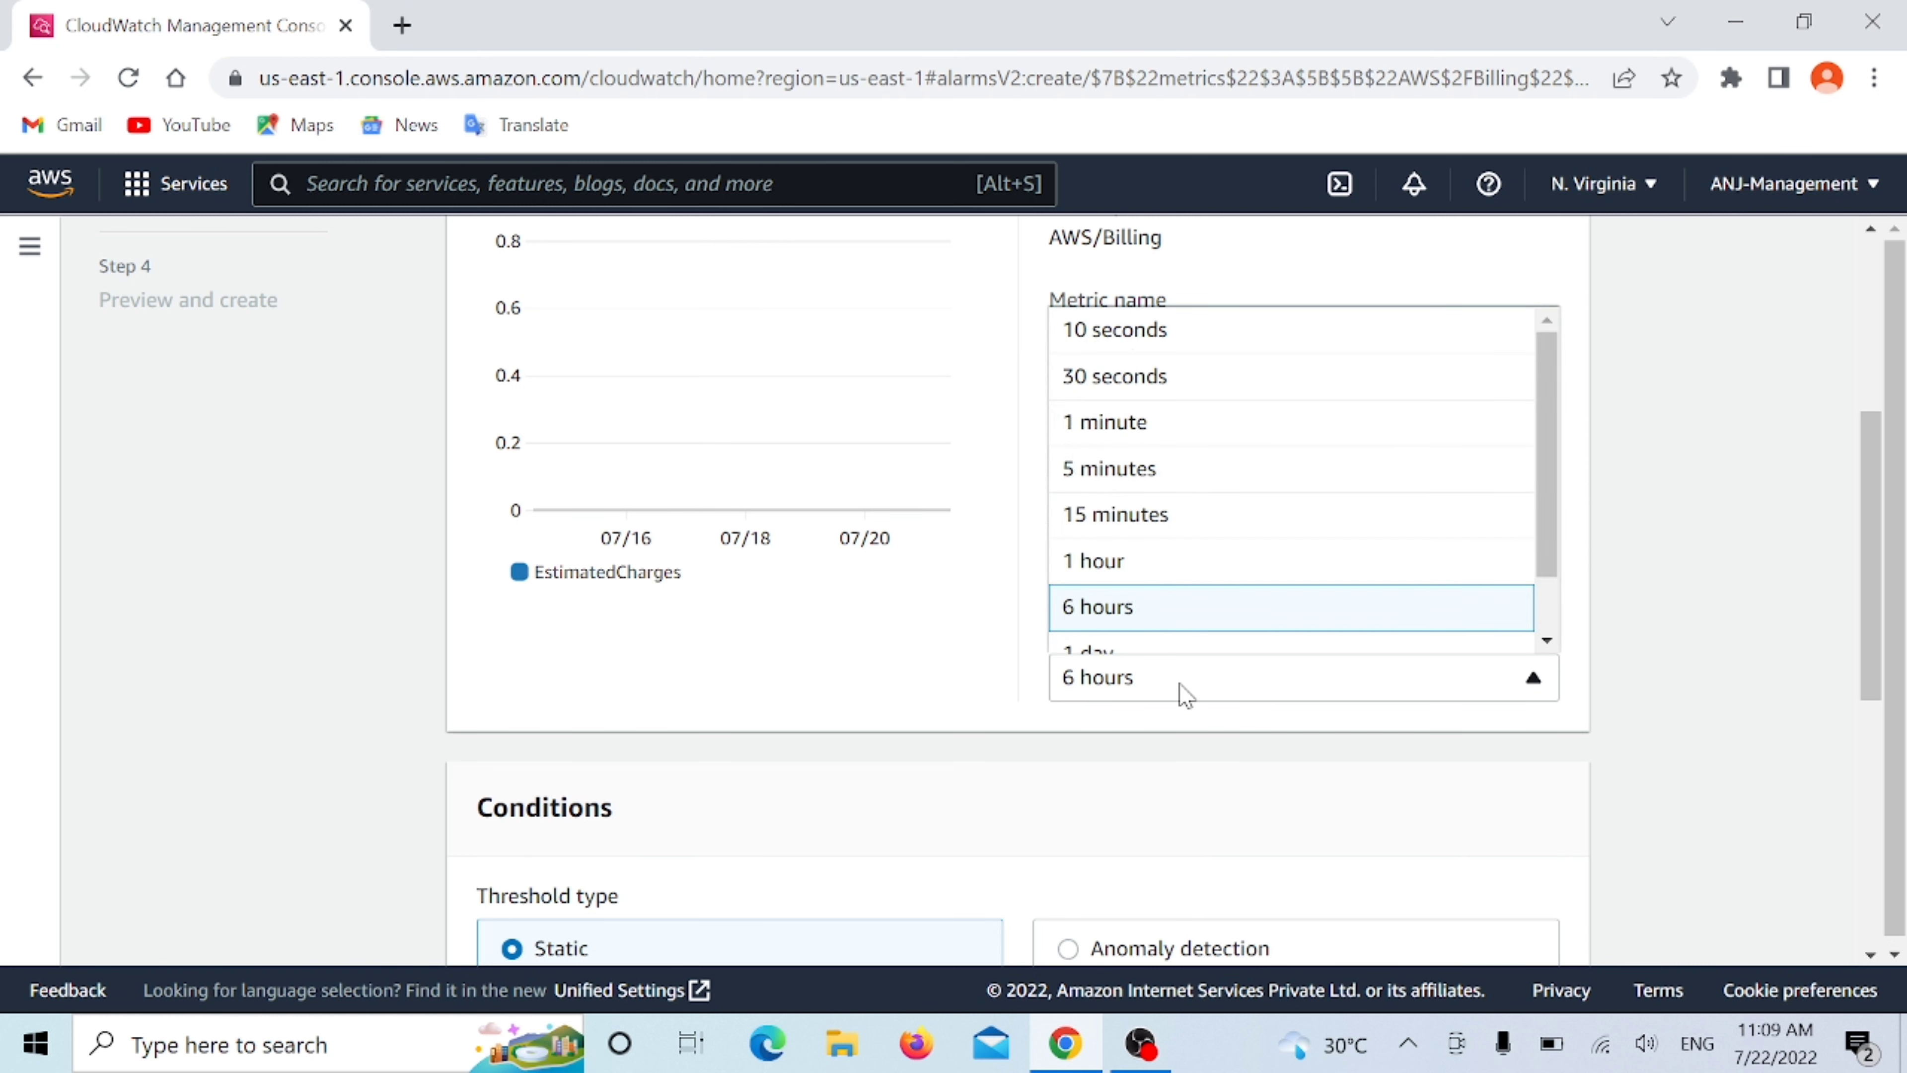
{"action": "left_click", "coordinate": [1161, 625]}
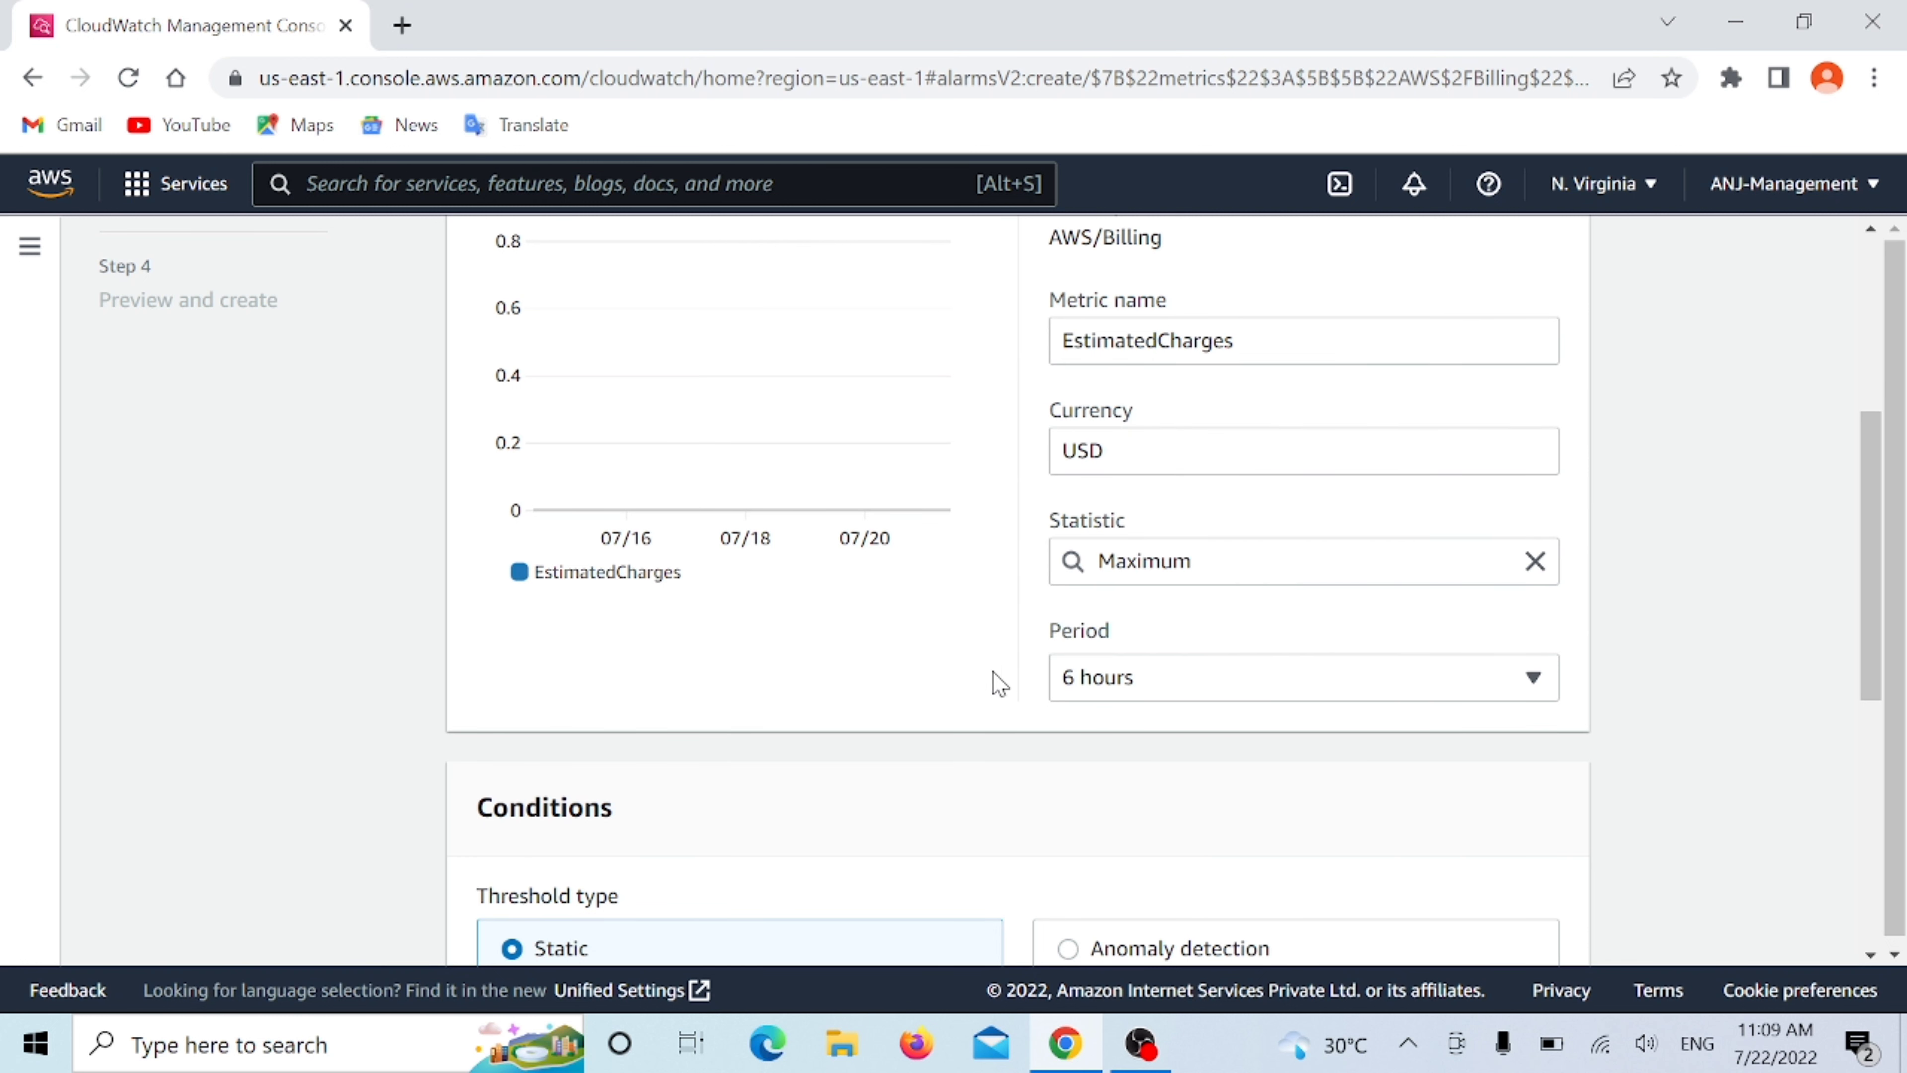
{"action": "scroll", "coordinate": [999, 684], "scroll_direction": "down", "scroll_amount": 4}
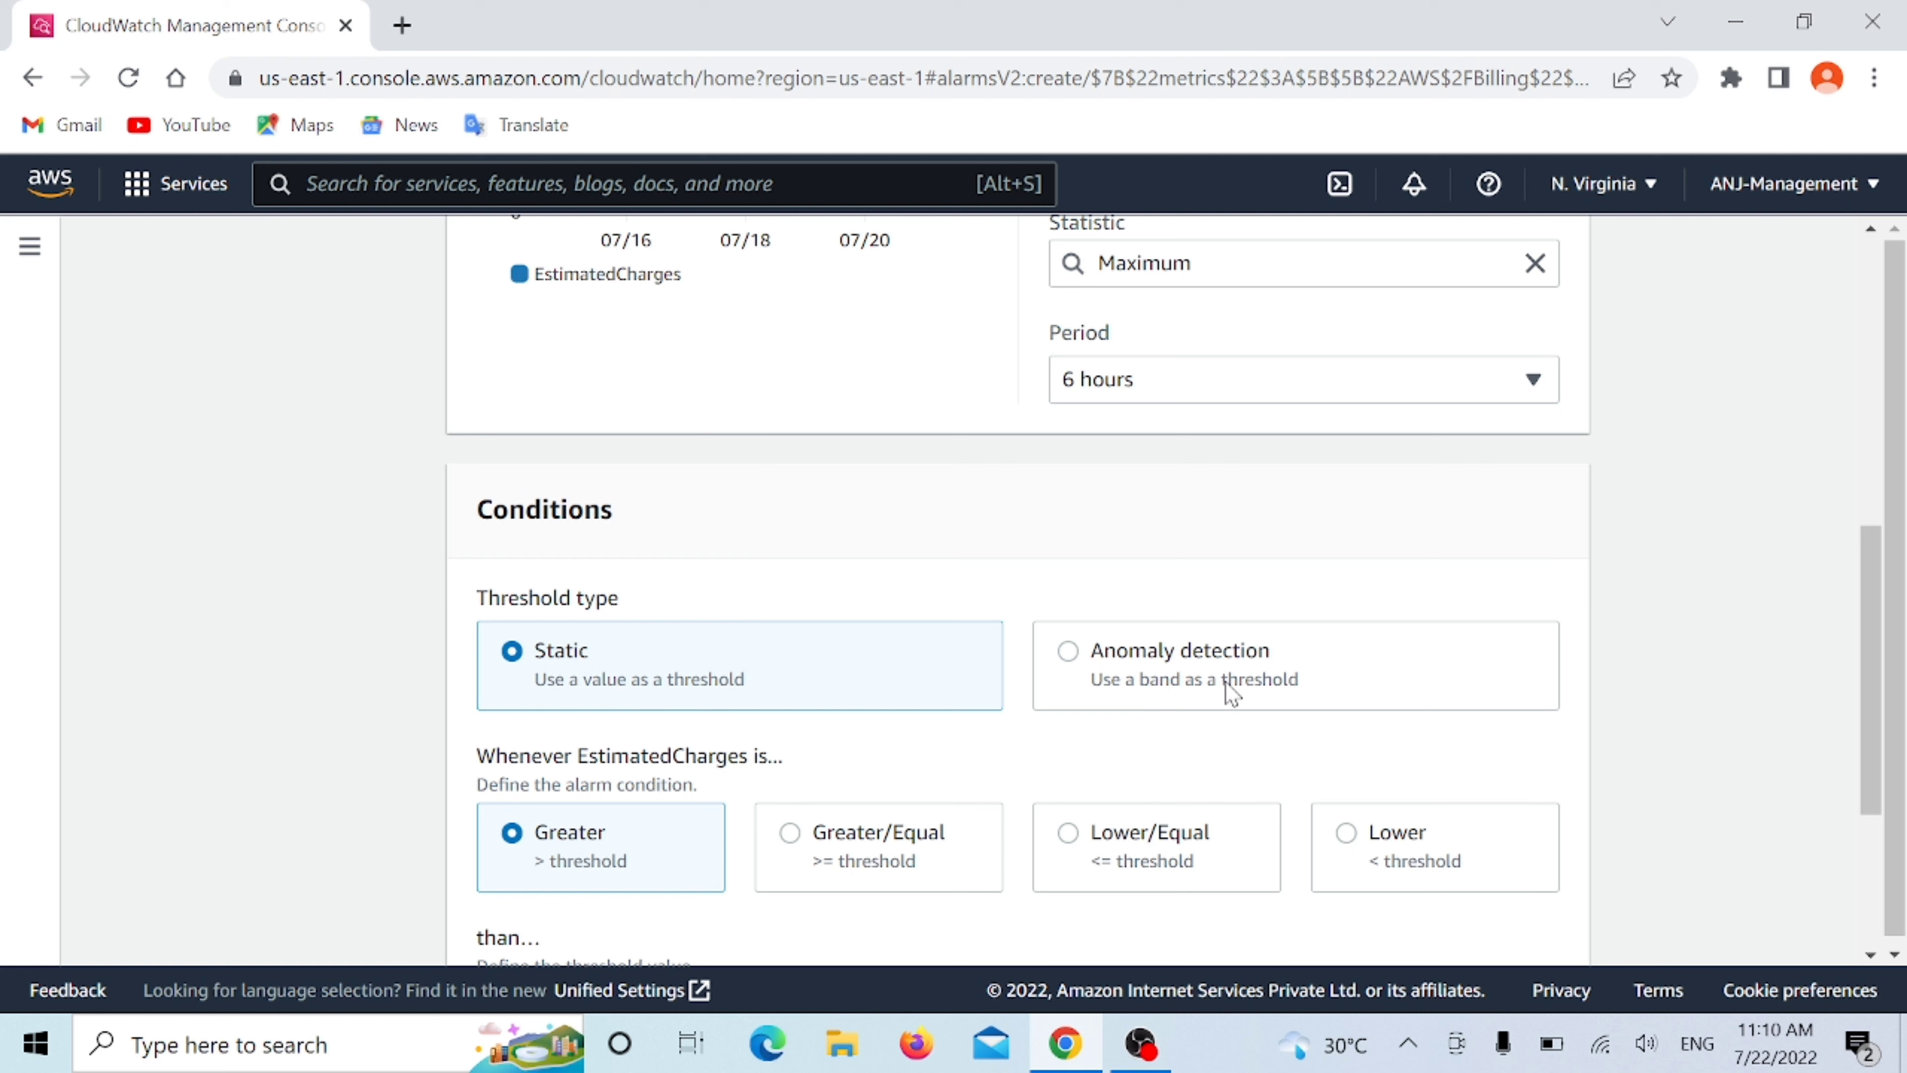
{"action": "left_click", "coordinate": [1135, 670]}
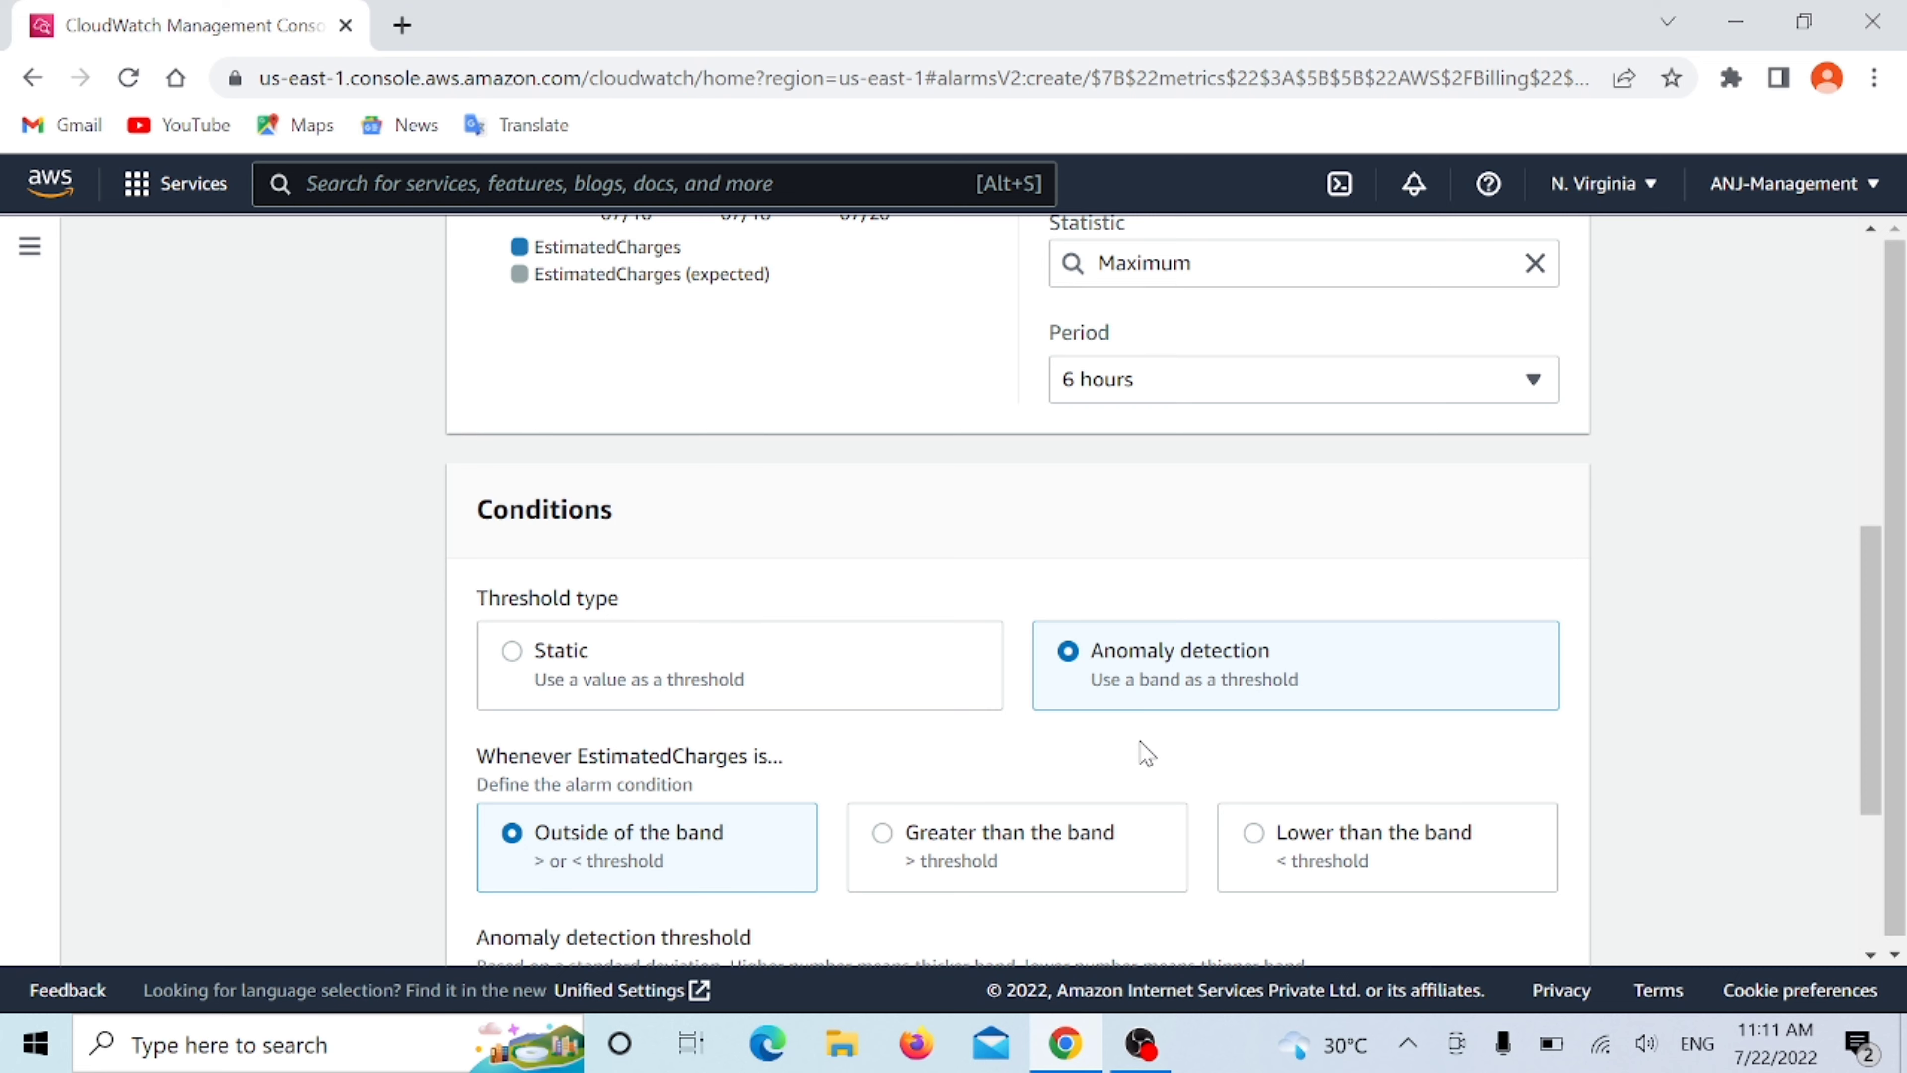
{"action": "scroll", "coordinate": [1142, 750], "scroll_direction": "down", "scroll_amount": 2}
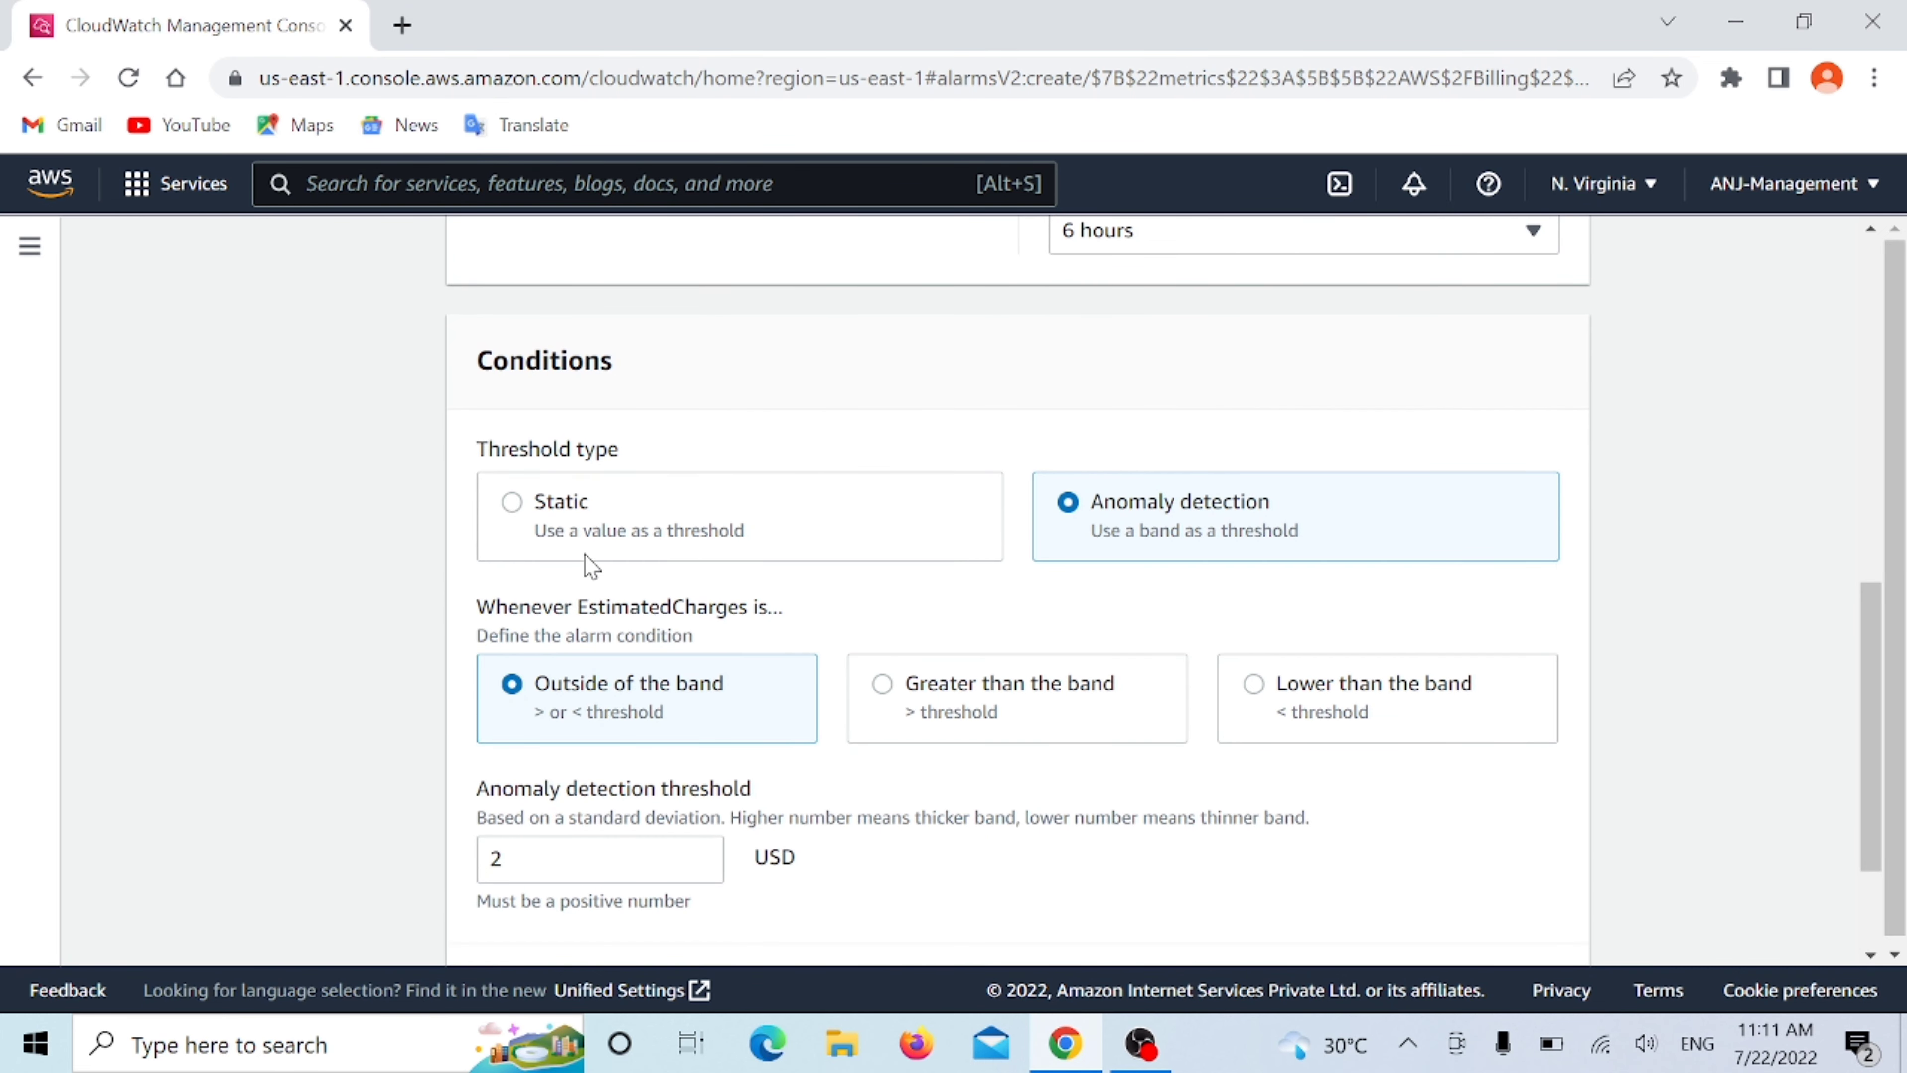
{"action": "left_click", "coordinate": [516, 514]}
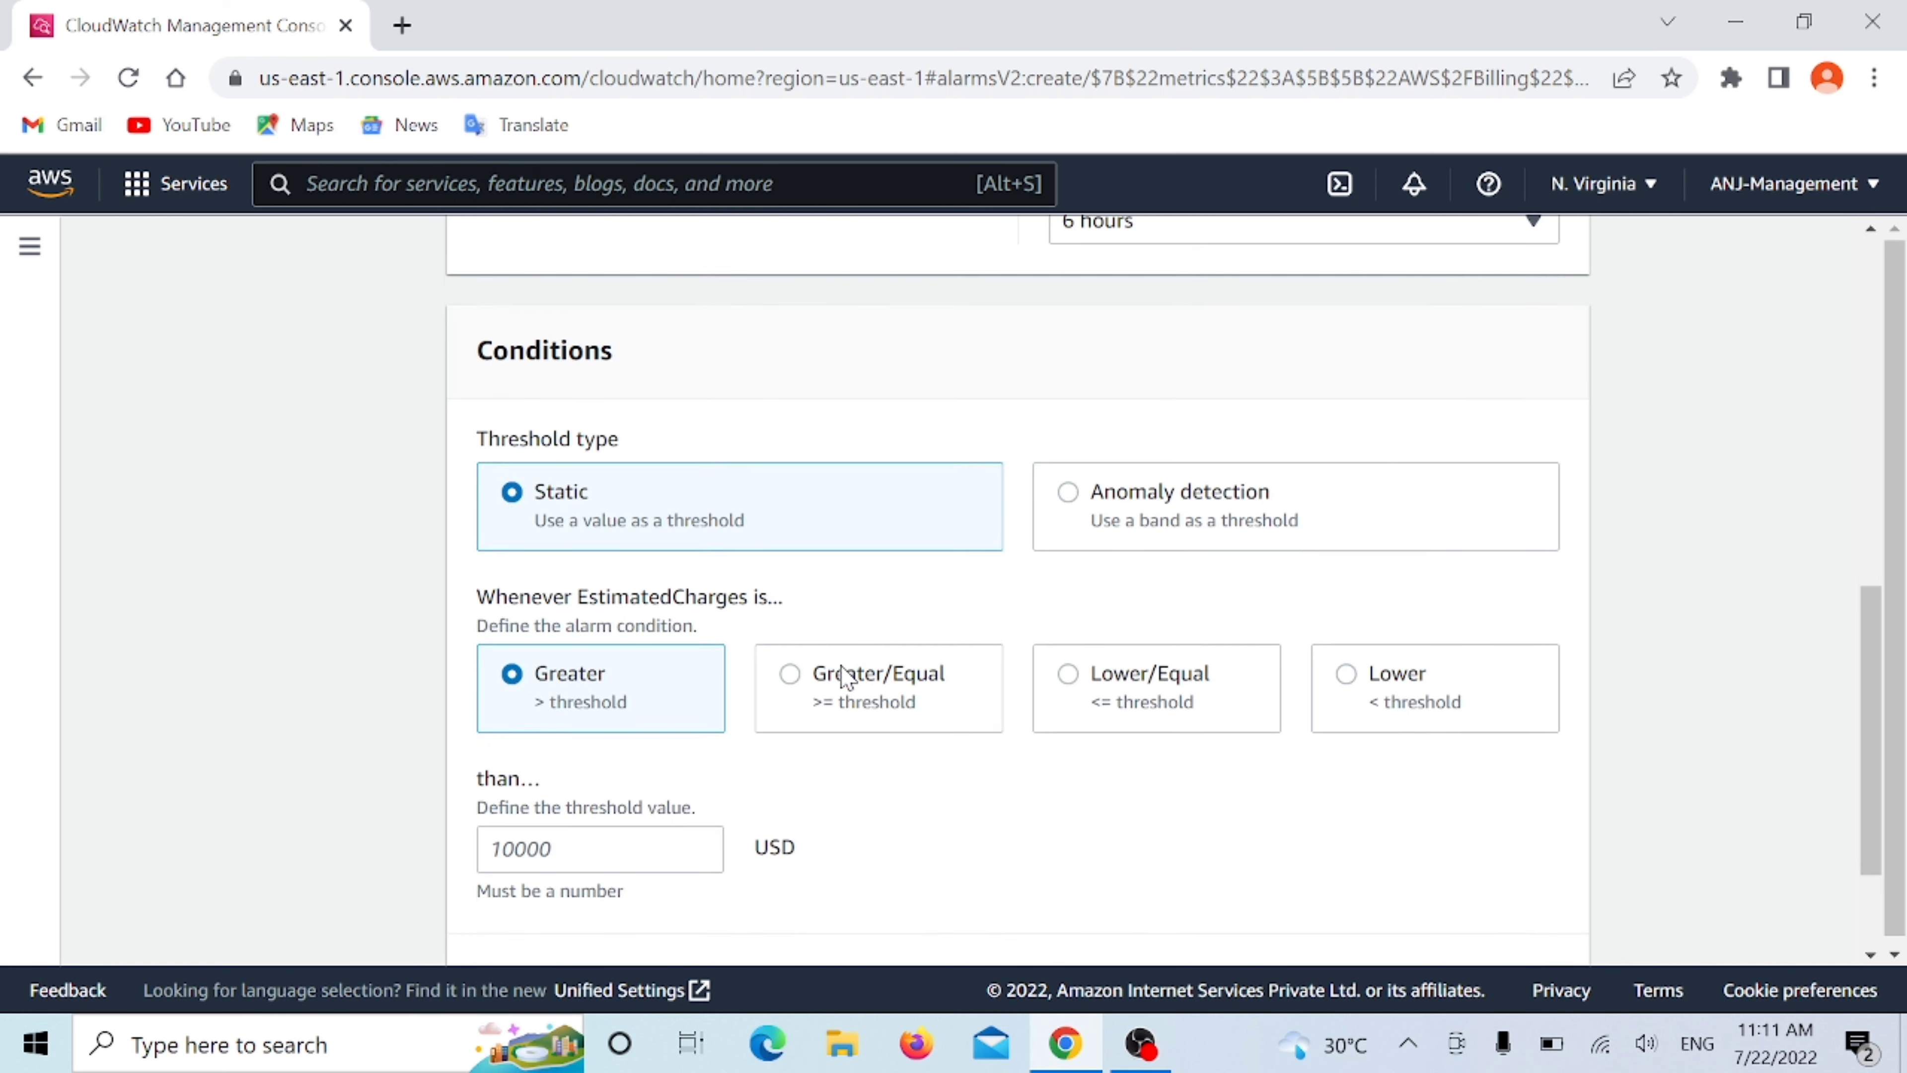
- Set the static alarm condition to trigger when EstimatedCharges is greater than 0.01 USD
{"action": "scroll", "coordinate": [852, 680], "scroll_direction": "down", "scroll_amount": 2}
{"action": "left_click", "coordinate": [515, 714]}
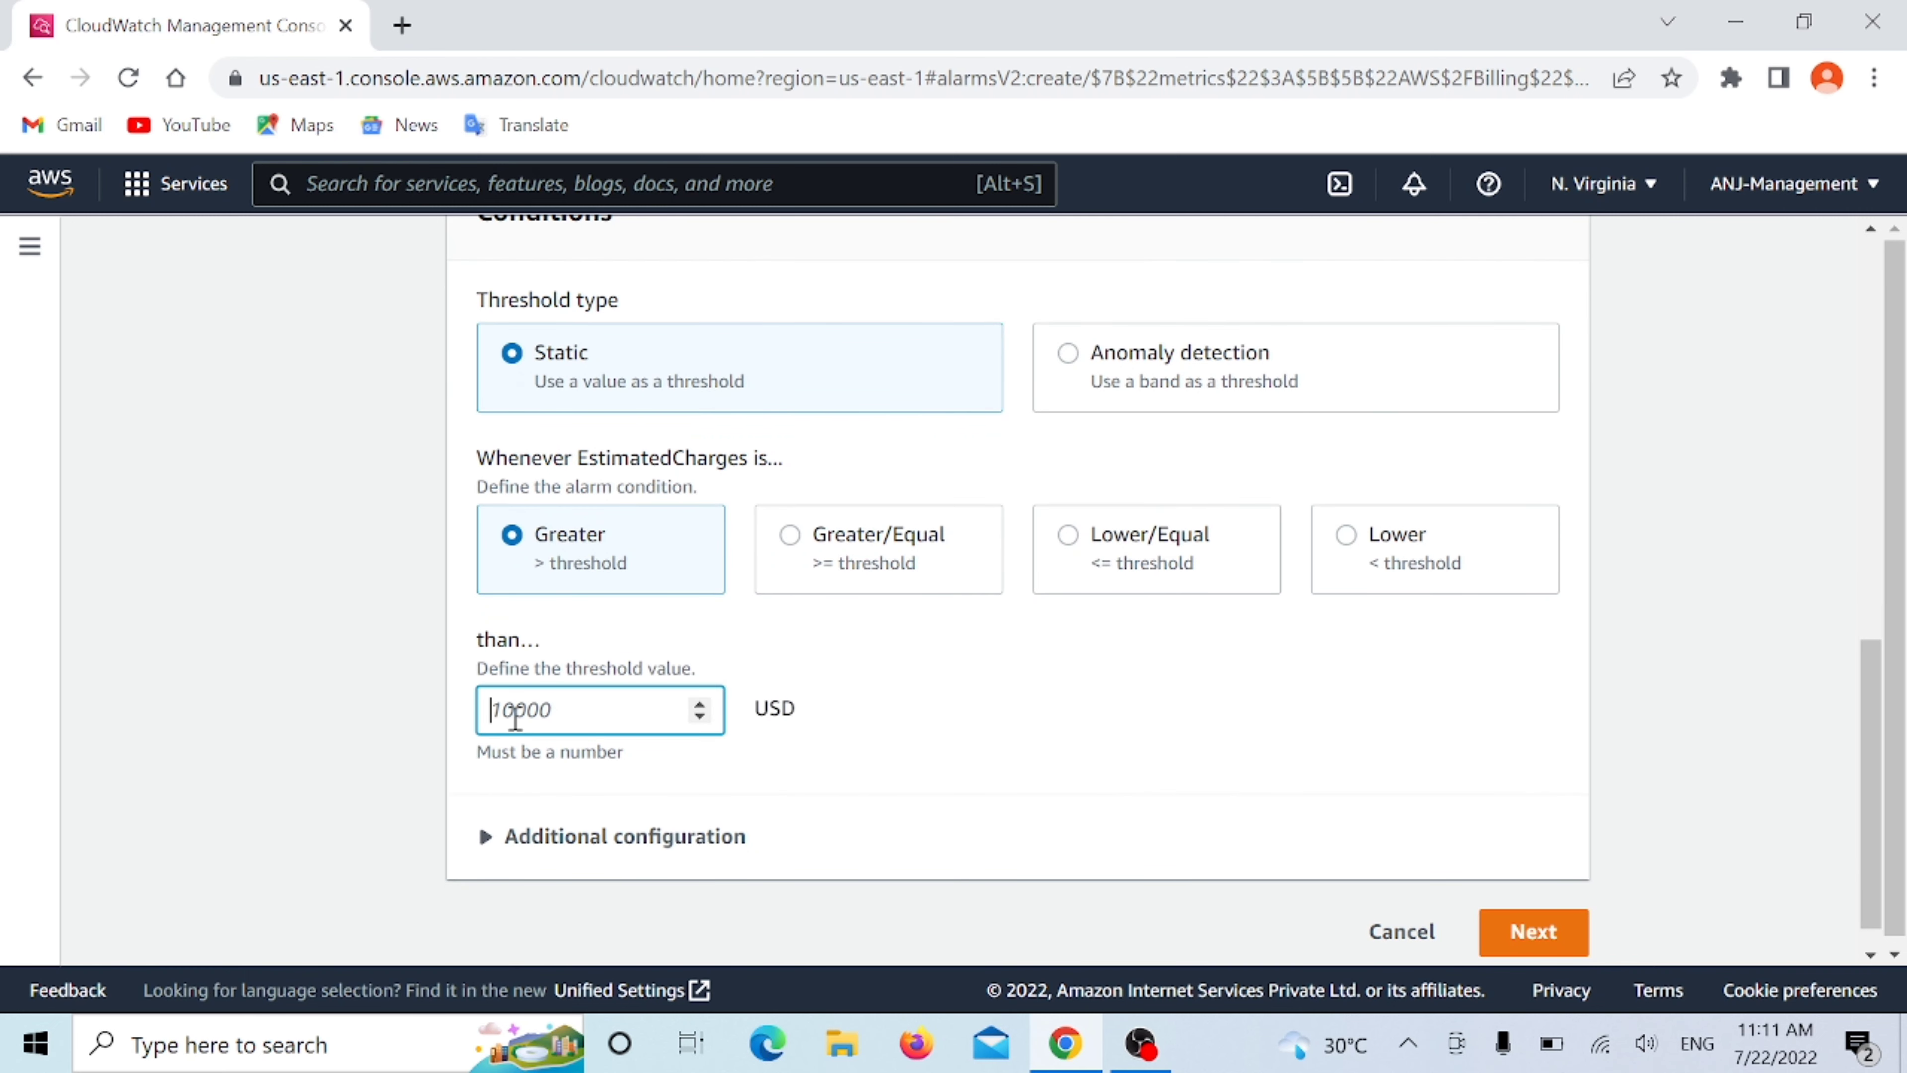
{"action": "type", "text": "0.61"}
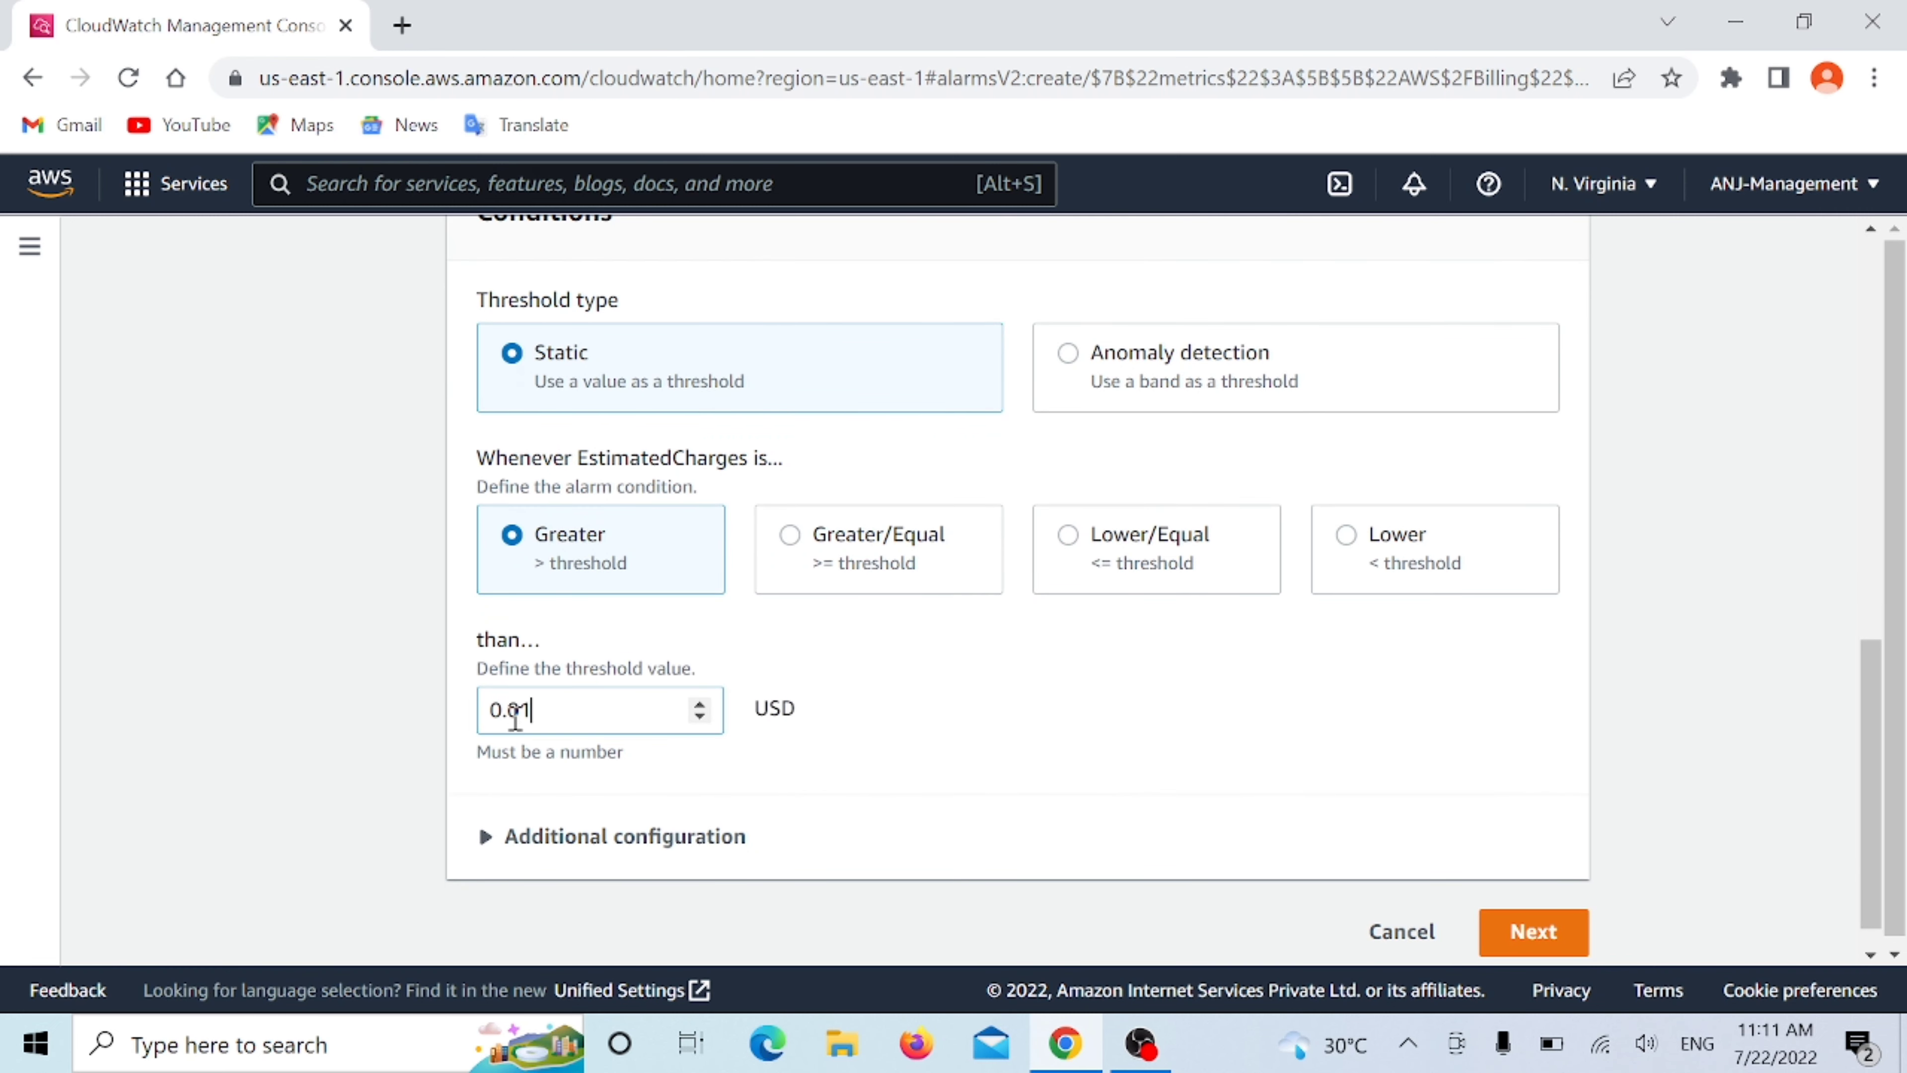
{"action": "left_click", "coordinate": [1022, 714]}
{"action": "scroll", "coordinate": [931, 676], "scroll_direction": "down", "scroll_amount": 1}
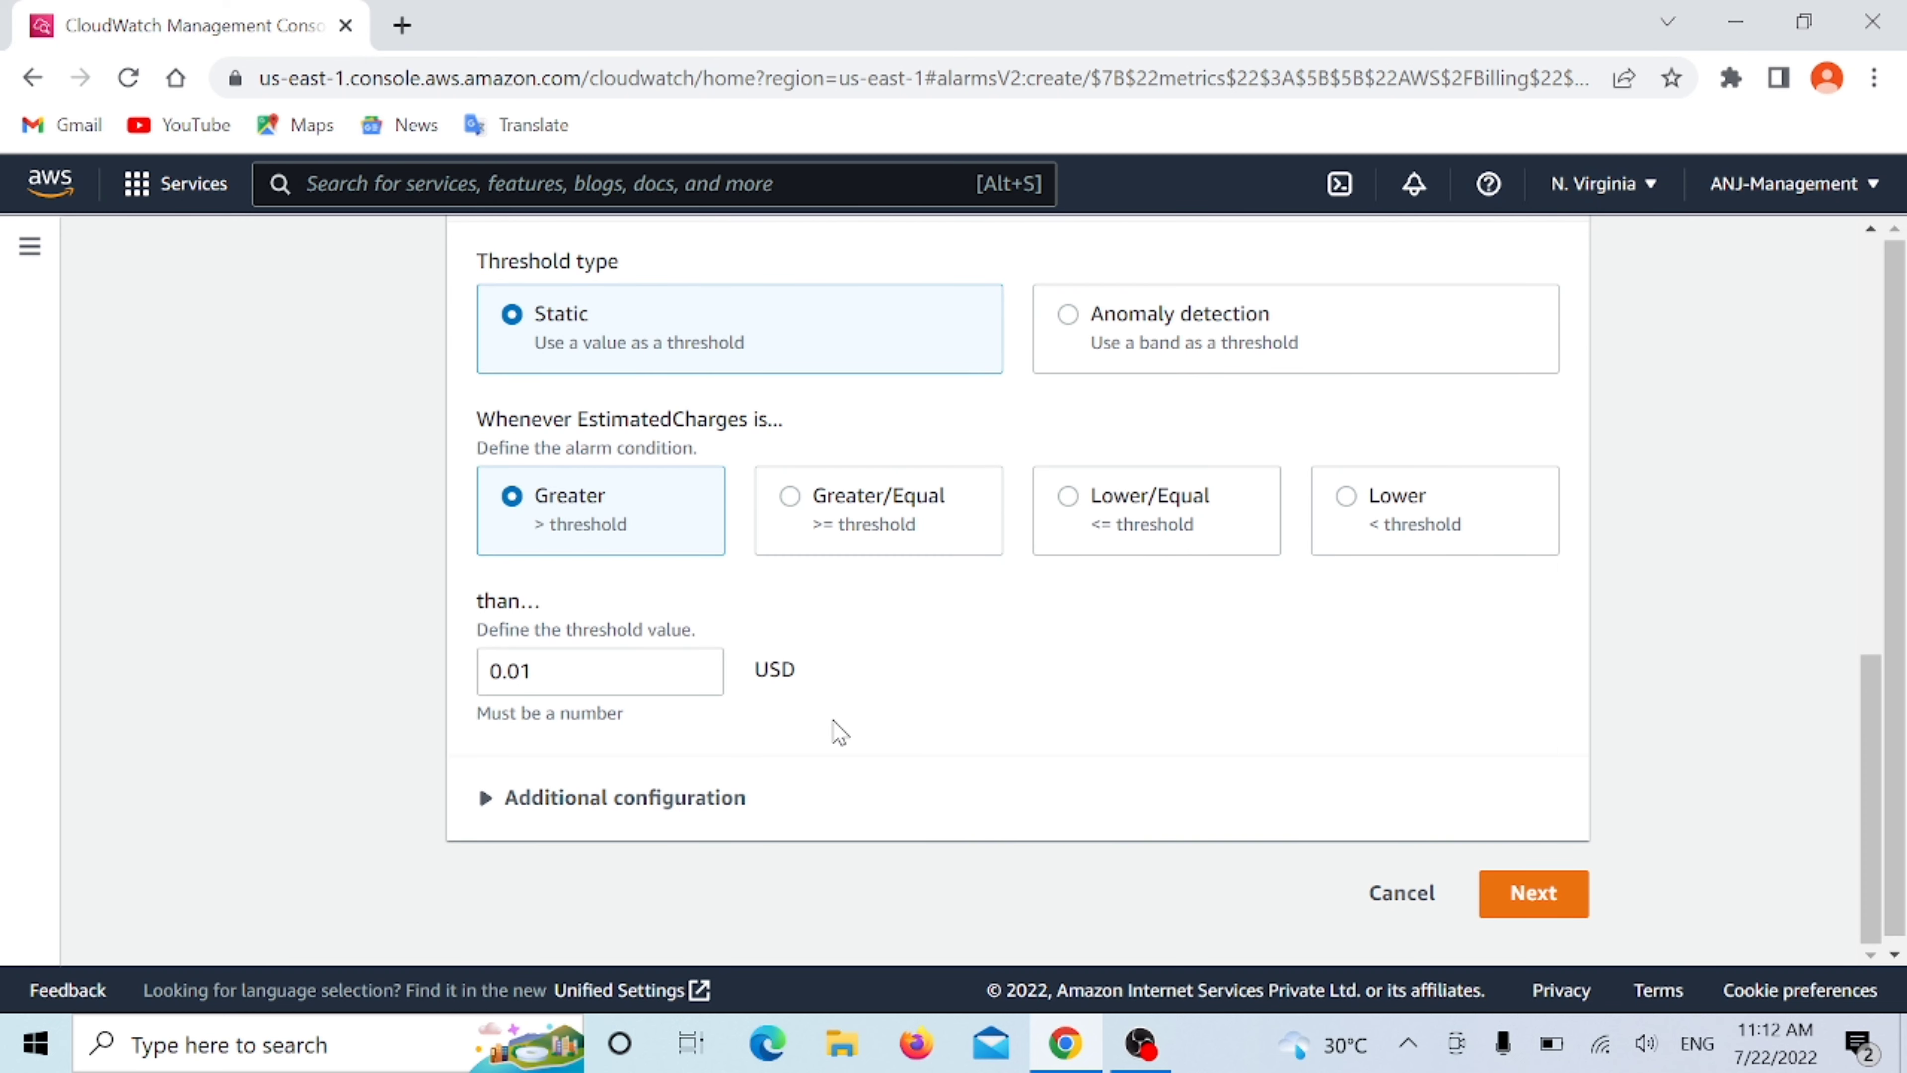
- Examine the alarm's additional configuration for datapoints to alarm and missing data treatment, and collapse it again
{"action": "left_click", "coordinate": [661, 801]}
{"action": "scroll", "coordinate": [659, 809], "scroll_direction": "down", "scroll_amount": 4}
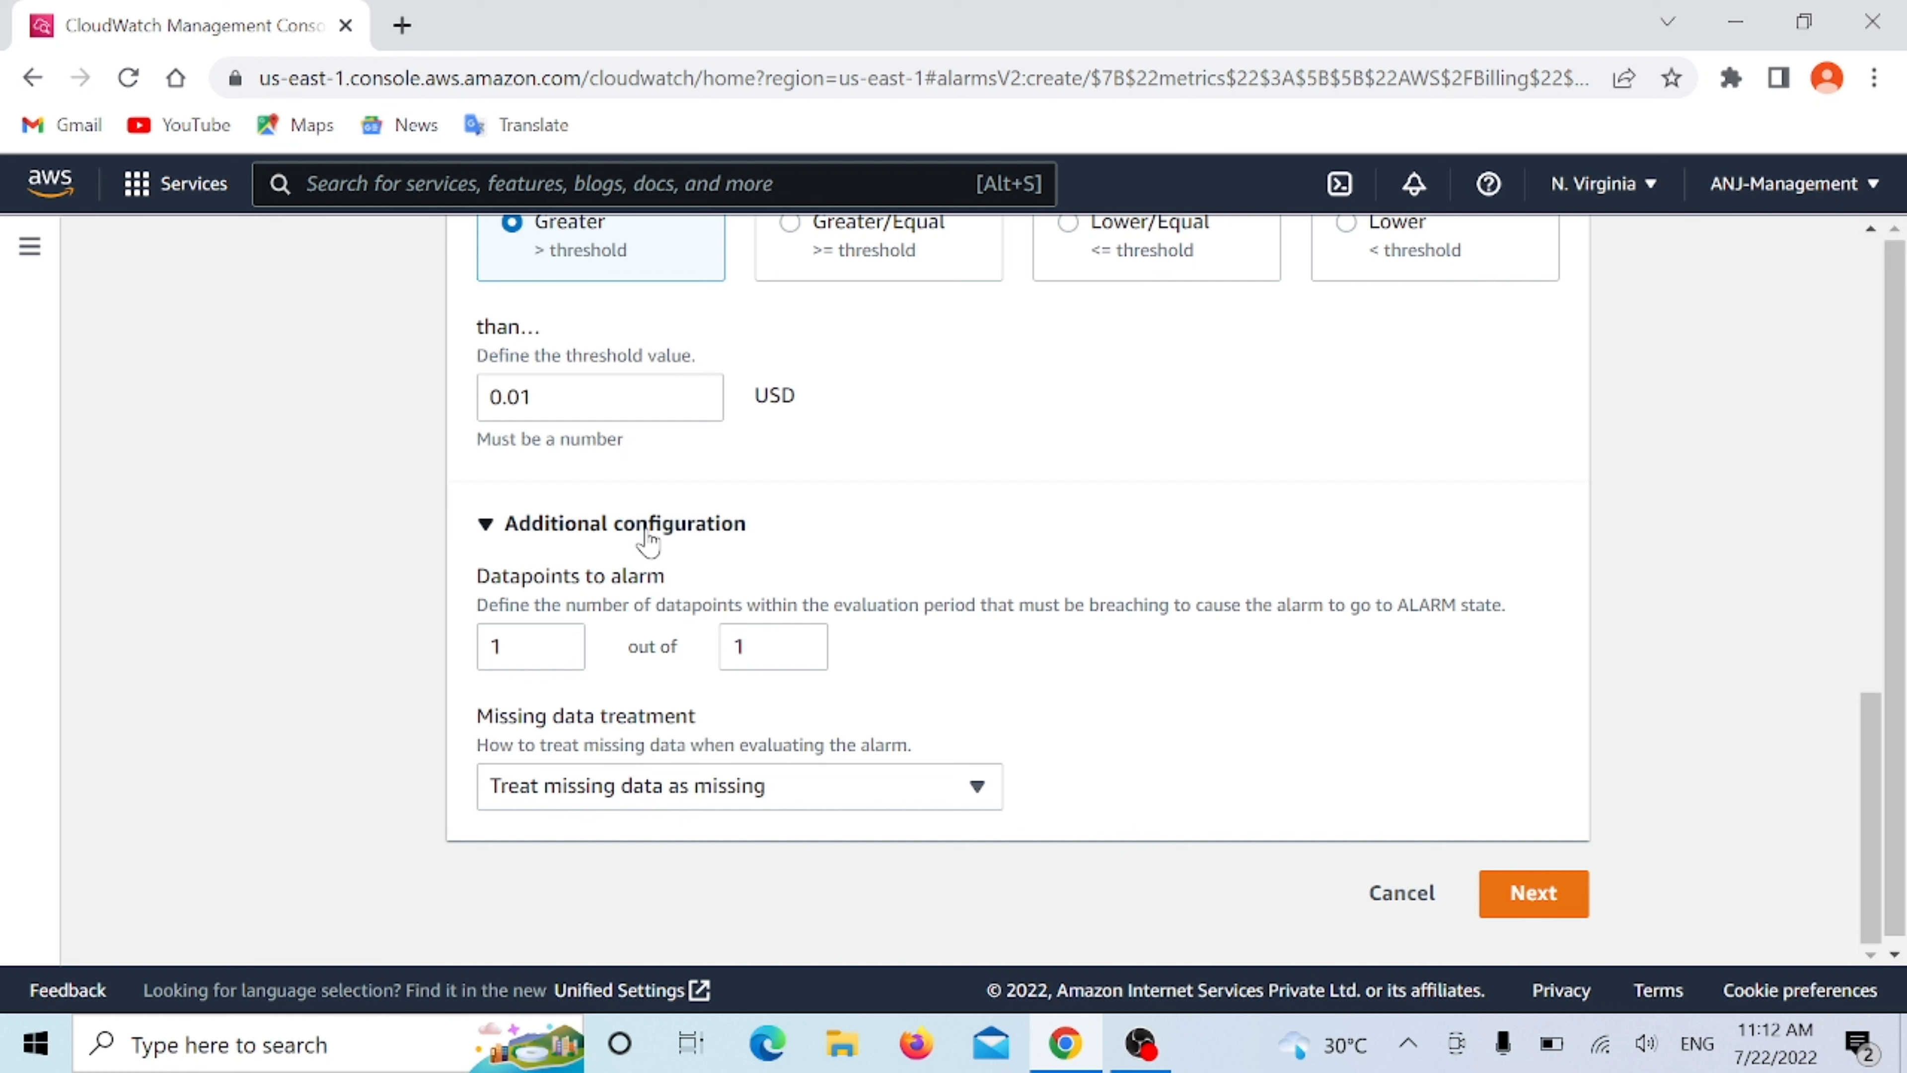
{"action": "left_click", "coordinate": [698, 539]}
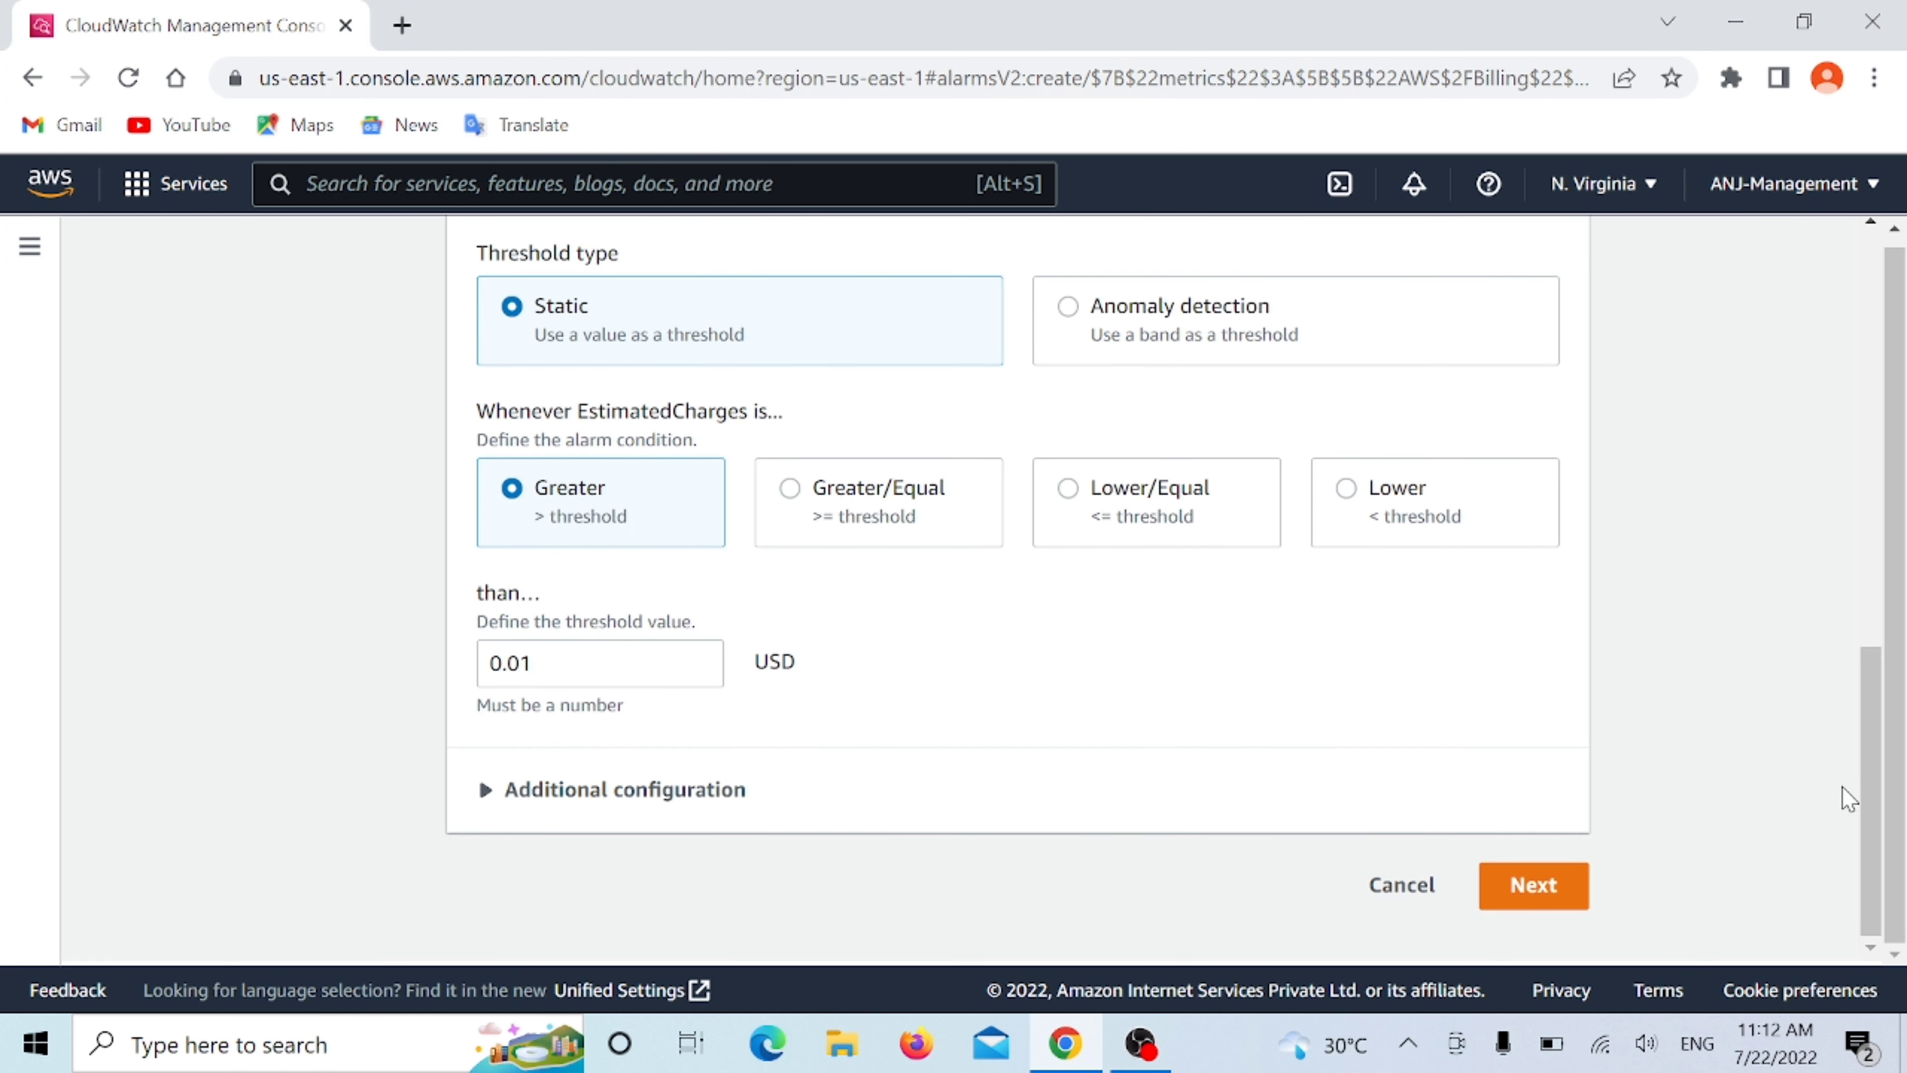
- Continue to the alarm's actions and choose a new SNS topic for the In alarm notification
{"action": "left_click", "coordinate": [1527, 893]}
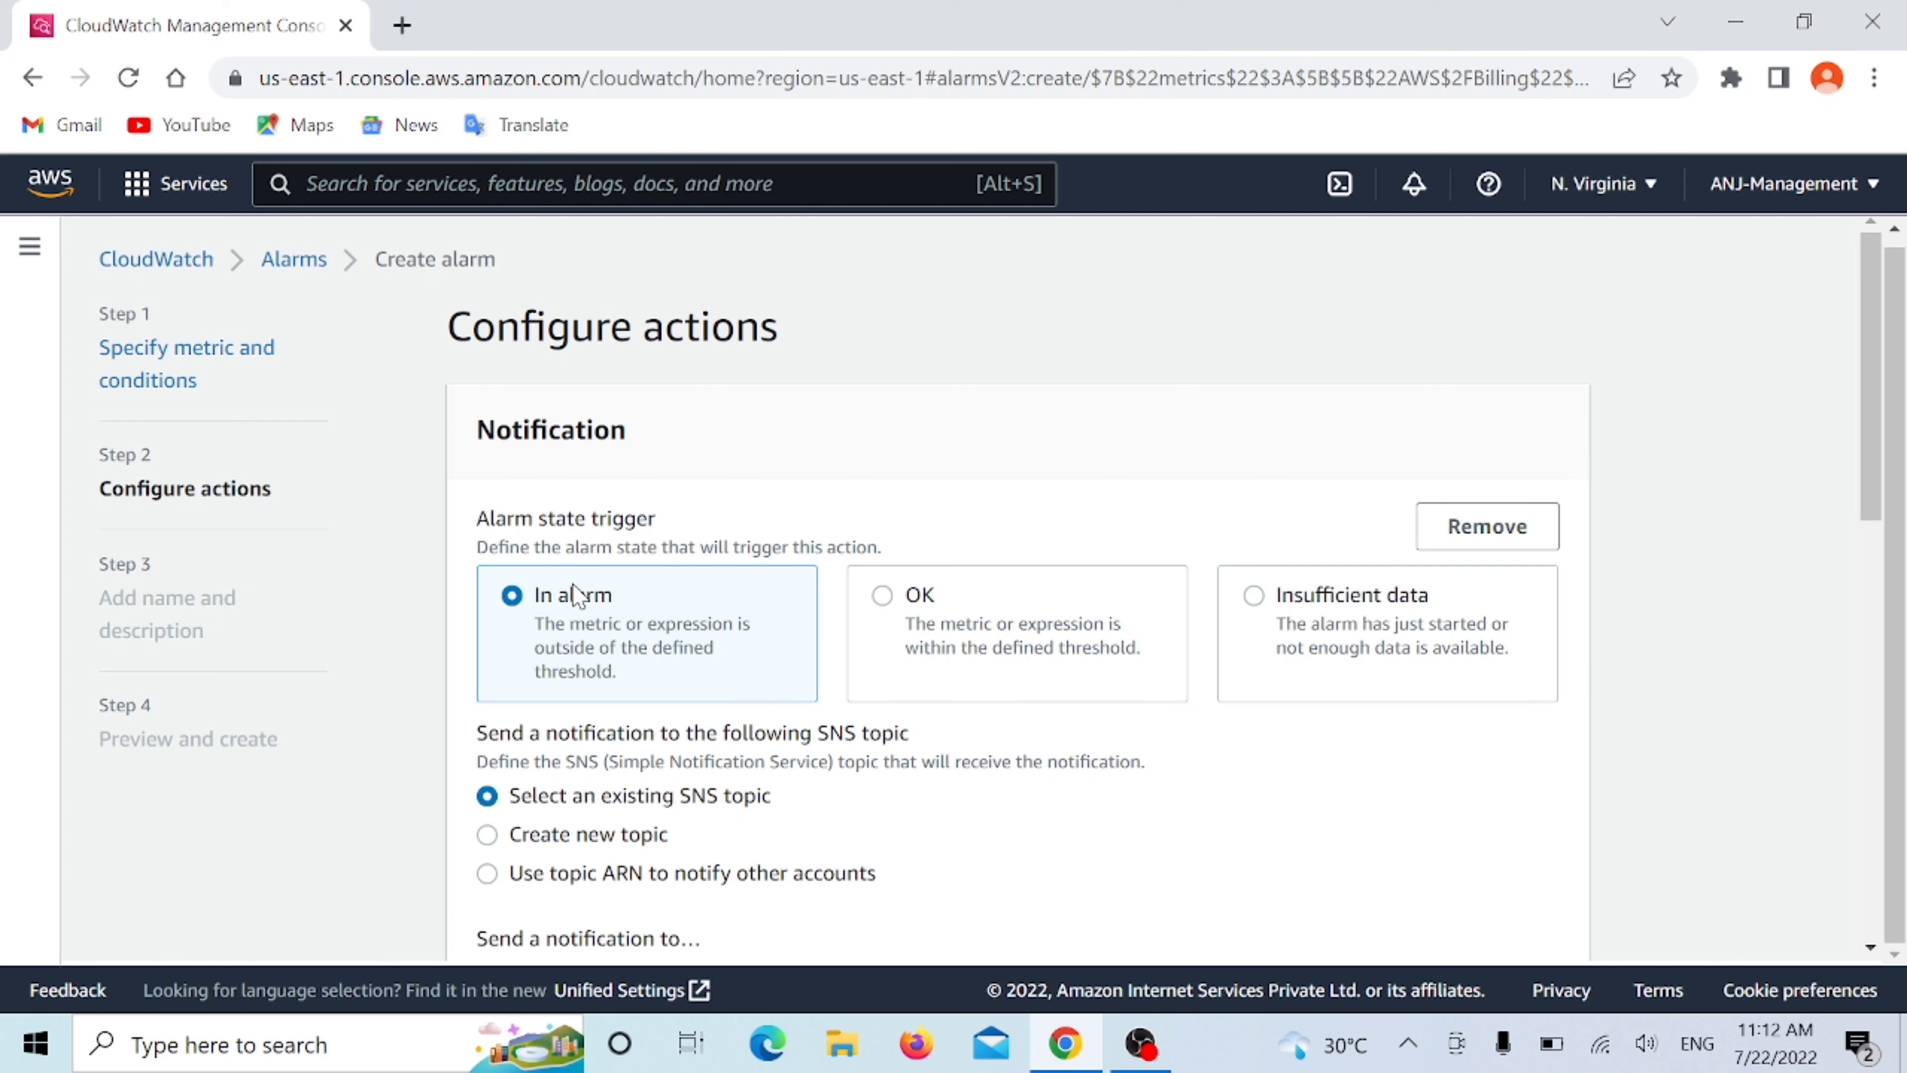
{"action": "scroll", "coordinate": [575, 595], "scroll_direction": "down", "scroll_amount": 2}
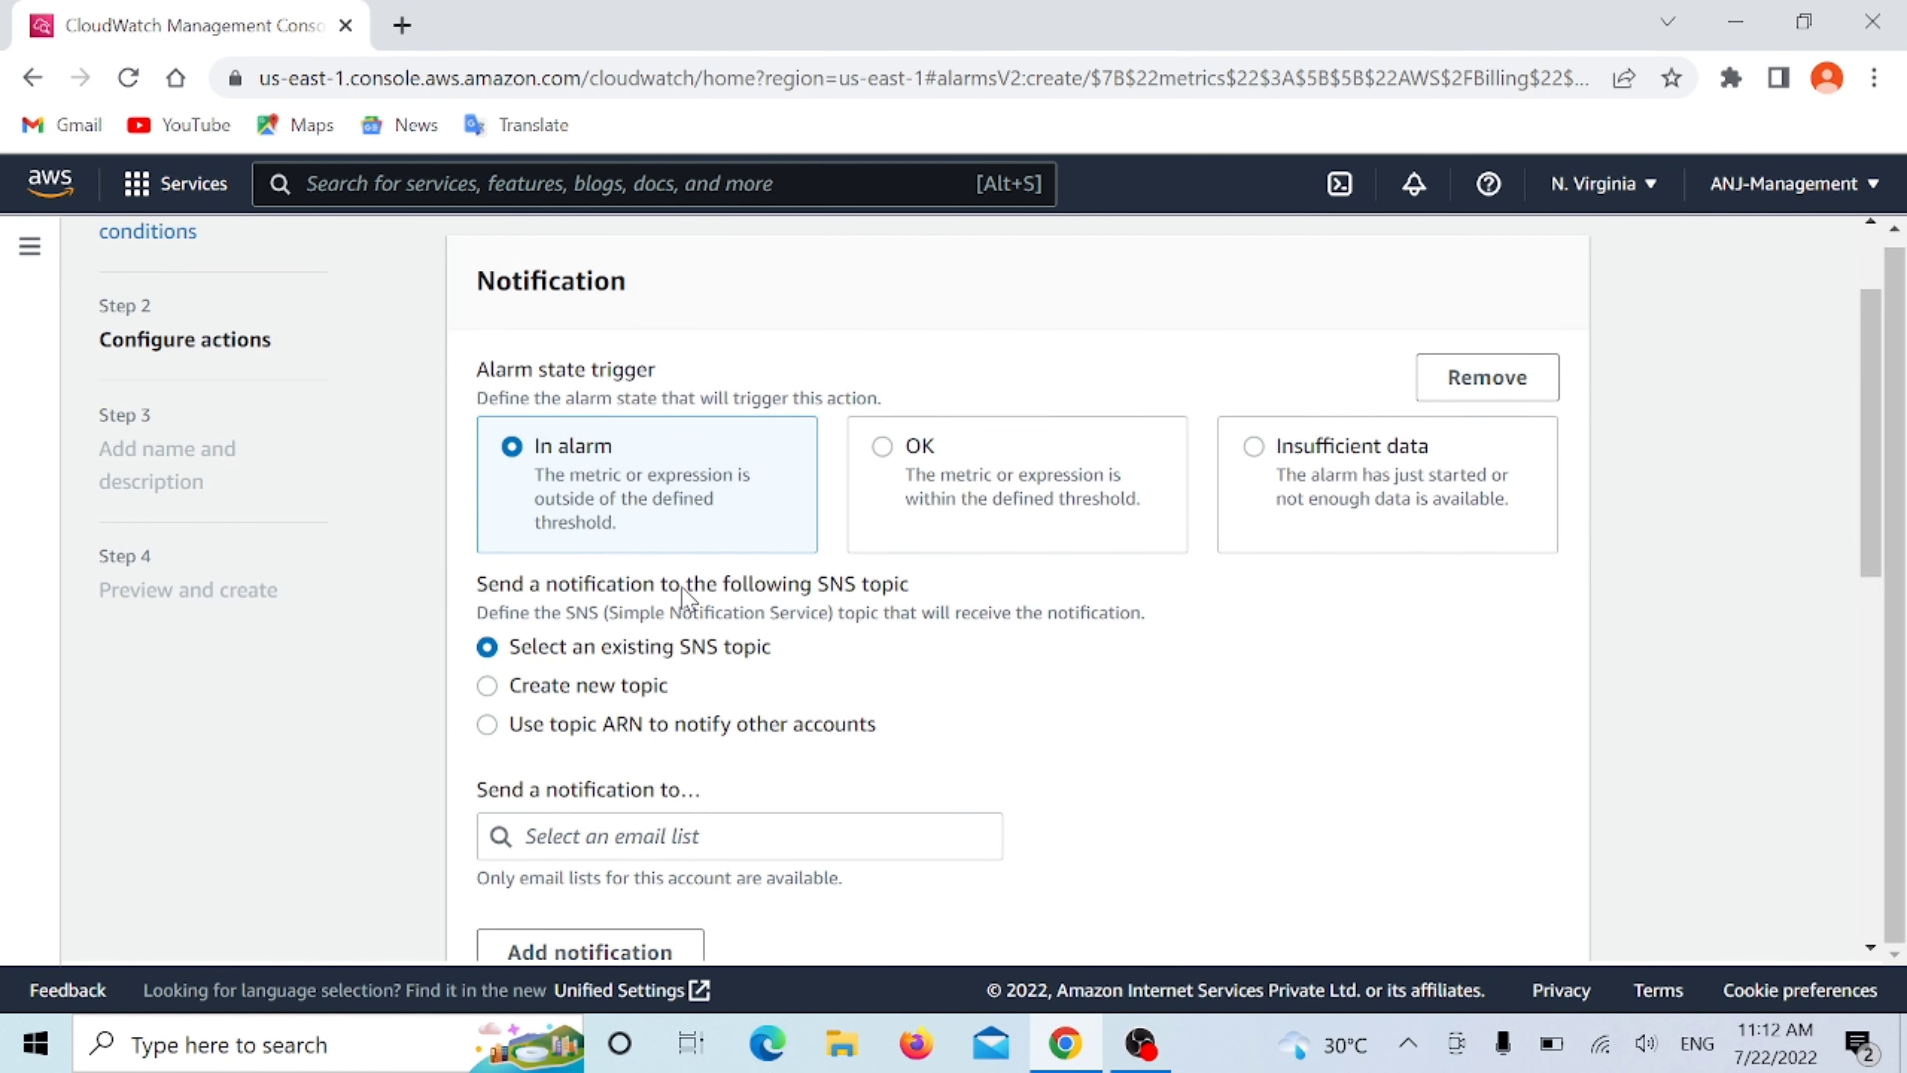
{"action": "scroll", "coordinate": [935, 599], "scroll_direction": "down", "scroll_amount": 2}
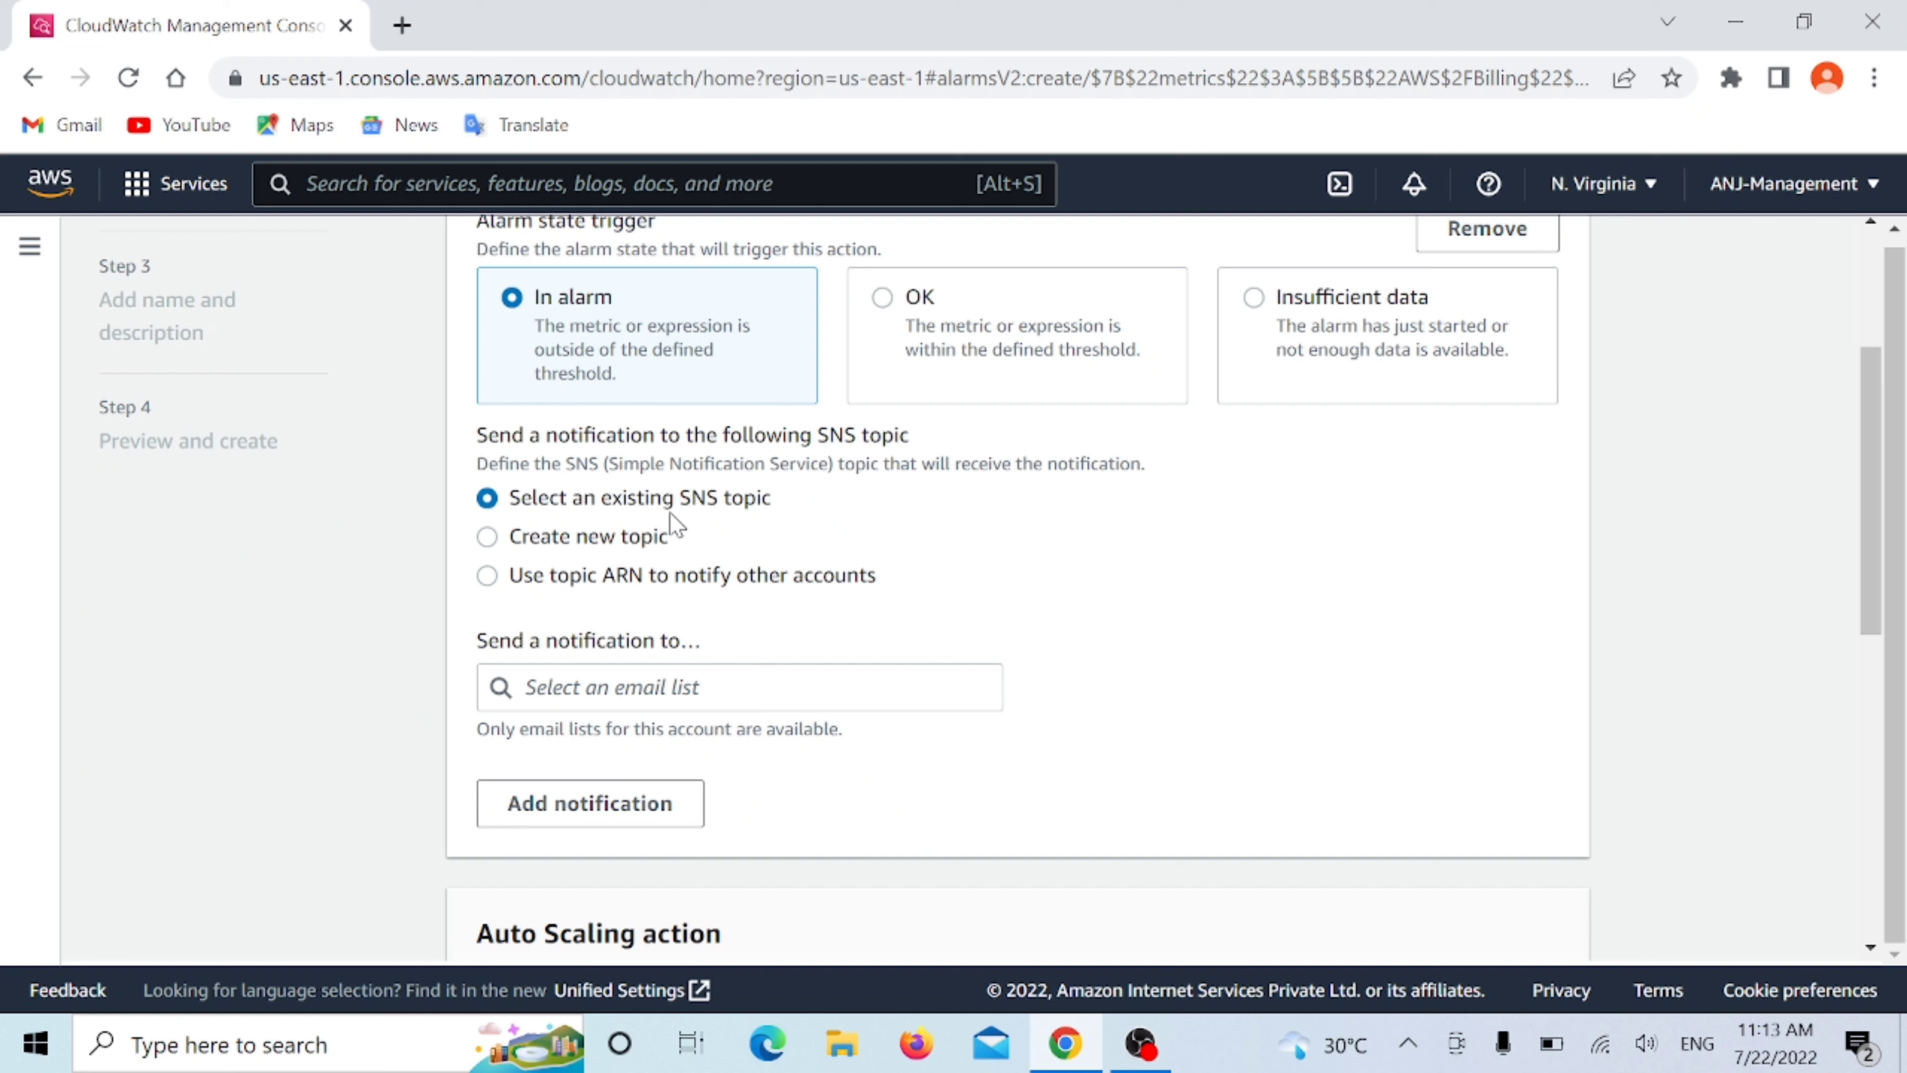
{"action": "left_click", "coordinate": [488, 541]}
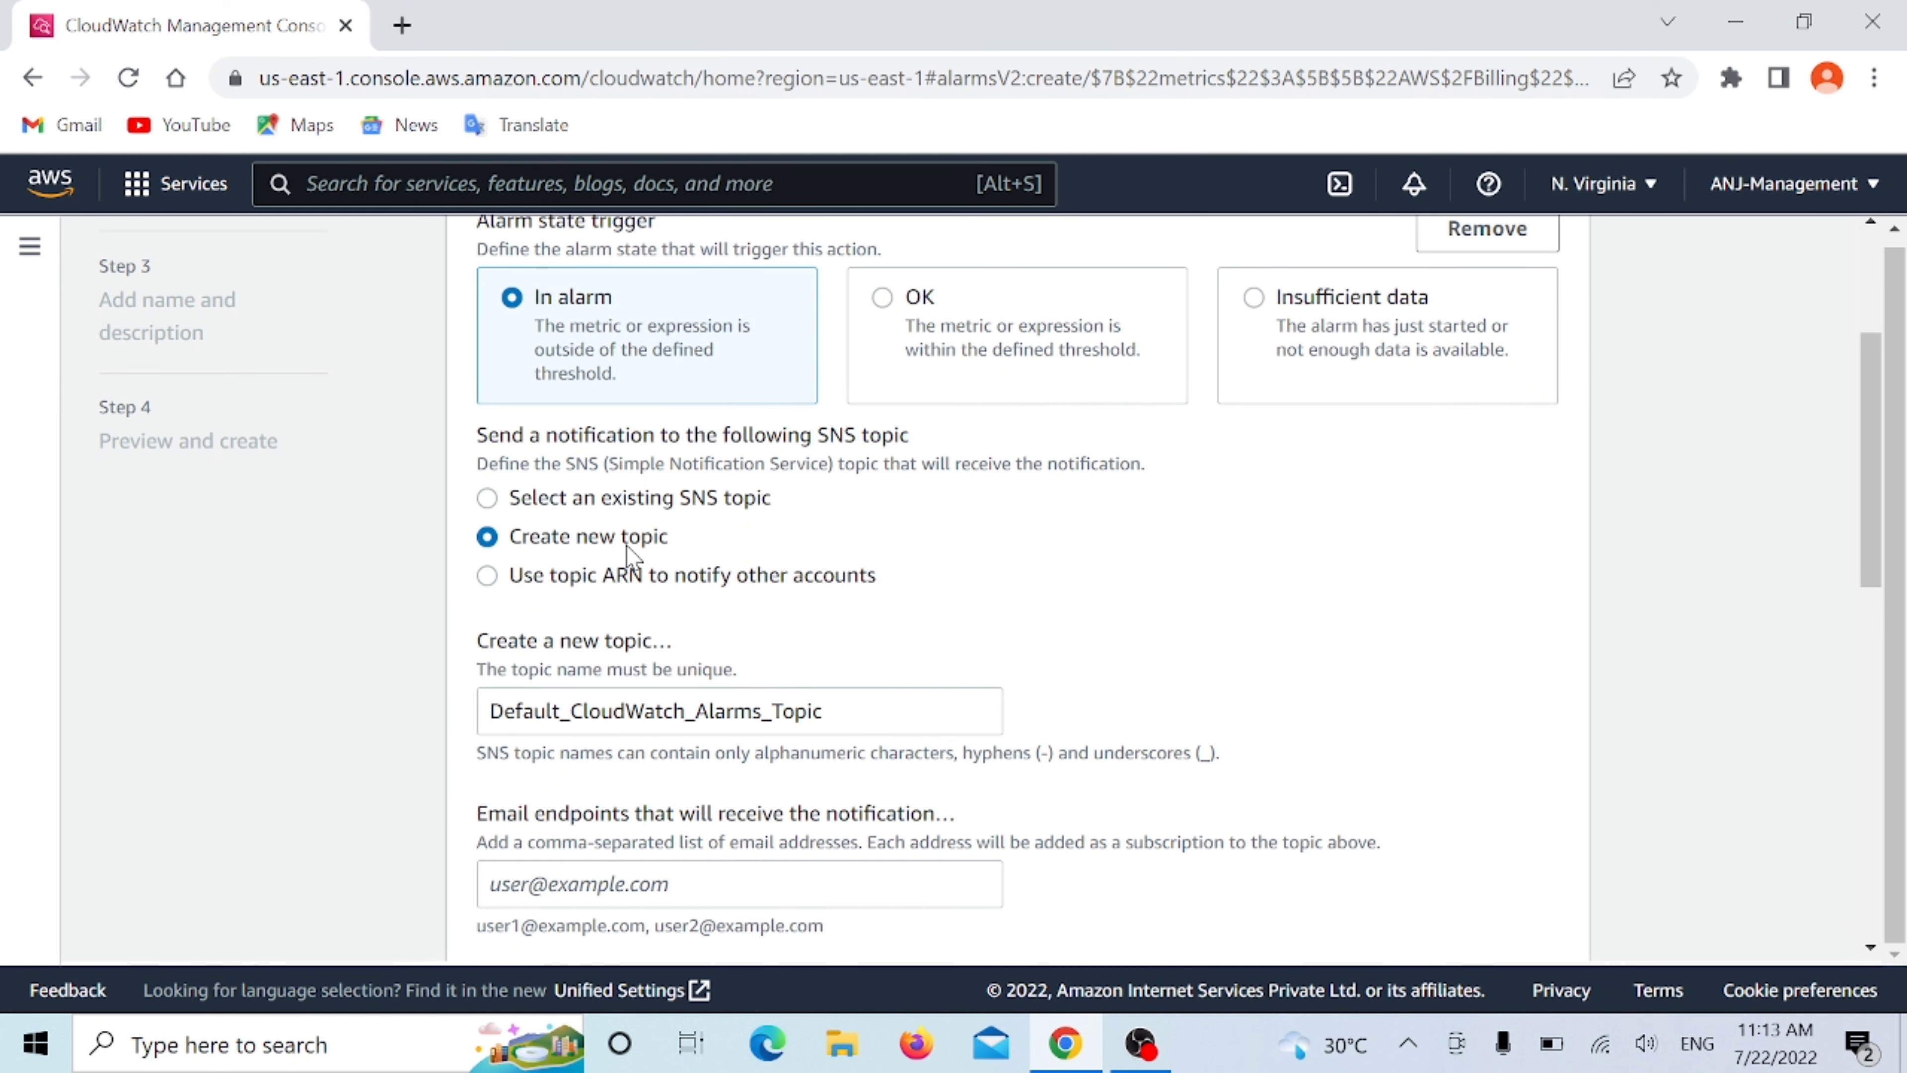
- Replace the default SNS topic name with MyBilllingAlarm
{"action": "scroll", "coordinate": [627, 552], "scroll_direction": "down", "scroll_amount": 2}
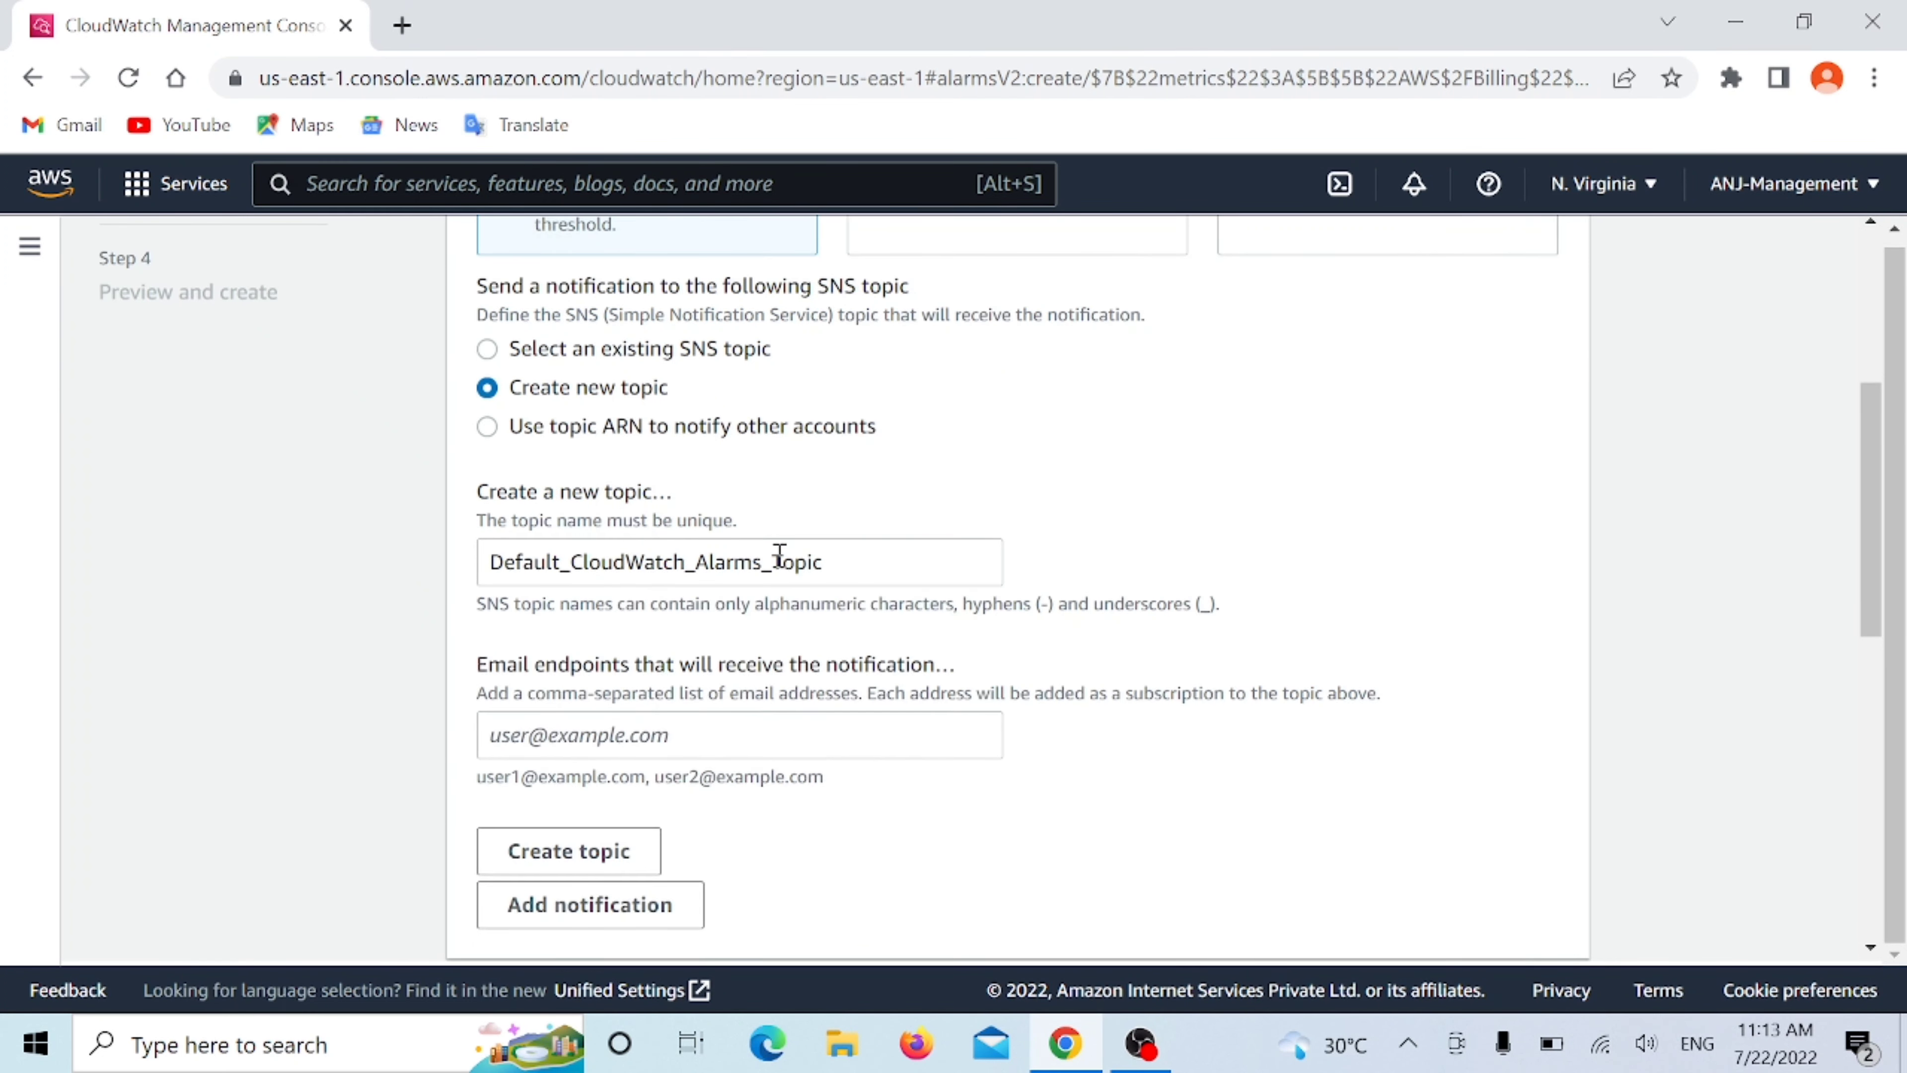
{"action": "left_click_drag", "start_coordinate": [837, 562], "coordinate": [489, 562]}
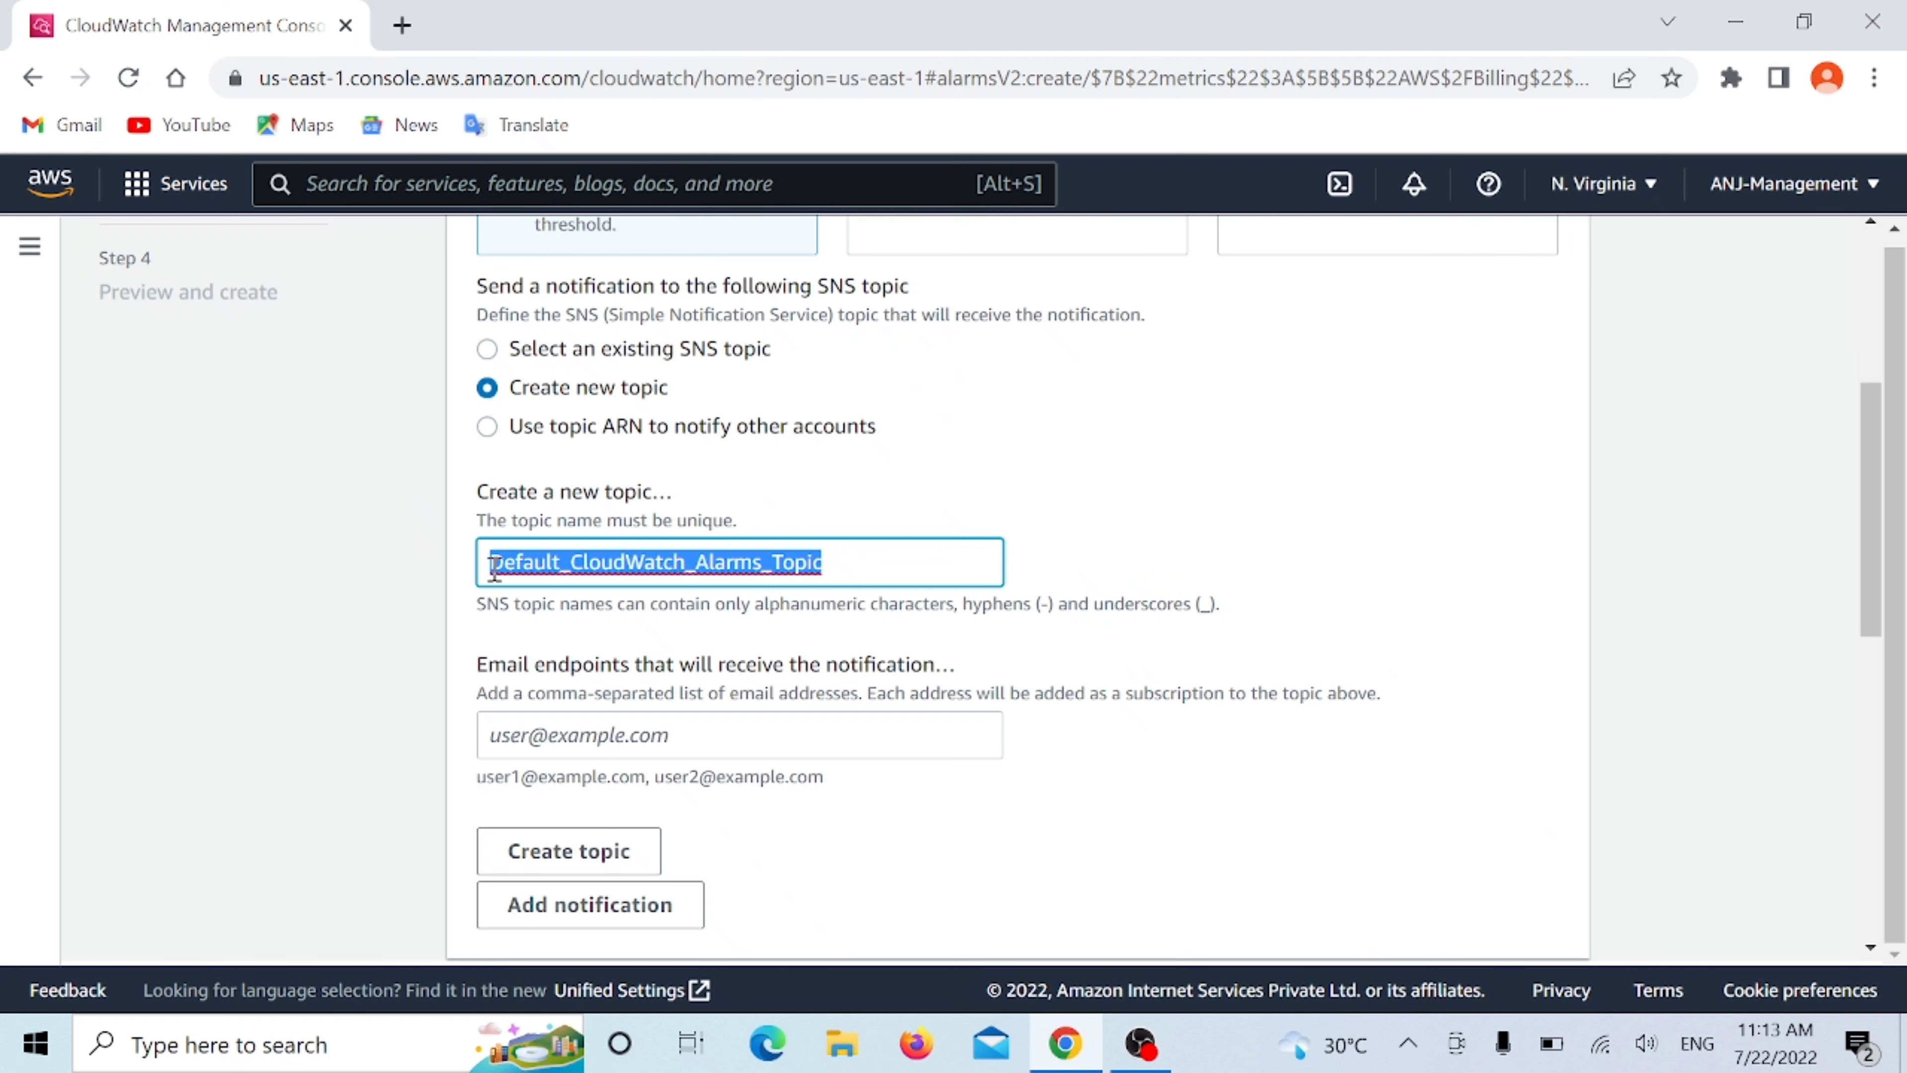
{"action": "key", "text": "BackSpace"}
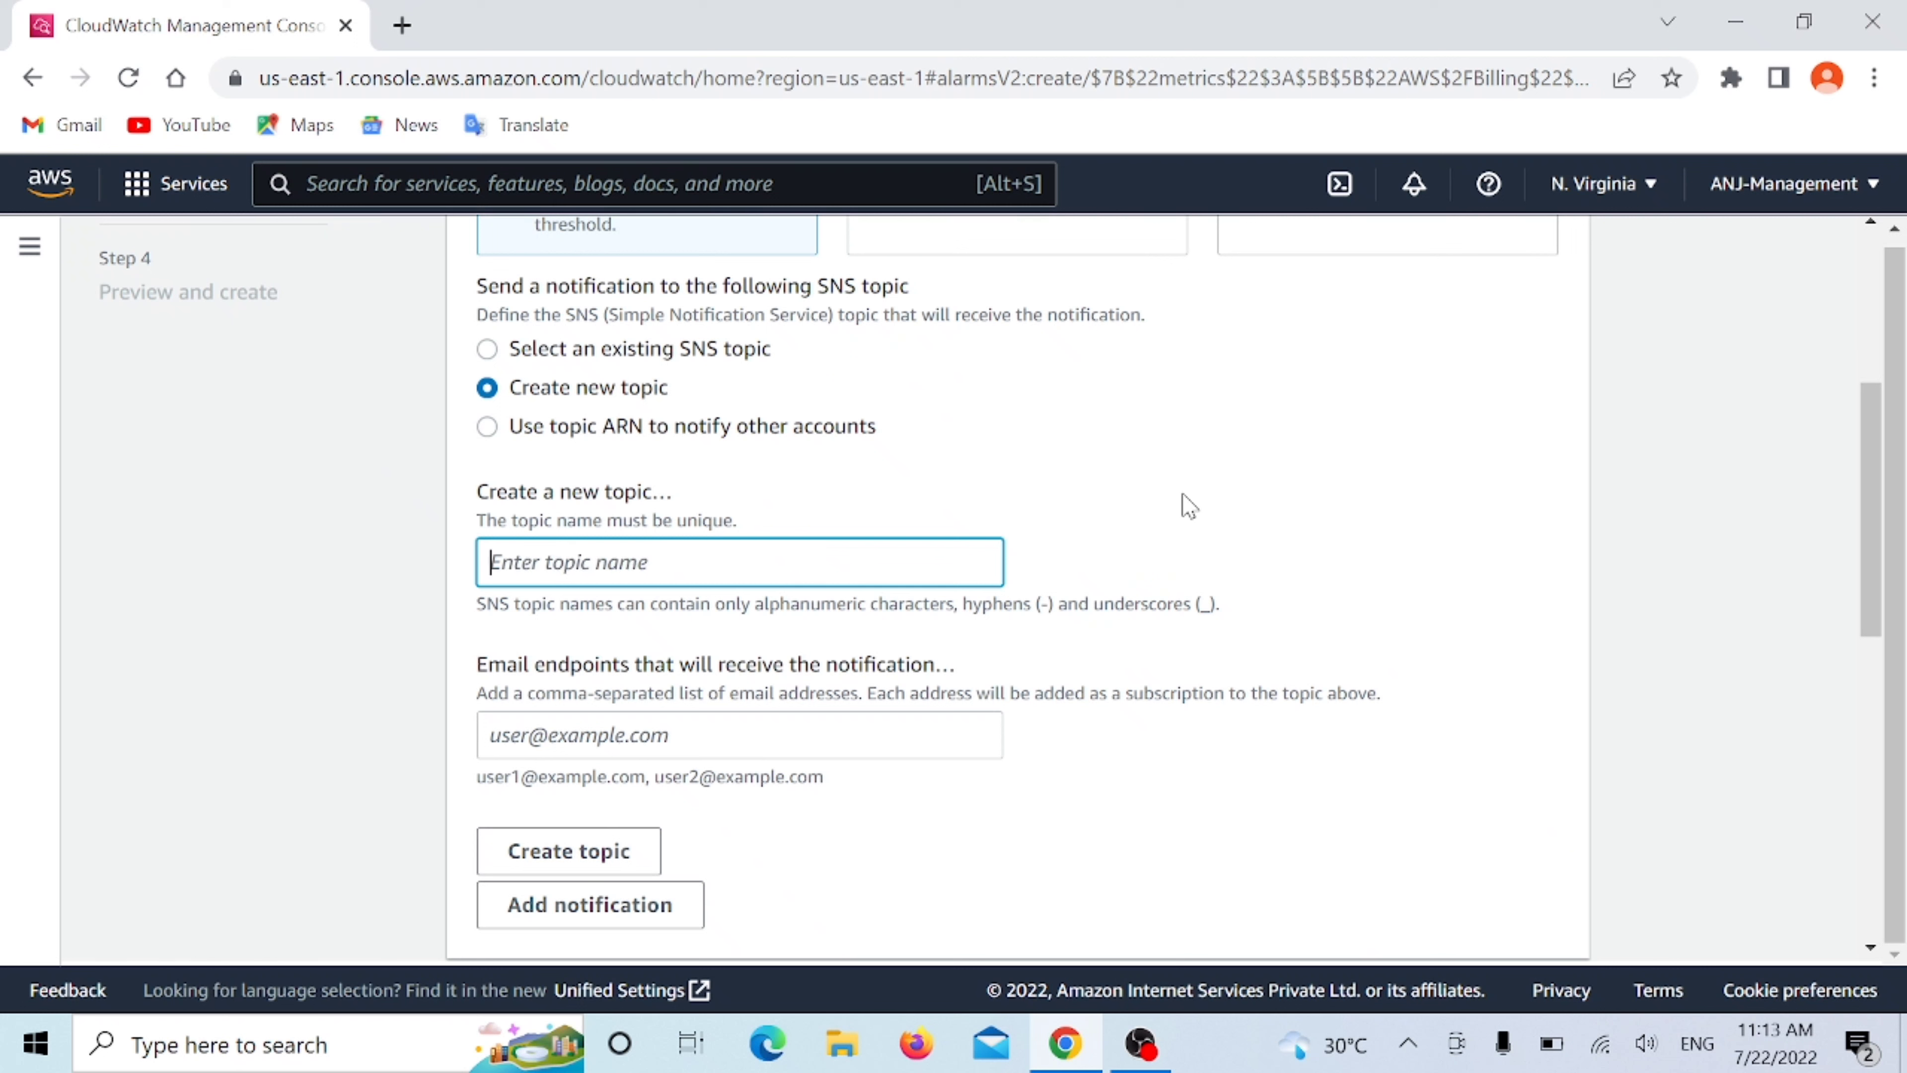
{"action": "type", "text": "MyBillling"}
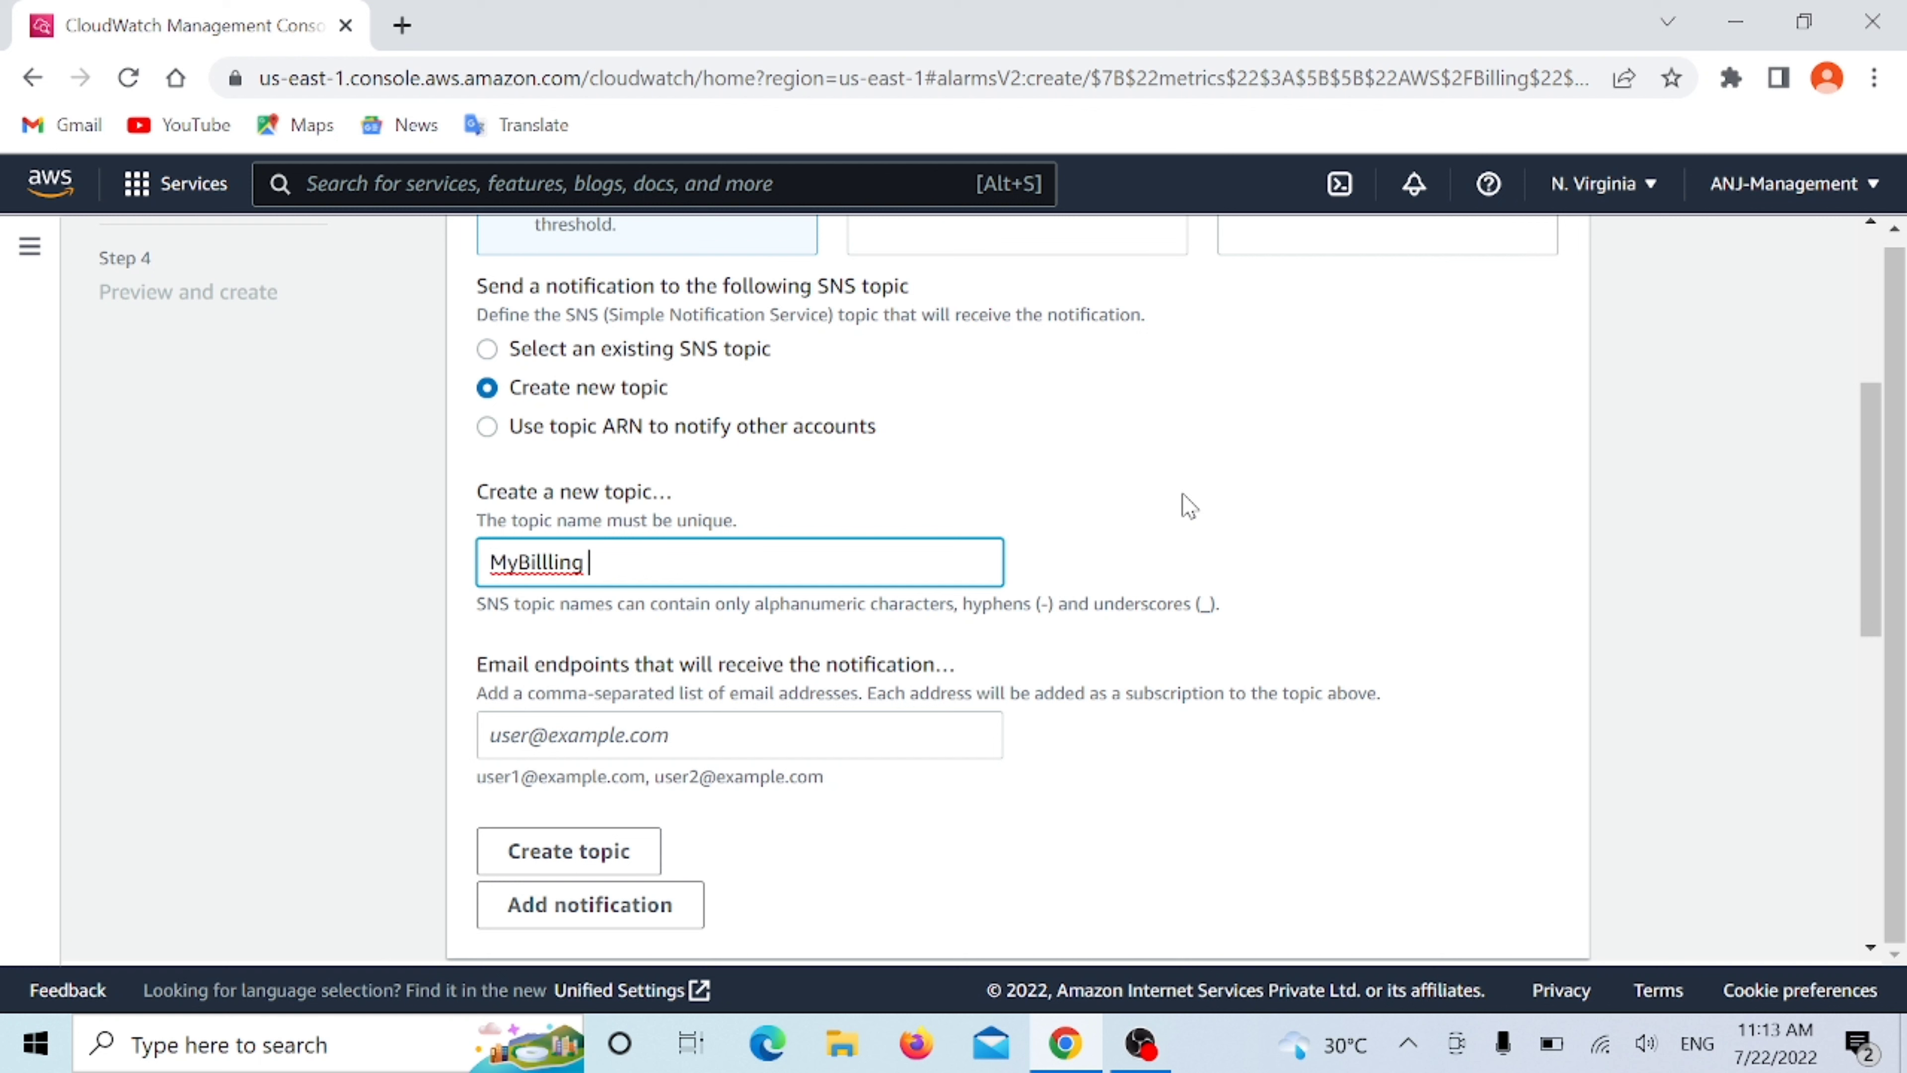
{"action": "key", "text": "BackSpace"}
{"action": "type", "text": "Alarm"}
- Enter the recipient's email address as the notification endpoint and create the SNS topic
{"action": "left_click", "coordinate": [678, 736]}
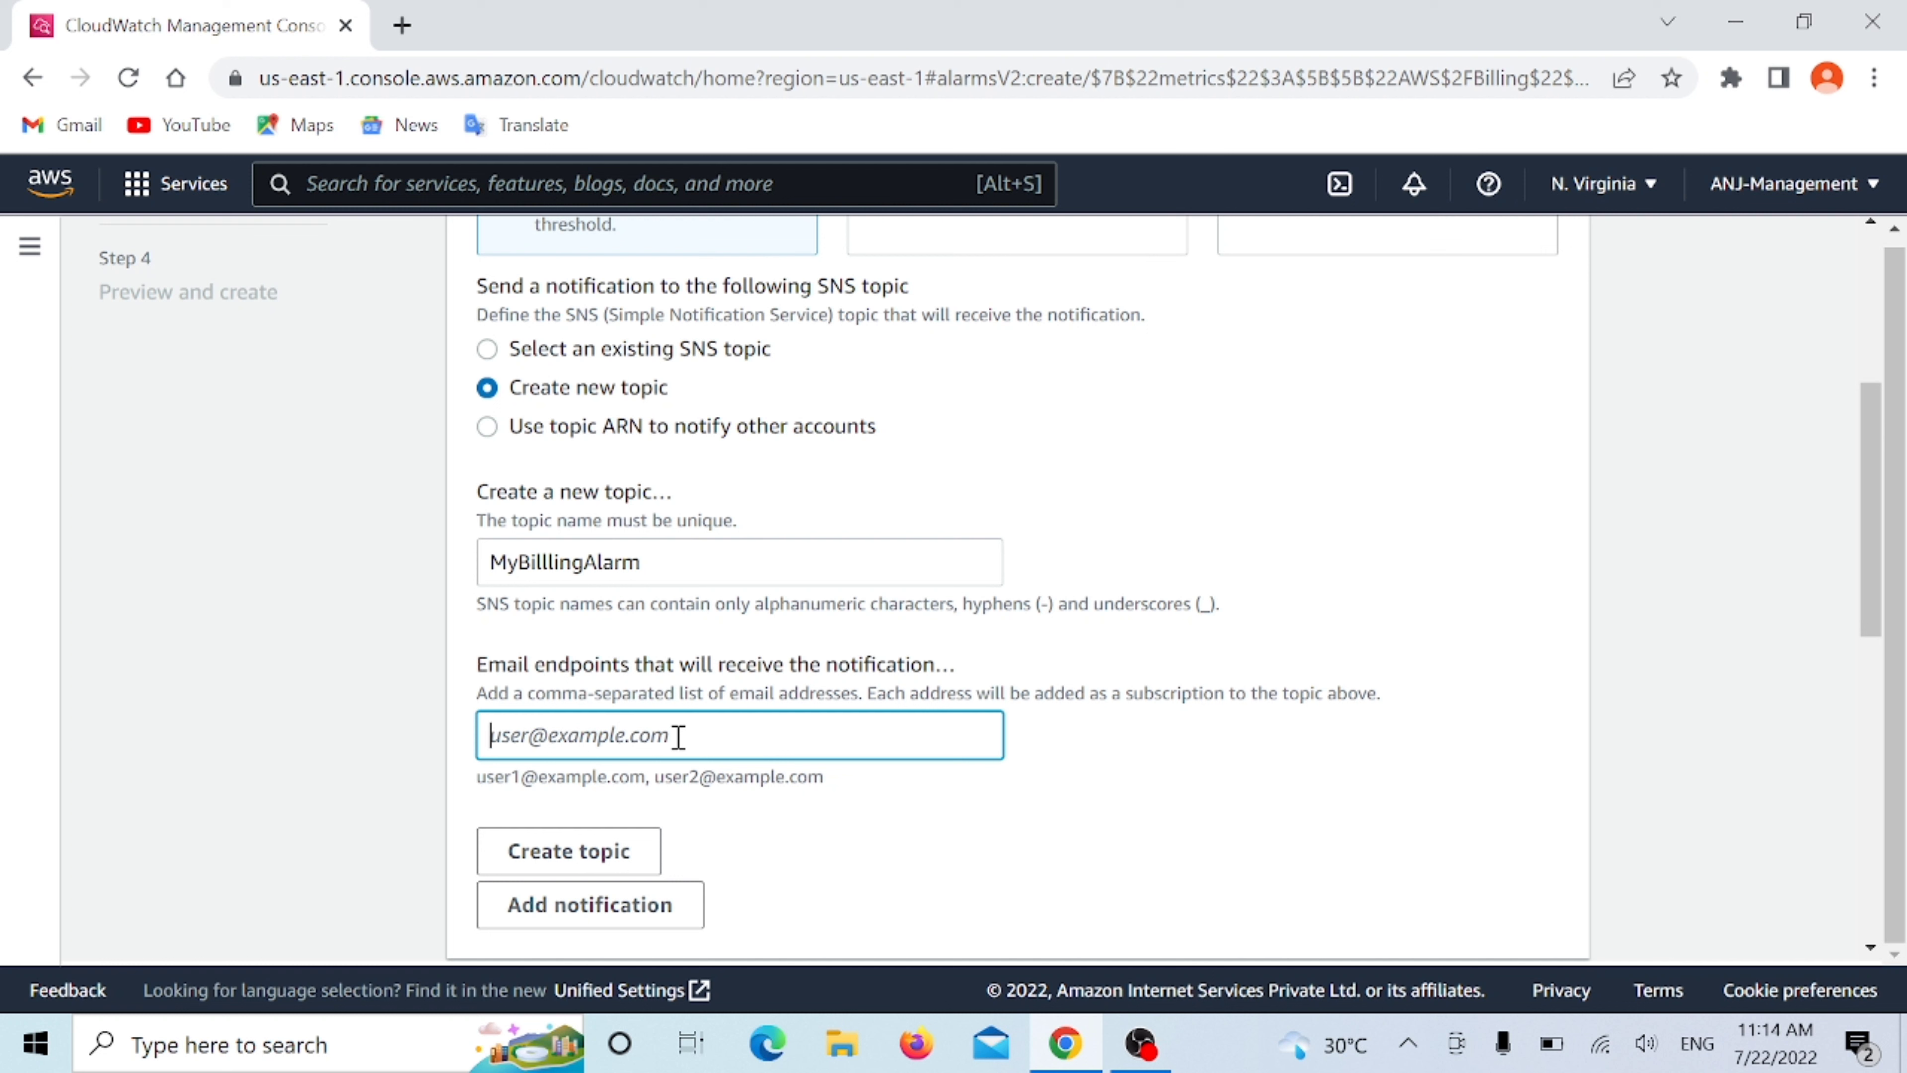
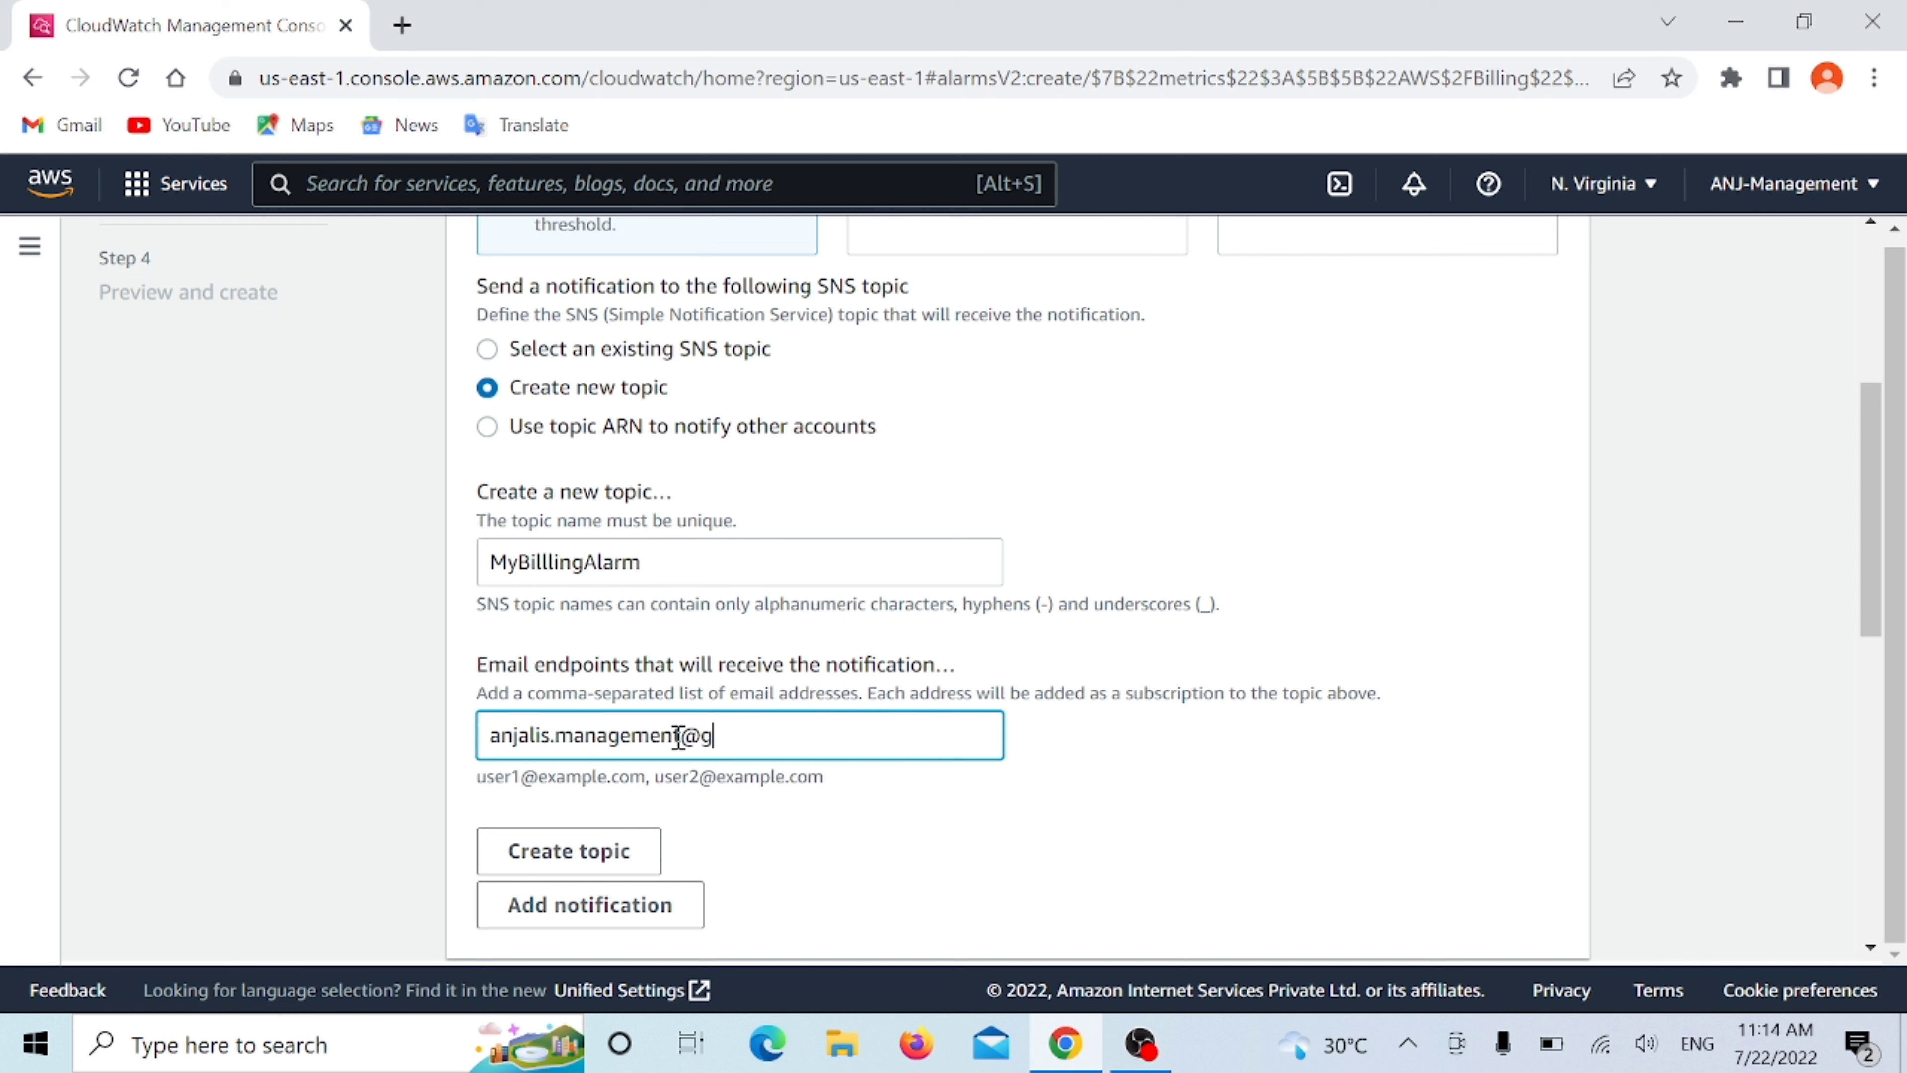
{"action": "scroll", "coordinate": [609, 707], "scroll_direction": "down", "scroll_amount": 2}
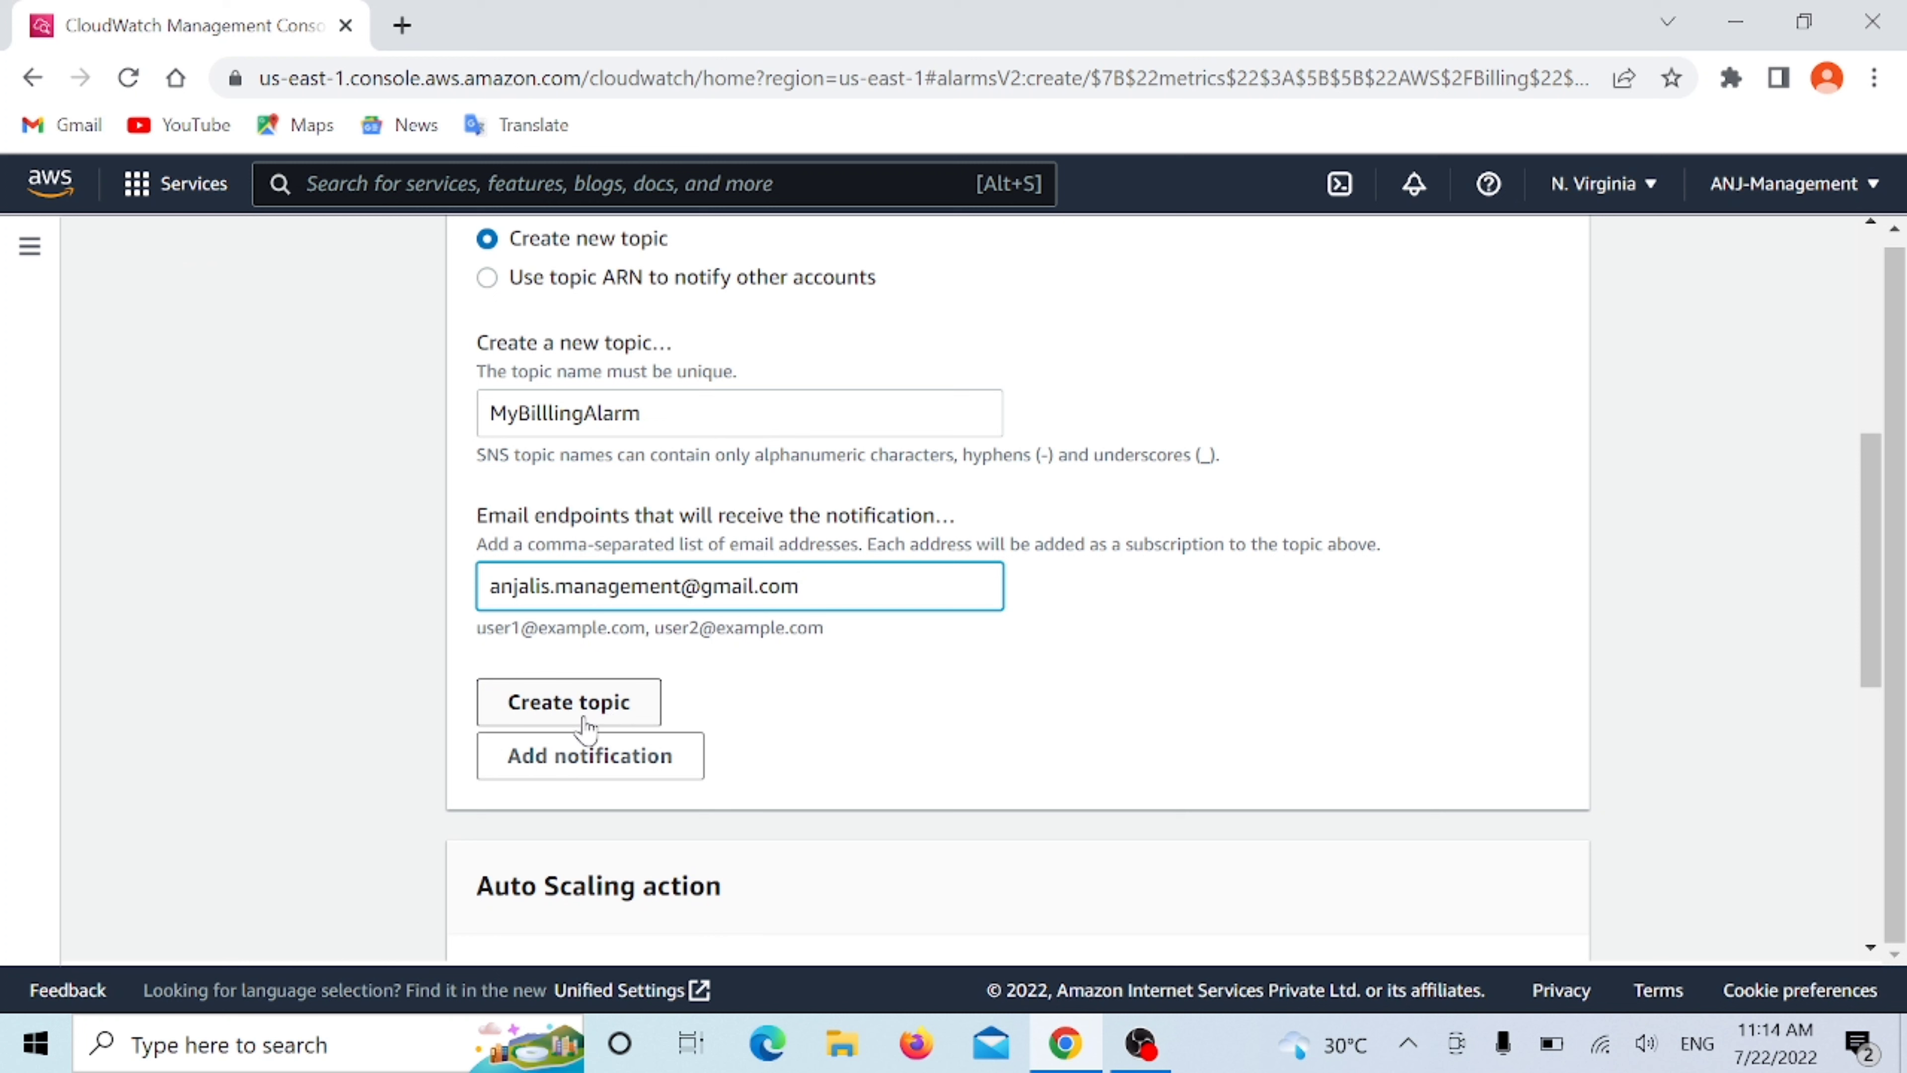
{"action": "left_click", "coordinate": [588, 722]}
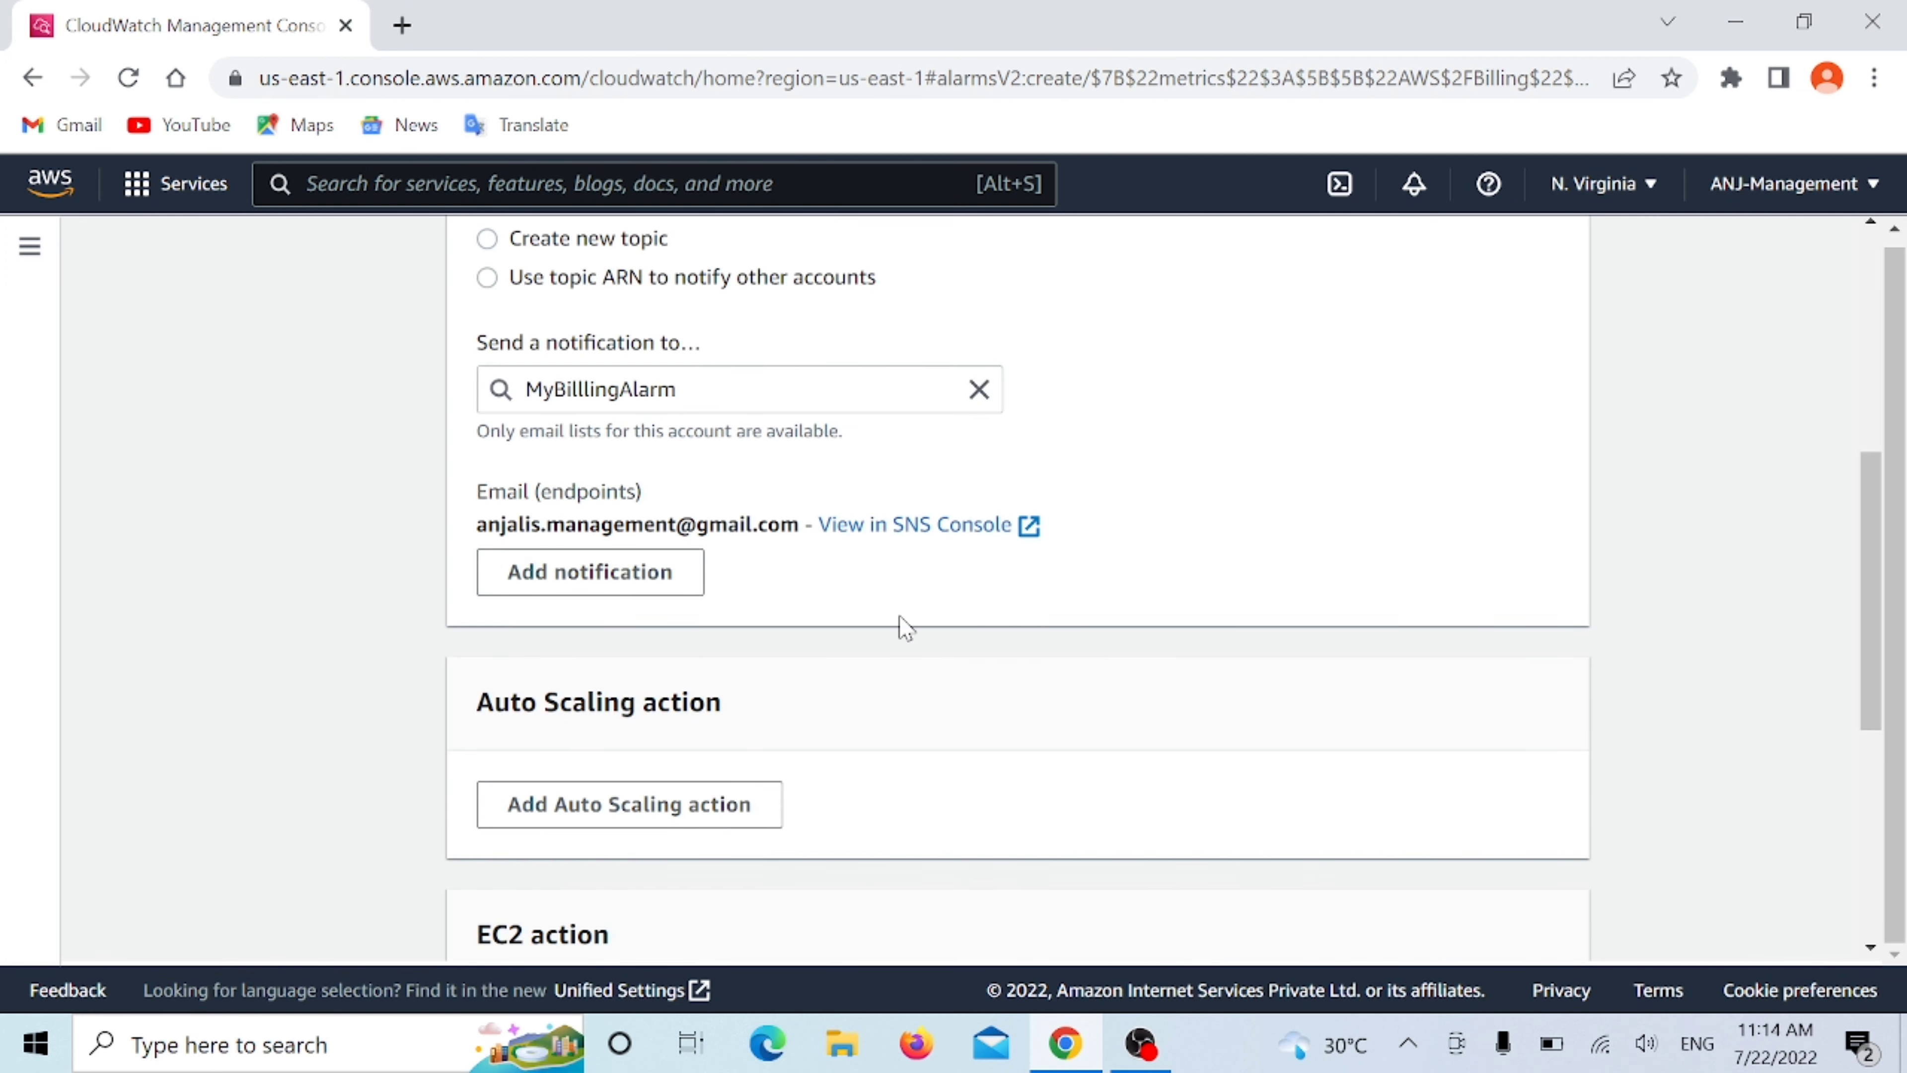
- Review the notification settings, add no Auto Scaling or Systems Manager action, and continue to the alarm's name and description
{"action": "scroll", "coordinate": [797, 536], "scroll_direction": "up", "scroll_amount": 4}
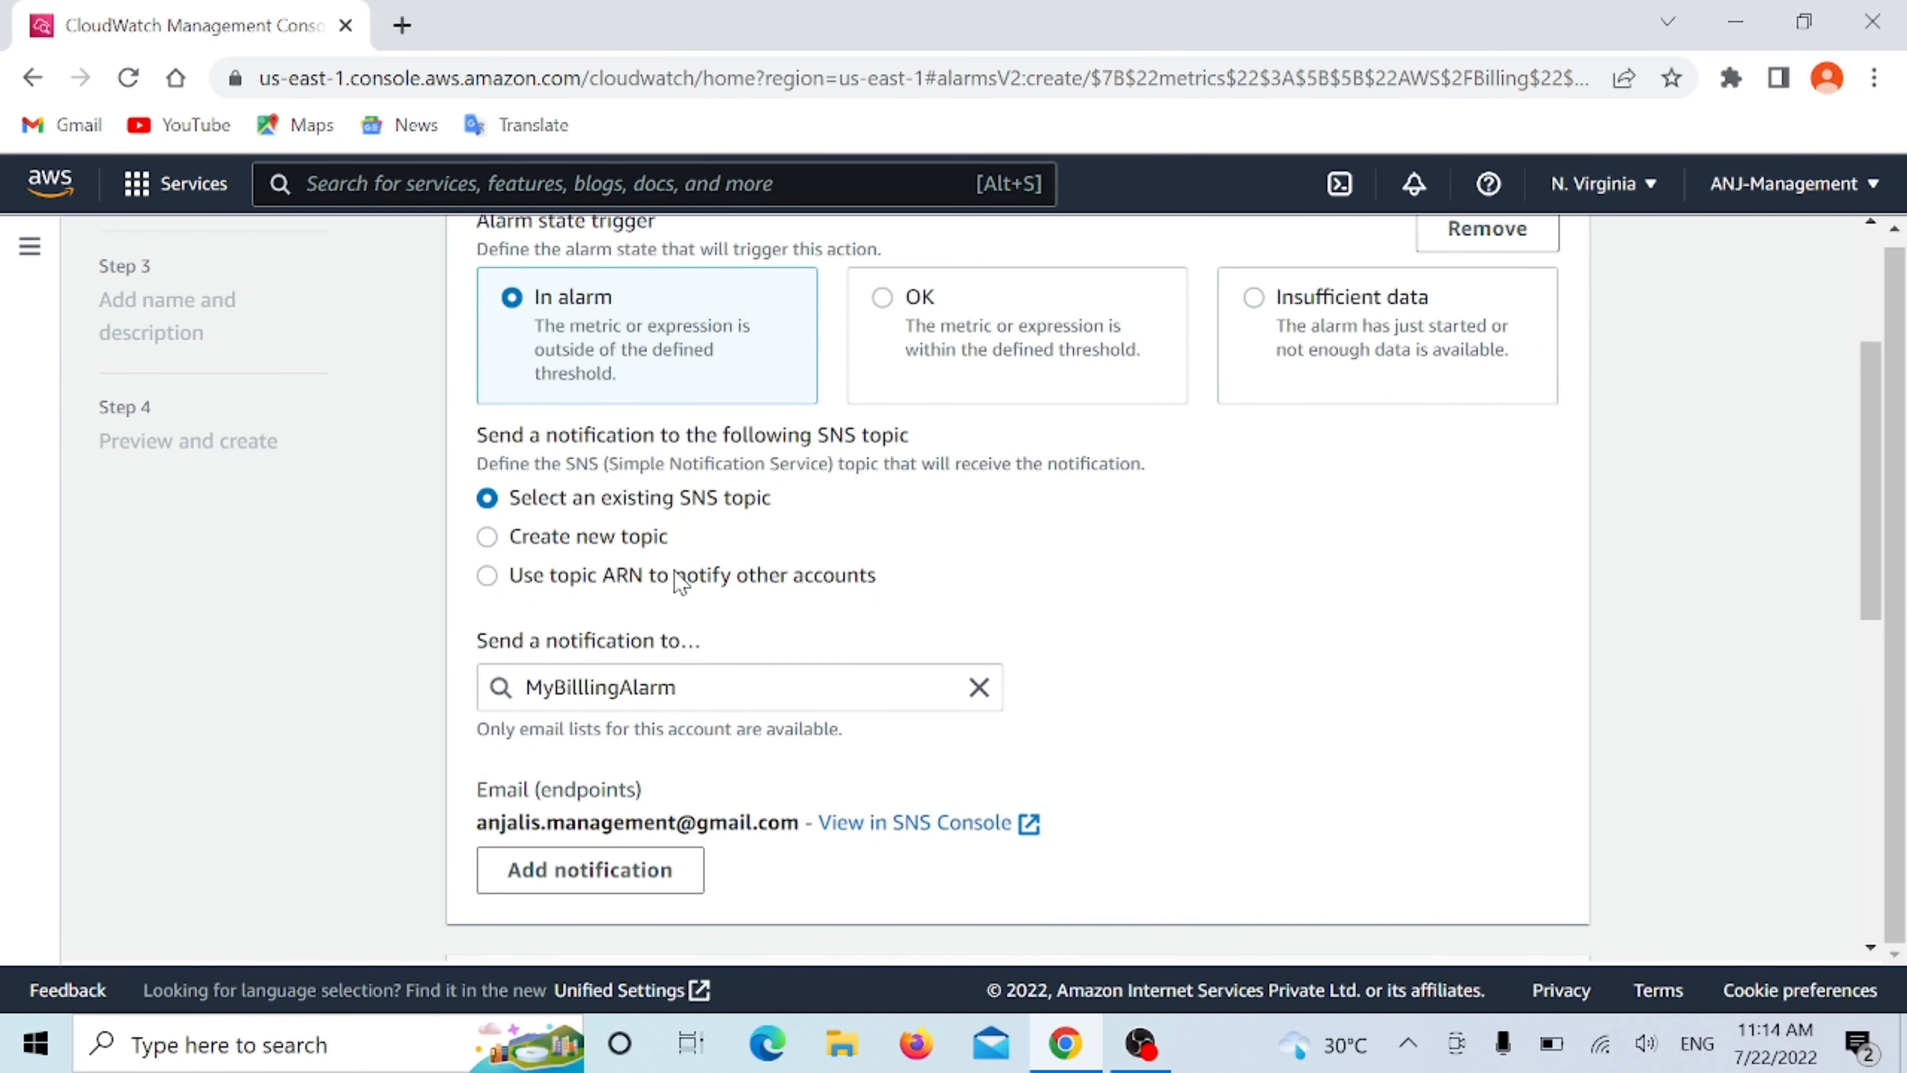
{"action": "scroll", "coordinate": [819, 507], "scroll_direction": "down", "scroll_amount": 4}
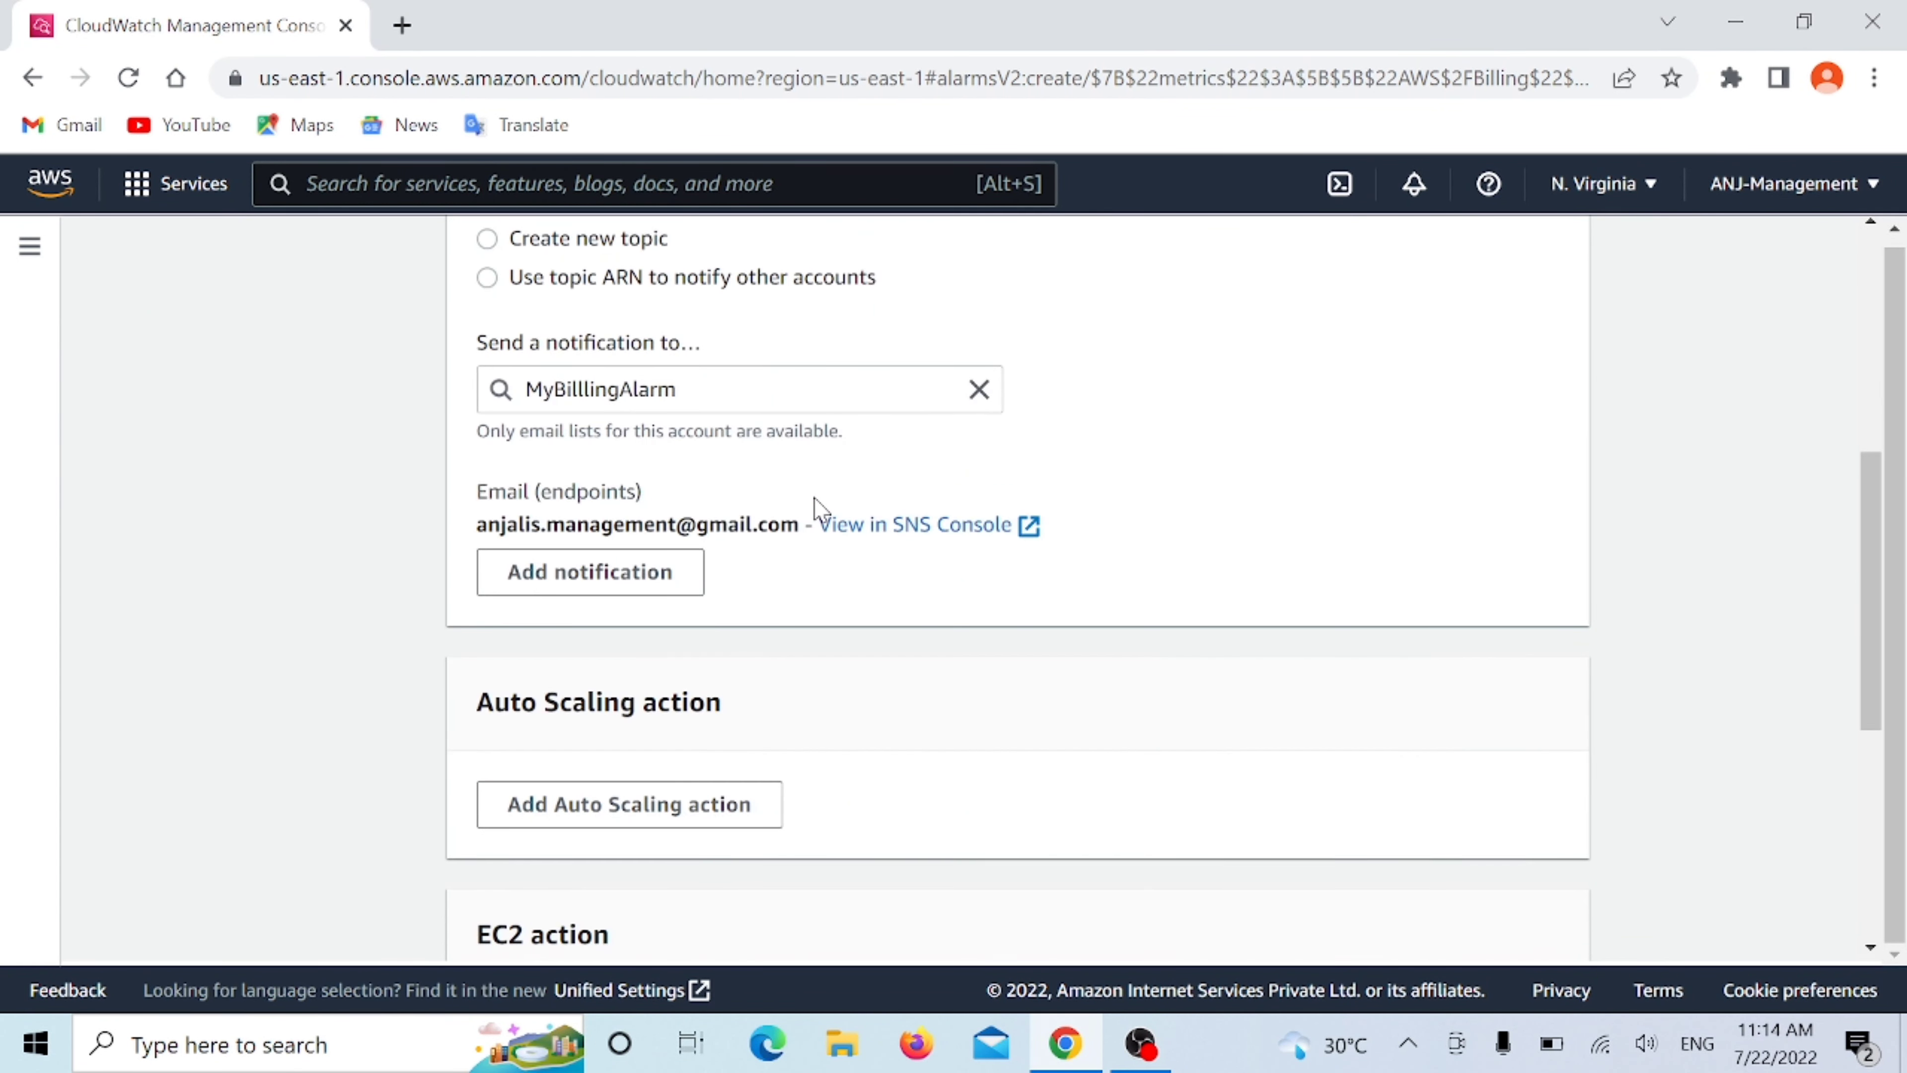
{"action": "scroll", "coordinate": [893, 477], "scroll_direction": "down", "scroll_amount": 4}
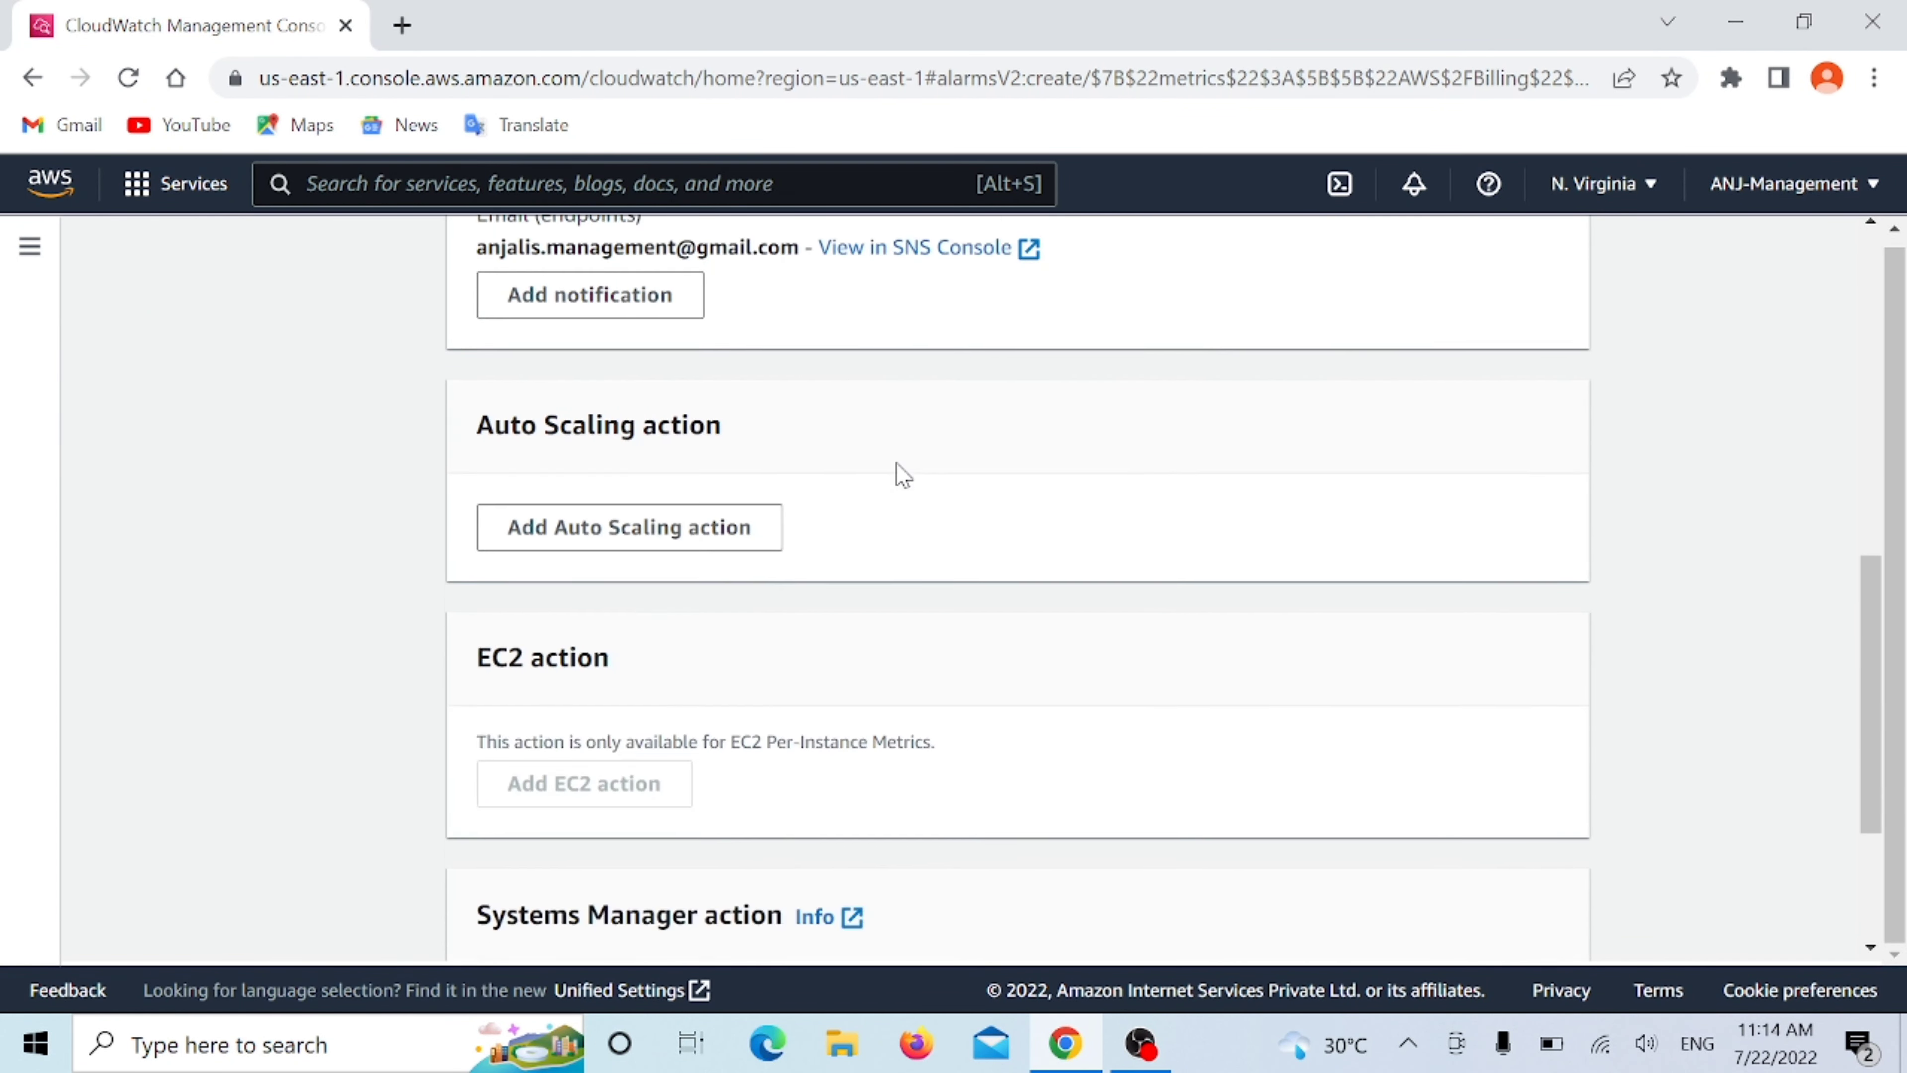
{"action": "scroll", "coordinate": [706, 694], "scroll_direction": "down", "scroll_amount": 3}
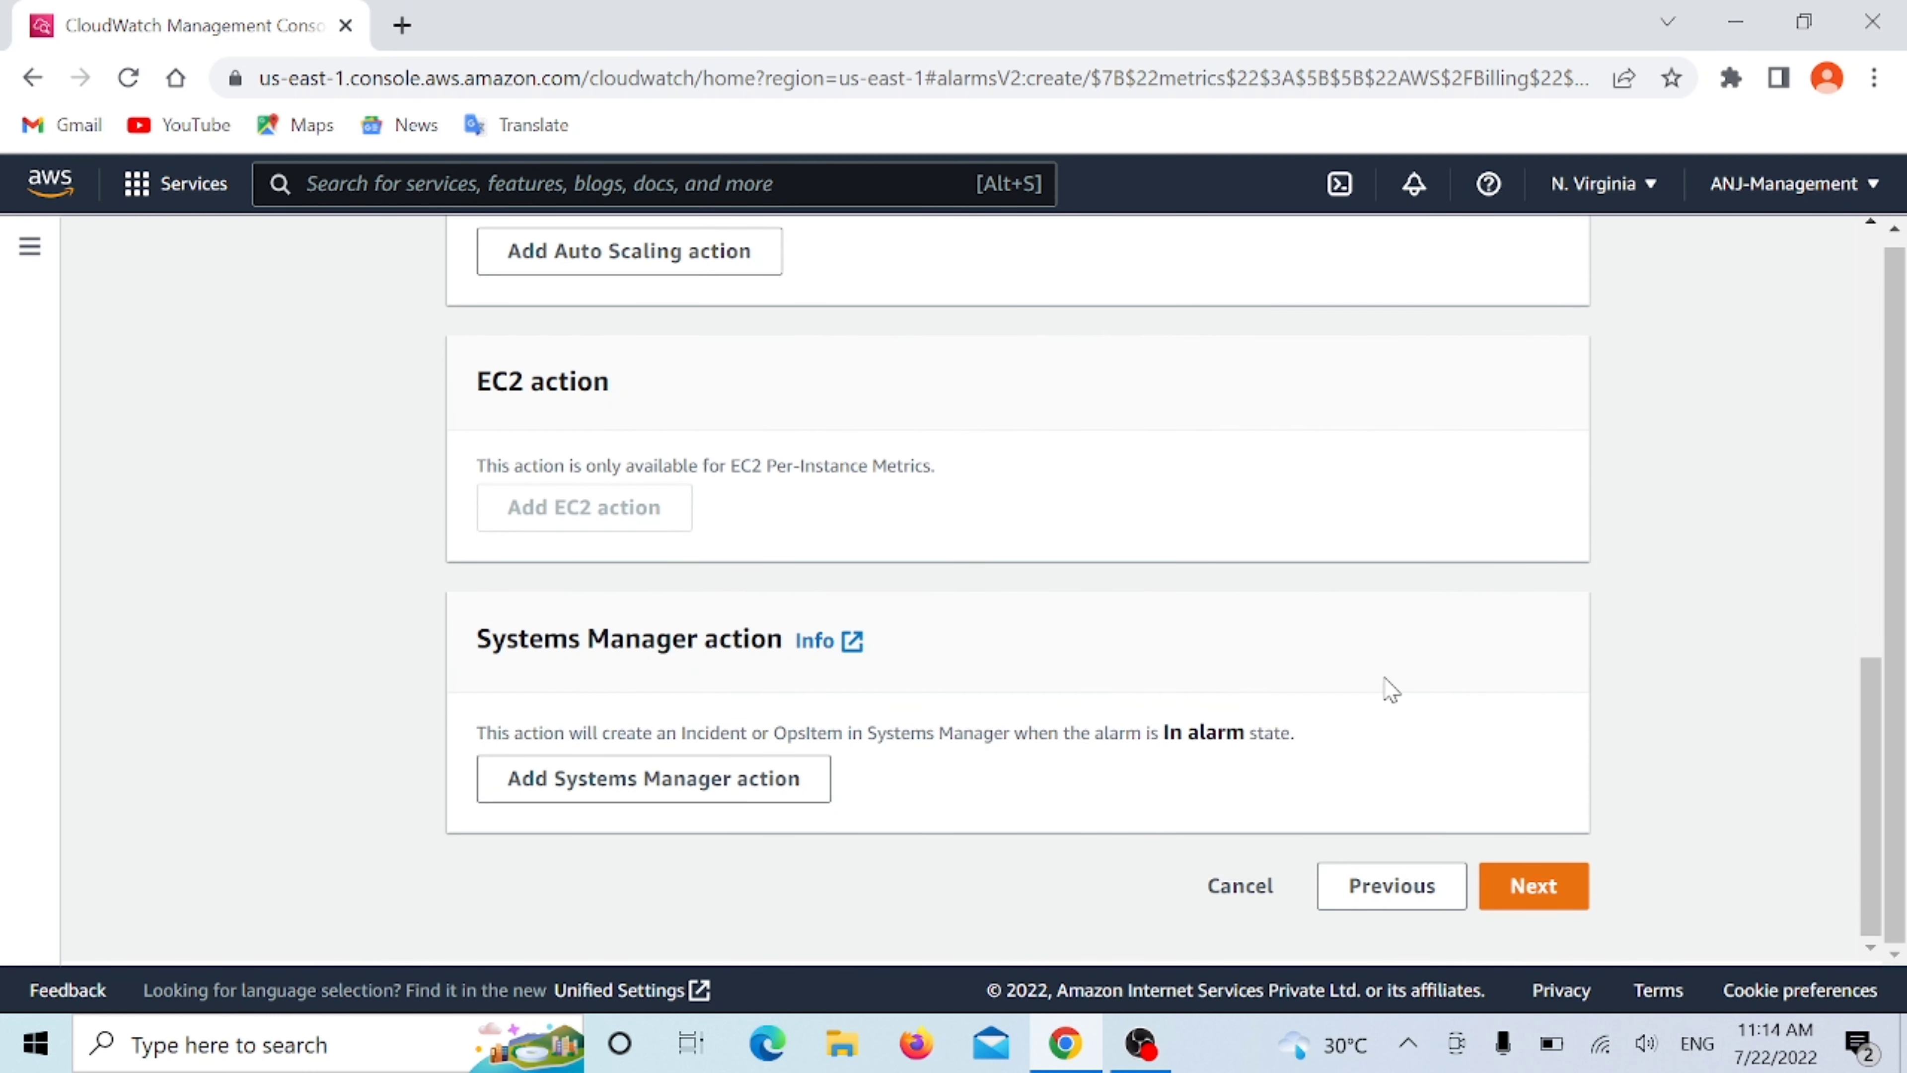
{"action": "left_click", "coordinate": [1558, 912]}
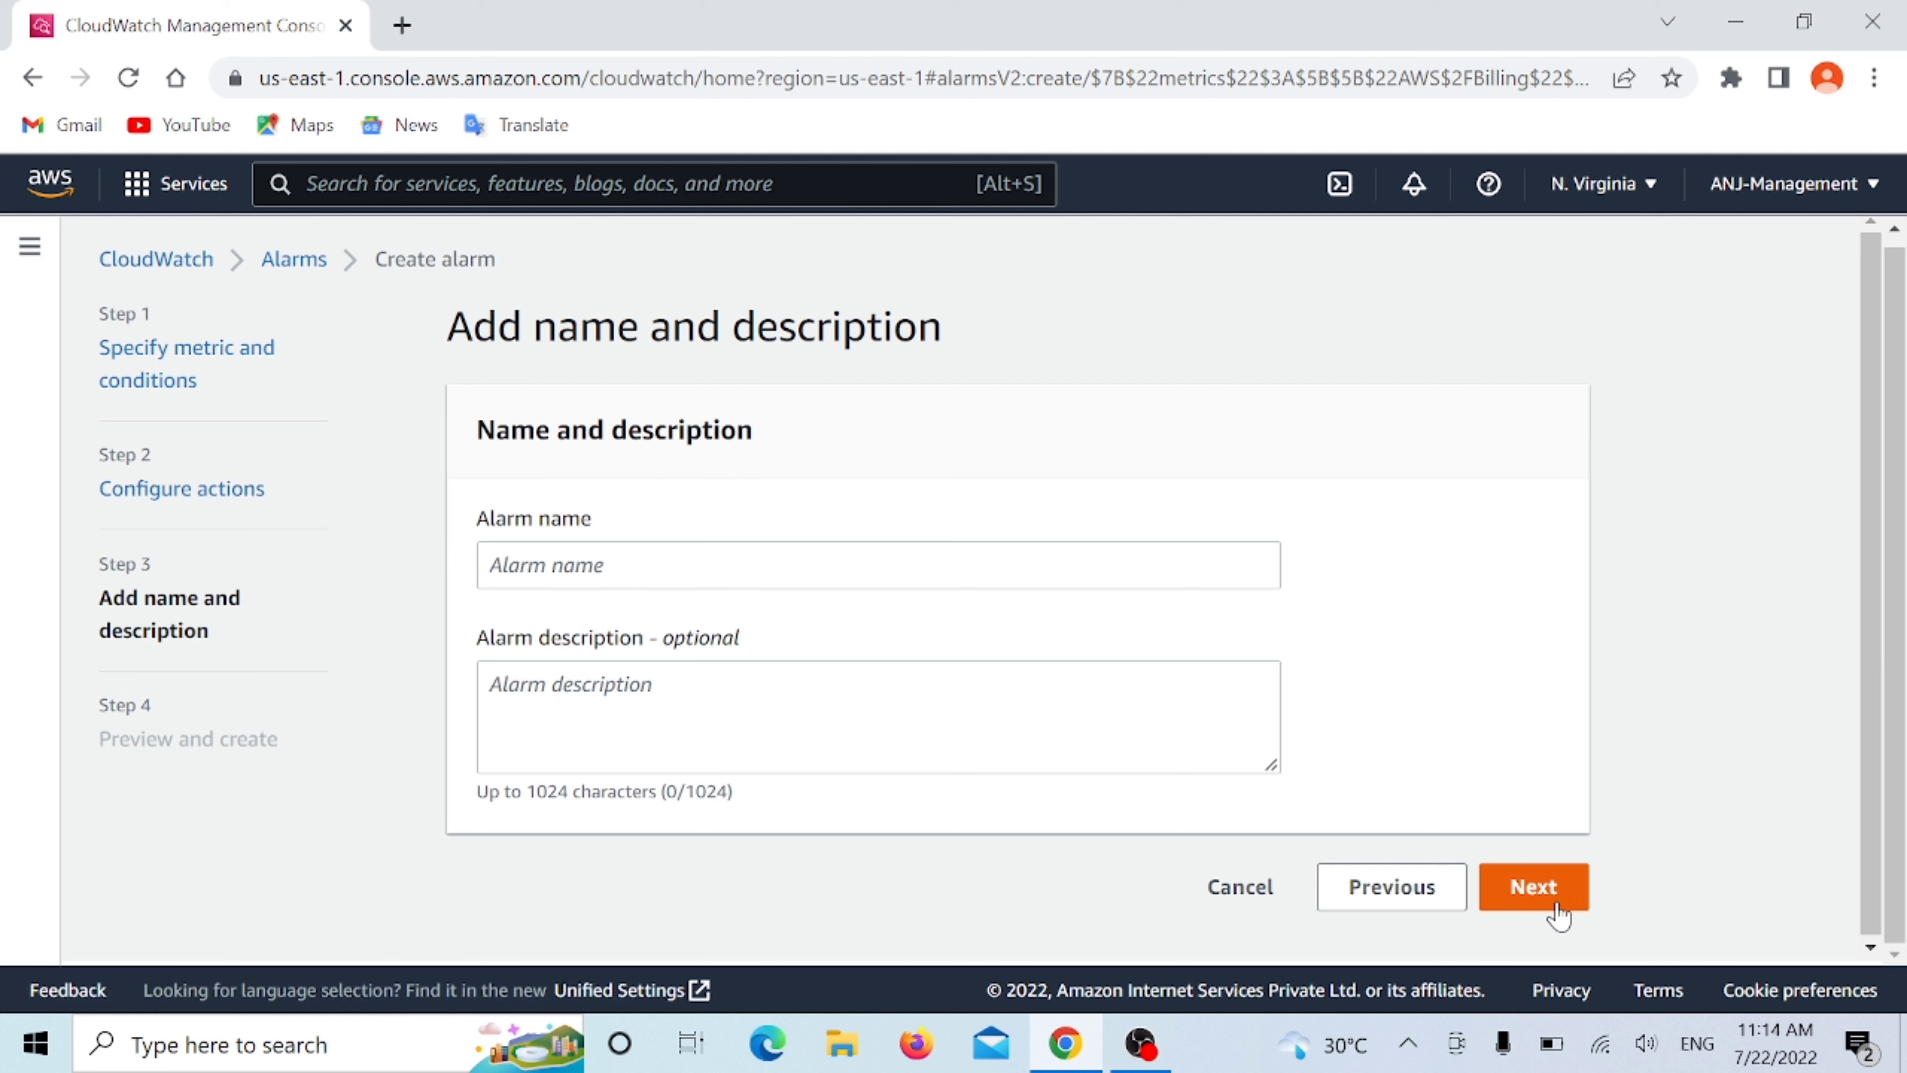
- Name the alarm MyFirstAlarmForBill
{"action": "left_click", "coordinate": [653, 577]}
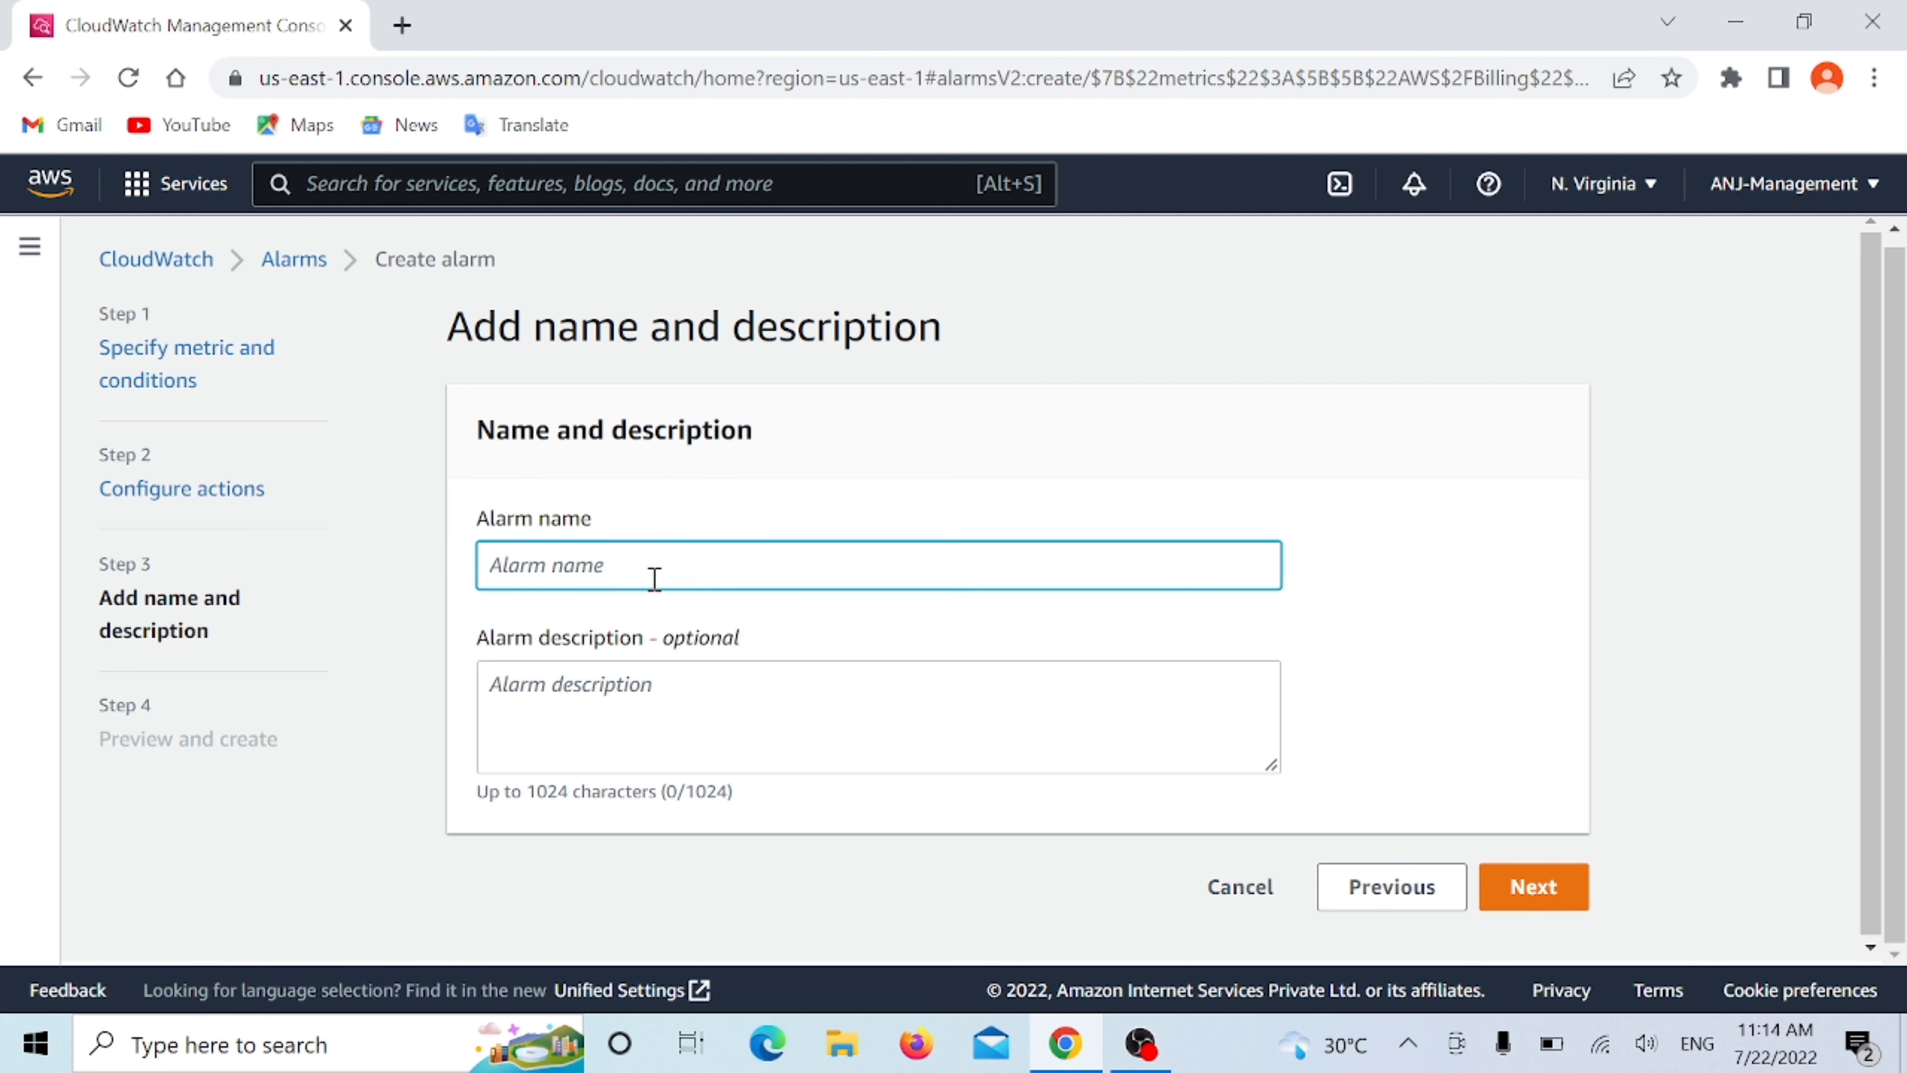
{"action": "type", "text": "MyFirst"}
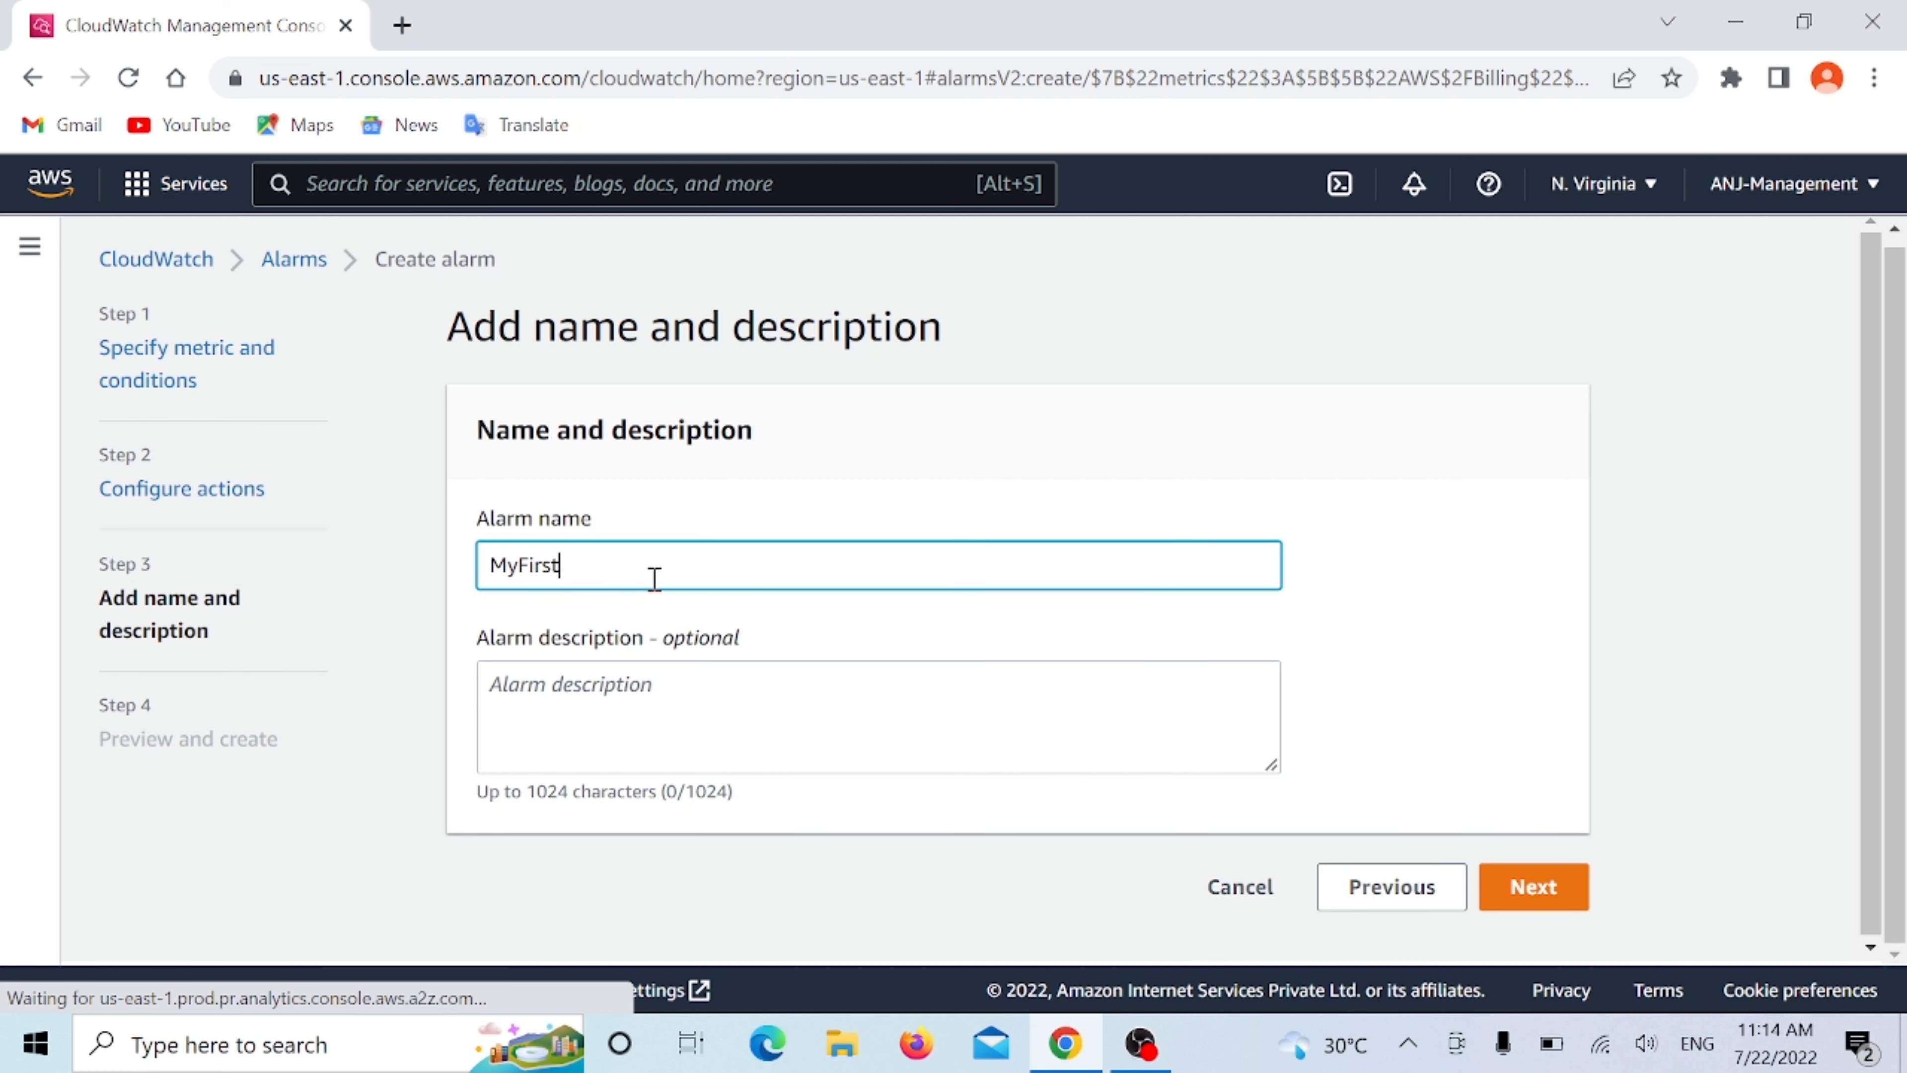
{"action": "type", "text": "AlarmF"}
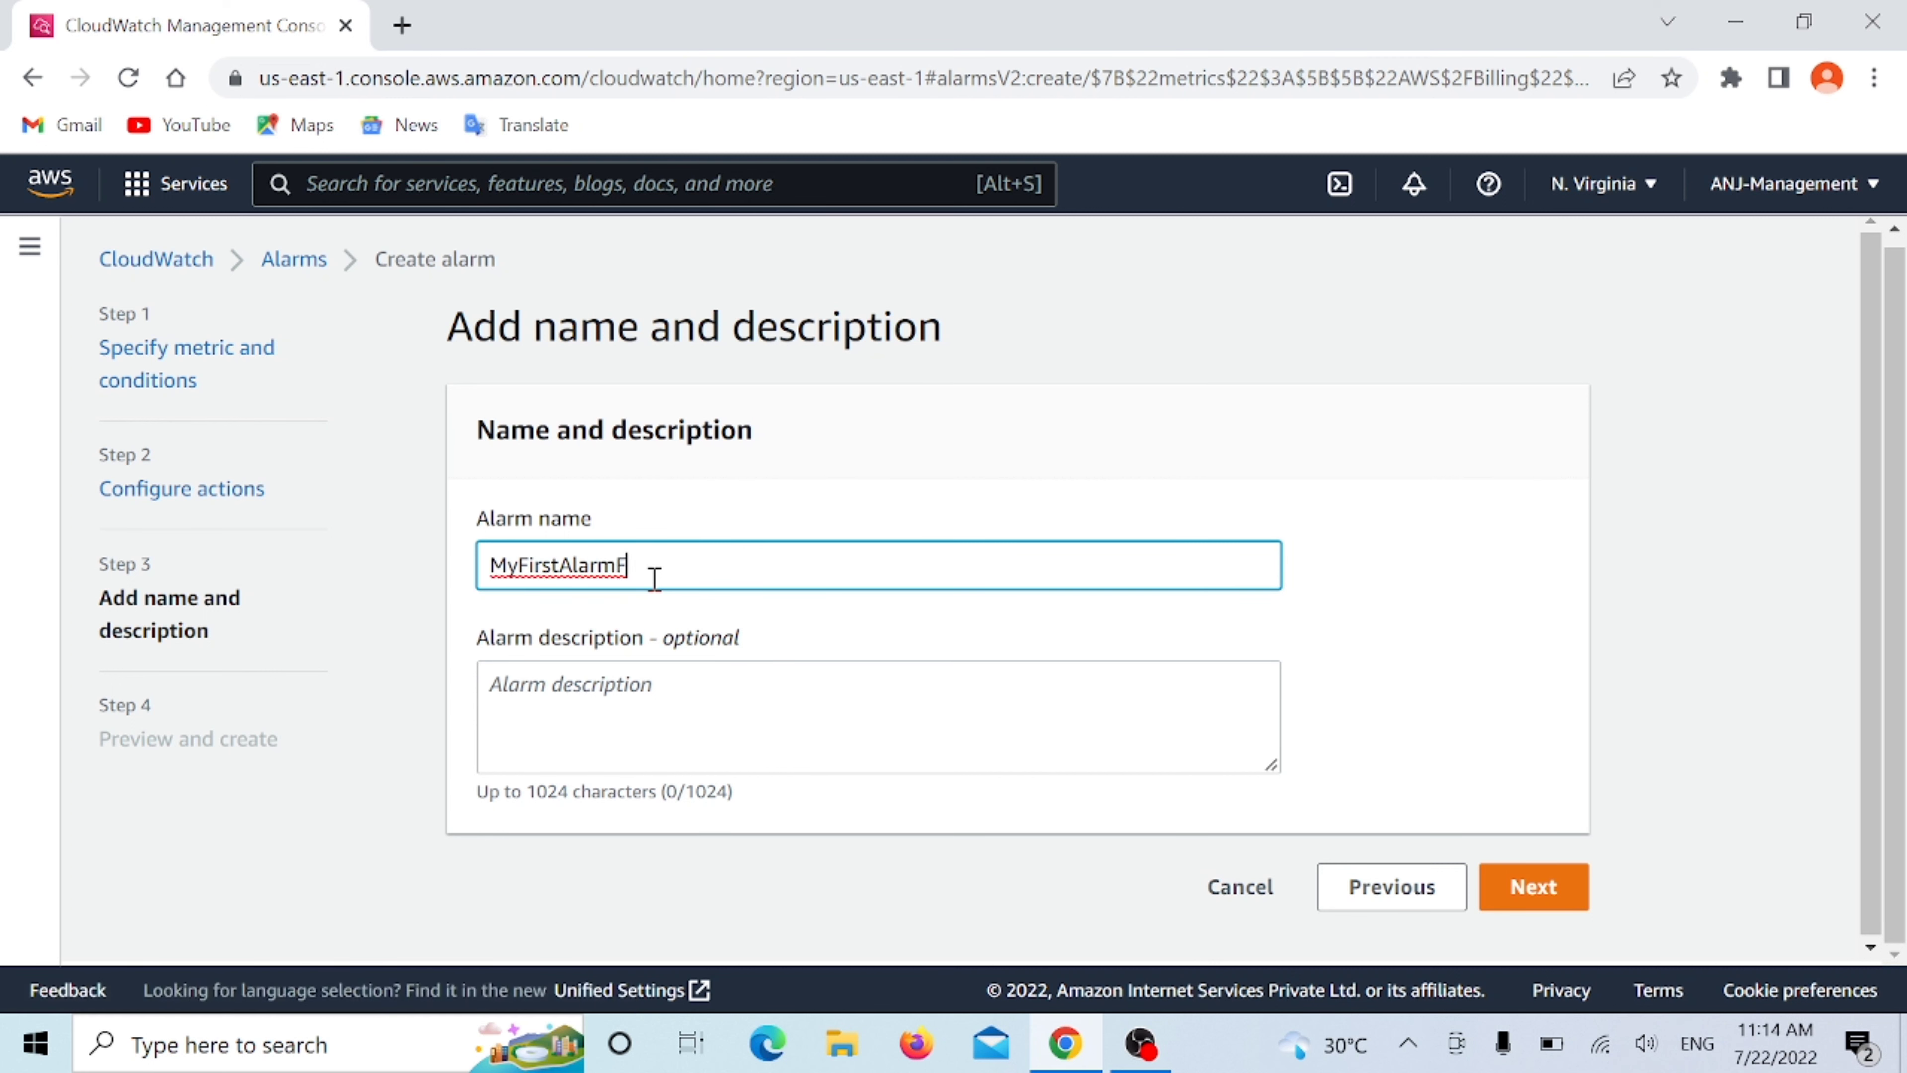
{"action": "type", "text": "orBill"}
- Describe the alarm as "Notify when bill exceeds 0.01$" and continue to the preview
{"action": "left_click", "coordinate": [679, 691]}
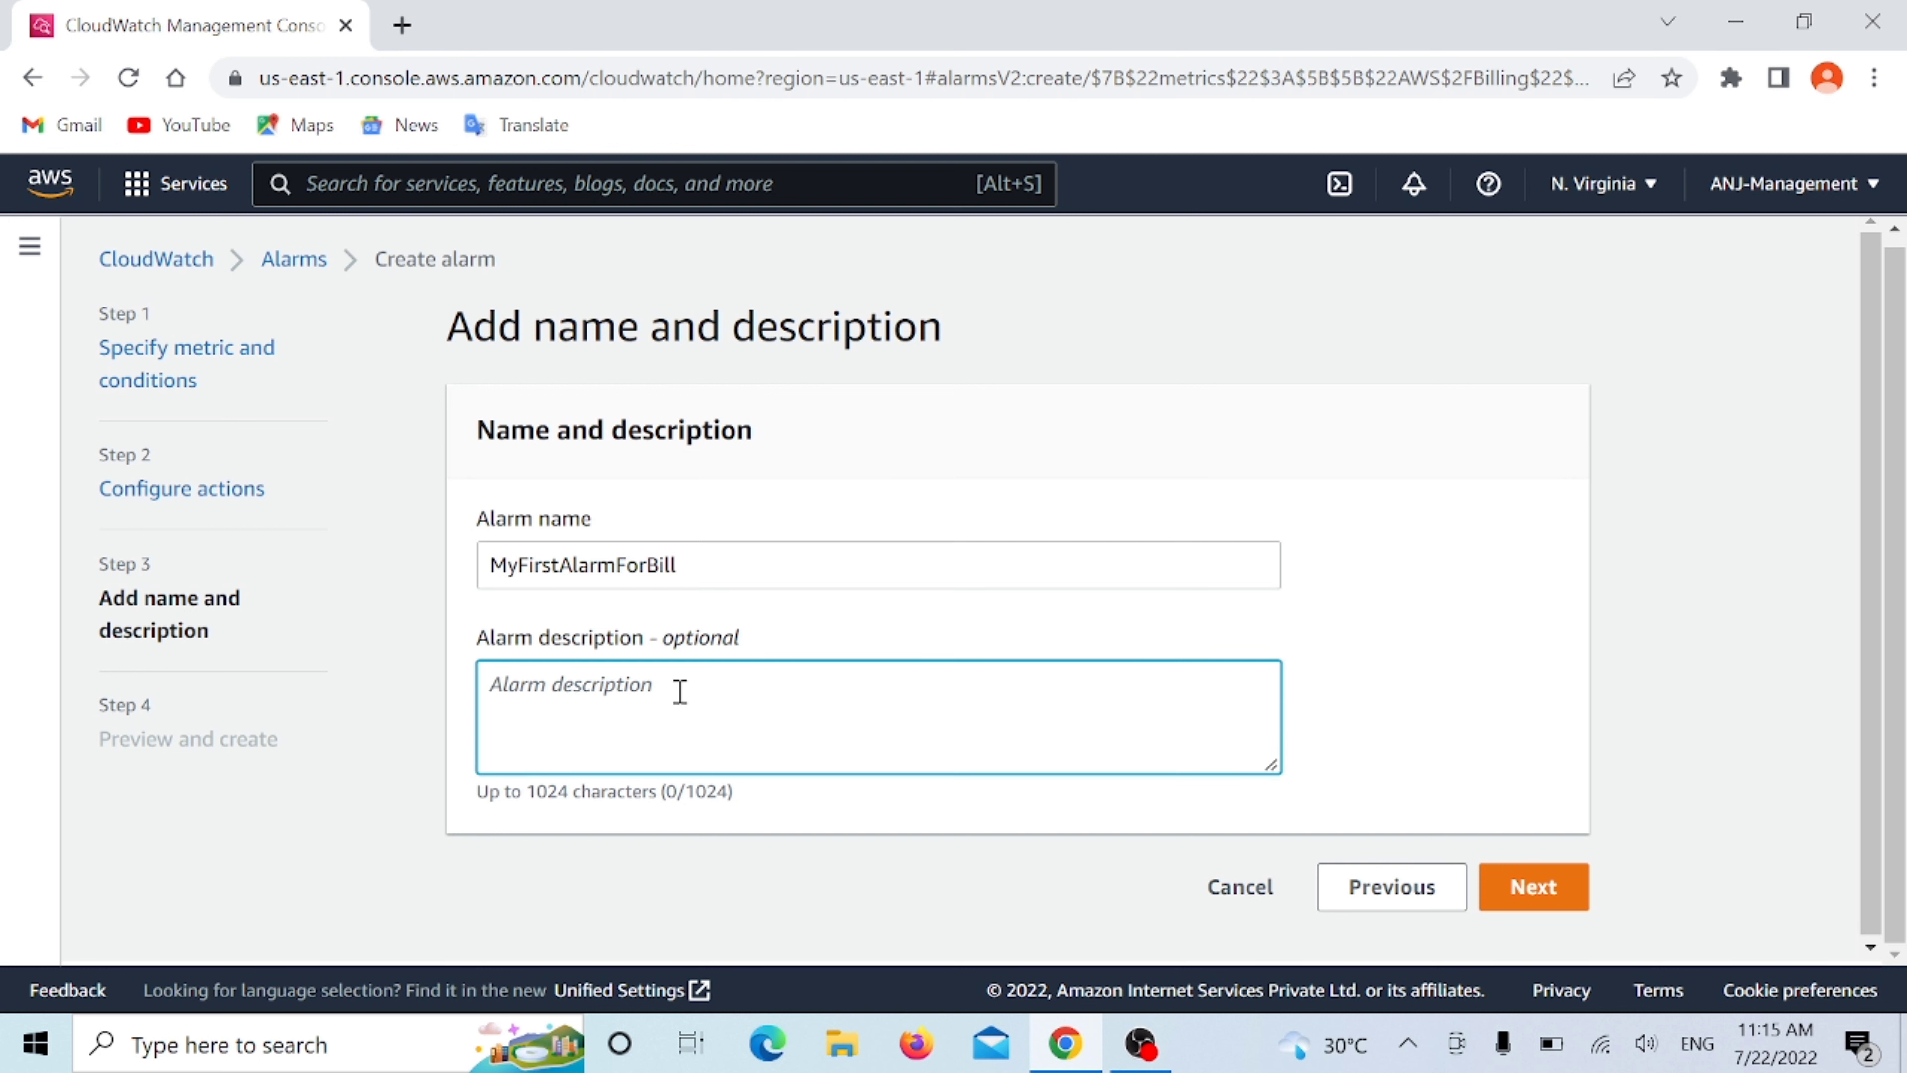
{"action": "type", "text": "Notify "}
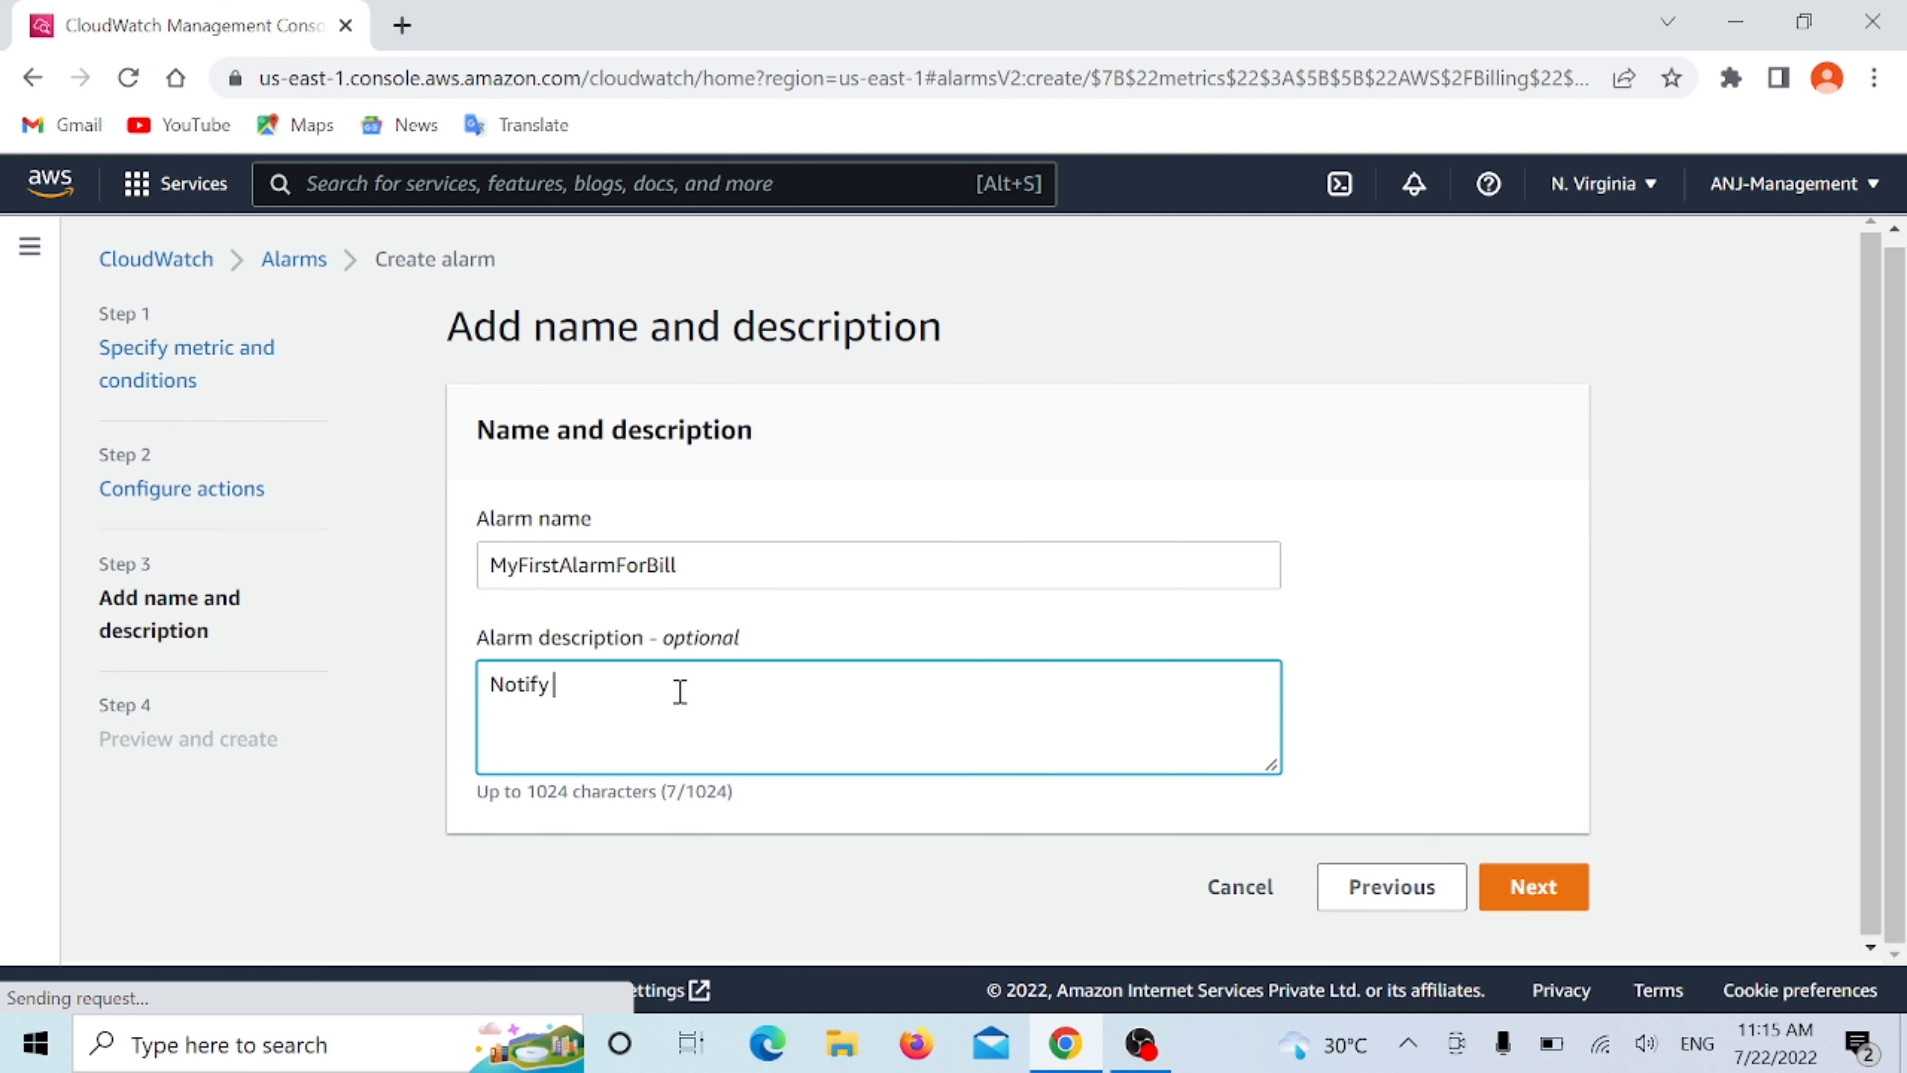
{"action": "type", "text": "when bi"}
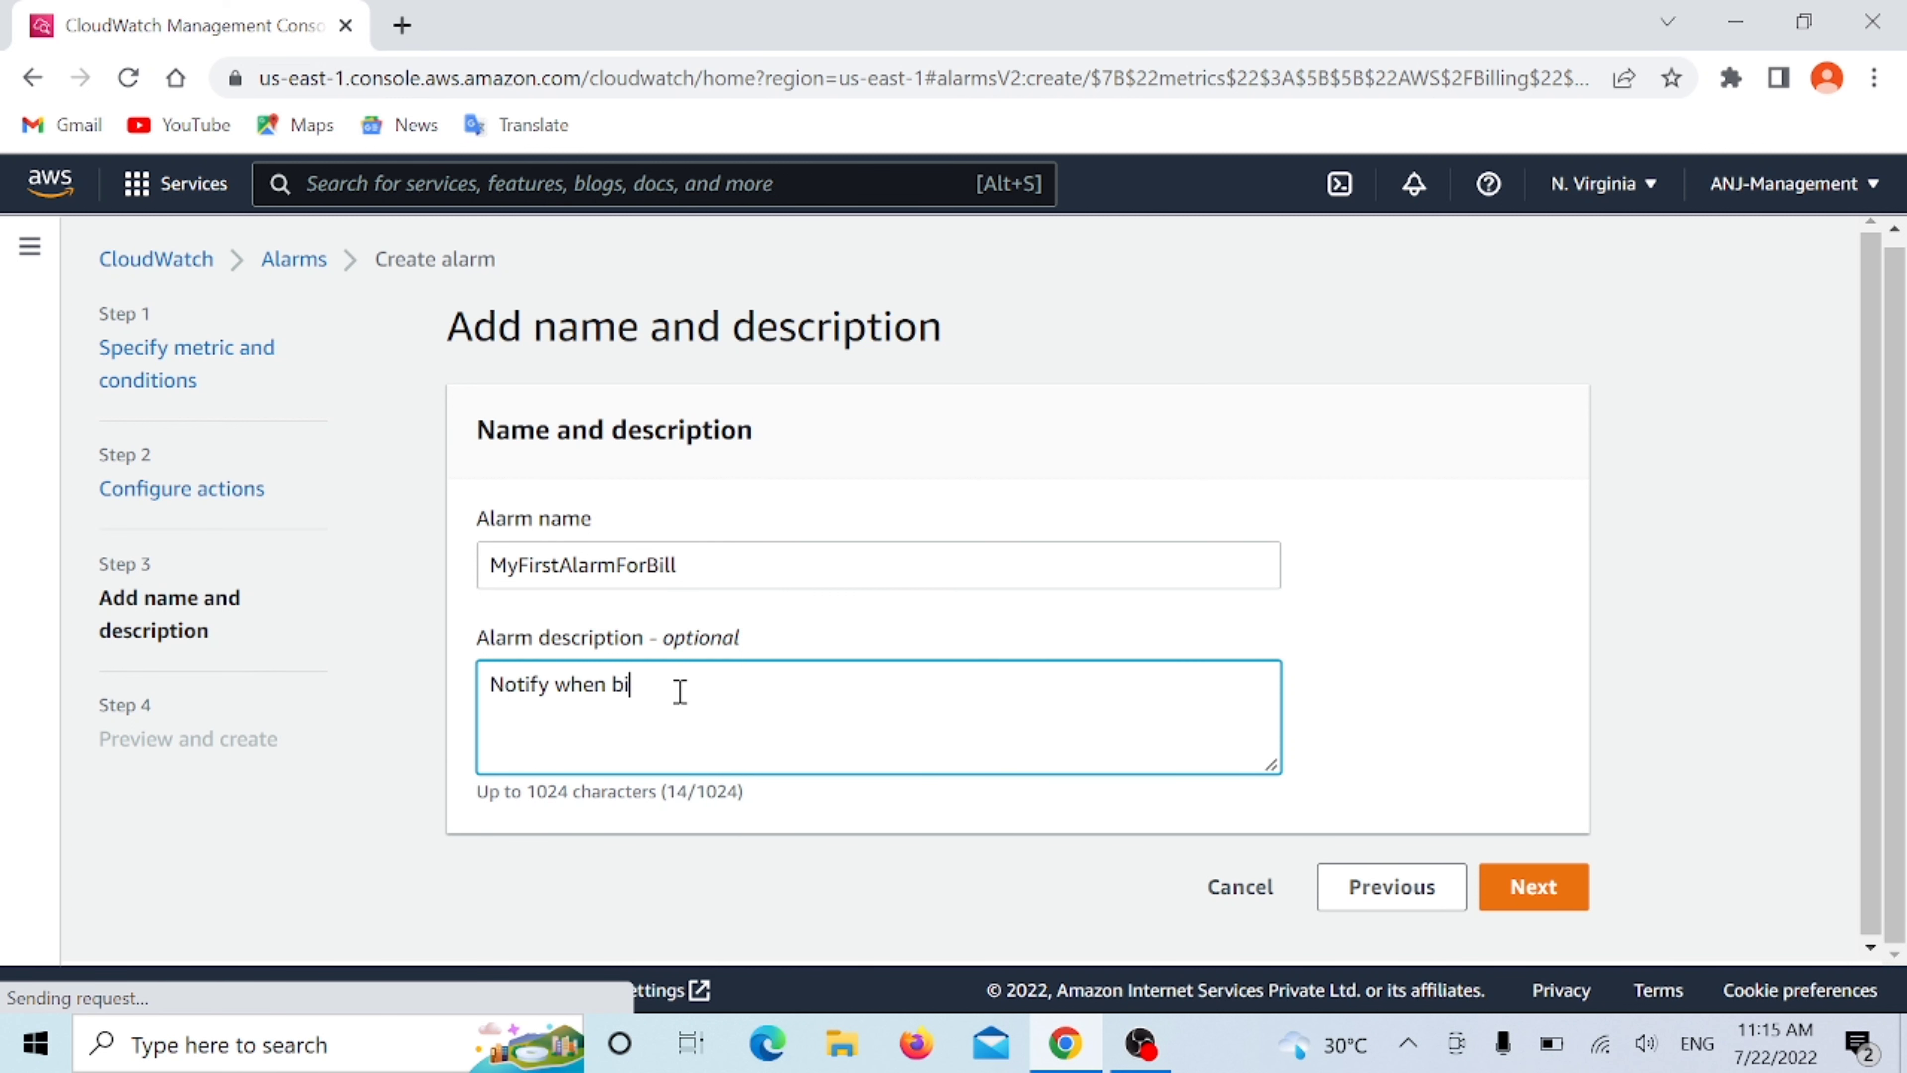
{"action": "type", "text": "ll exceeds 0.01$"}
{"action": "left_click", "coordinate": [1572, 891]}
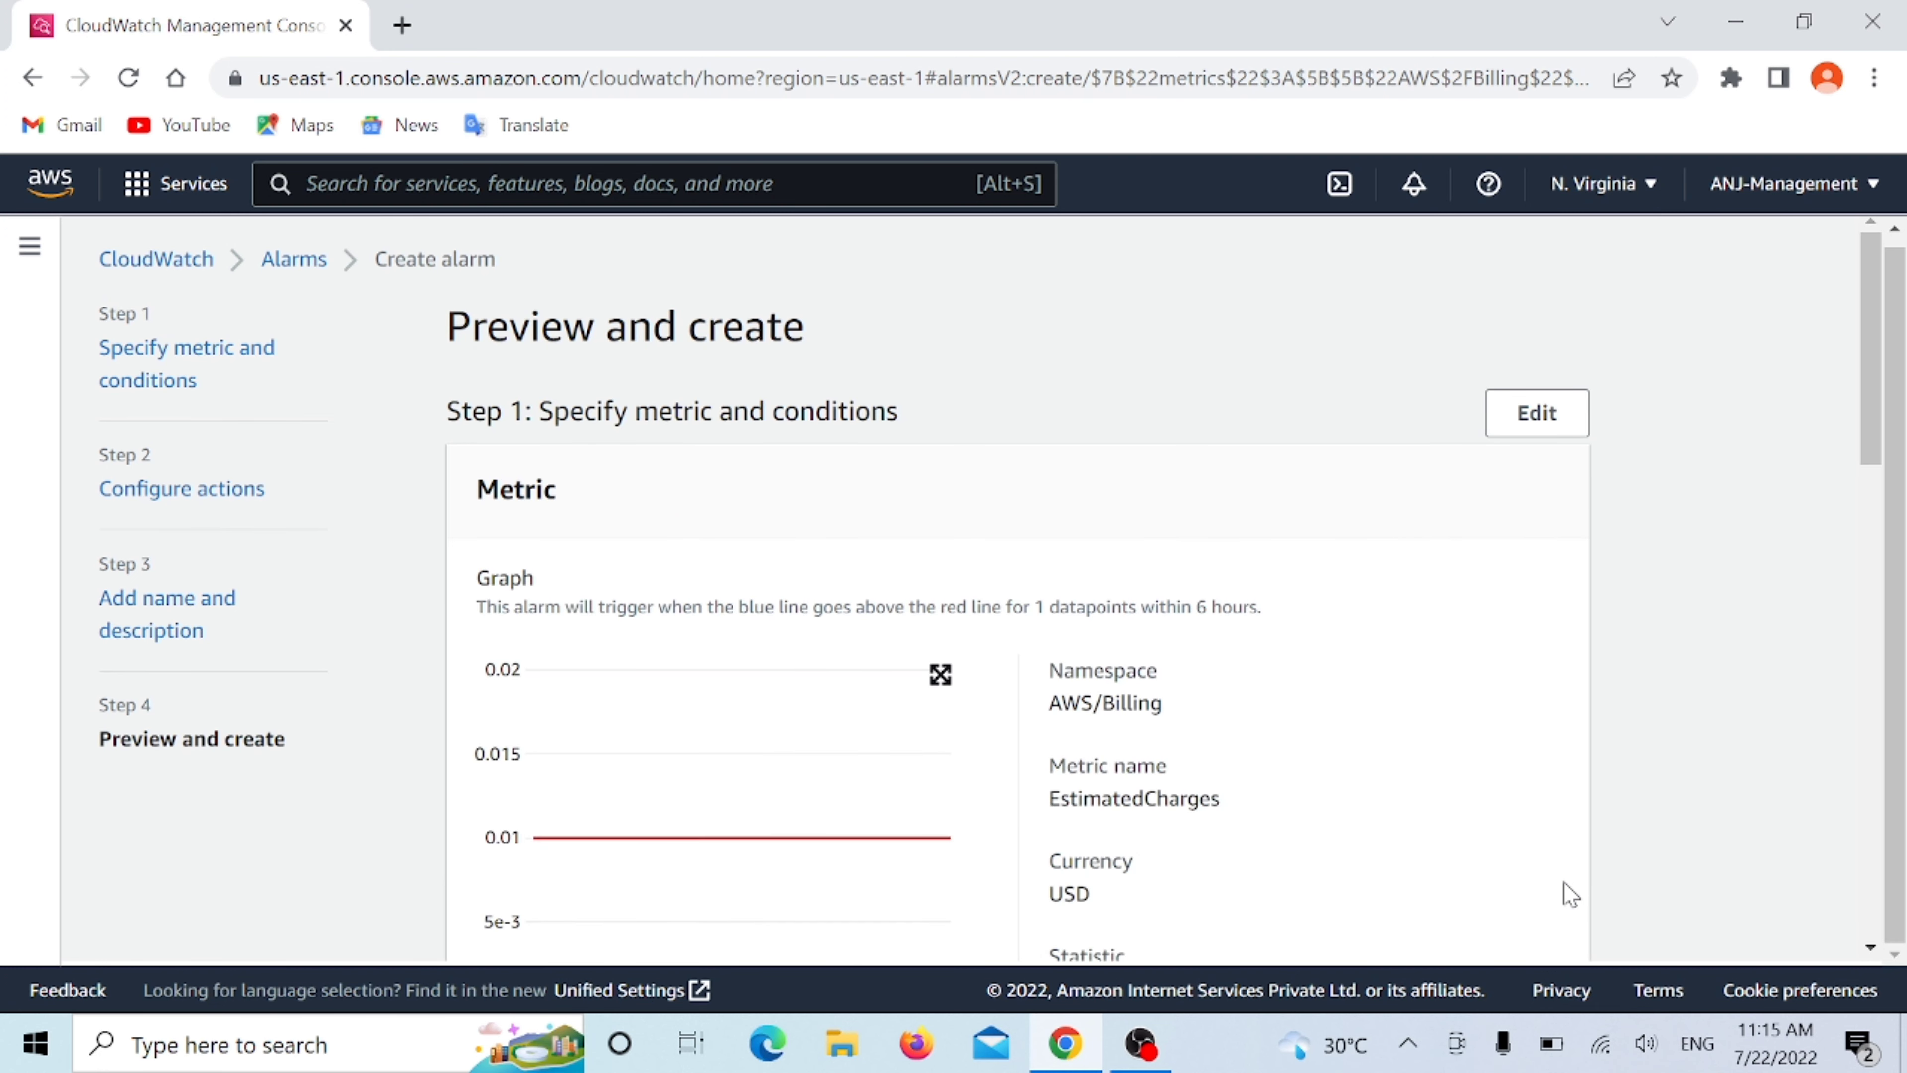
- Review the alarm's metric, conditions, notification and description in the preview, and create the alarm
{"action": "scroll", "coordinate": [751, 517], "scroll_direction": "down", "scroll_amount": 3}
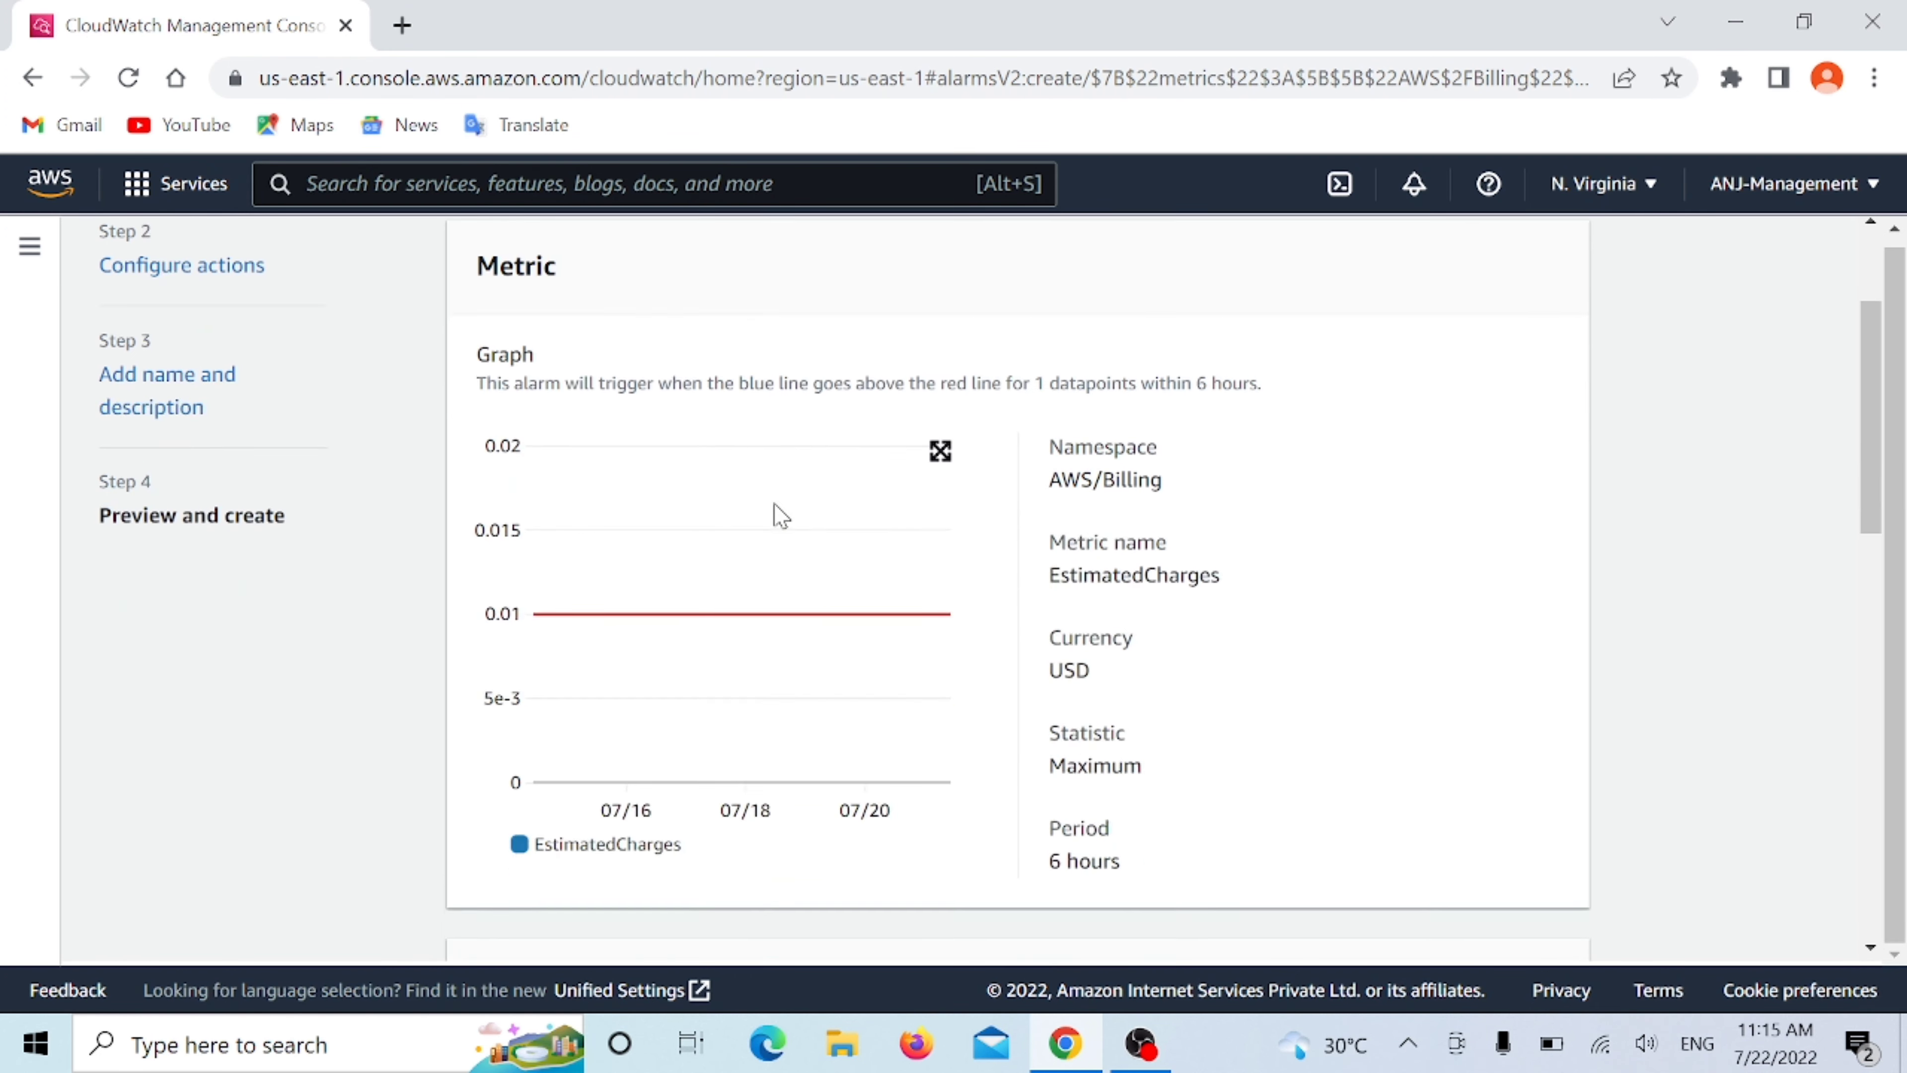
{"action": "scroll", "coordinate": [700, 495], "scroll_direction": "down", "scroll_amount": 5}
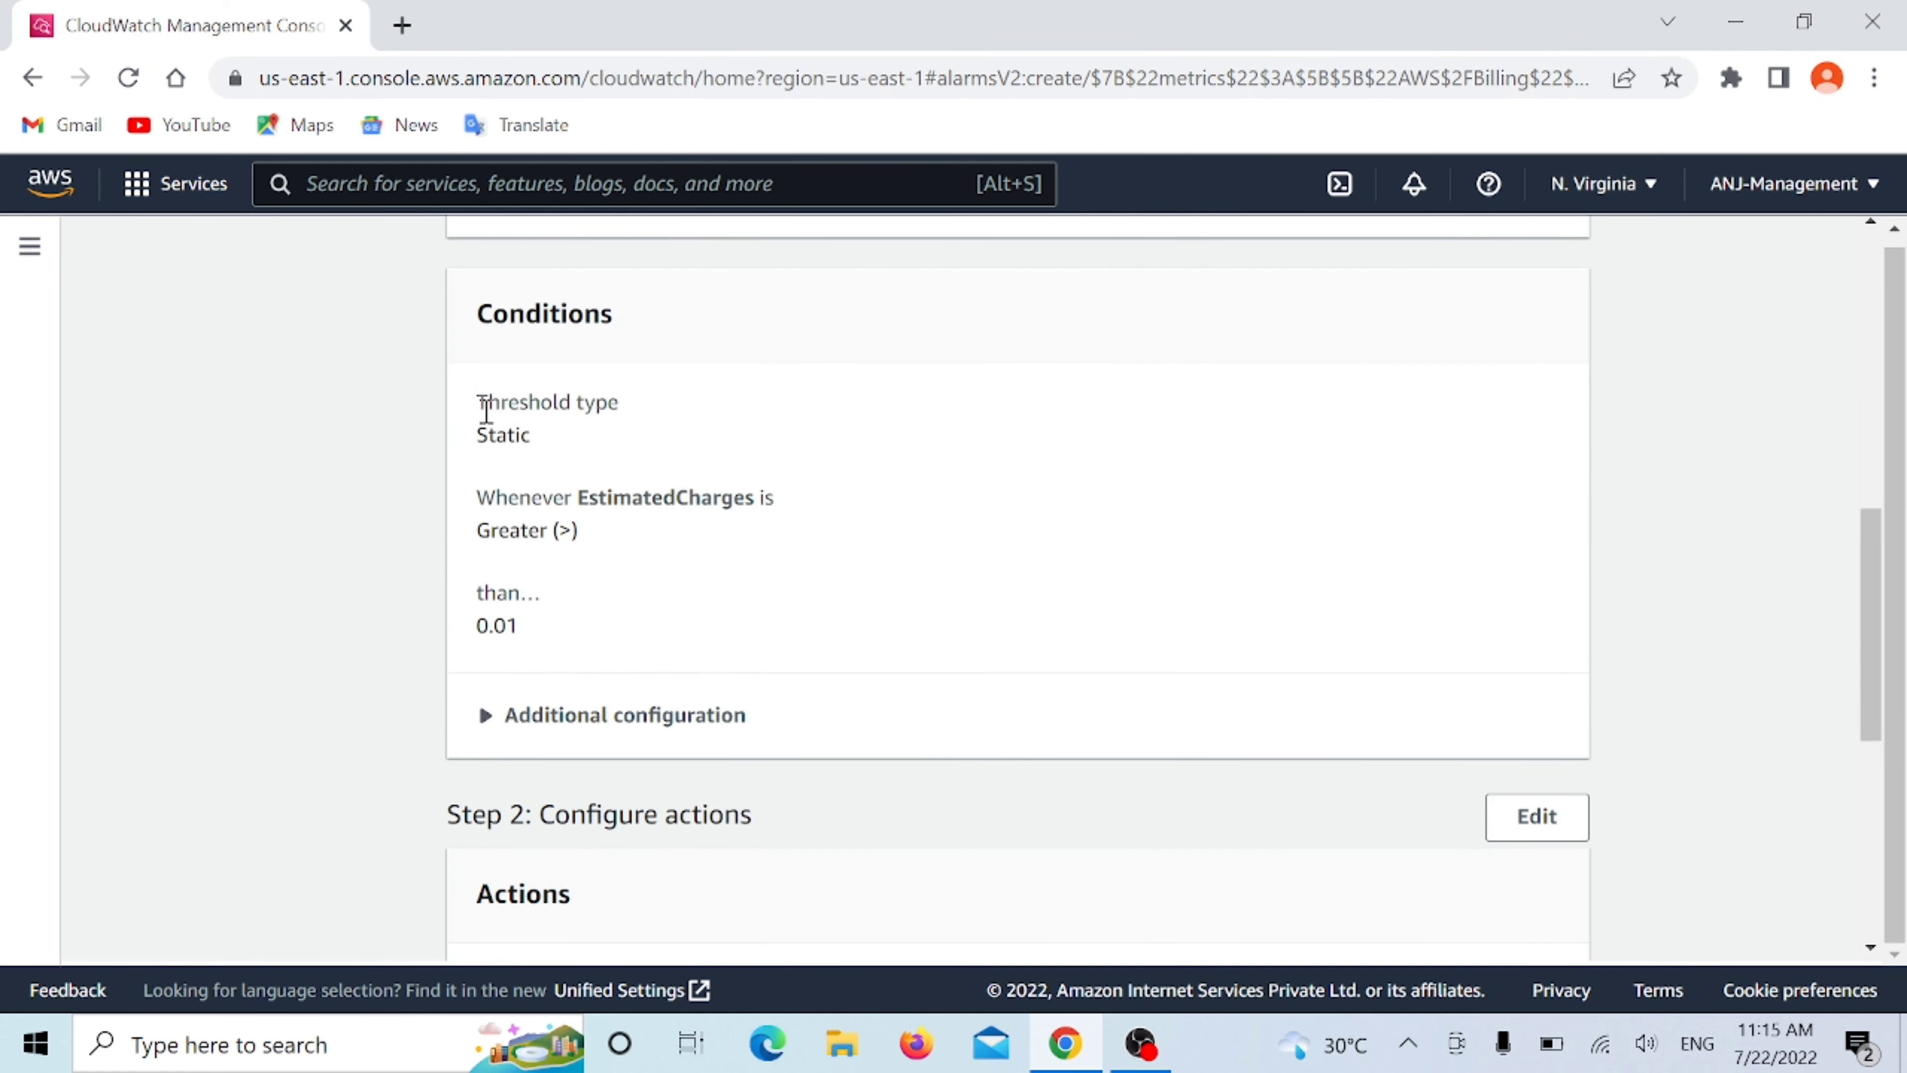
{"action": "scroll", "coordinate": [1059, 605], "scroll_direction": "down", "scroll_amount": 5}
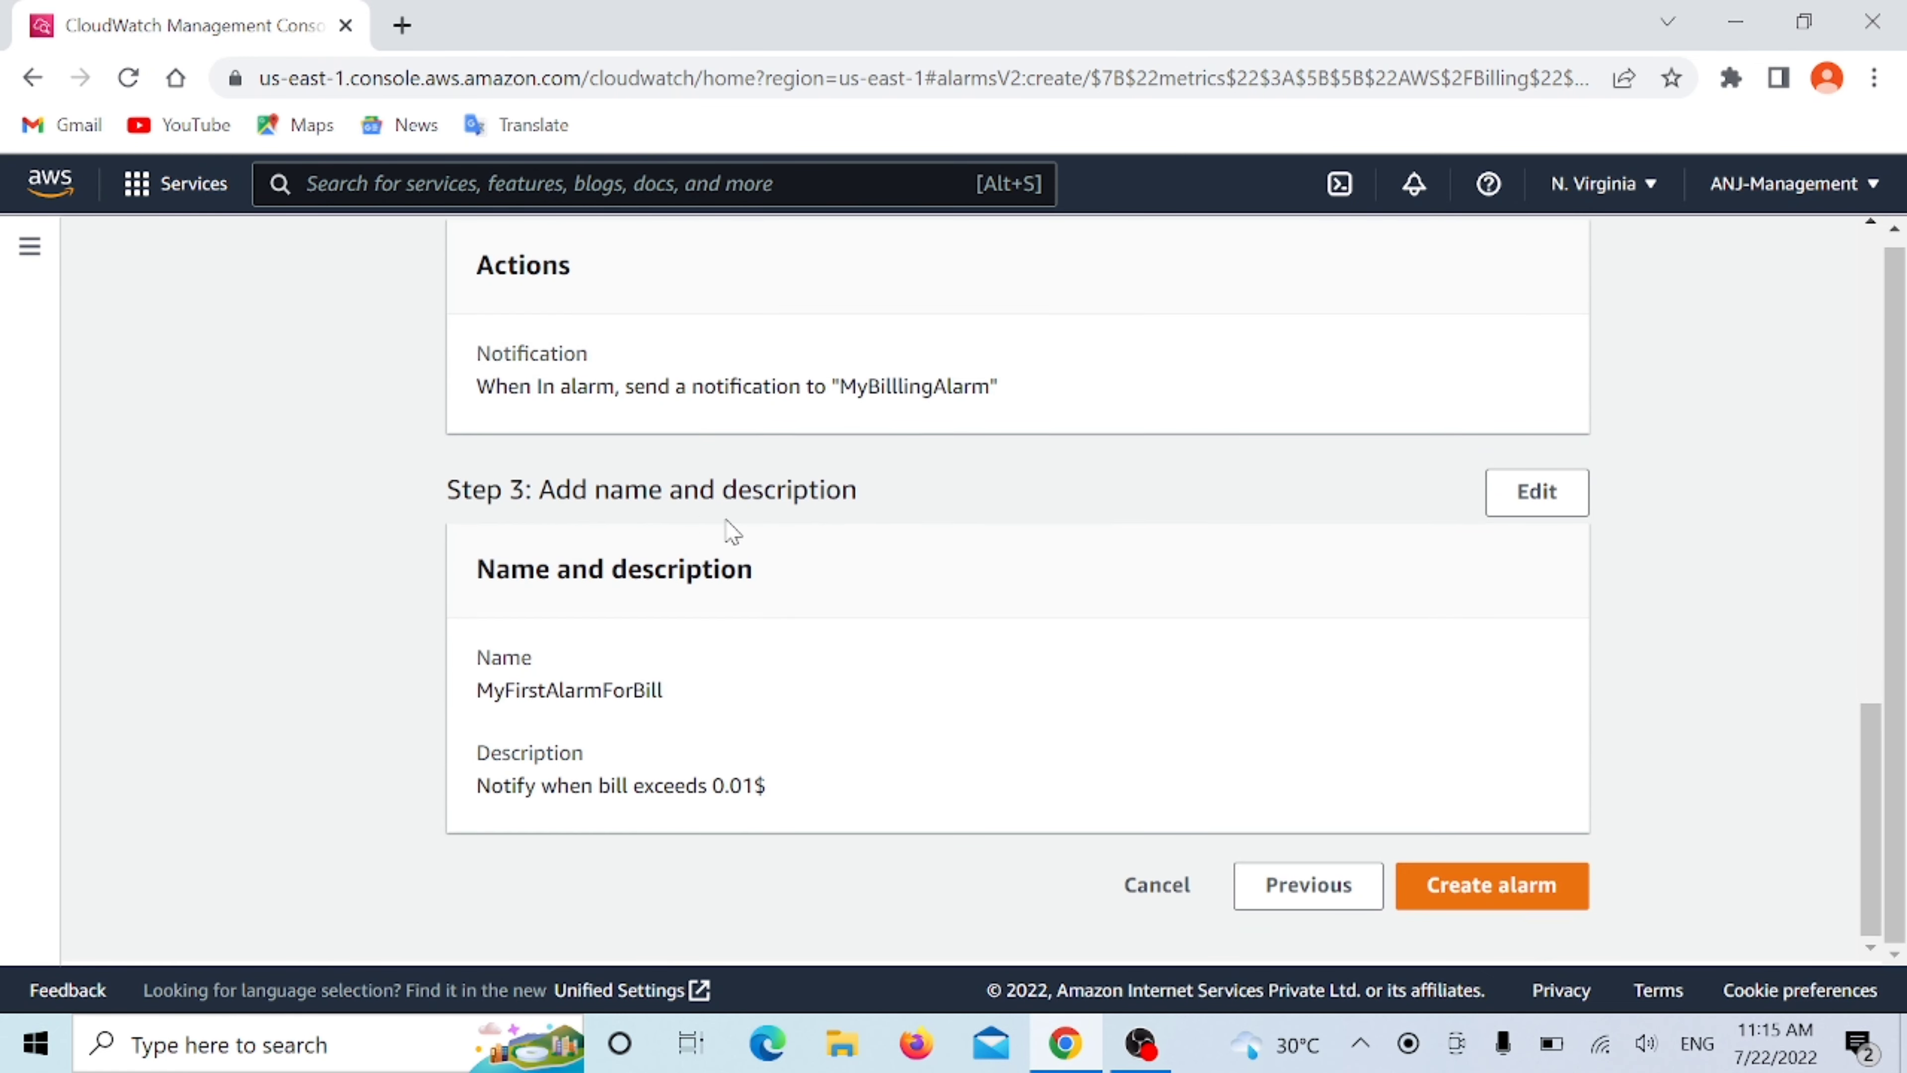
{"action": "left_click", "coordinate": [1498, 893]}
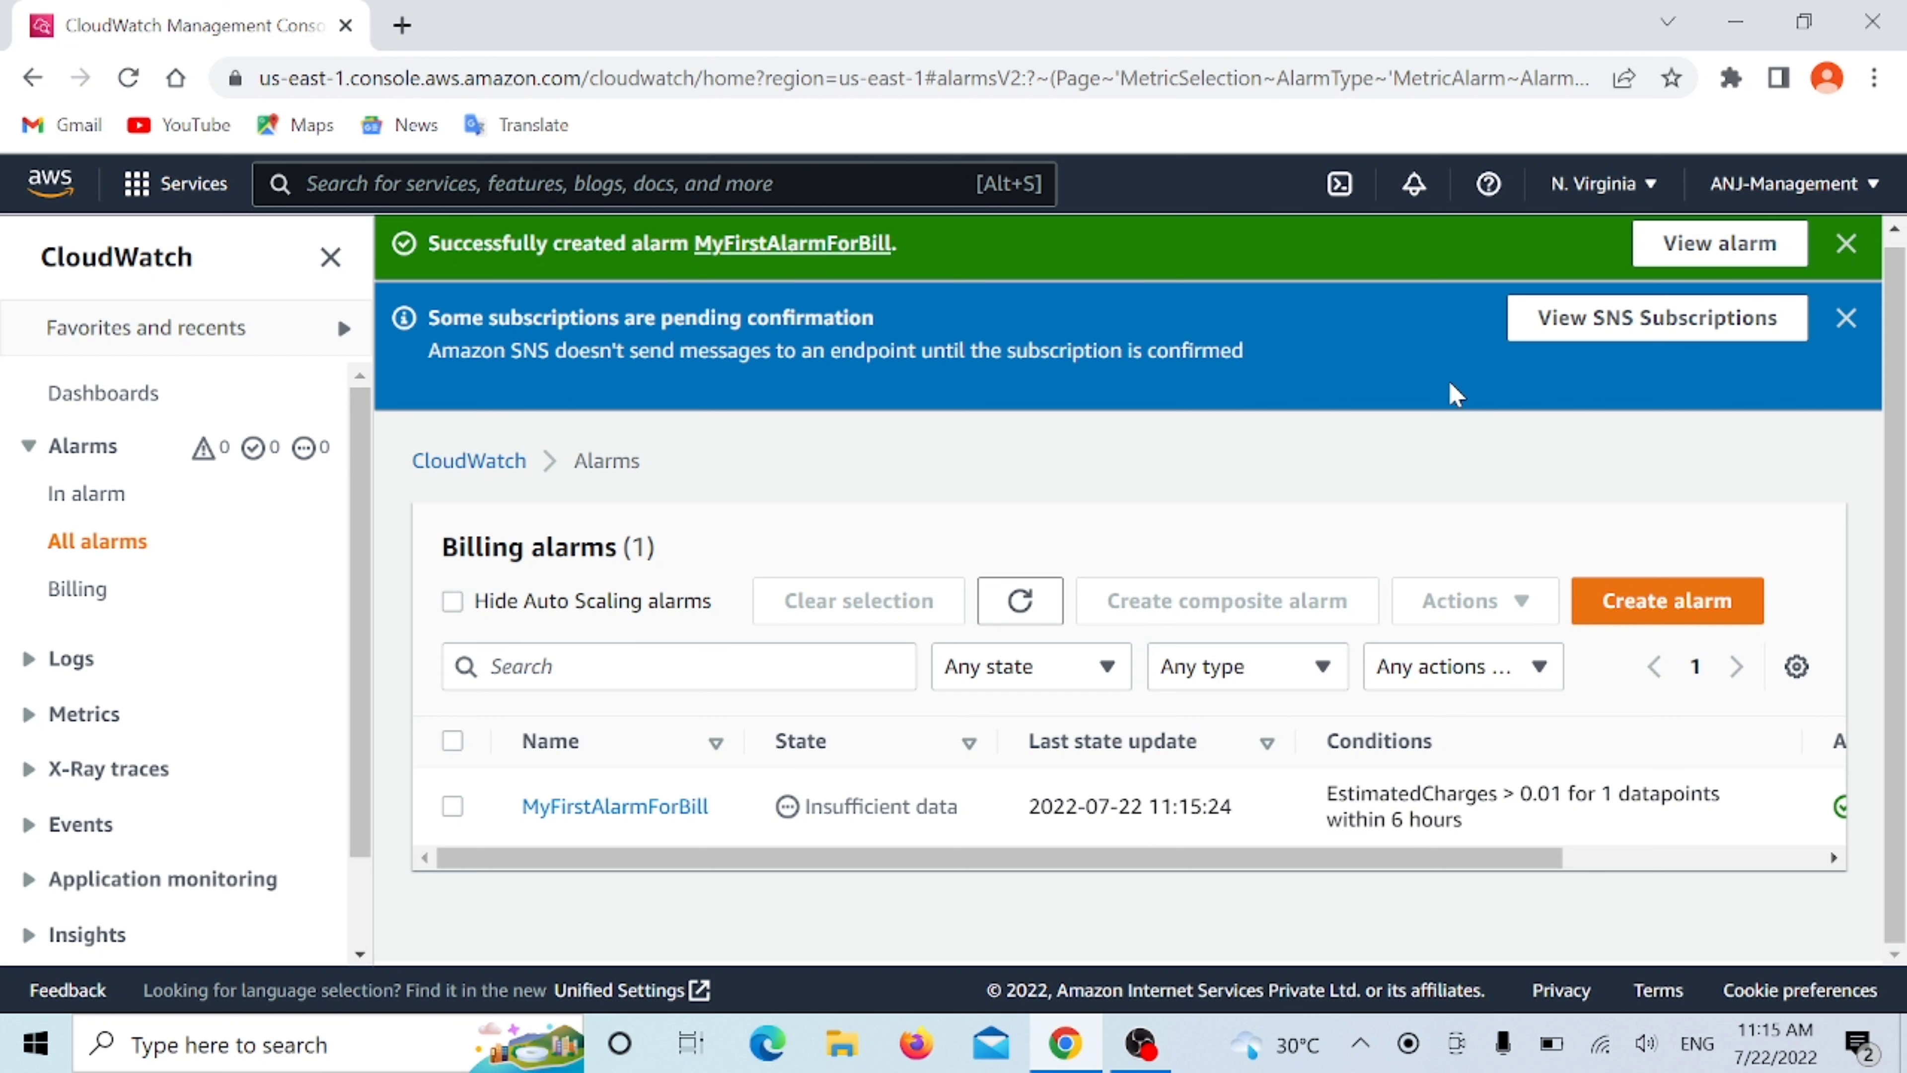
- Read the warning on MyFirstAlarmForBill's actions, close it, and open the SNS subscriptions
{"action": "left_click_drag", "start_coordinate": [653, 855], "coordinate": [1101, 887]}
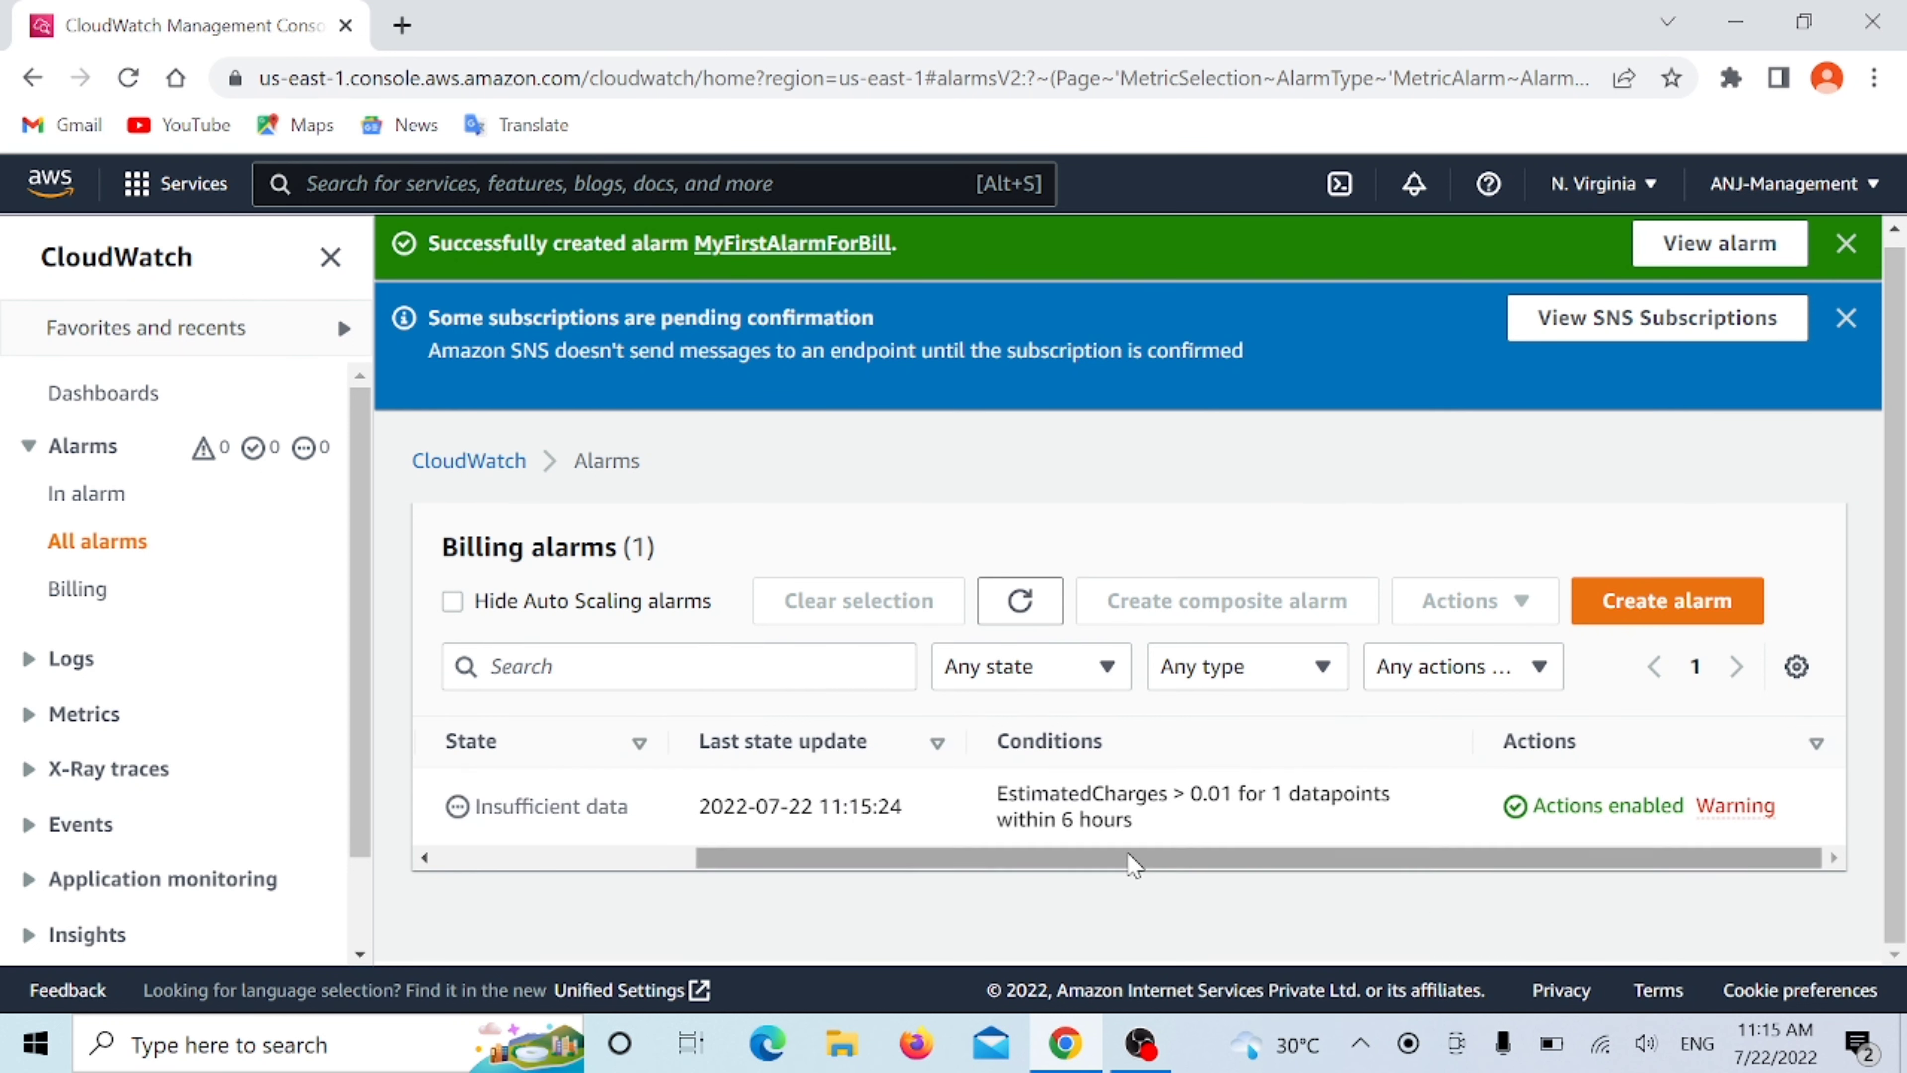
{"action": "left_click", "coordinate": [1750, 809]}
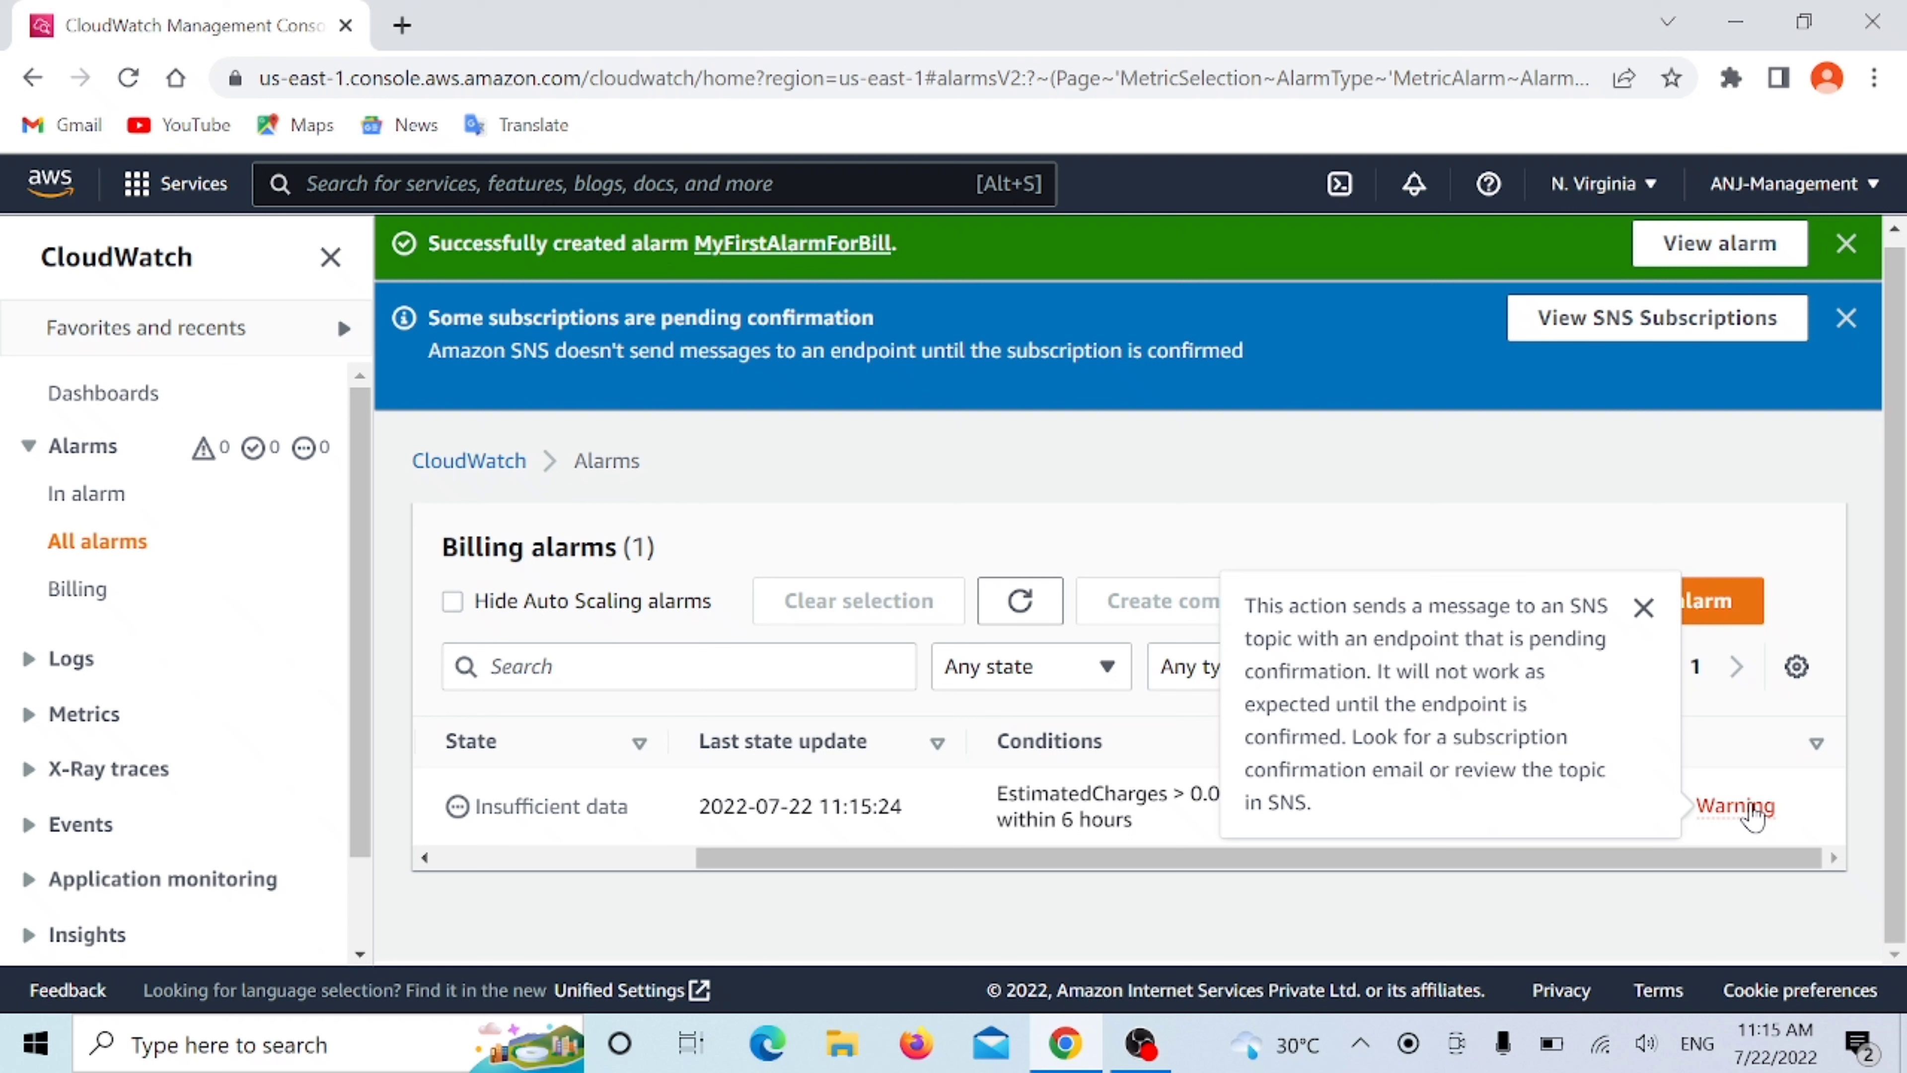
{"action": "left_click", "coordinate": [1708, 884]}
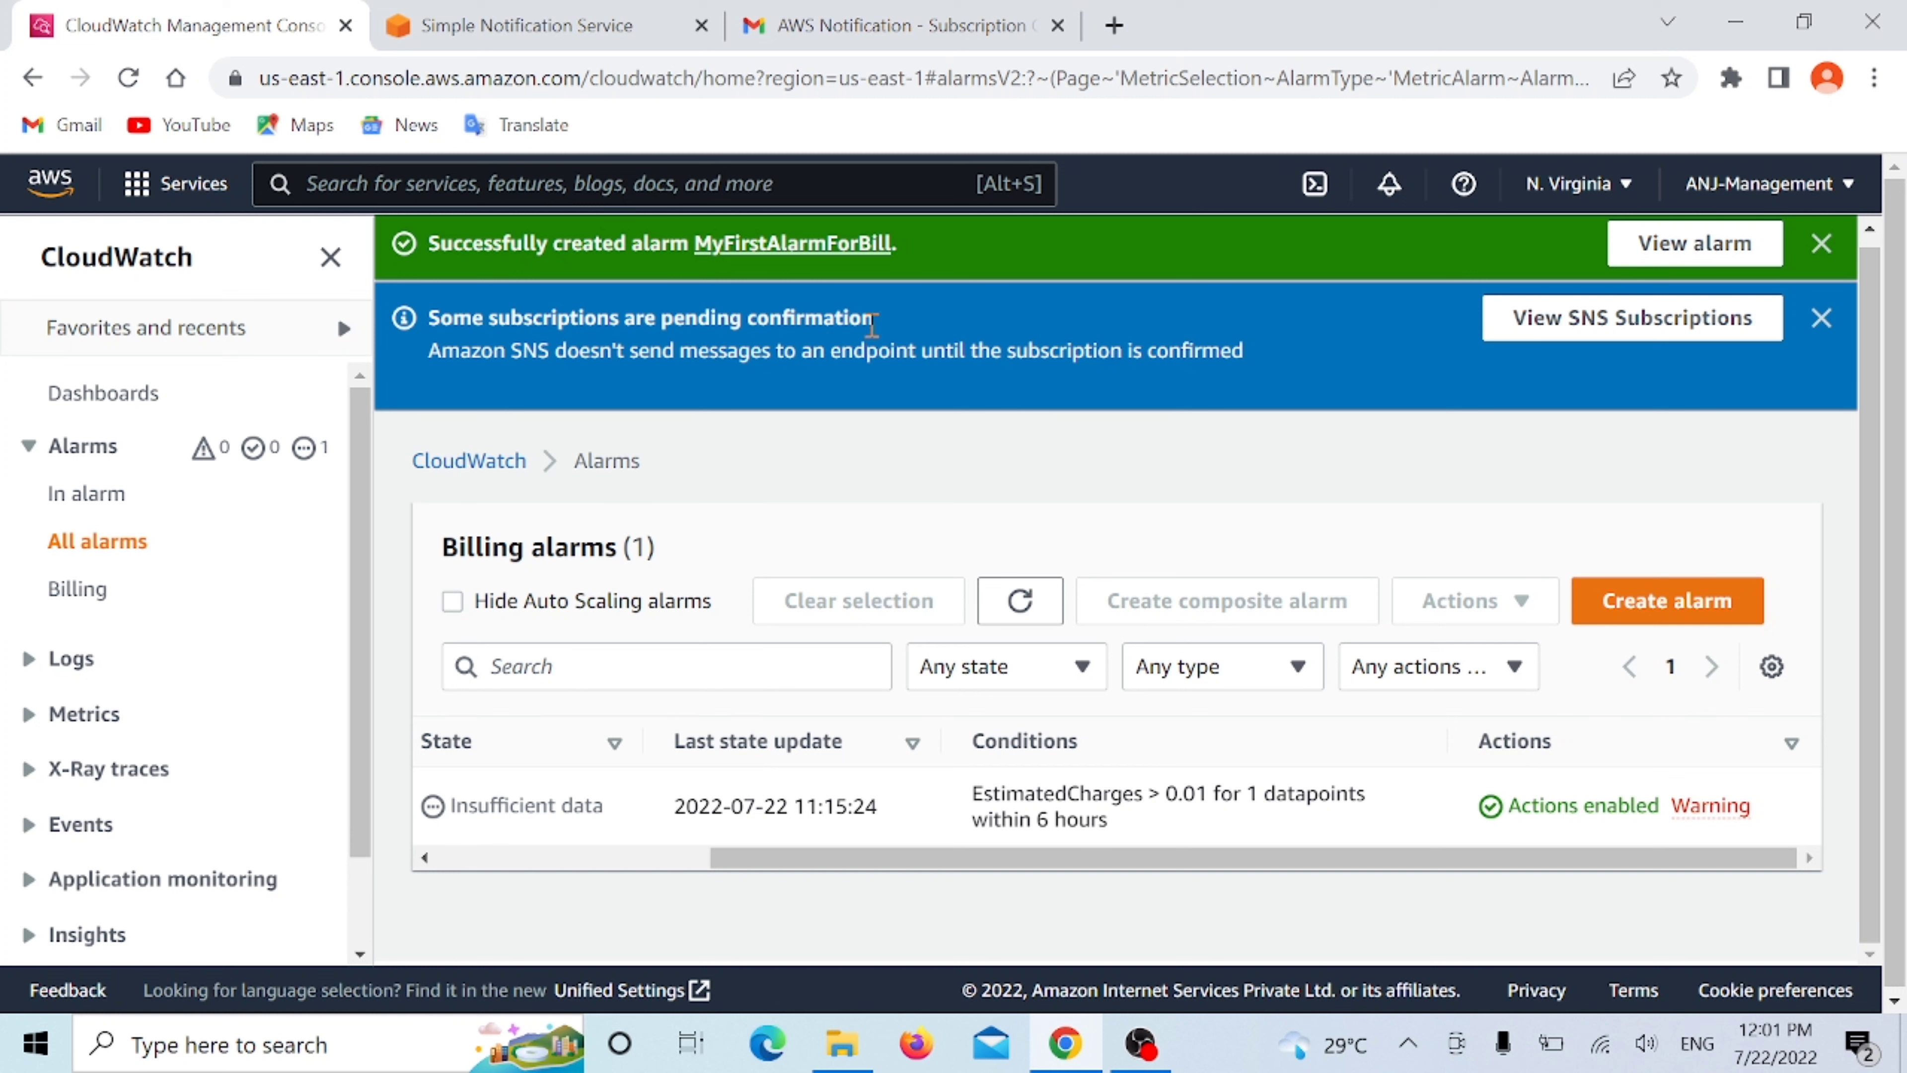
{"action": "left_click", "coordinate": [1600, 331]}
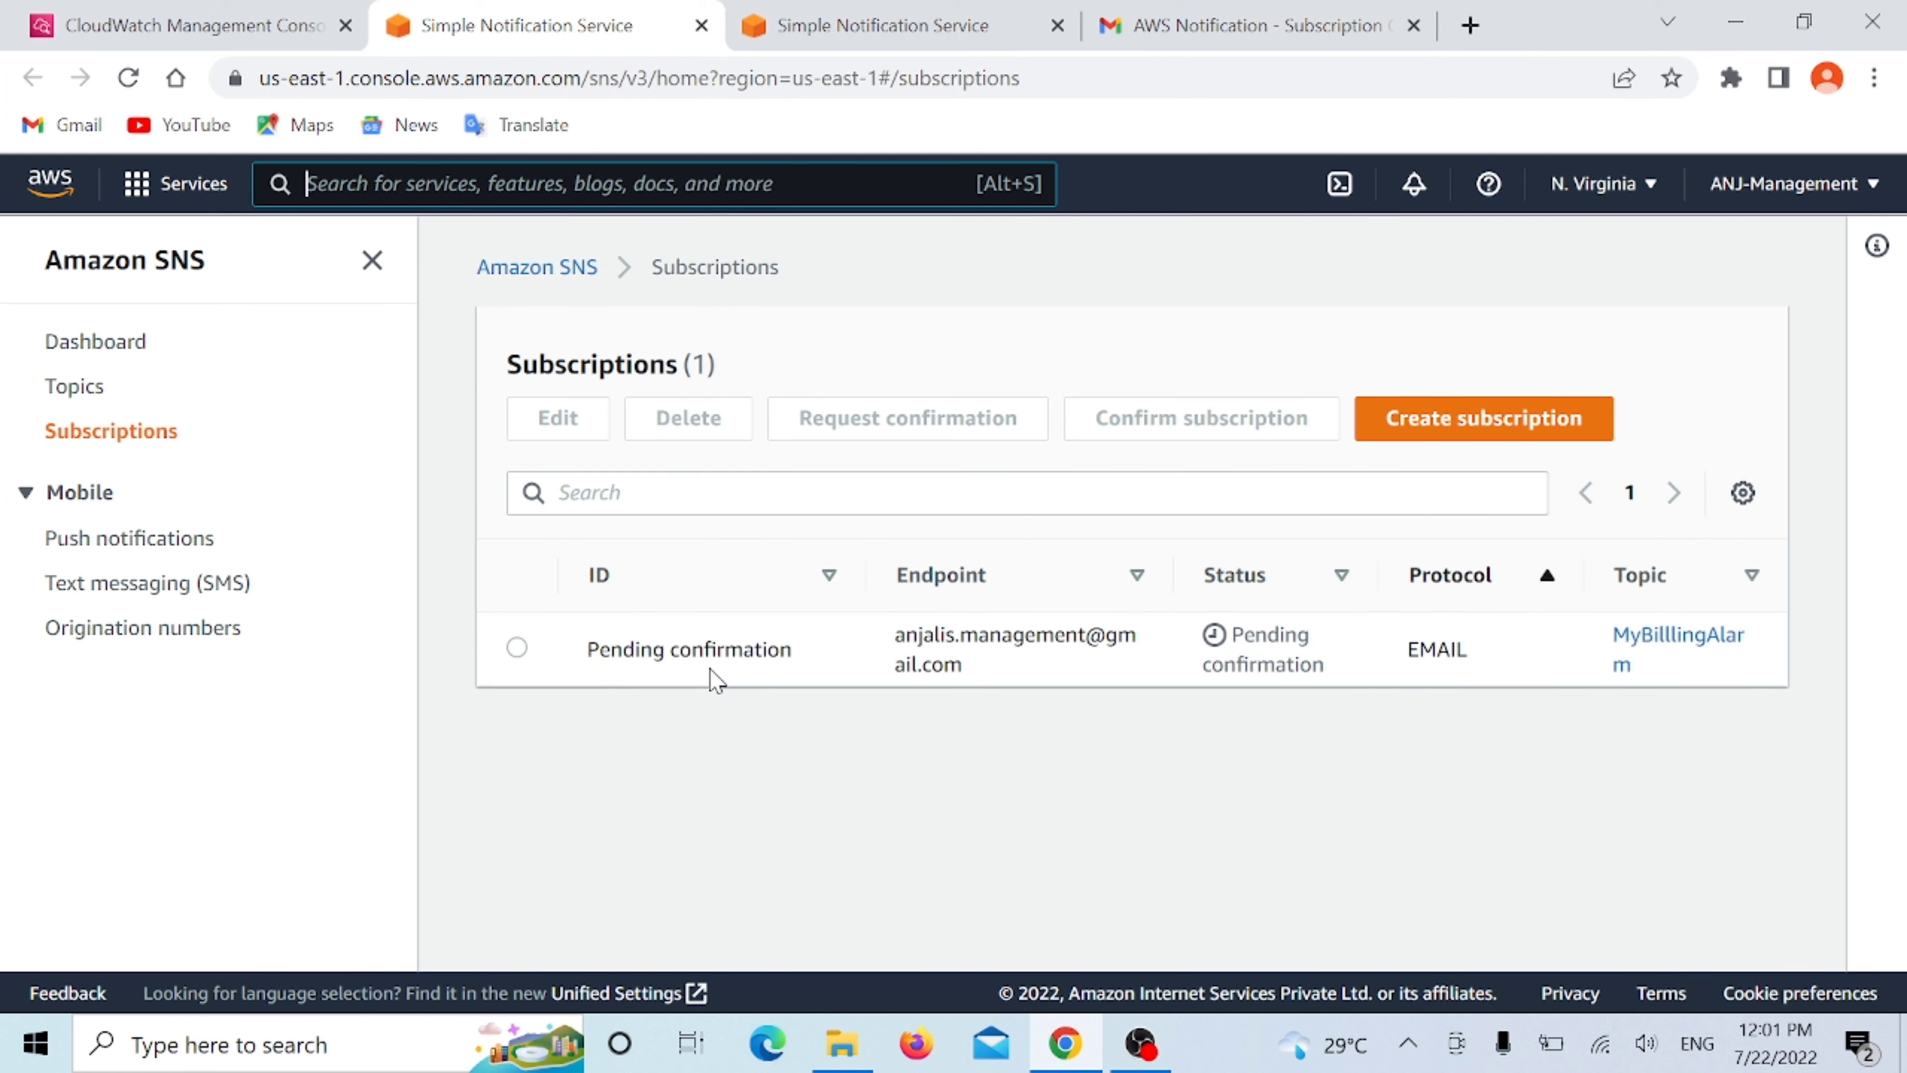
- Switch to Gmail and confirm the MyBilllingAlarm subscription from the AWS Notification - Subscription Confirmation email
{"action": "left_click", "coordinate": [1241, 31]}
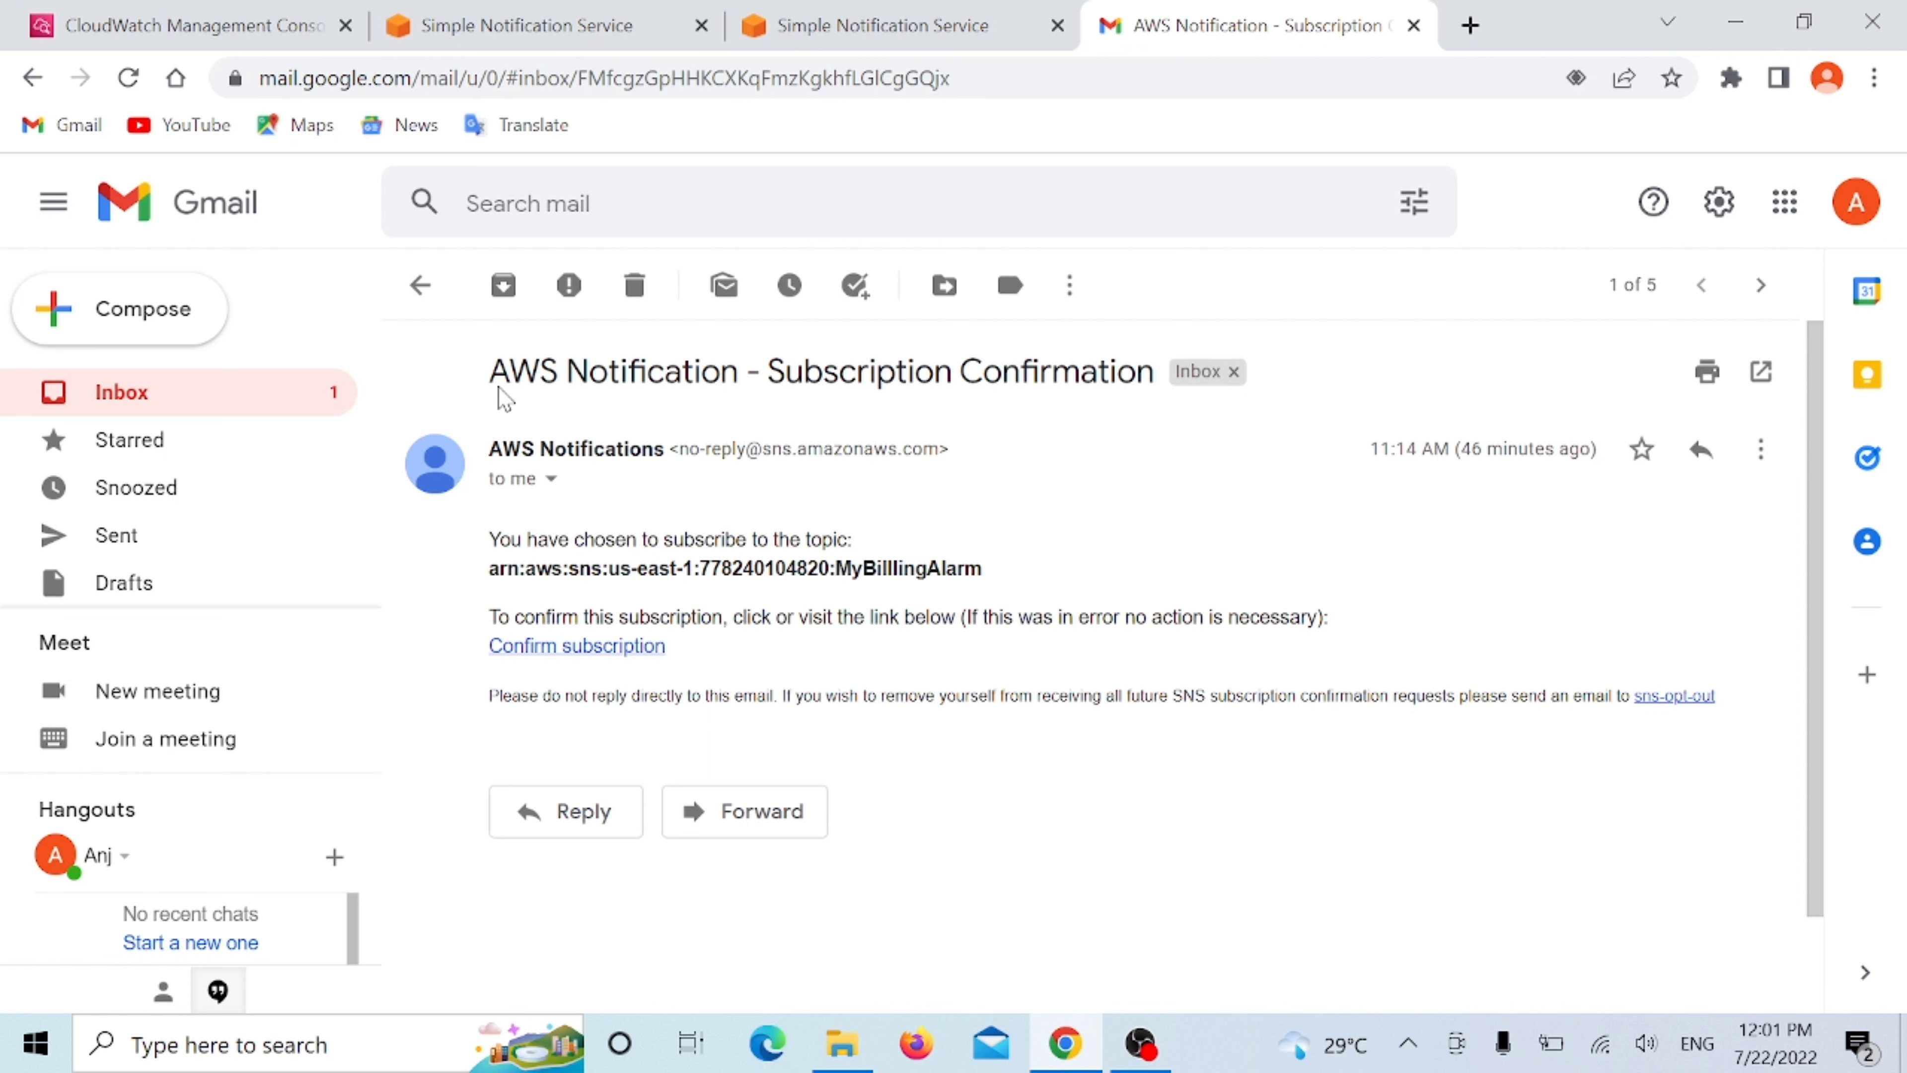
{"action": "left_click_drag", "start_coordinate": [492, 375], "coordinate": [1157, 413]}
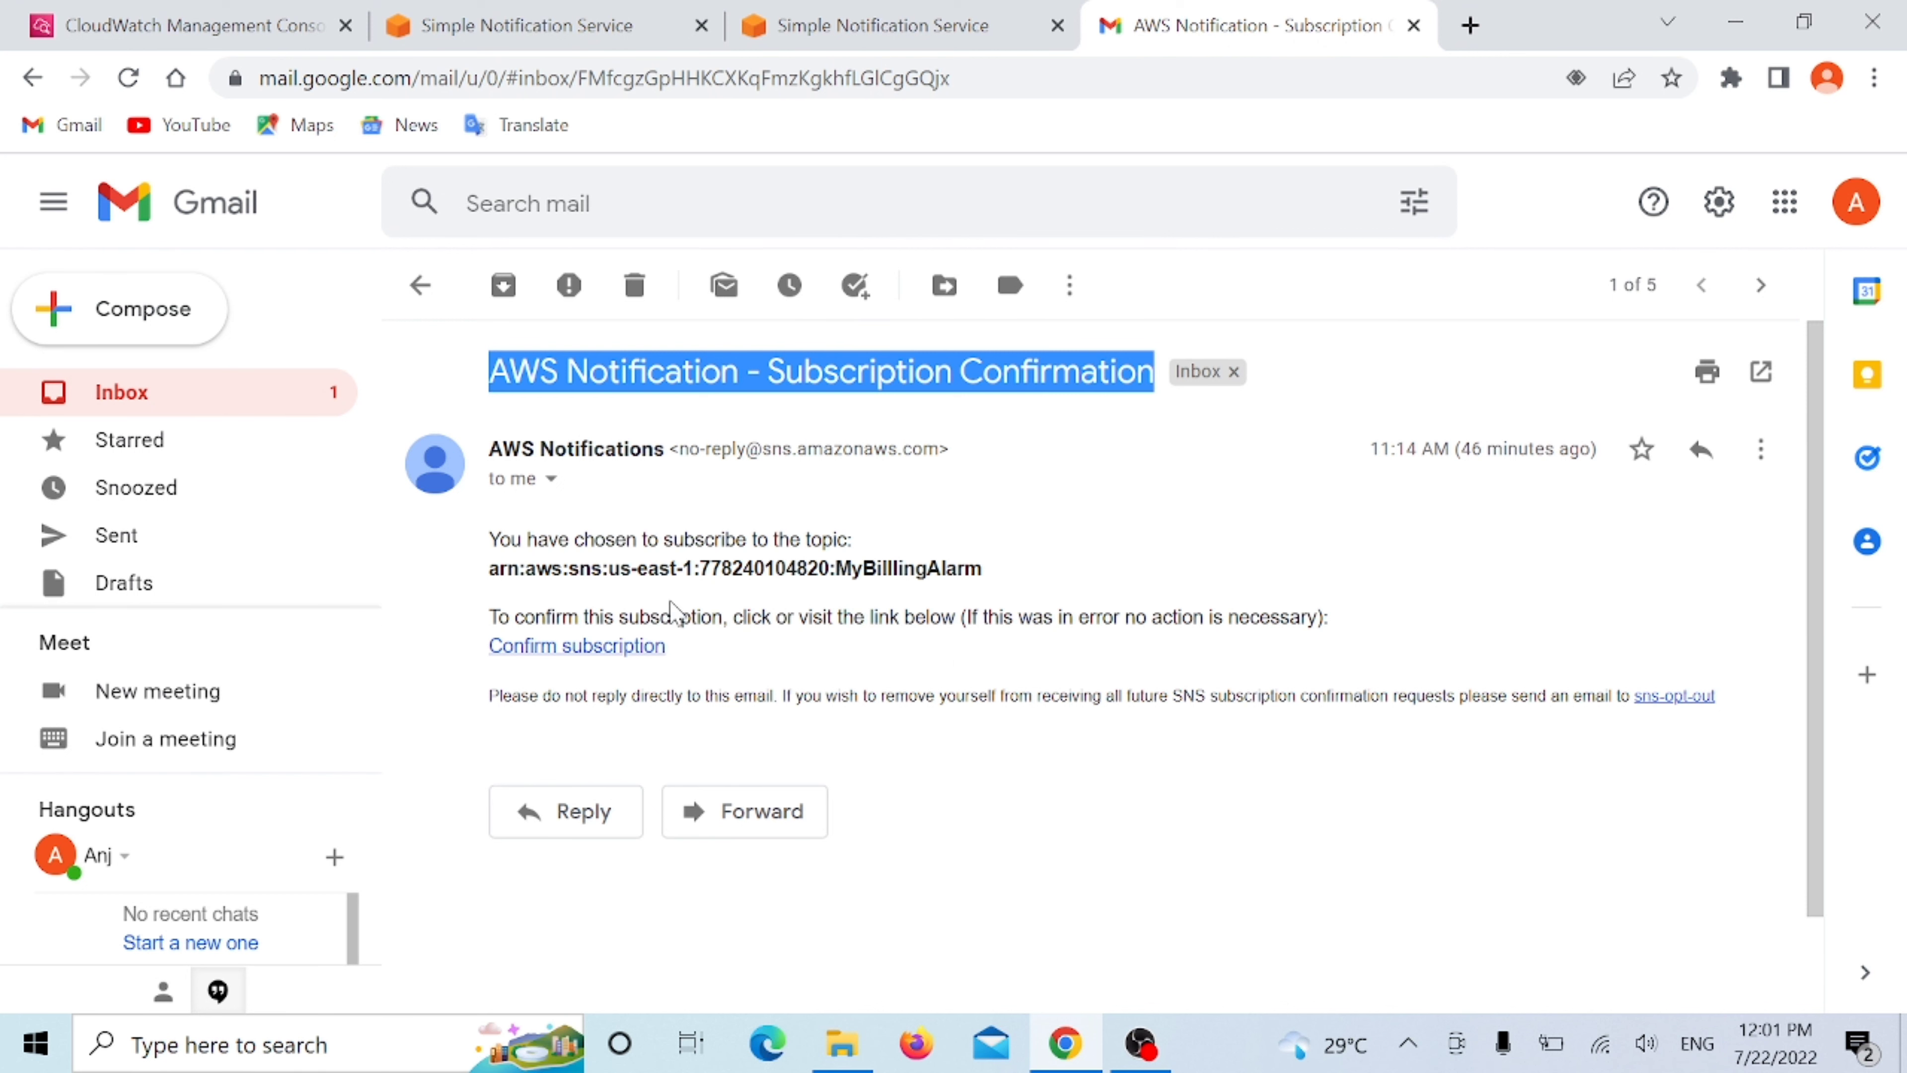
{"action": "left_click", "coordinate": [530, 665]}
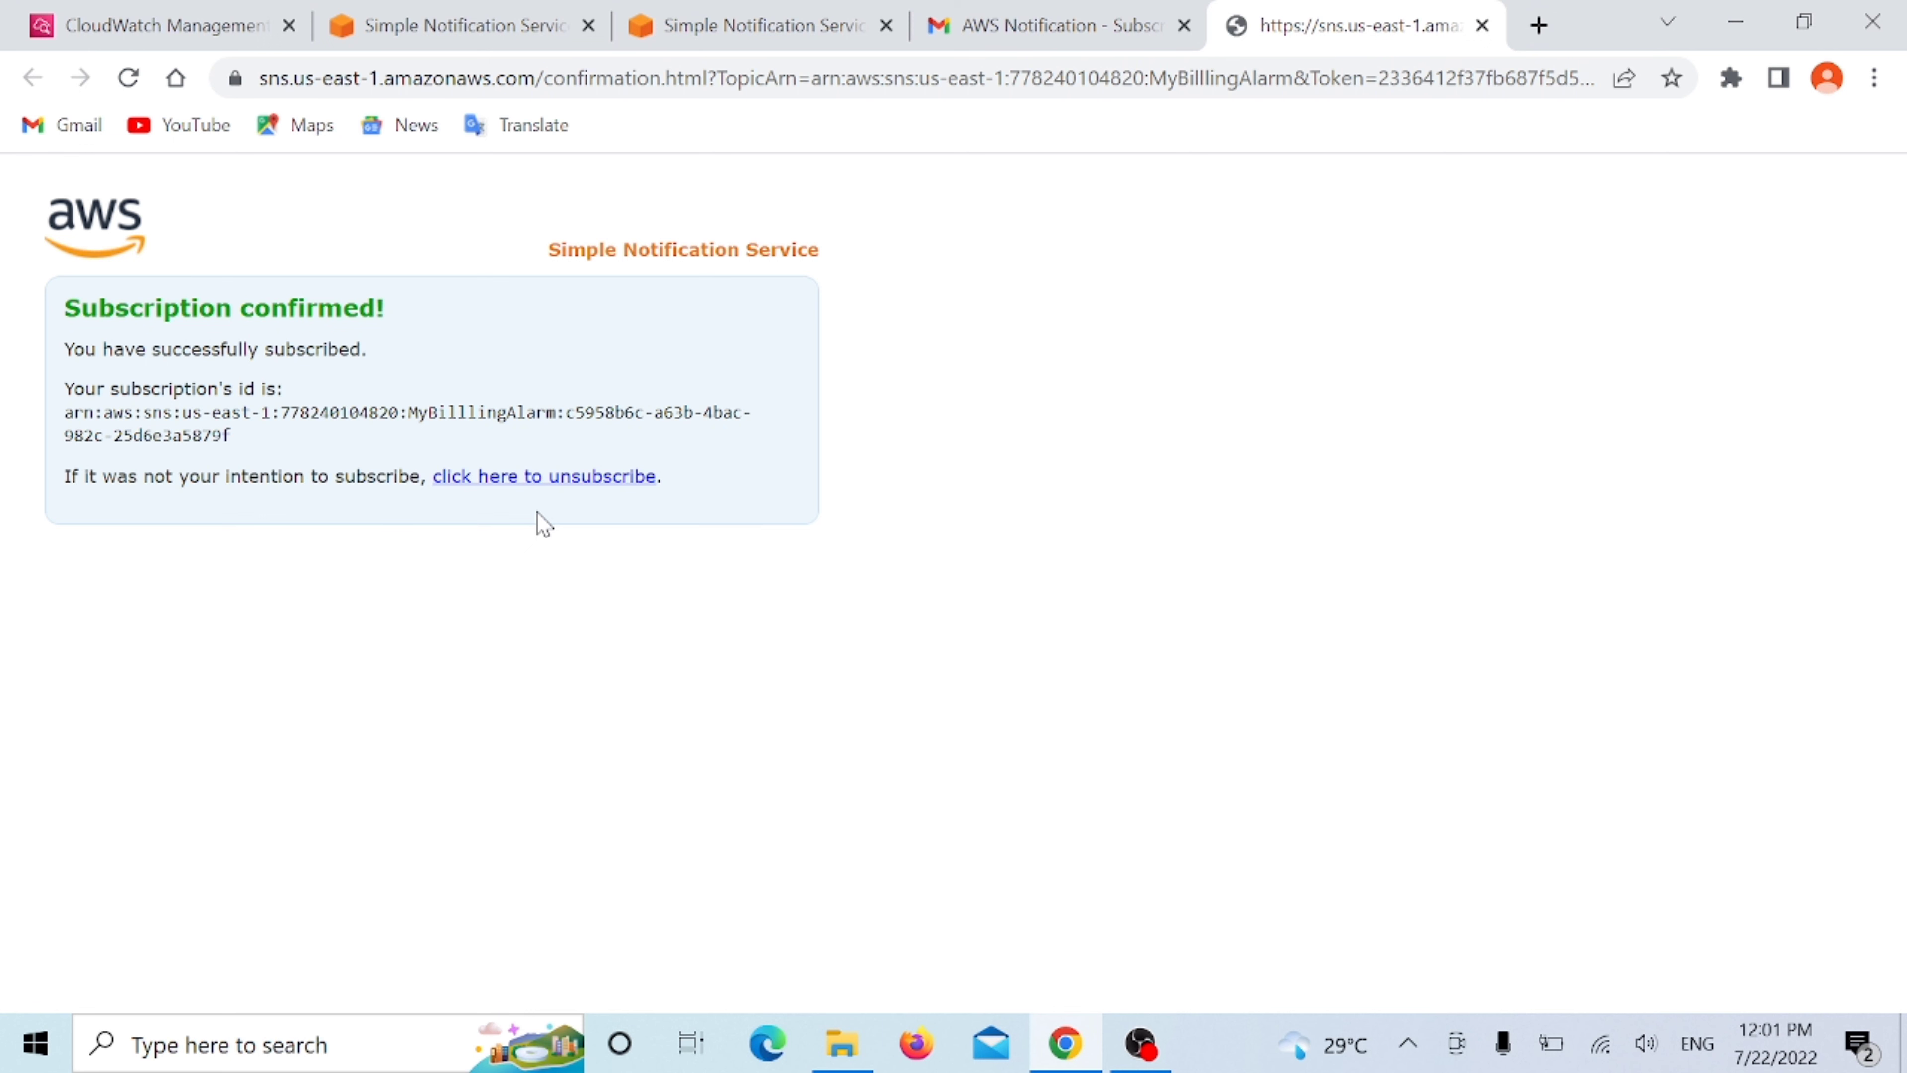
- Return to the Amazon SNS subscriptions list to check the subscription's status
{"action": "left_click", "coordinate": [764, 44]}
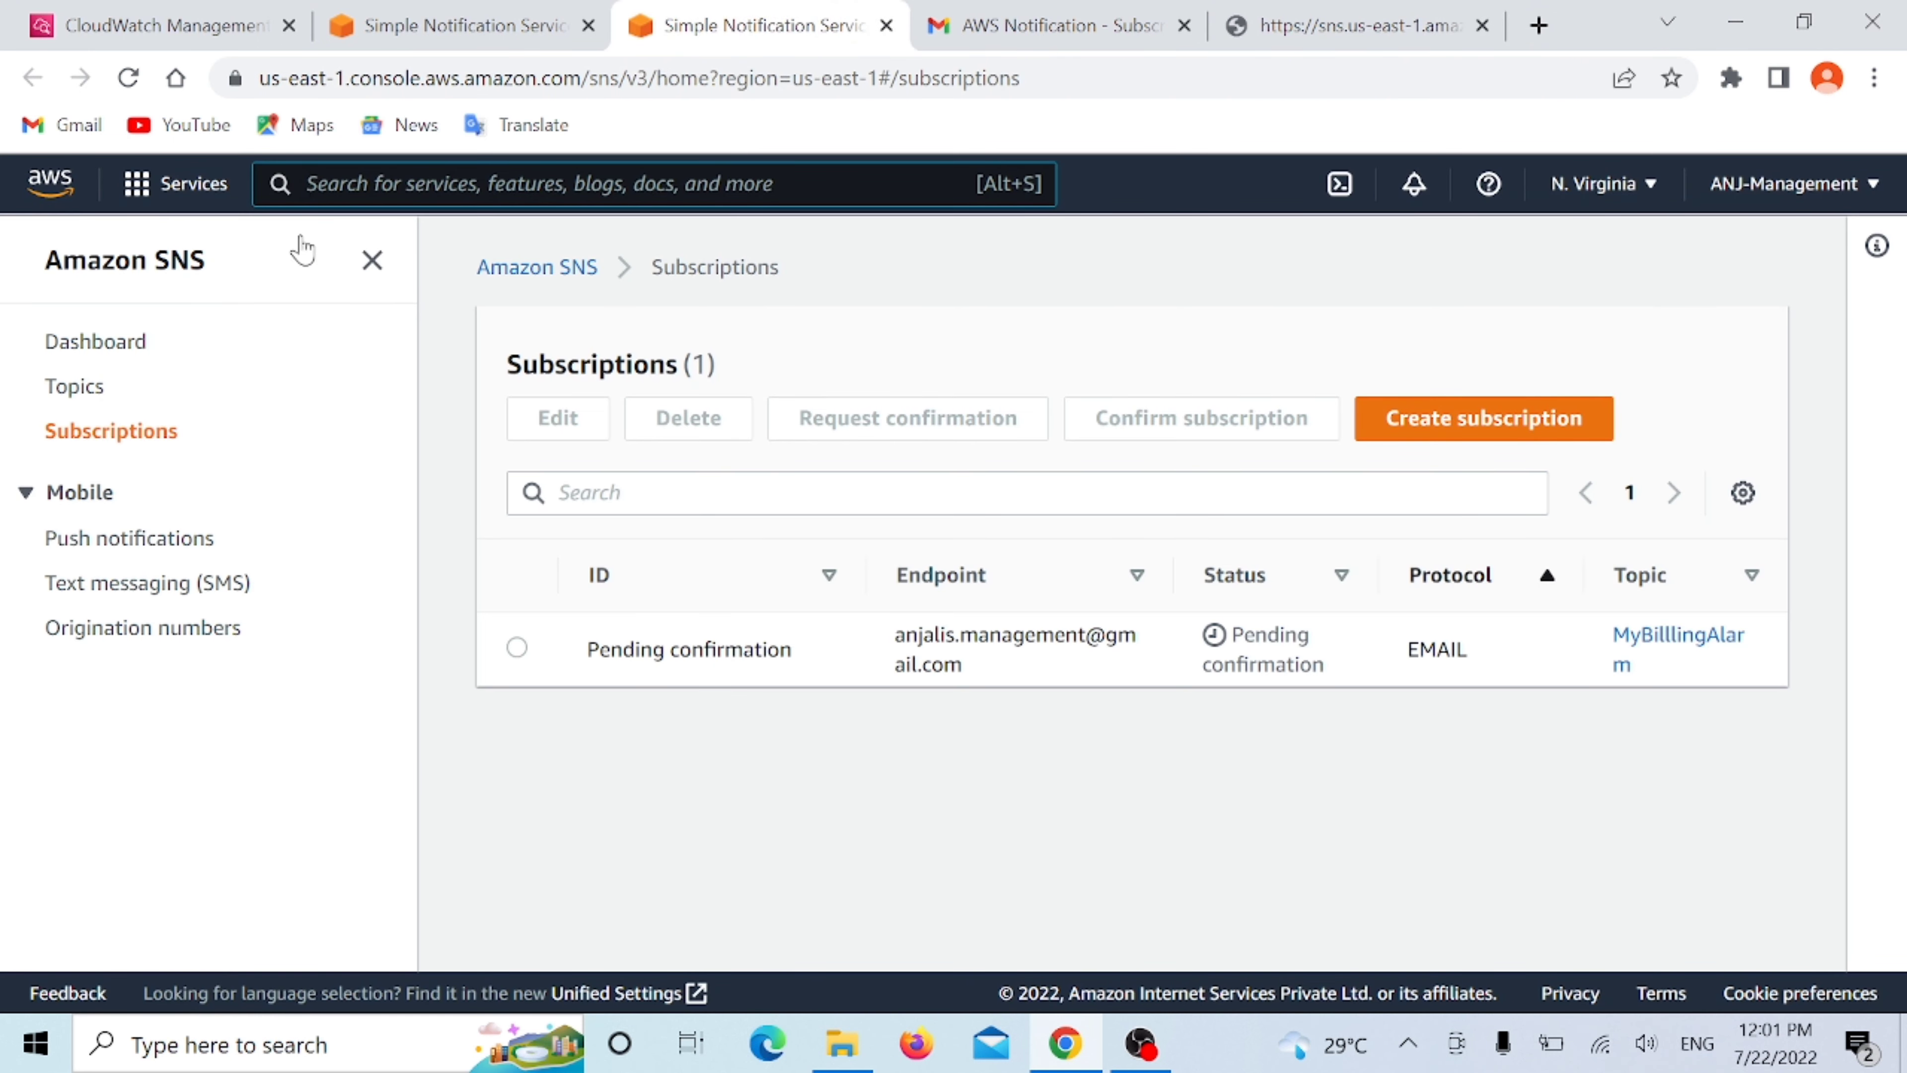